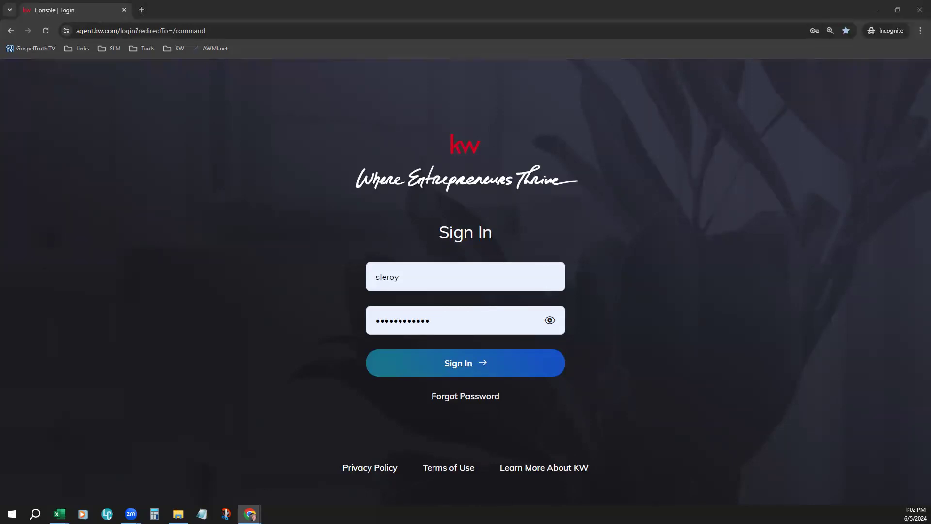
# Step: Sign in to the KW agent account and open the Contacts page
pyautogui.click(469, 363)
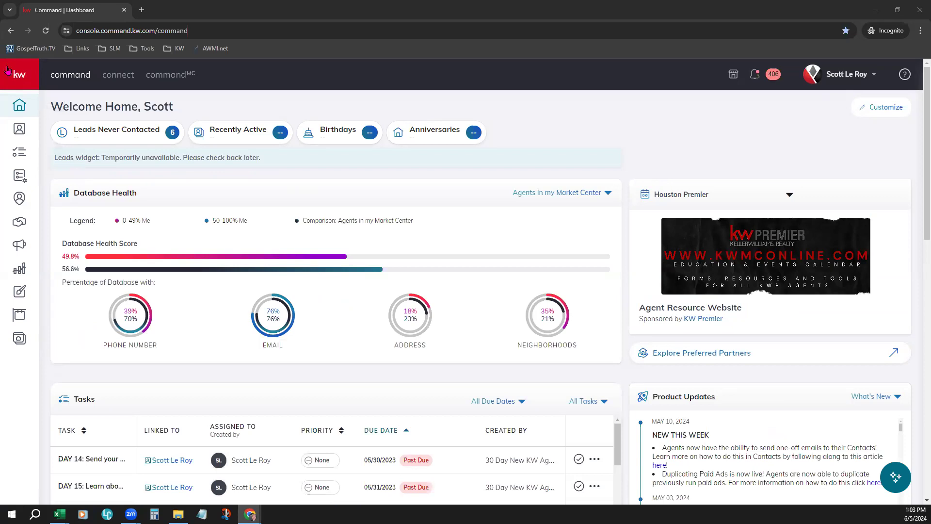
pyautogui.click(32, 87)
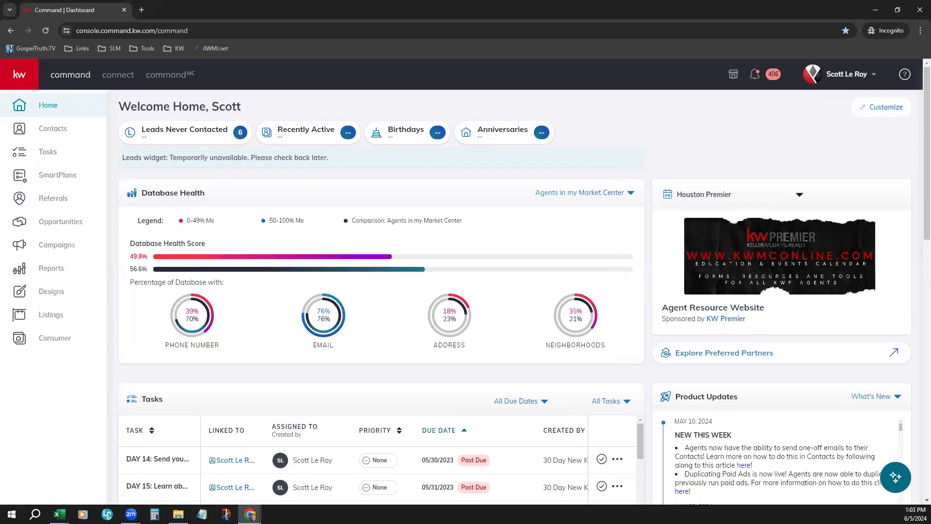
pyautogui.click(28, 131)
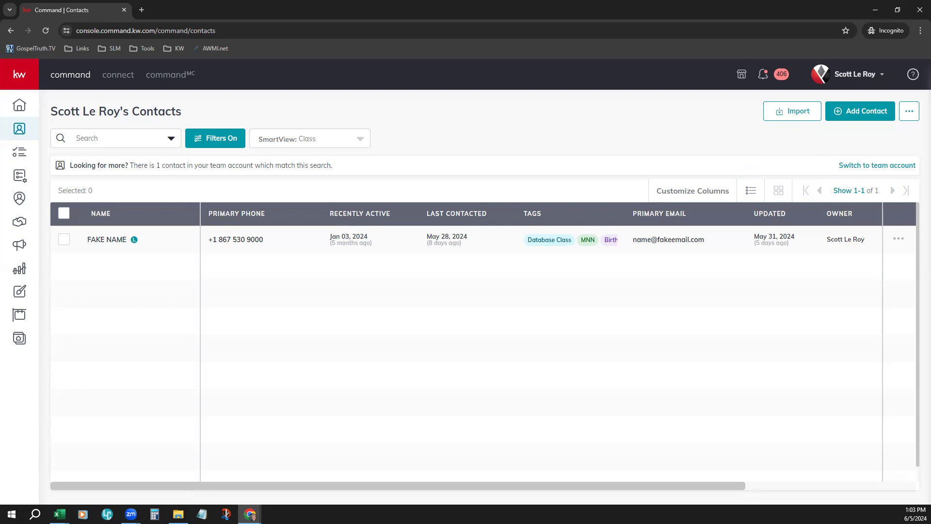
# Step: Zoom the Contacts page to 125% in the browser
pyautogui.click(920, 30)
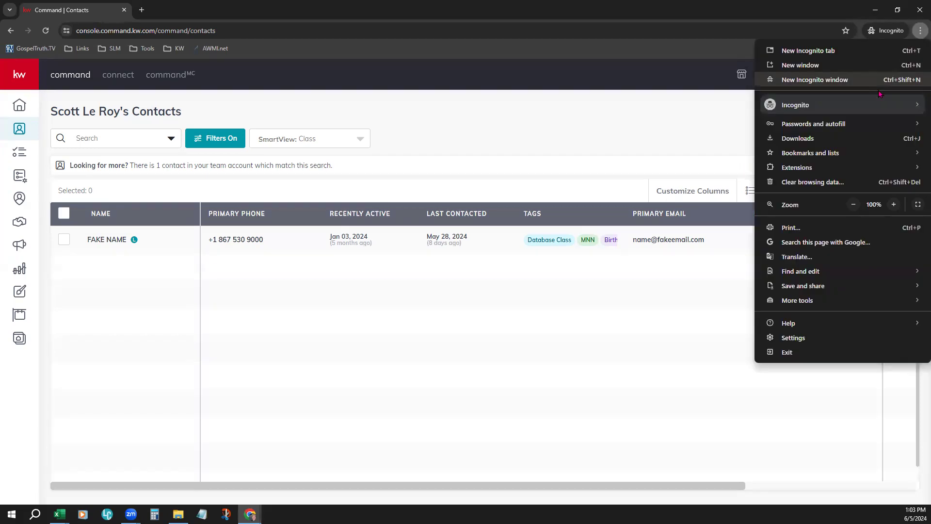
pyautogui.click(893, 204)
pyautogui.click(894, 204)
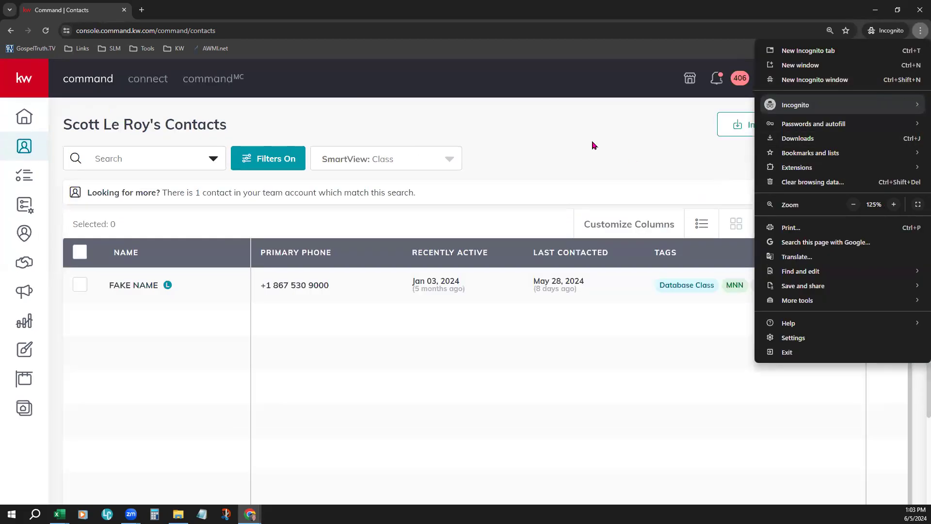
pyautogui.click(615, 143)
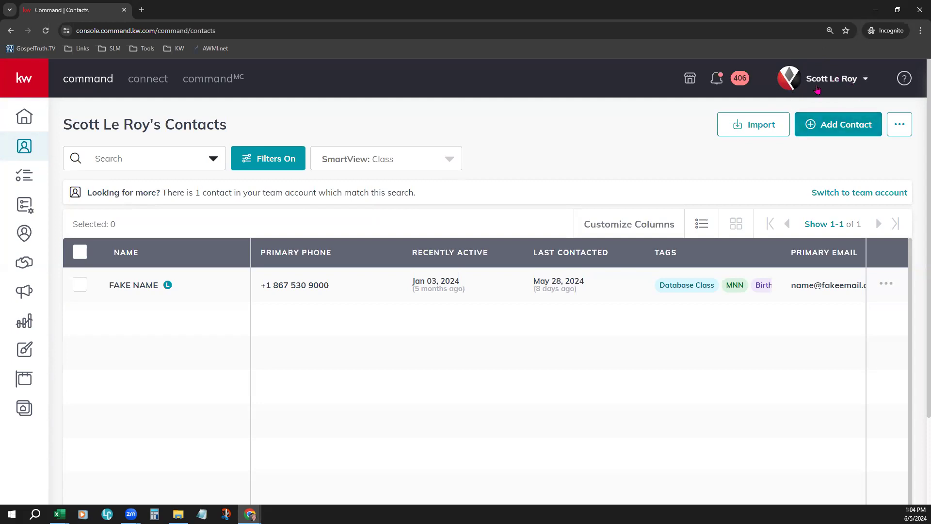
# Step: Switch to The Dream Team account to view its contacts, and return to the personal account
pyautogui.moveTo(66, 125); pyautogui.dragTo(233, 134)
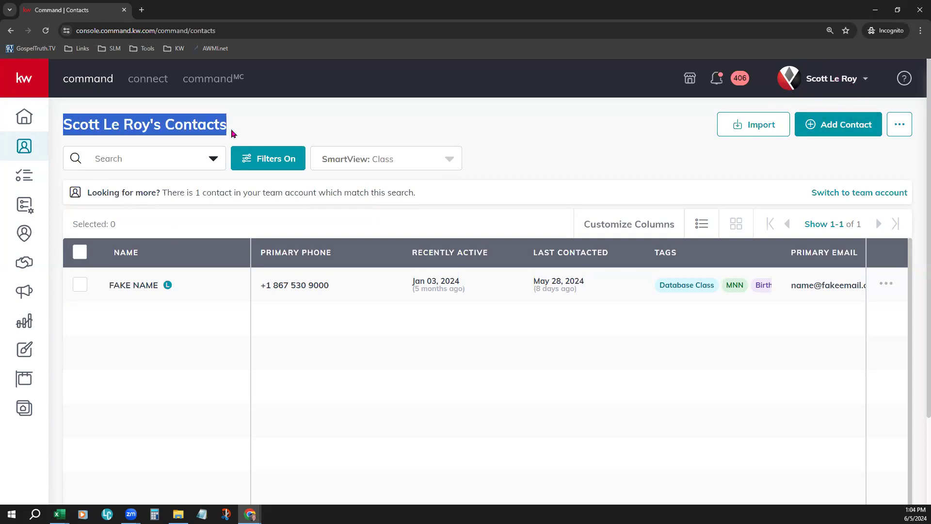
pyautogui.click(266, 119)
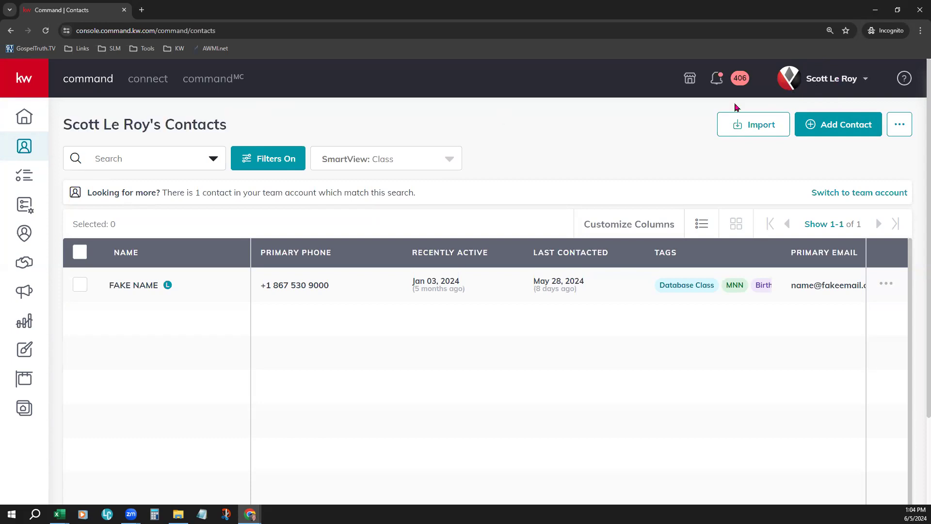
pyautogui.click(851, 77)
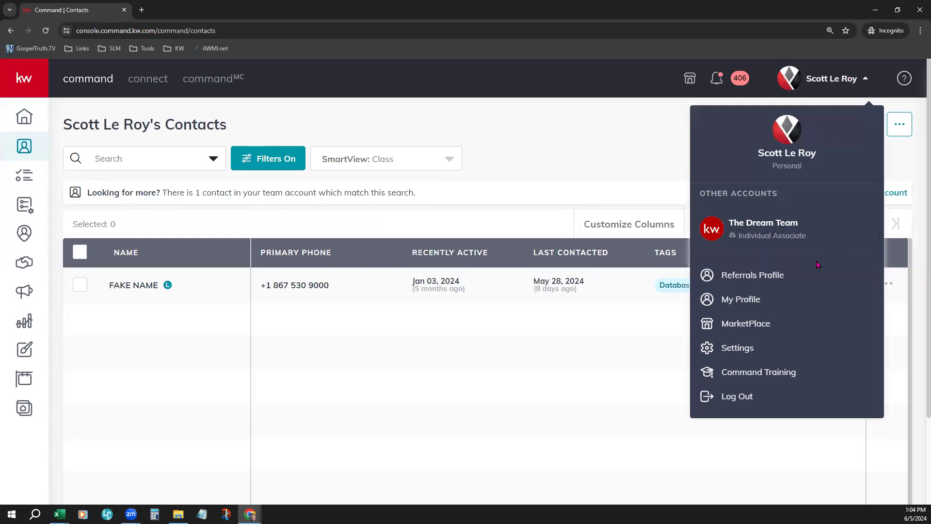
pyautogui.click(724, 231)
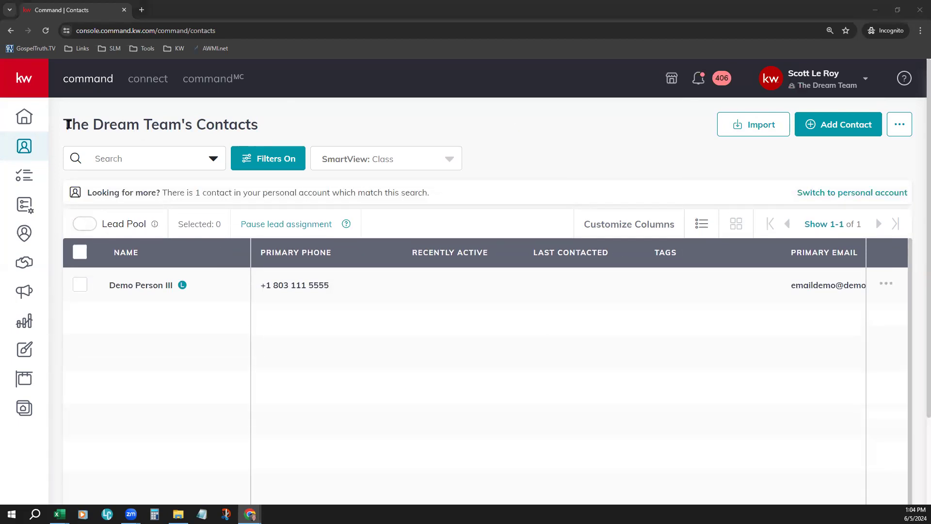
pyautogui.moveTo(82, 124); pyautogui.dragTo(271, 137)
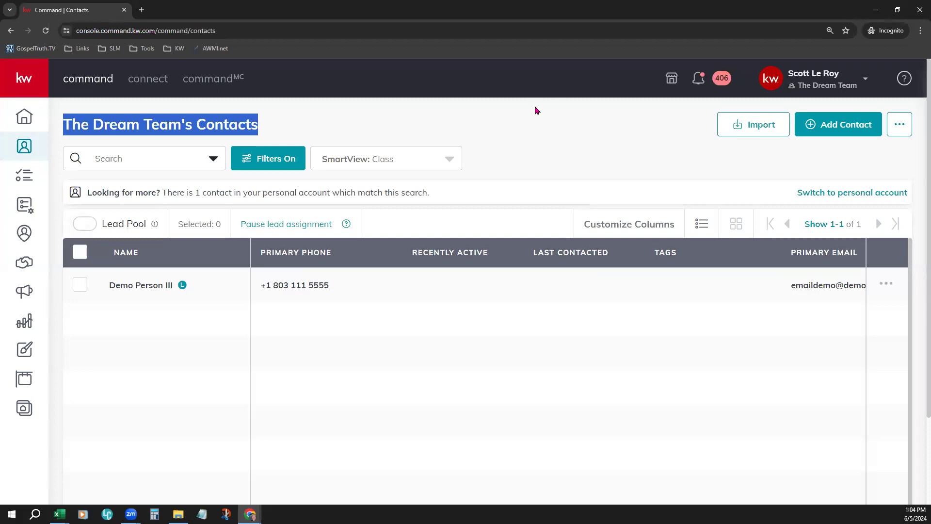
pyautogui.click(518, 147)
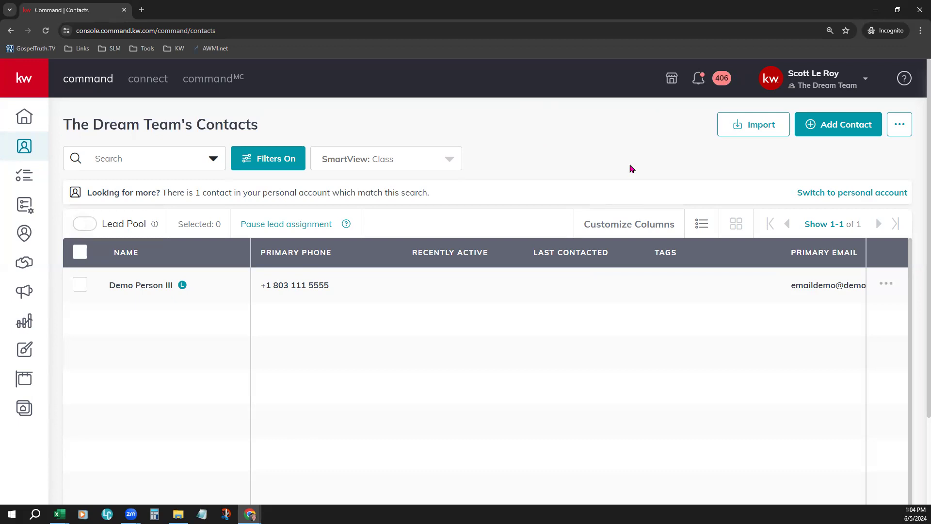
pyautogui.click(829, 81)
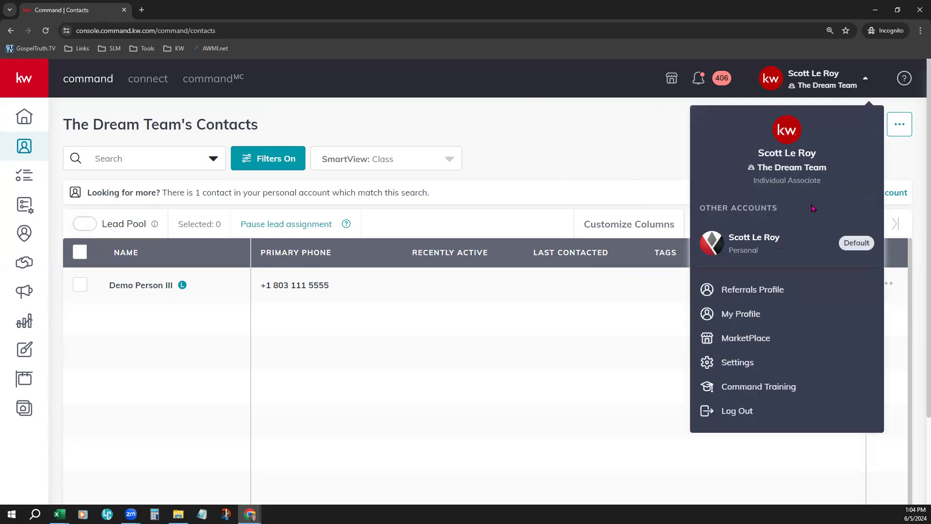
pyautogui.click(743, 245)
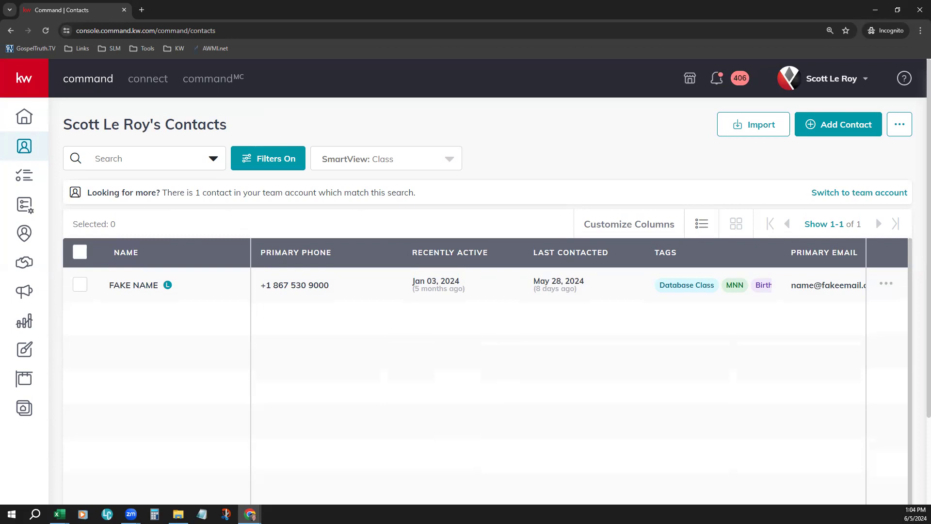
# Step: Examine which contact fields the contact search can be limited to
pyautogui.click(214, 161)
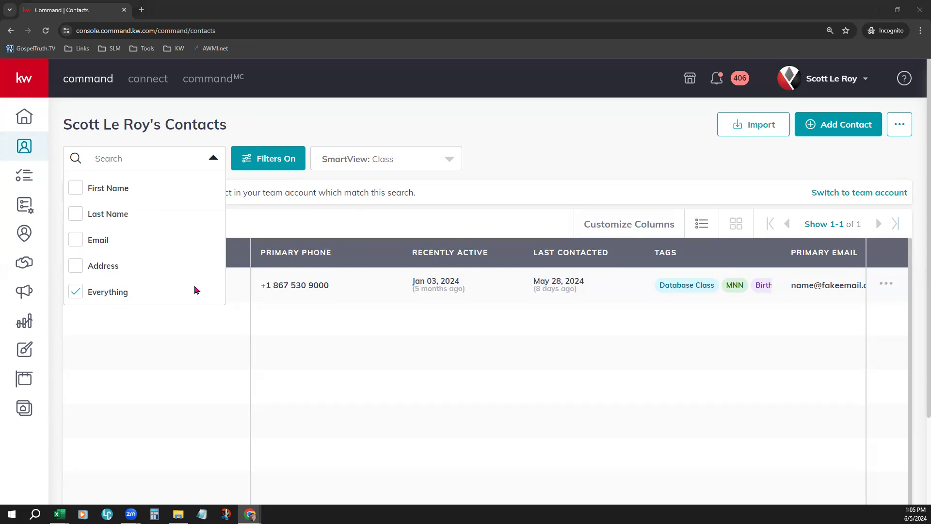
pyautogui.click(114, 158)
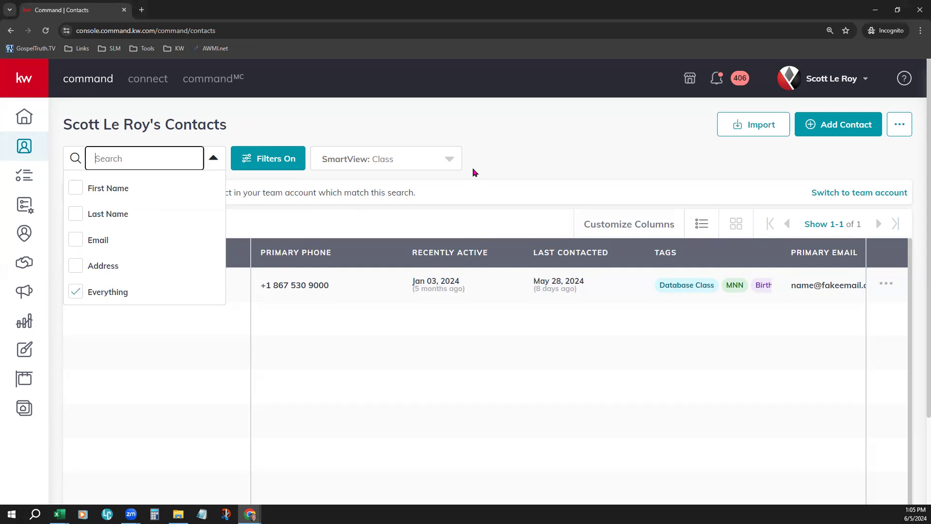
pyautogui.click(444, 127)
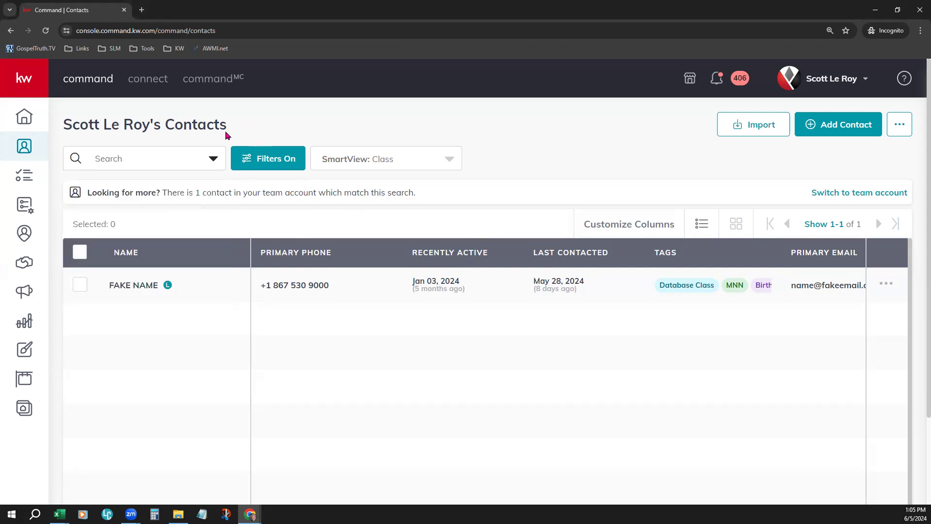
# Step: Review the available contact filter categories with the Tags, Contact Type and Agent Site Connection sections collapsed, leaving the filters as they are
pyautogui.click(274, 161)
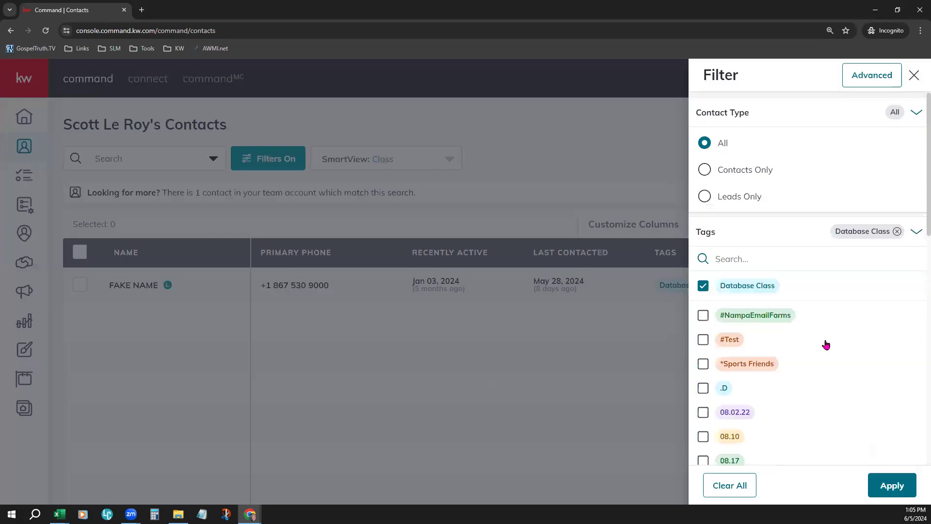
pyautogui.click(915, 232)
pyautogui.click(916, 114)
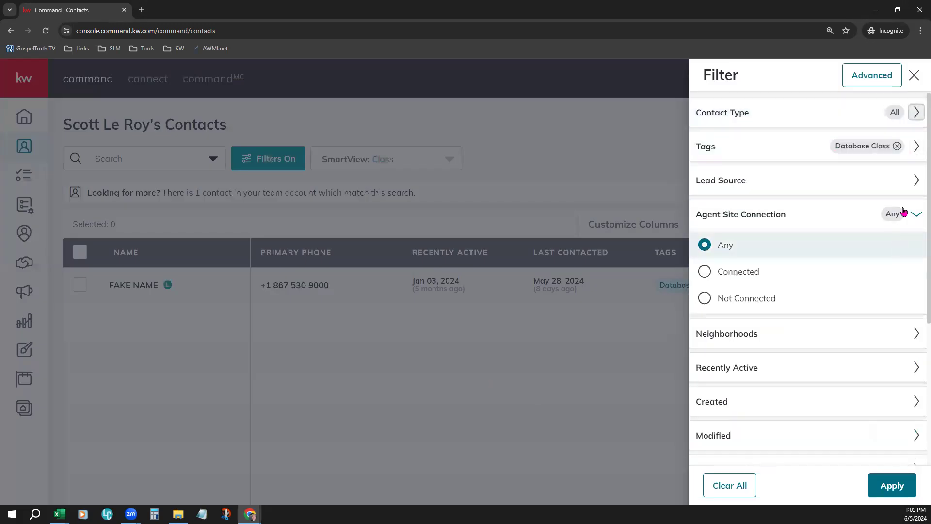
pyautogui.click(916, 214)
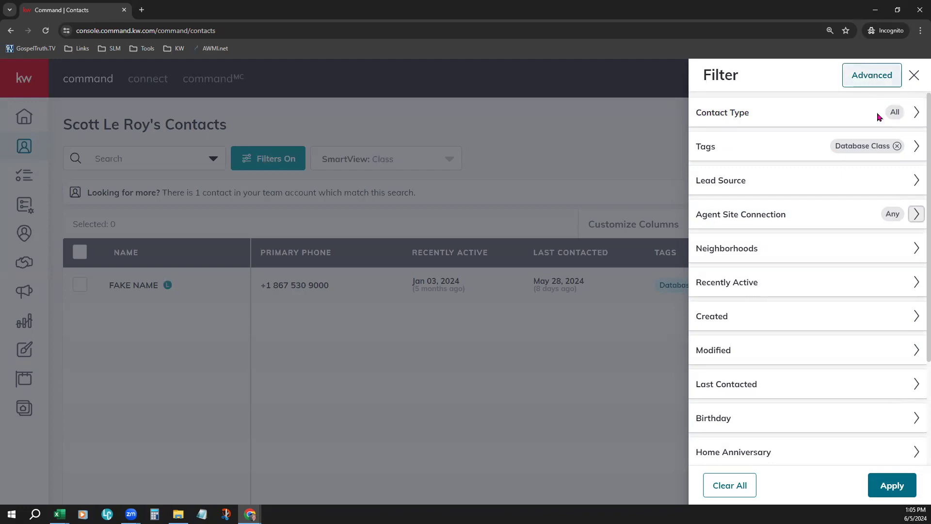
pyautogui.click(914, 74)
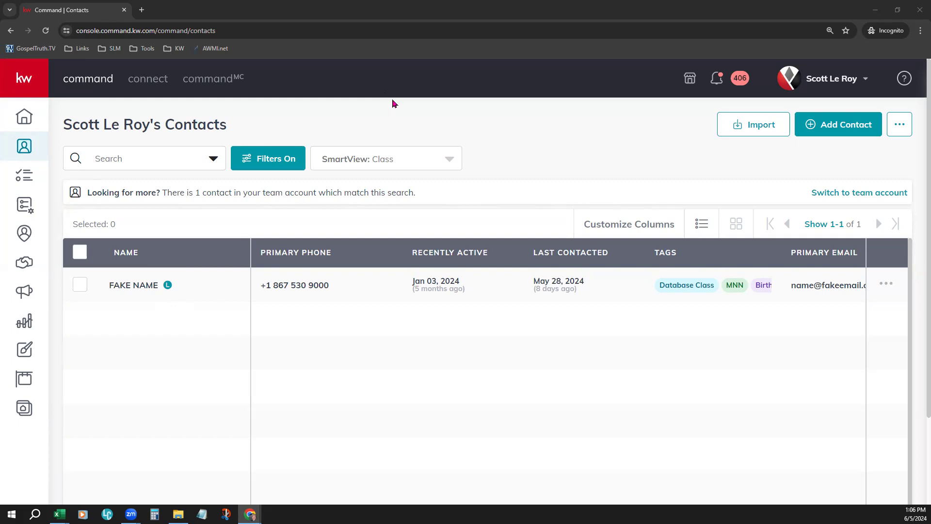
# Step: Look through the saved SmartViews and the options for creating and managing SmartViews, keeping the Class view selected
pyautogui.click(453, 164)
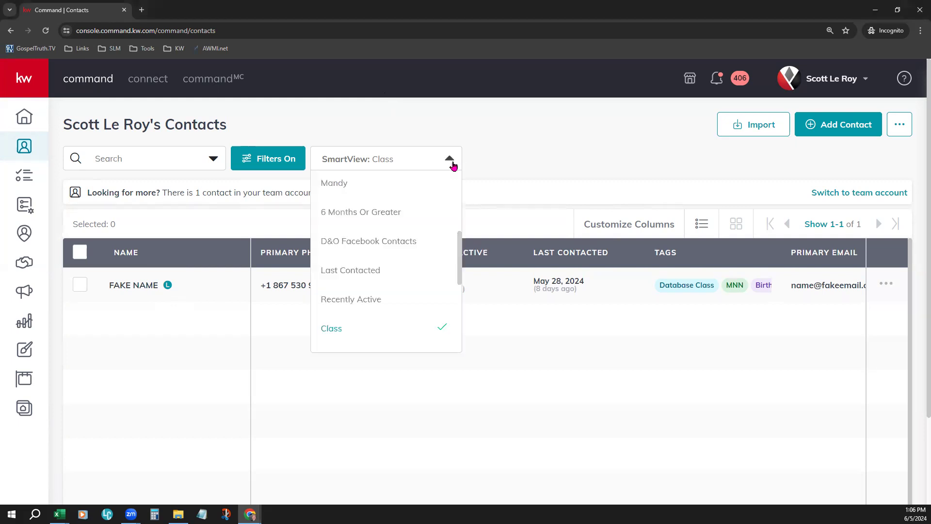
pyautogui.scroll(5, 414, 281)
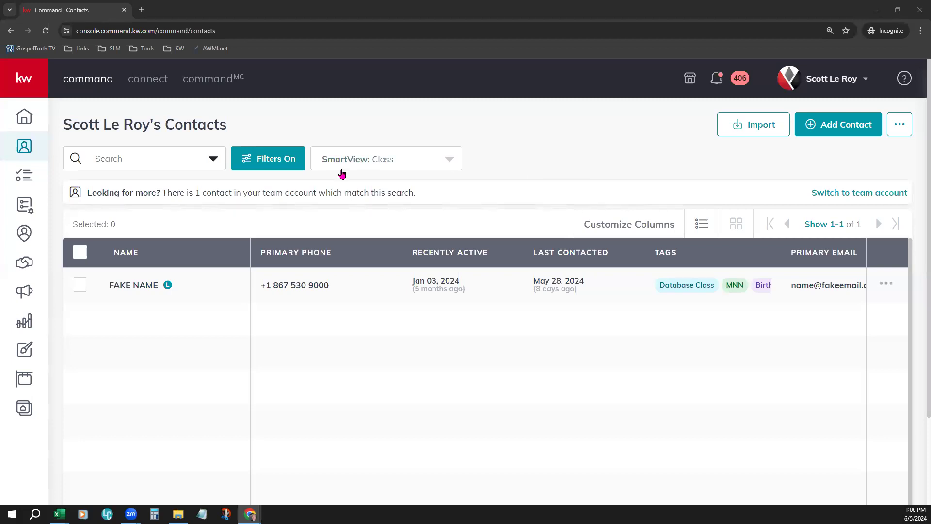
pyautogui.click(452, 164)
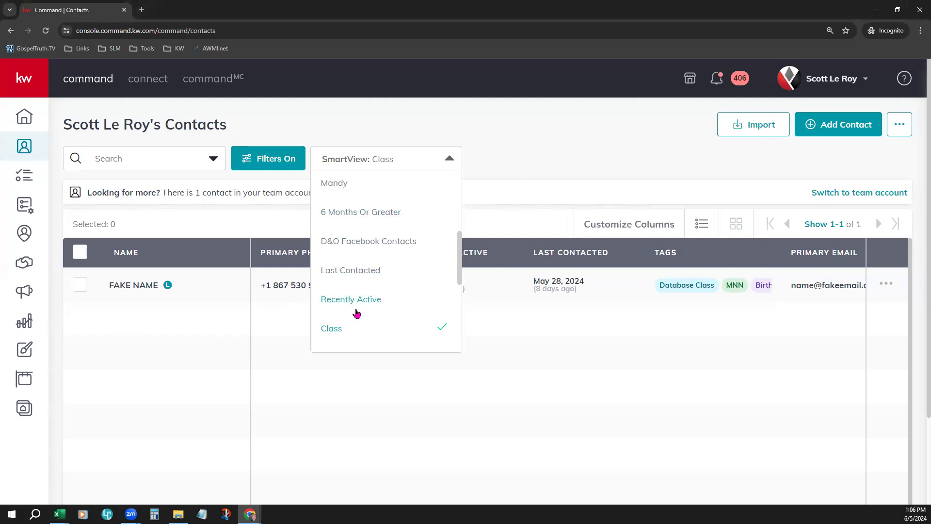
pyautogui.click(540, 137)
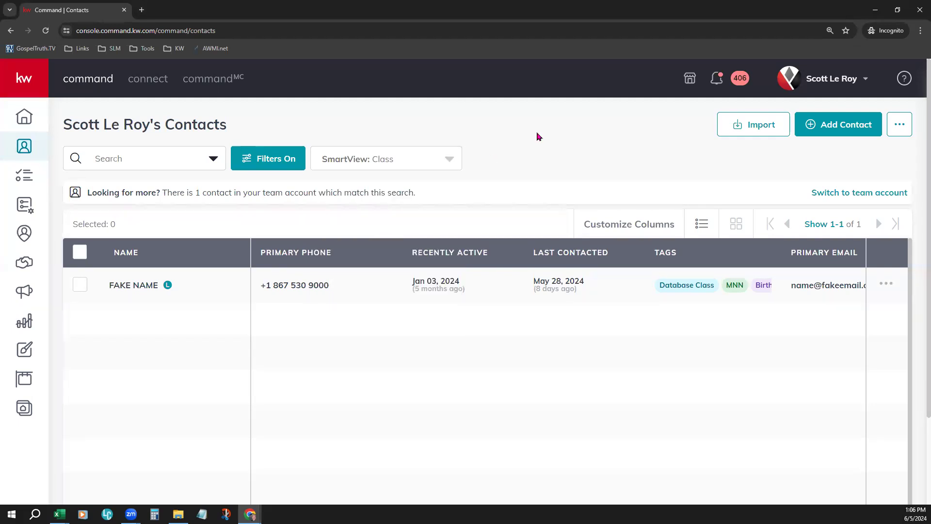
pyautogui.click(453, 165)
pyautogui.scroll(5, 431, 246)
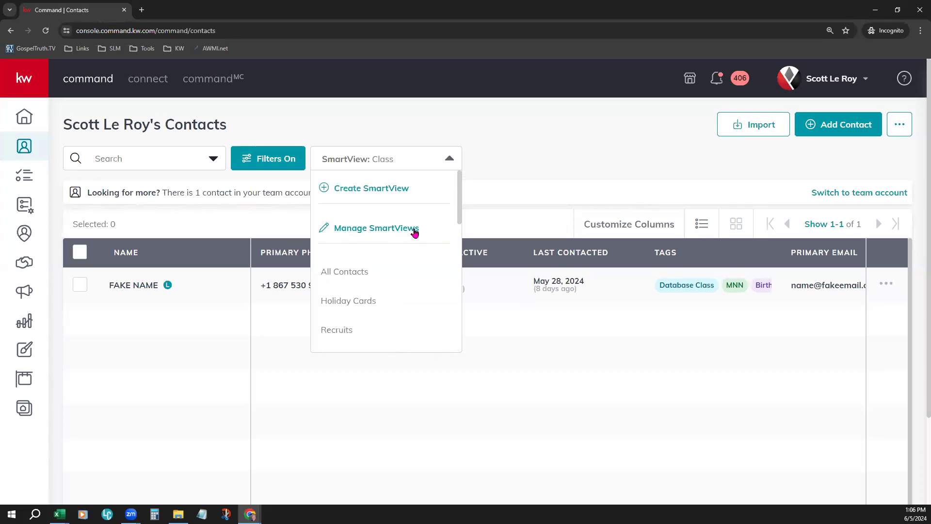
pyautogui.click(495, 135)
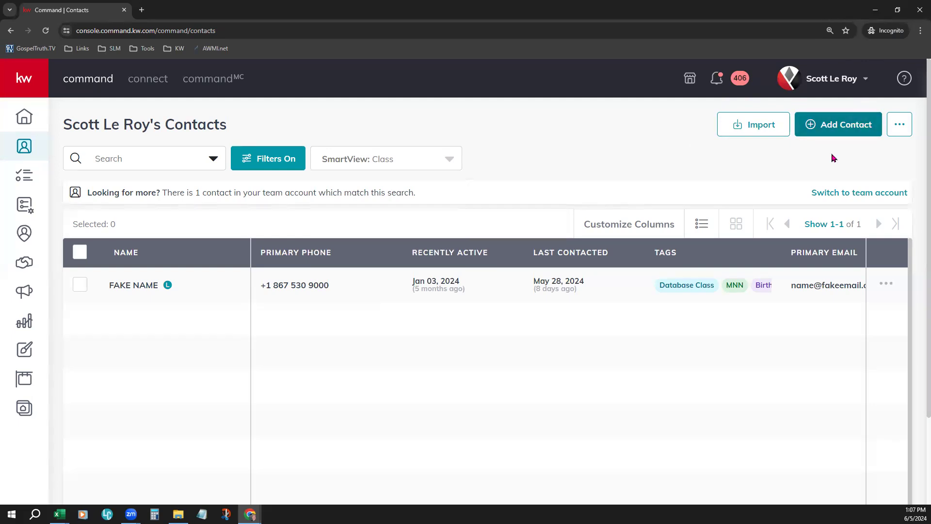
# Step: Review the duplicate-check and export options for contacts, and read the notice about matching contacts in the team account
pyautogui.click(900, 130)
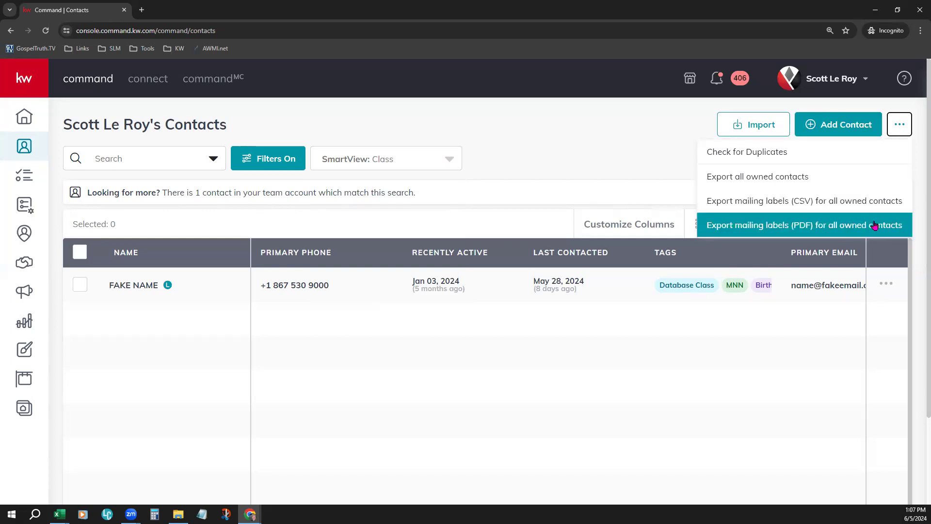
pyautogui.click(635, 135)
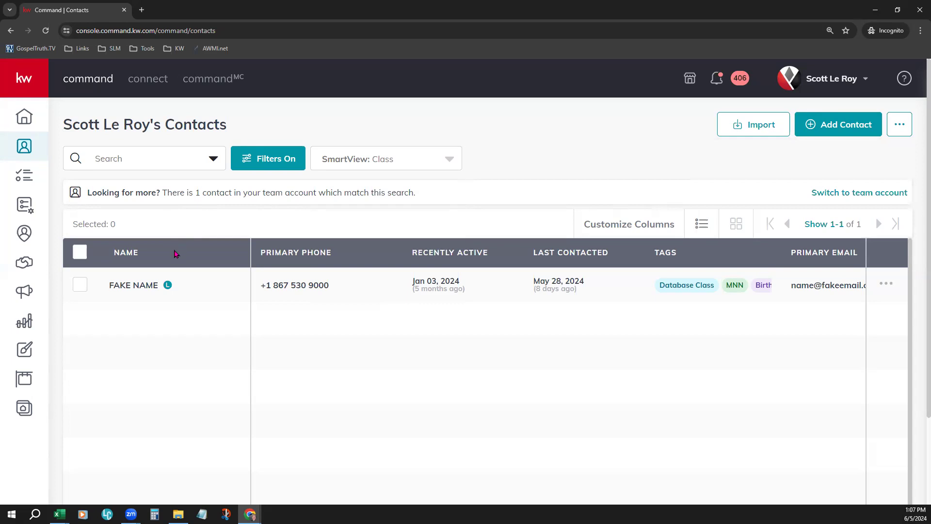
pyautogui.moveTo(87, 192); pyautogui.dragTo(445, 199)
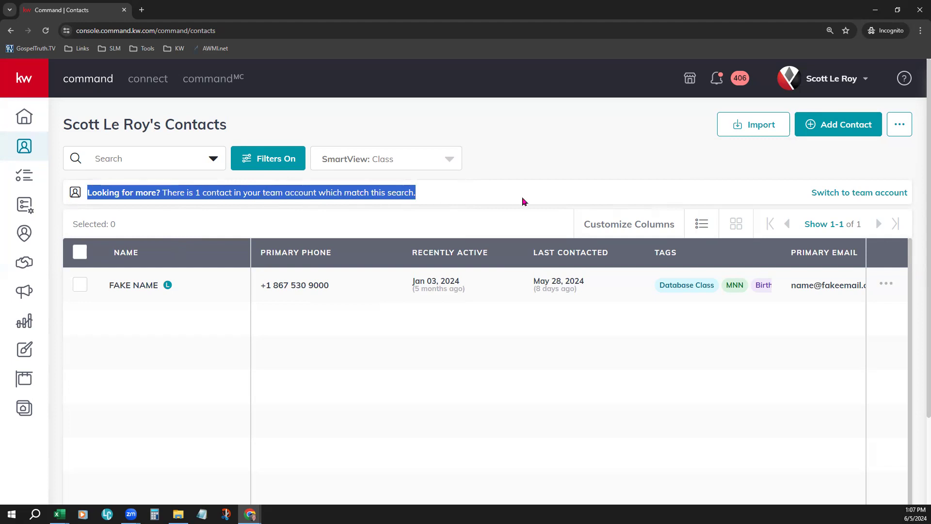
pyautogui.click(575, 144)
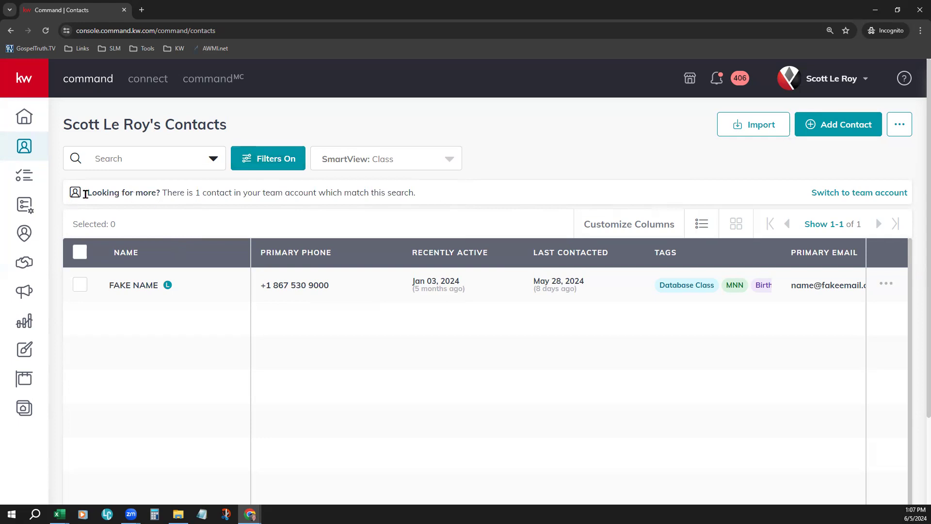
pyautogui.moveTo(86, 194); pyautogui.dragTo(446, 199)
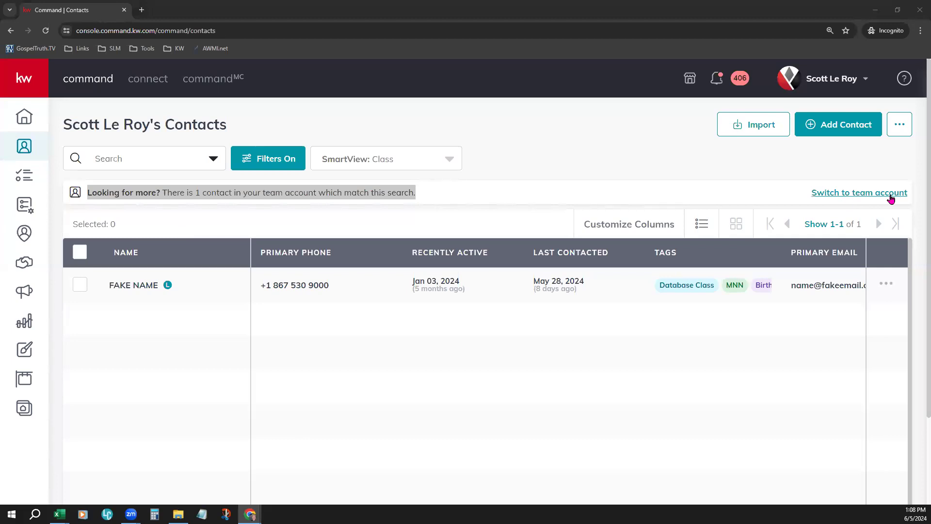
pyautogui.click(556, 162)
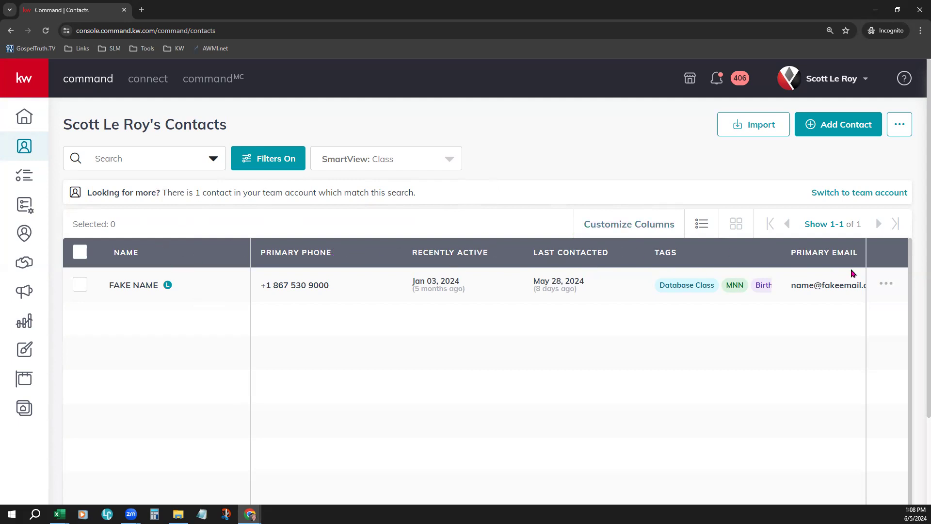
# Step: View the name sorting options and sort the contact list by the Last Contacted date
pyautogui.click(127, 253)
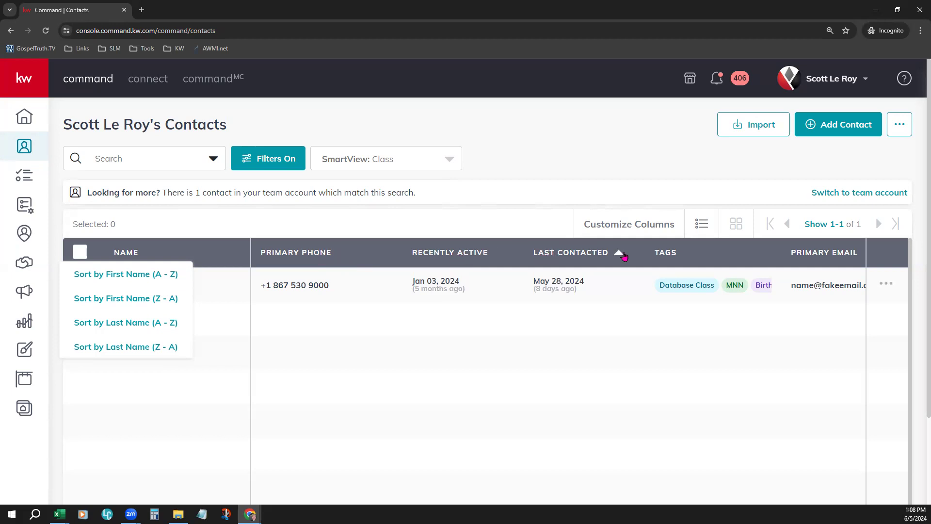
pyautogui.click(565, 253)
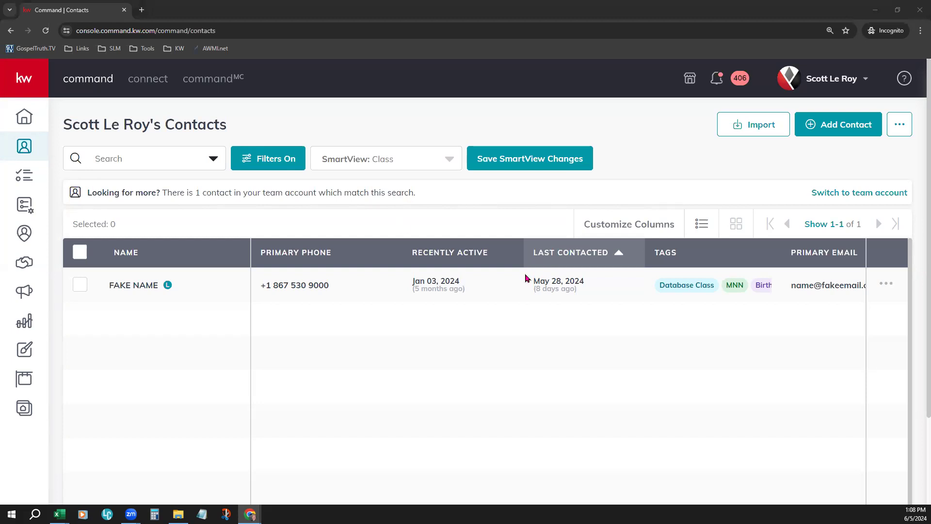
# Step: Remove the Owner and Assignee columns from the Class SmartView, move Primary Email directly after Primary Phone, and apply the changes
pyautogui.click(635, 227)
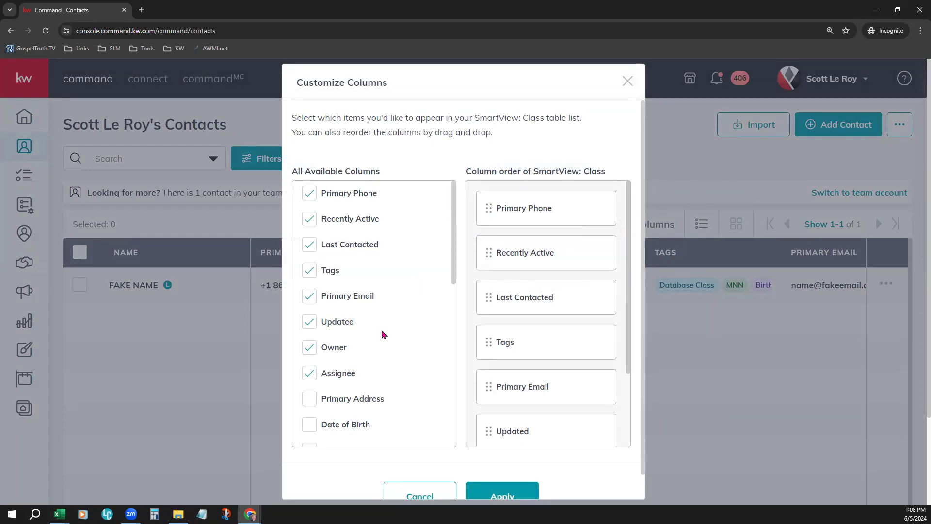
pyautogui.click(321, 349)
pyautogui.click(314, 374)
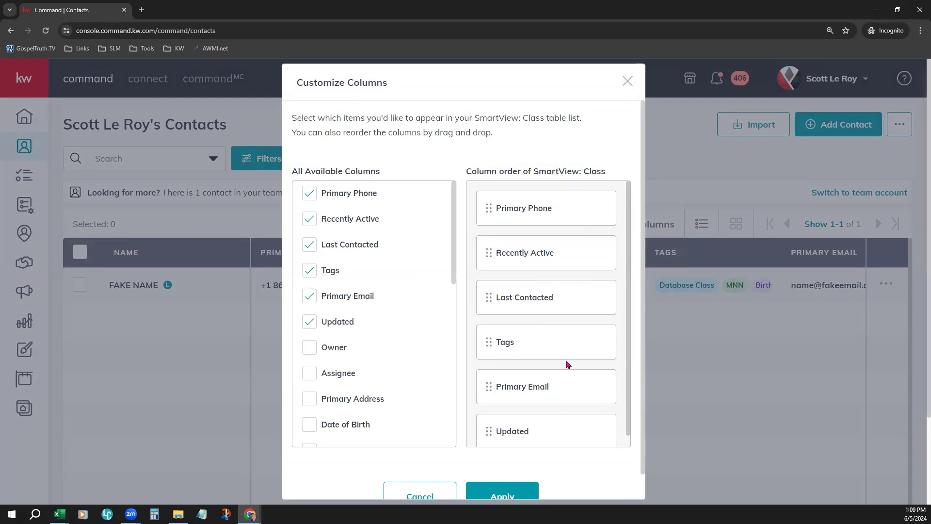
pyautogui.moveTo(563, 353); pyautogui.dragTo(582, 255)
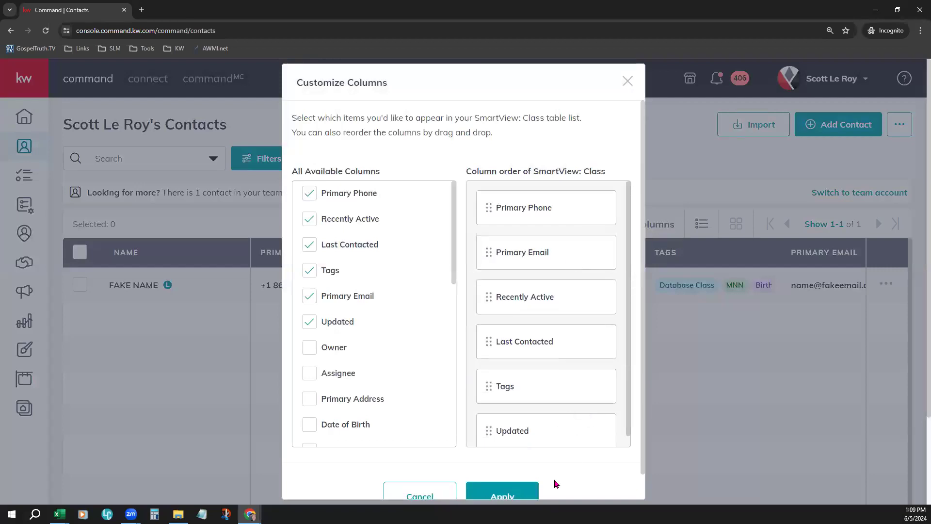
pyautogui.click(503, 493)
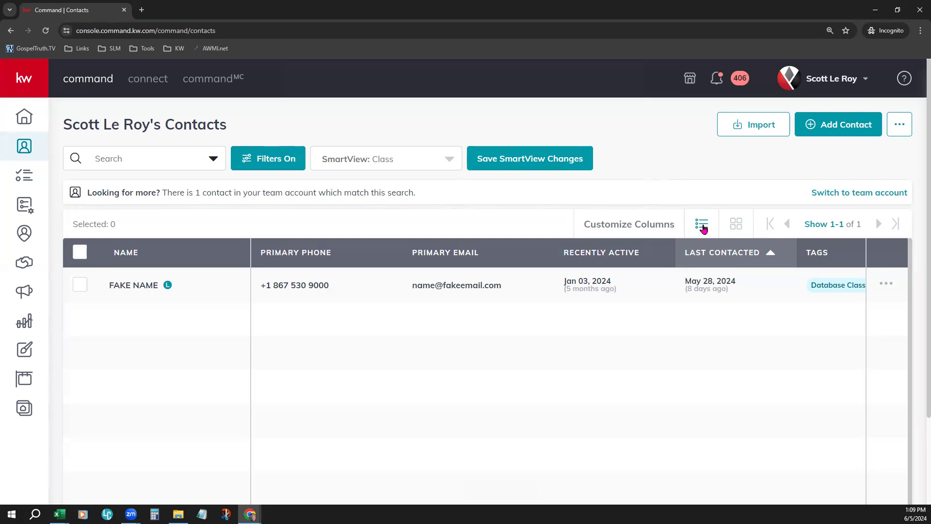
# Step: Compare the card layout with the list layout and review the page size options, keeping the list at 500 contacts per page
pyautogui.click(738, 225)
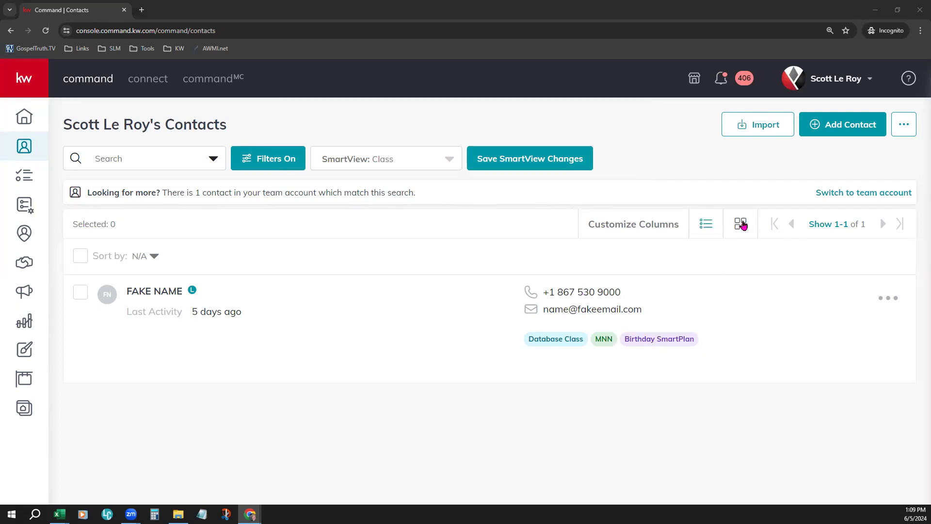
pyautogui.click(707, 228)
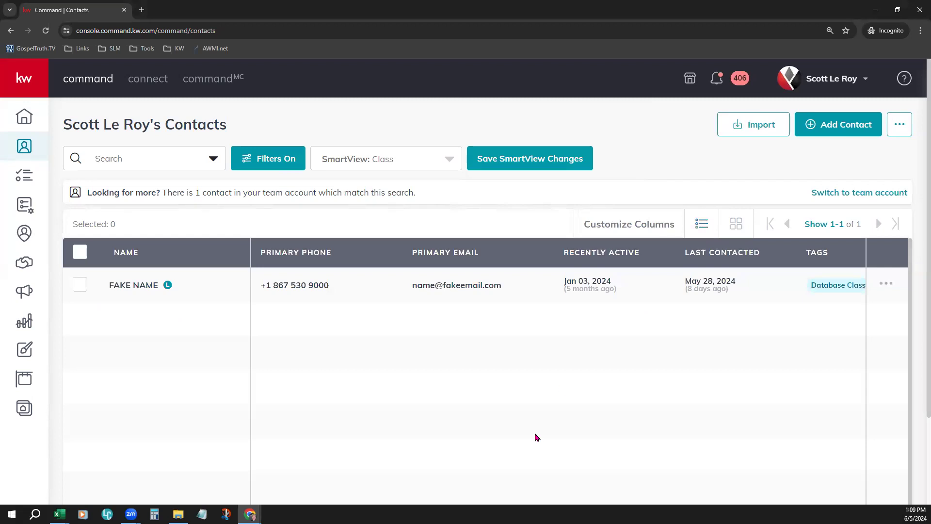
pyautogui.click(822, 226)
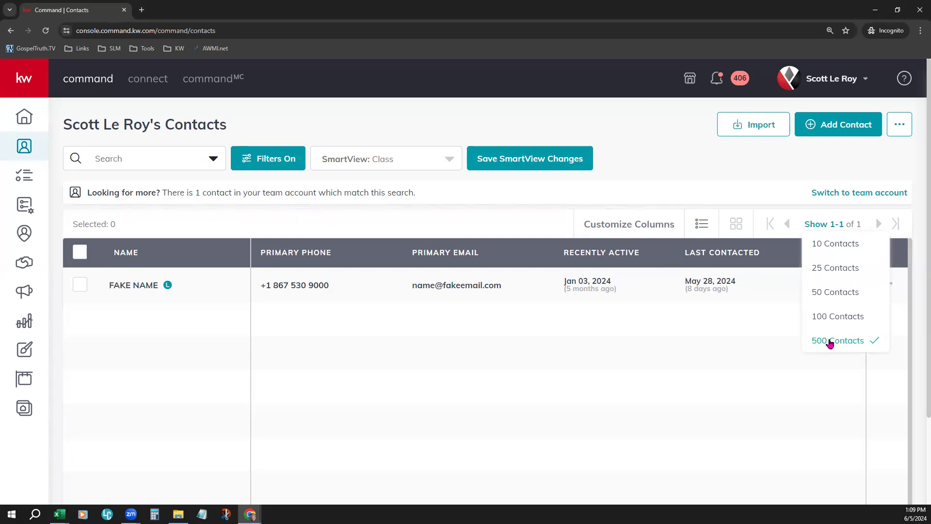
pyautogui.click(830, 342)
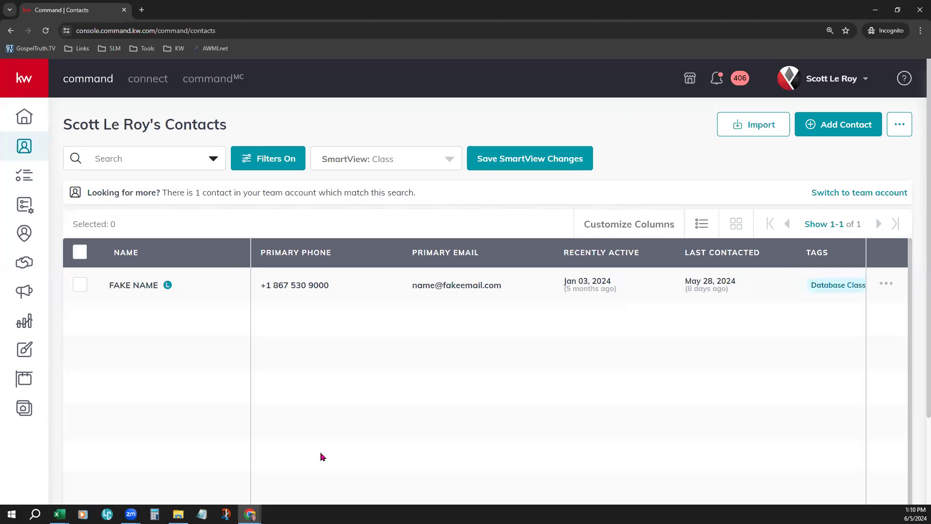
pyautogui.scroll(-1, 360, 403)
pyautogui.scroll(1, 359, 404)
# Step: Open the contact import dialog, then switch to the KW Command Import Template workbook in Excel and show it full screen
pyautogui.click(755, 124)
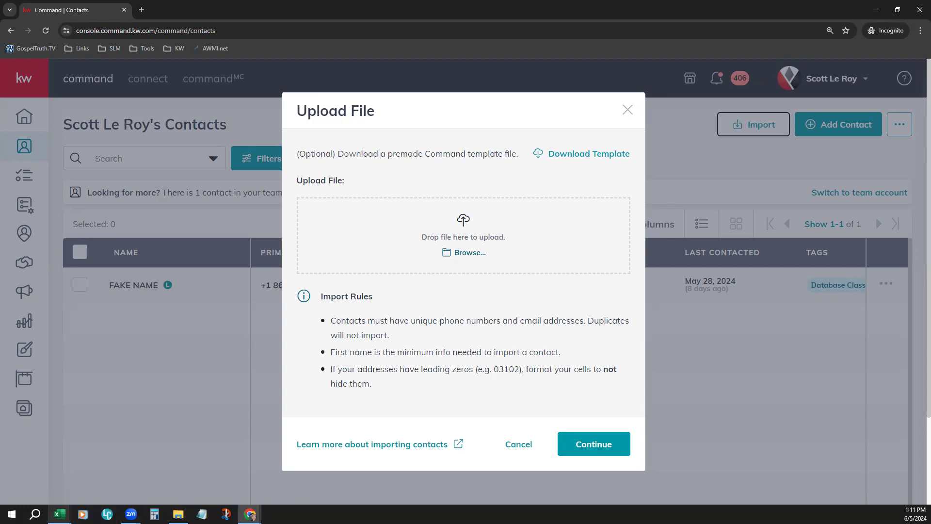
pyautogui.moveTo(59, 514)
pyautogui.click(32, 466)
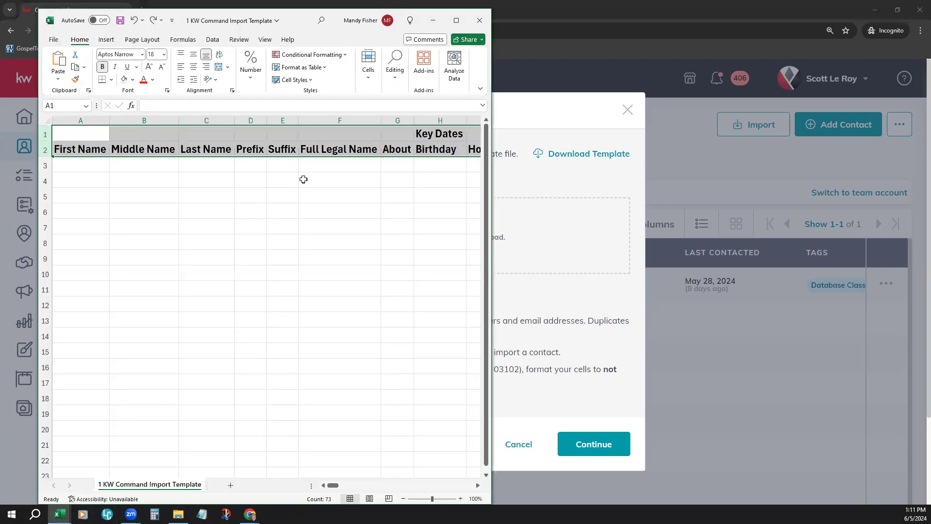
pyautogui.click(456, 20)
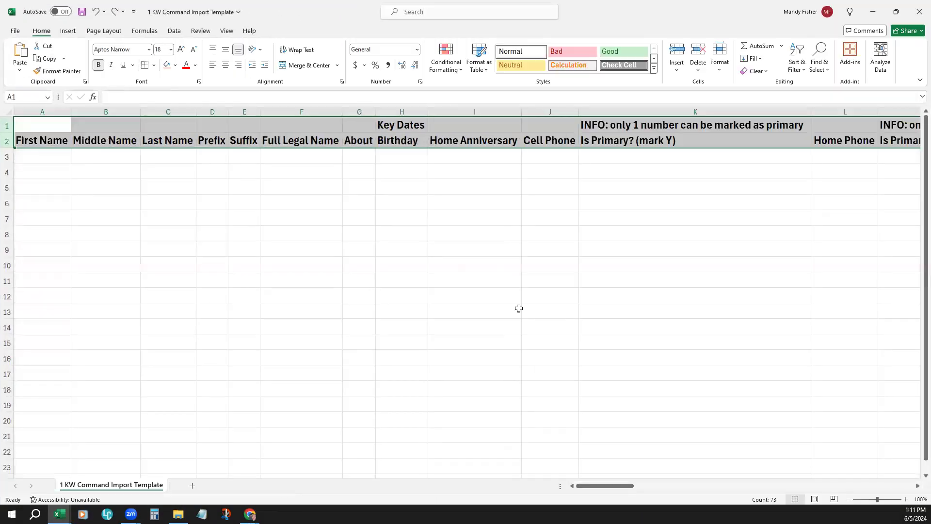
pyautogui.click(466, 387)
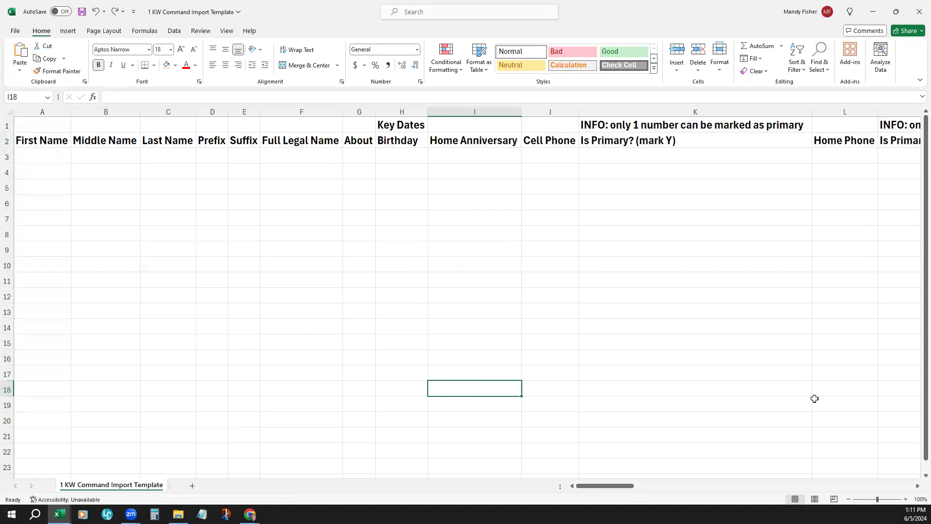
# Step: Widen all columns of the import template to one equal width
pyautogui.click(9, 112)
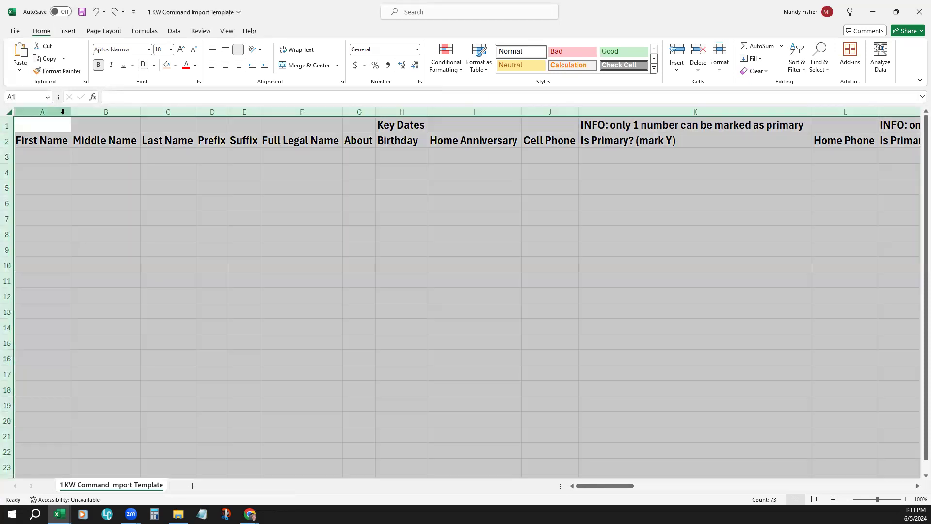
pyautogui.moveTo(71, 112); pyautogui.dragTo(103, 111)
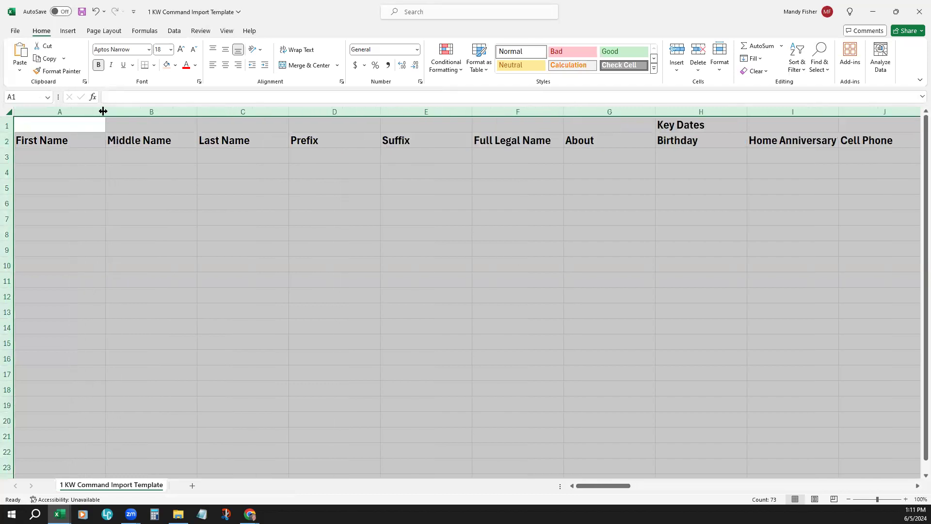
pyautogui.click(262, 255)
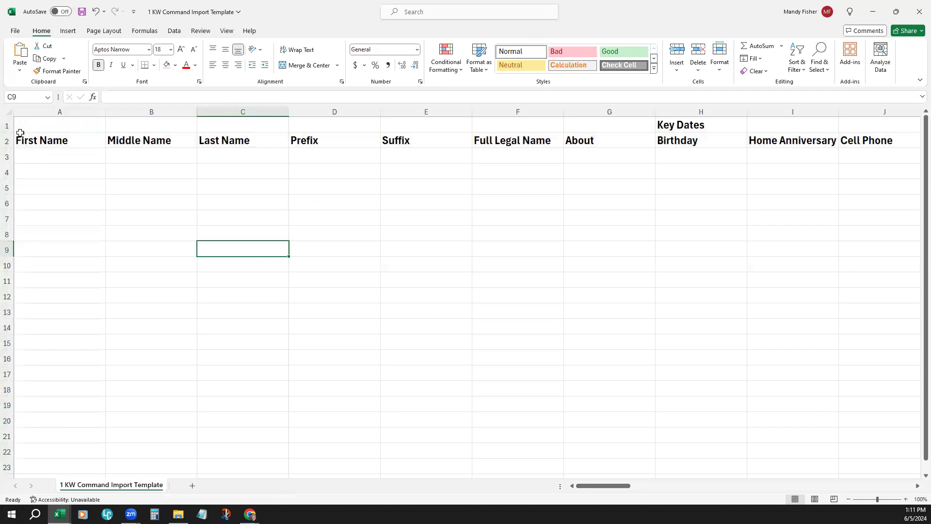
pyautogui.moveTo(588, 487); pyautogui.dragTo(638, 490)
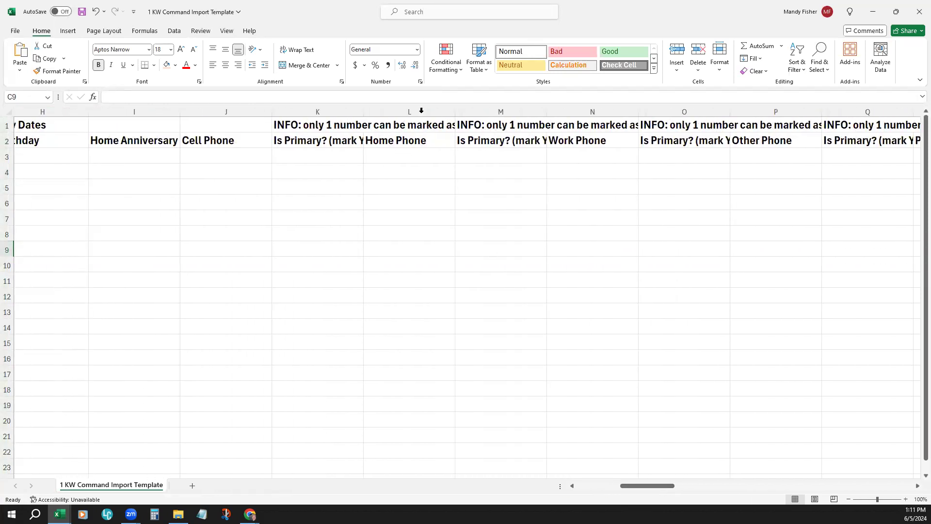
# Step: Auto-fit all columns of the import template to their contents
pyautogui.click(9, 113)
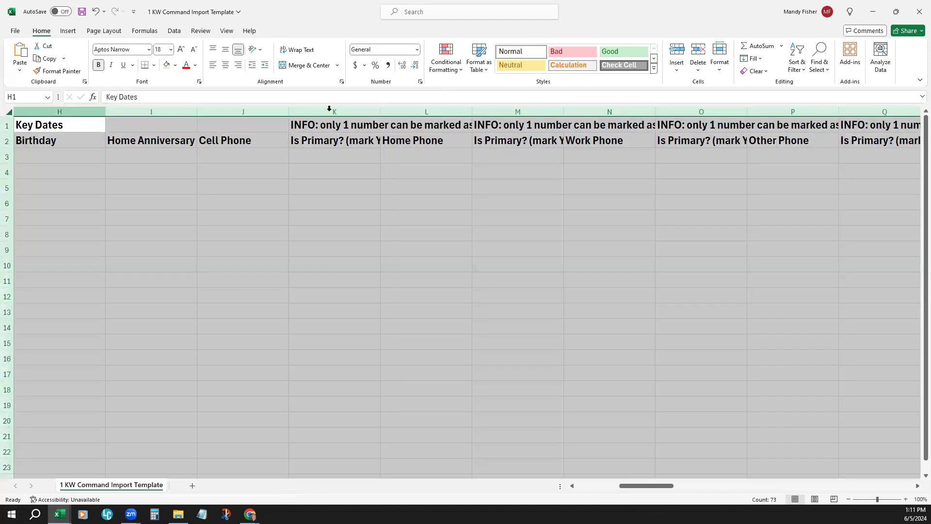
pyautogui.doubleClick(381, 112)
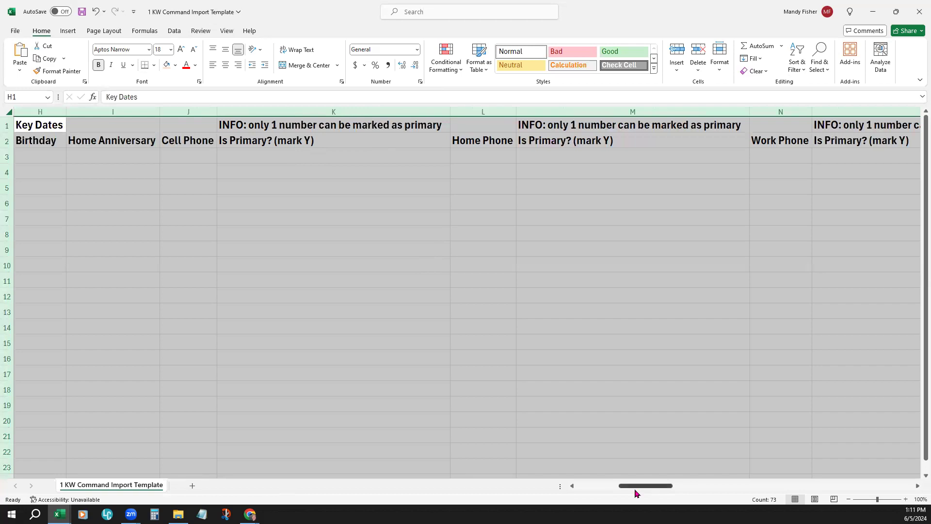
pyautogui.moveTo(628, 488); pyautogui.dragTo(587, 488)
# Step: Enter the demo person's first and last name in row 3, leaving Middle Name, Prefix, Suffix, Full Legal Name and About blank
pyautogui.click(77, 161)
pyautogui.click(62, 159)
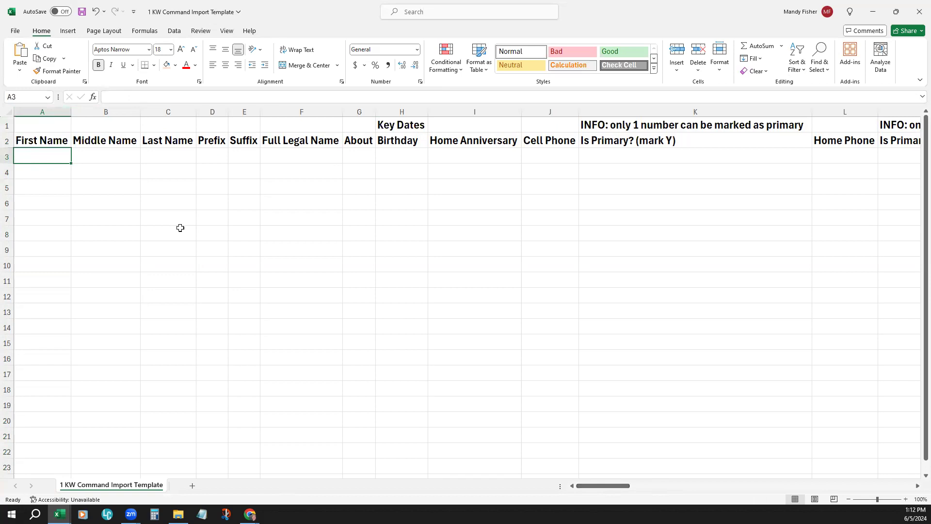
pyautogui.write('De')
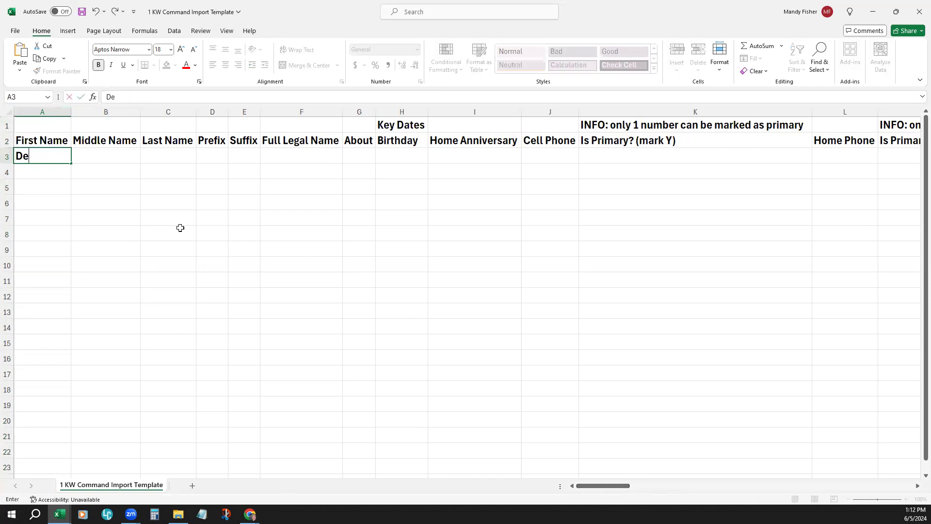
pyautogui.write('mo')
pyautogui.press('Tab')
pyautogui.press('Tab')
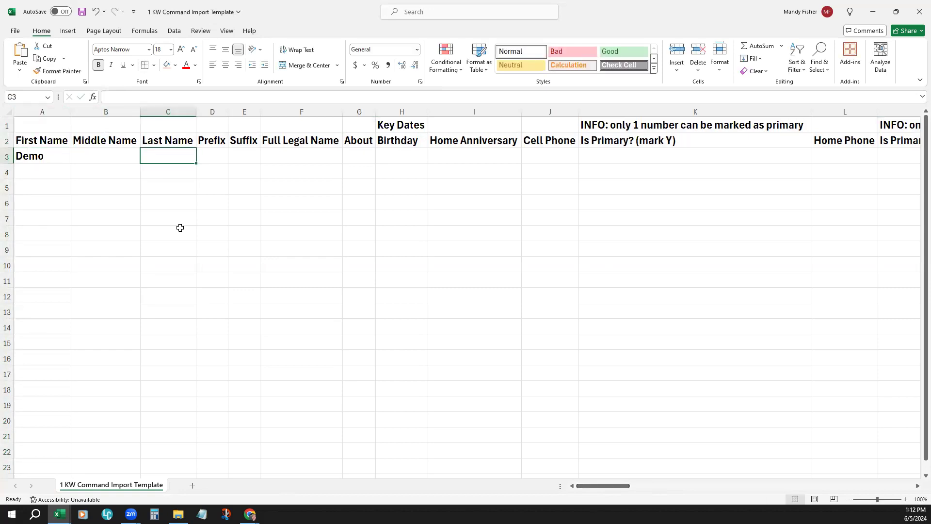
pyautogui.write('Person')
pyautogui.press('Tab')
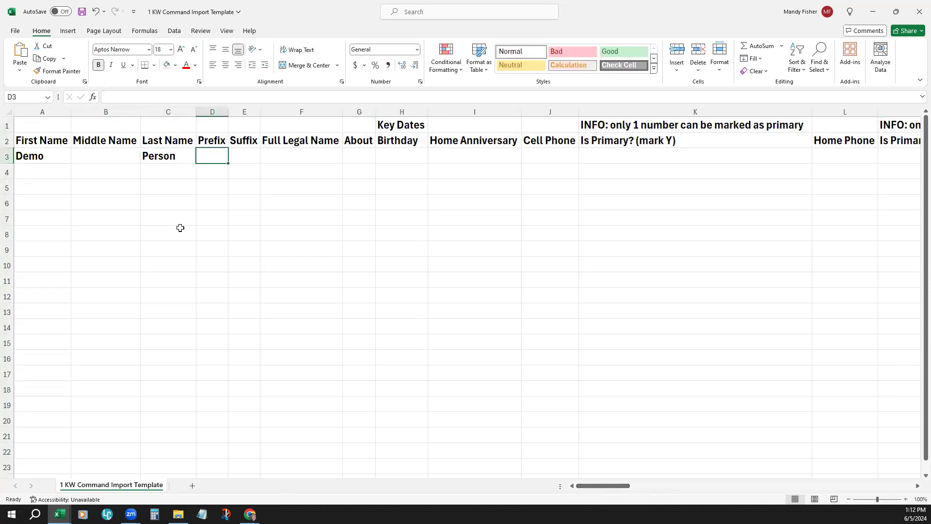
pyautogui.press('Tab')
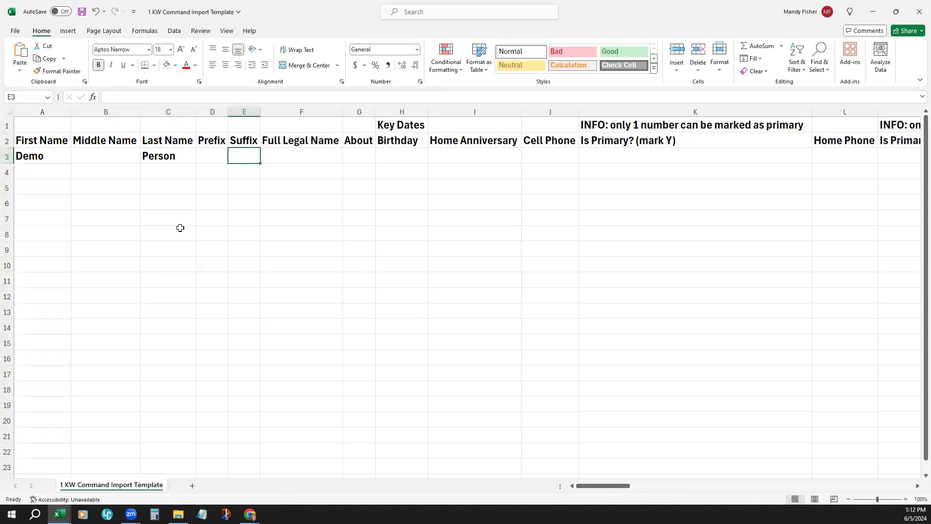
pyautogui.press('Tab')
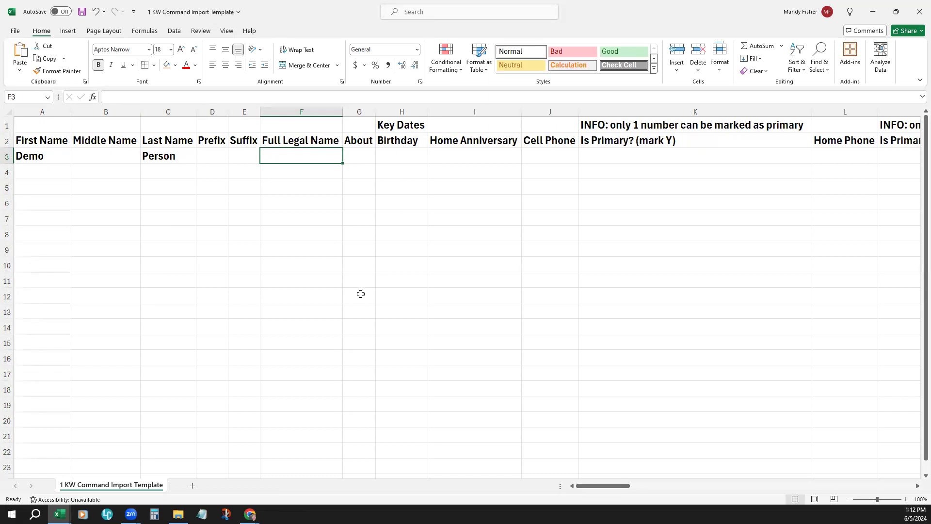
pyautogui.click(365, 157)
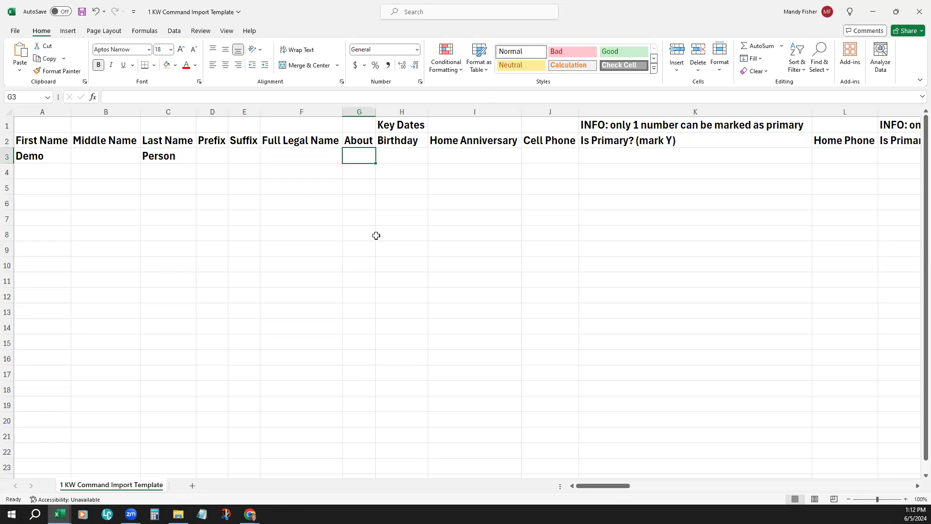
pyautogui.press('Right')
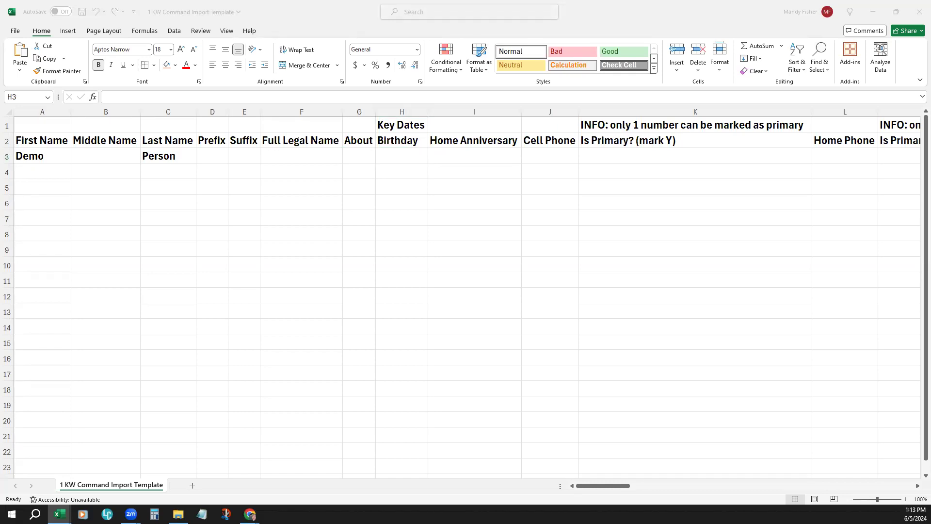
# Step: Try entering the demo contact's birthday with a two-digit year and with the month written out, and clear each attempt
pyautogui.click(394, 164)
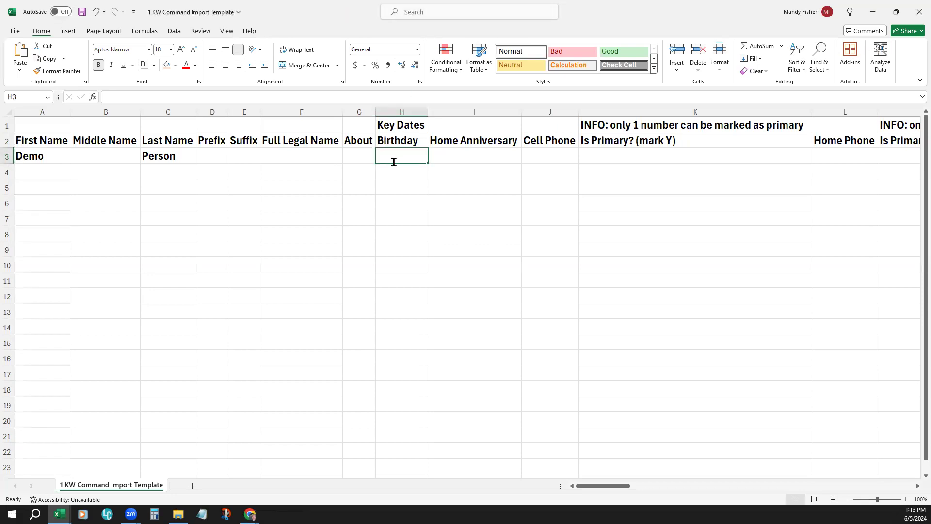
pyautogui.write('08/12/24')
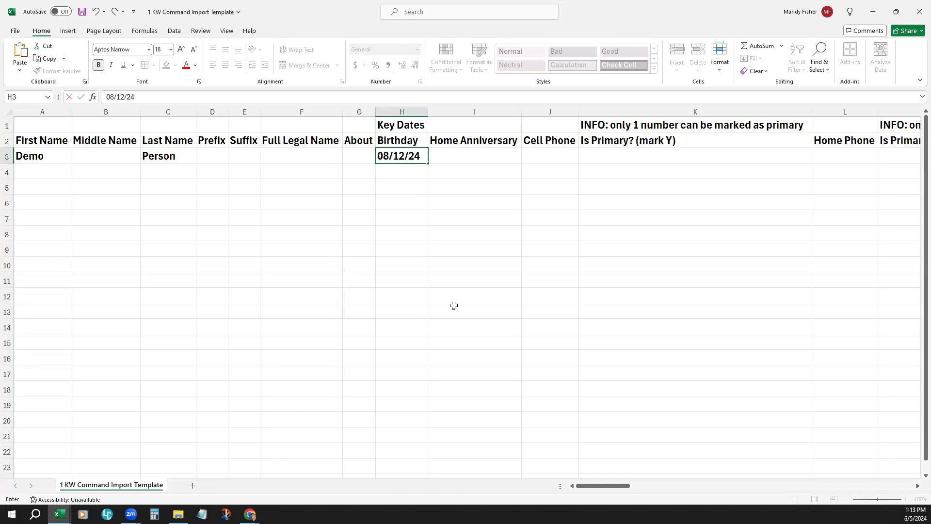
pyautogui.press('BackSpace')
pyautogui.press('BackSpace')
pyautogui.press('BackSpace')
pyautogui.press('BackSpace')
pyautogui.press('BackSpace')
pyautogui.press('BackSpace')
pyautogui.press('BackSpace')
pyautogui.press('BackSpace')
pyautogui.write('Augusta')
pyautogui.press('BackSpace')
pyautogui.write('12, 30')
pyautogui.press('BackSpace')
pyautogui.press('BackSpace')
pyautogui.write('2020')
pyautogui.press('BackSpace')
pyautogui.press('BackSpace')
pyautogui.press('BackSpace')
pyautogui.press('BackSpace')
pyautogui.press('BackSpace')
pyautogui.press('BackSpace')
pyautogui.press('BackSpace')
pyautogui.press('BackSpace')
pyautogui.press('BackSpace')
pyautogui.press('BackSpace')
pyautogui.press('BackSpace')
pyautogui.press('BackSpace')
pyautogui.press('BackSpace')
pyautogui.press('BackSpace')
pyautogui.press('BackSpace')
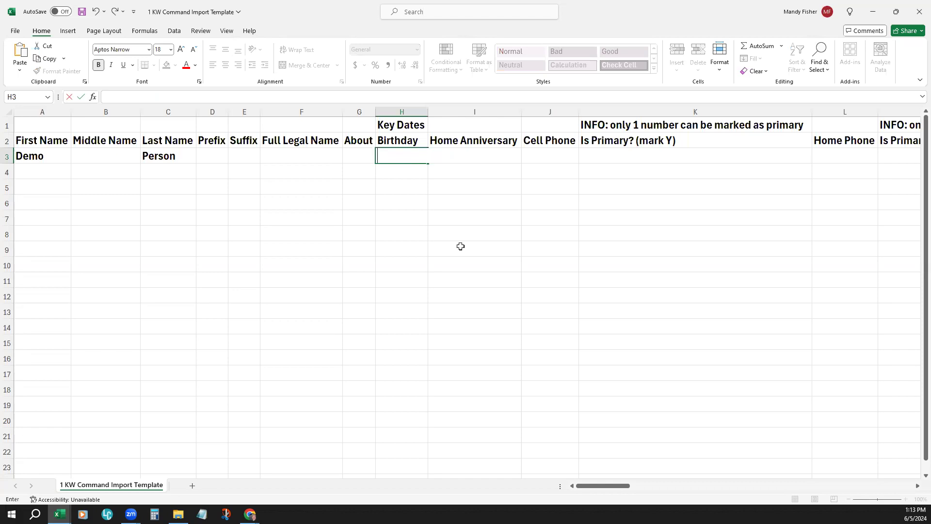
# Step: Enter the demo contact's birthday as a numeric date and set the Home Anniversary to 01/01/2021
pyautogui.write('08/12/20')
pyautogui.press('Tab')
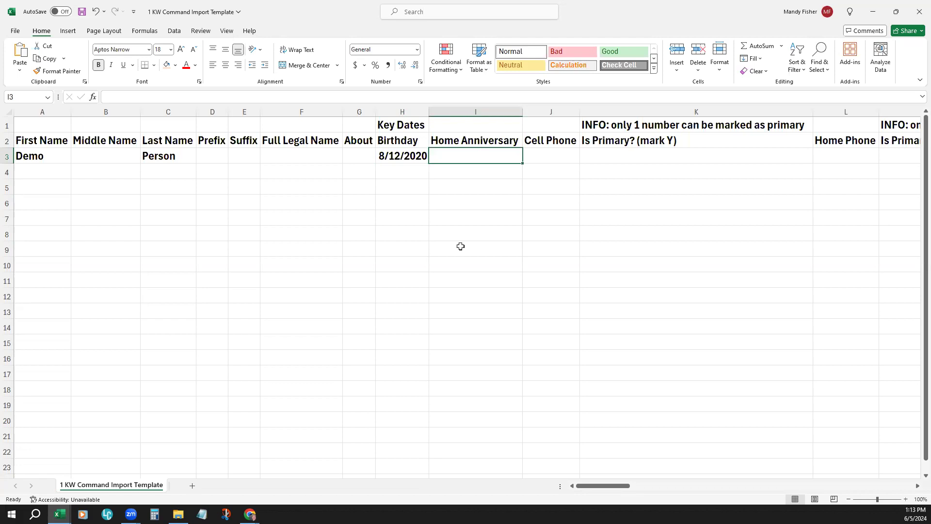
pyautogui.write('01/01/')
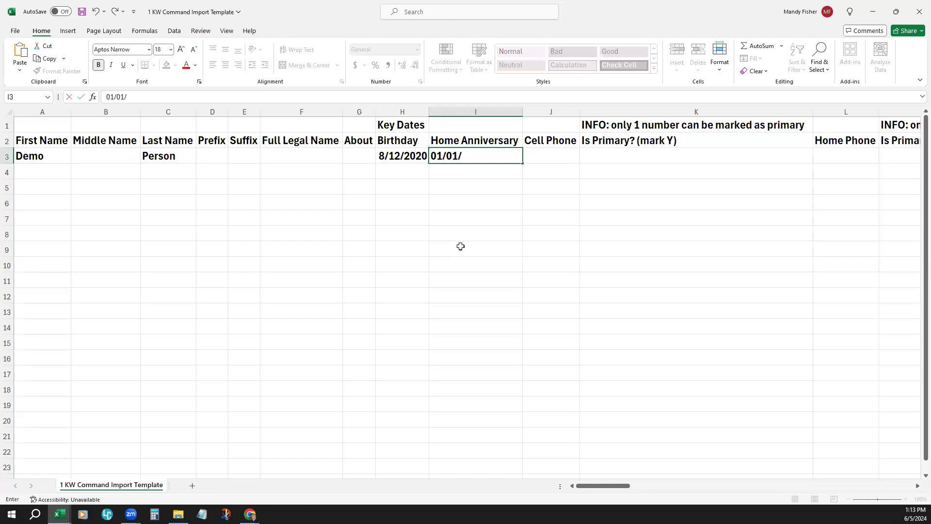
pyautogui.write('2021')
pyautogui.press('Tab')
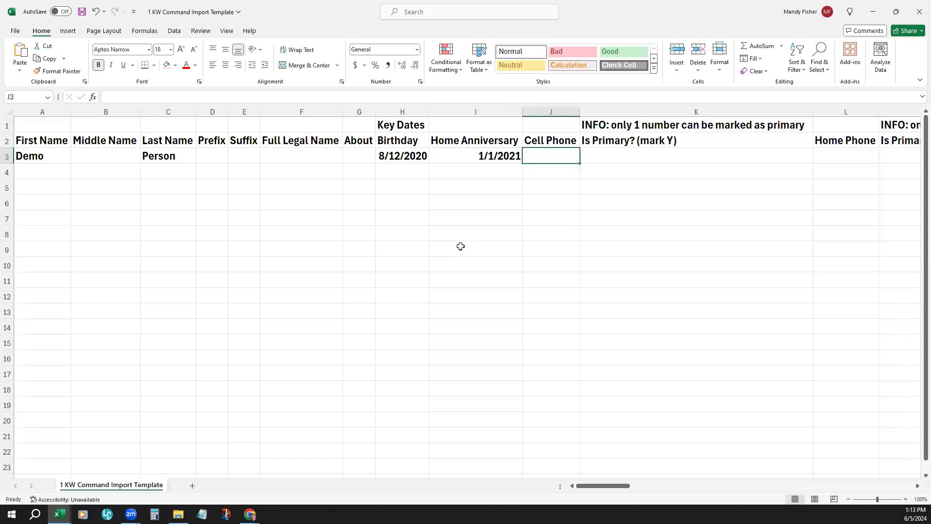
# Step: Examine the Cell, Home, Work and Other Phone columns and their primary-number marker columns
pyautogui.moveTo(593, 489); pyautogui.dragTo(626, 494)
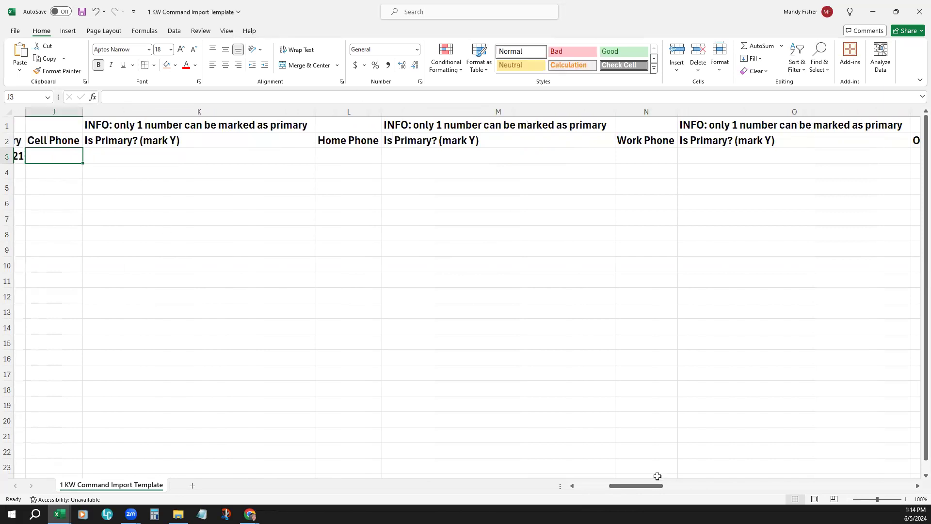
pyautogui.moveTo(642, 487); pyautogui.dragTo(640, 489)
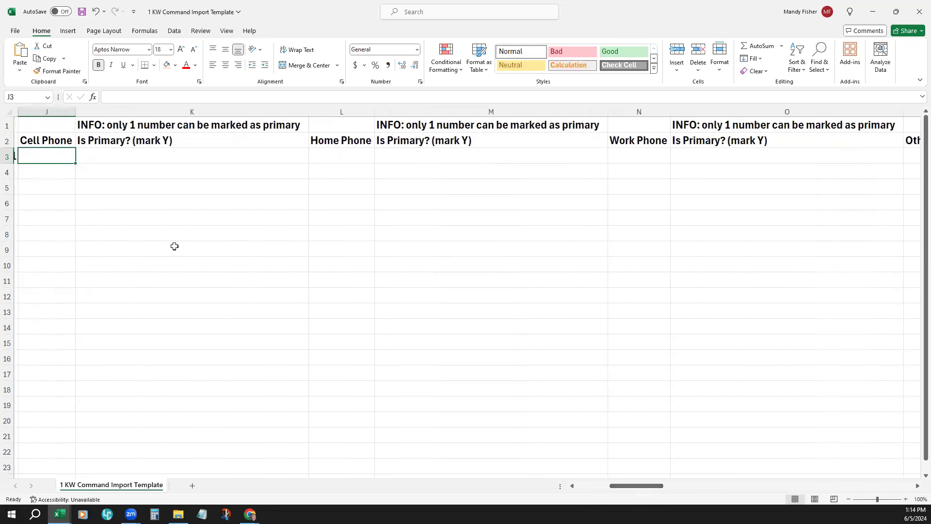
pyautogui.click(37, 138)
pyautogui.click(349, 111)
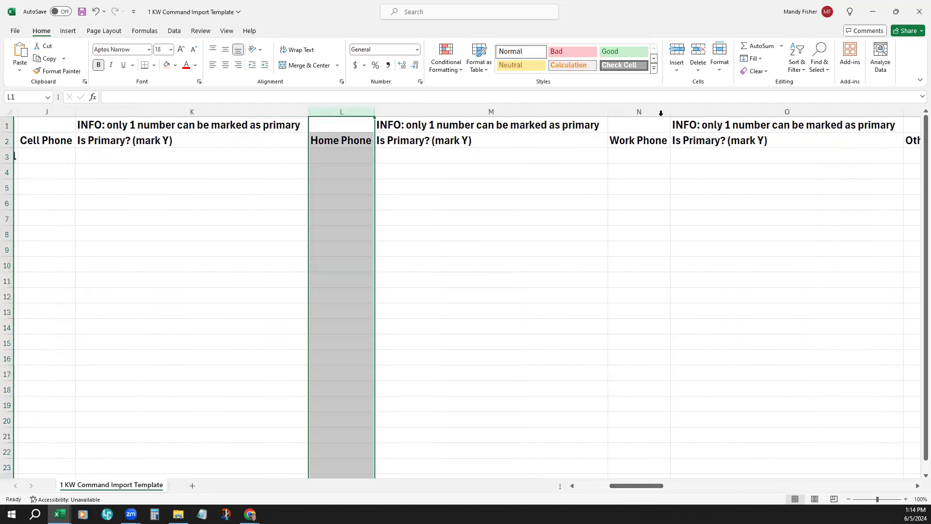
pyautogui.click(658, 112)
pyautogui.click(910, 111)
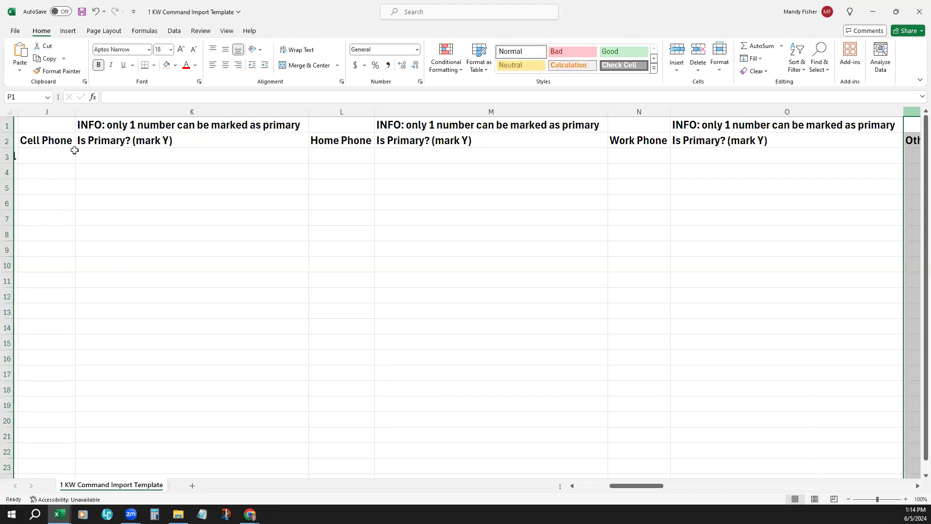
pyautogui.click(156, 113)
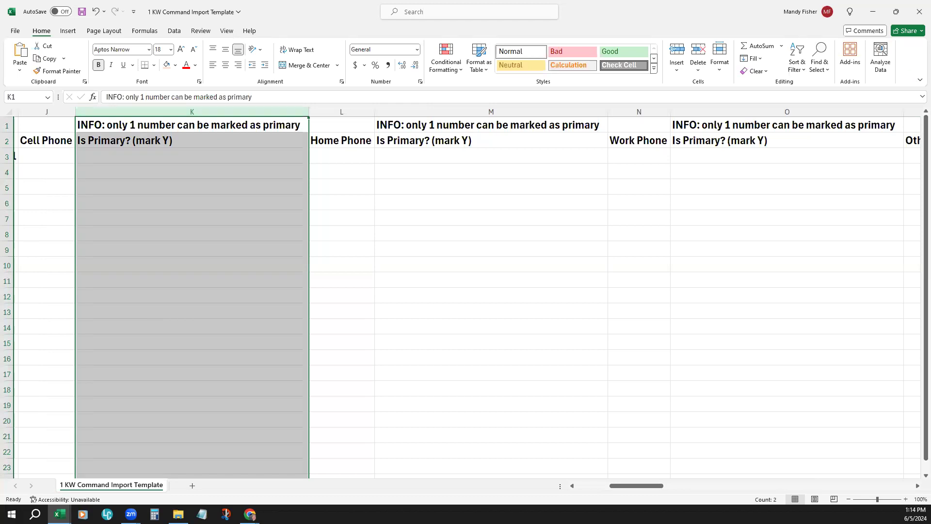
# Step: Enter the demo contact's cell phone number in row 3 as digits only and slightly widen the Cell Phone column
pyautogui.click(56, 155)
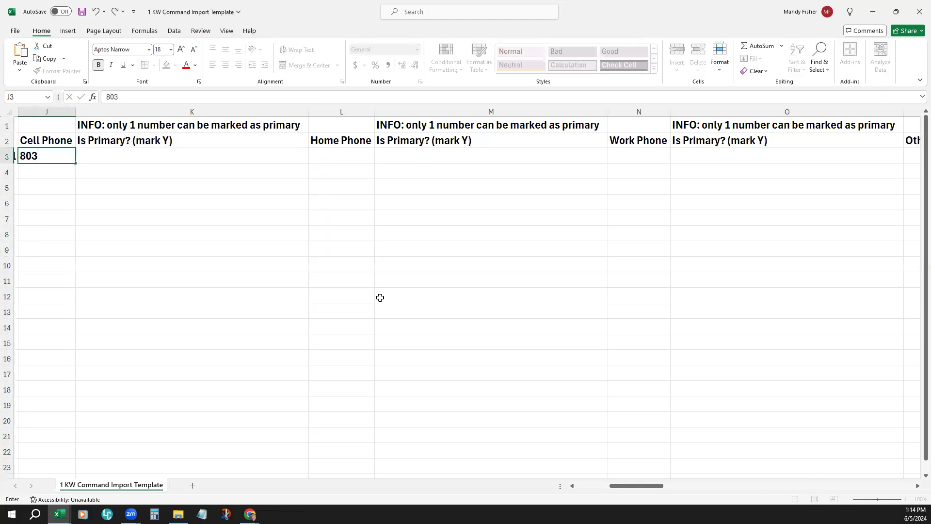
pyautogui.press('Tab')
pyautogui.press('Tab')
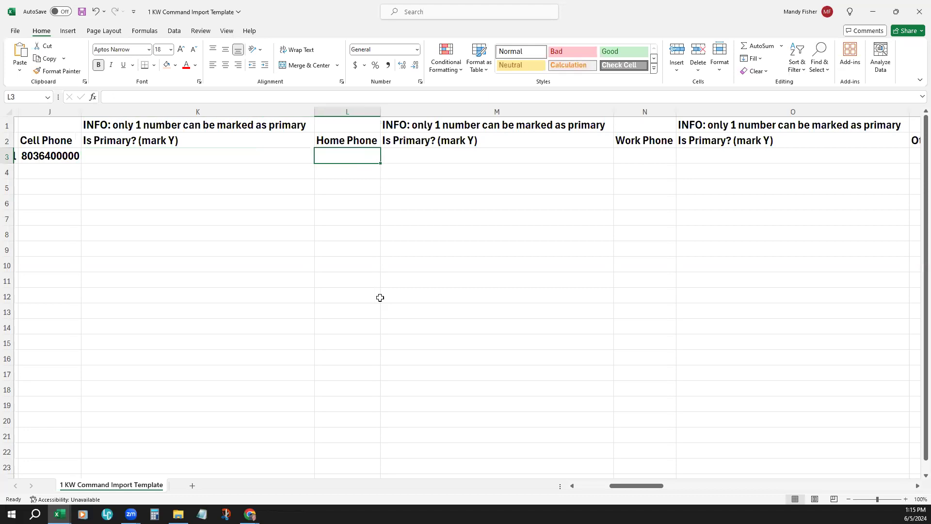
pyautogui.moveTo(81, 111); pyautogui.dragTo(92, 111)
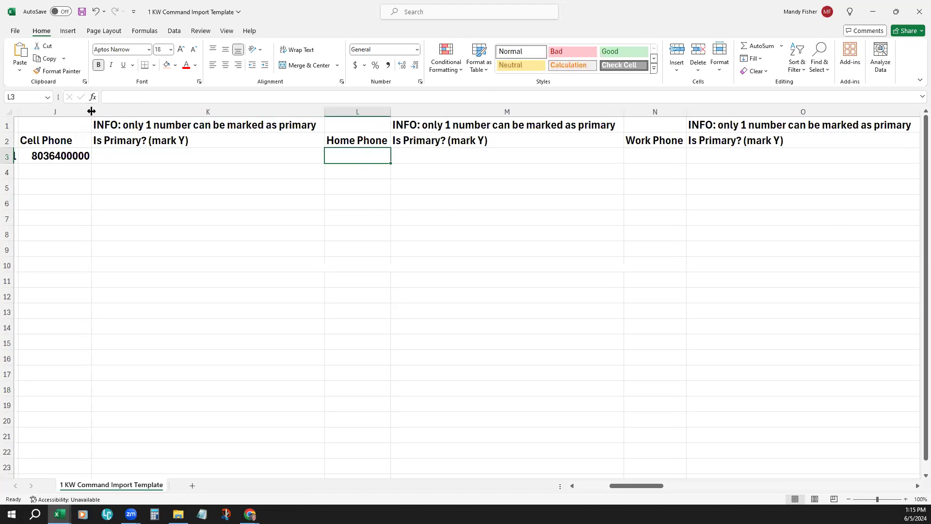
pyautogui.click(59, 155)
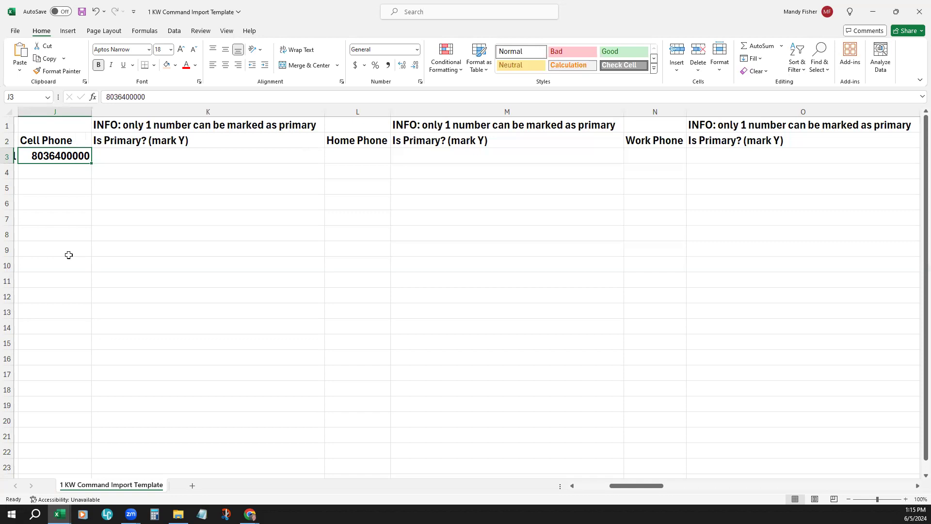
# Step: Enter the demo contact's home phone number with dashes in row 3 and widen the Home Phone column to fit
pyautogui.click(362, 156)
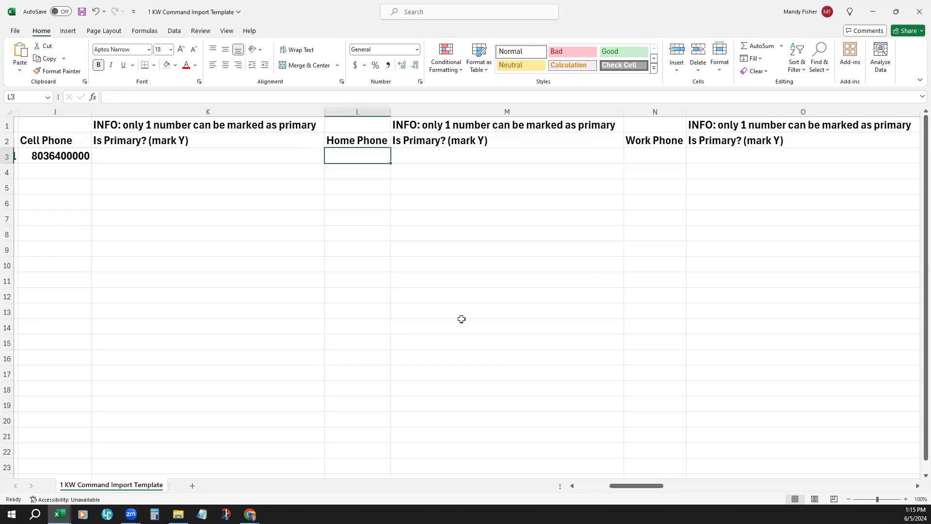
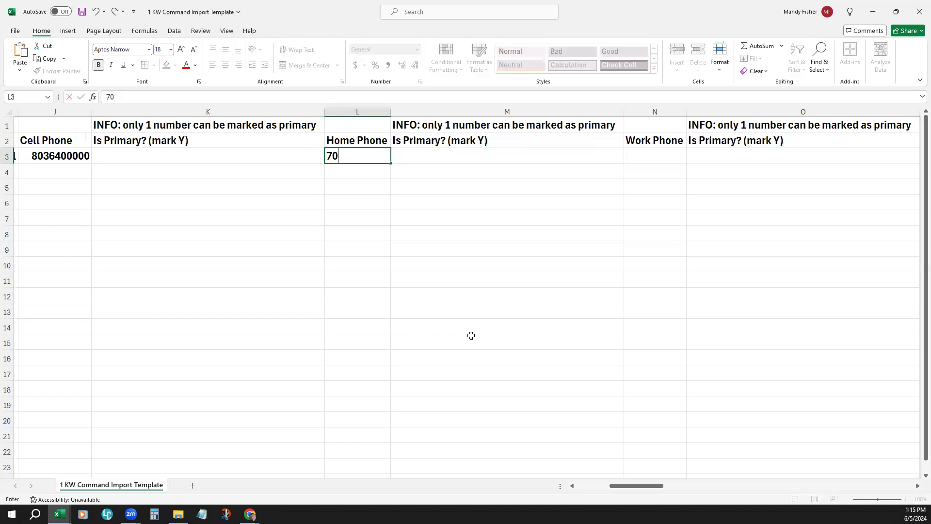
pyautogui.press('Tab')
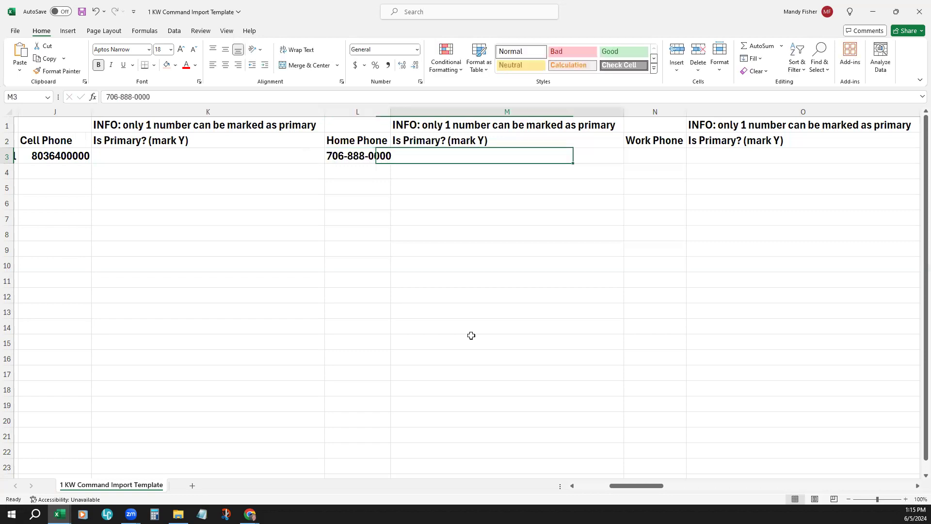
pyautogui.moveTo(391, 108); pyautogui.dragTo(398, 107)
# Step: Mark the demo contact's cell phone as the primary number with Y
pyautogui.click(265, 159)
pyautogui.click(417, 157)
pyautogui.click(301, 157)
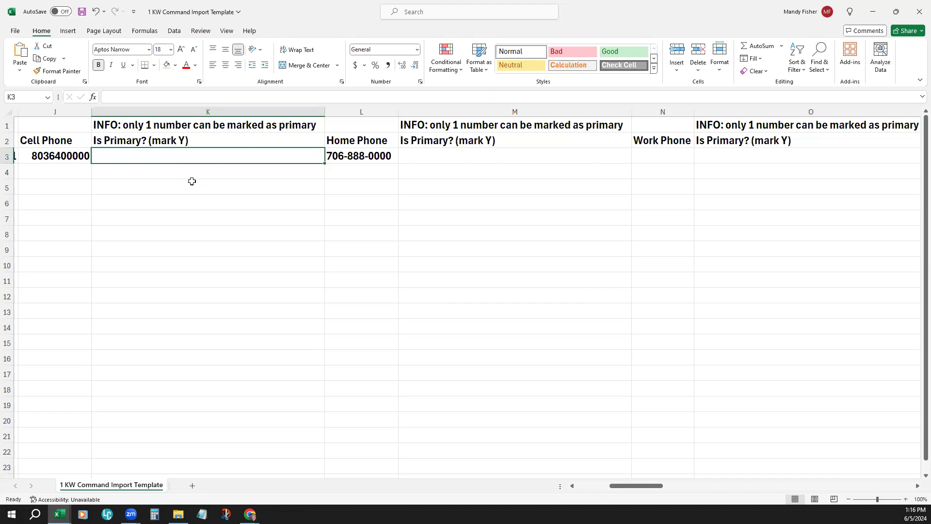
pyautogui.write('Y')
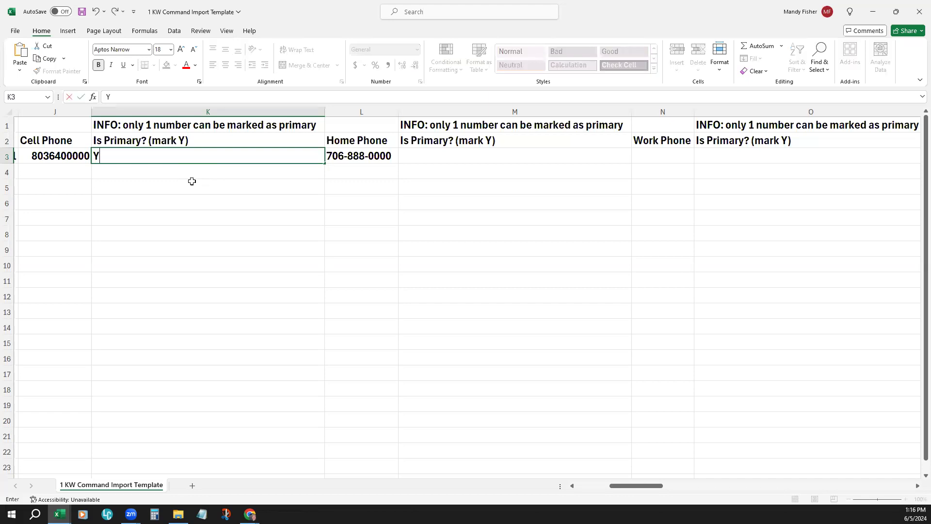
pyautogui.click(192, 181)
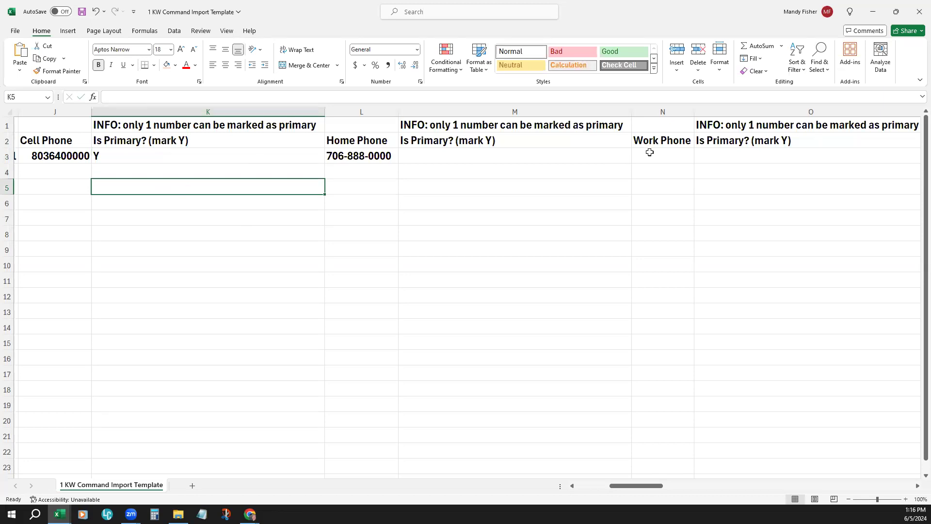
# Step: Examine the Personal, Work and Other Email columns and their primary-email marker columns
pyautogui.moveTo(648, 488); pyautogui.dragTo(717, 499)
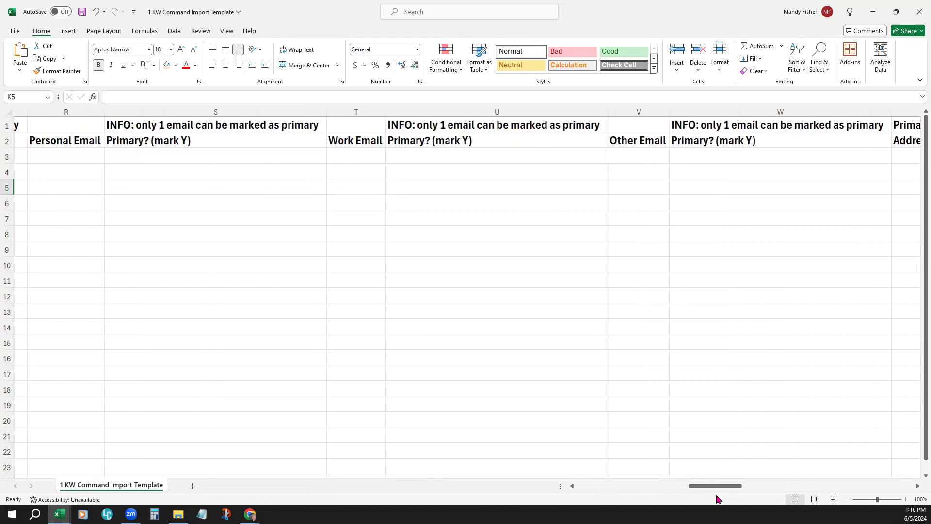
pyautogui.click(92, 110)
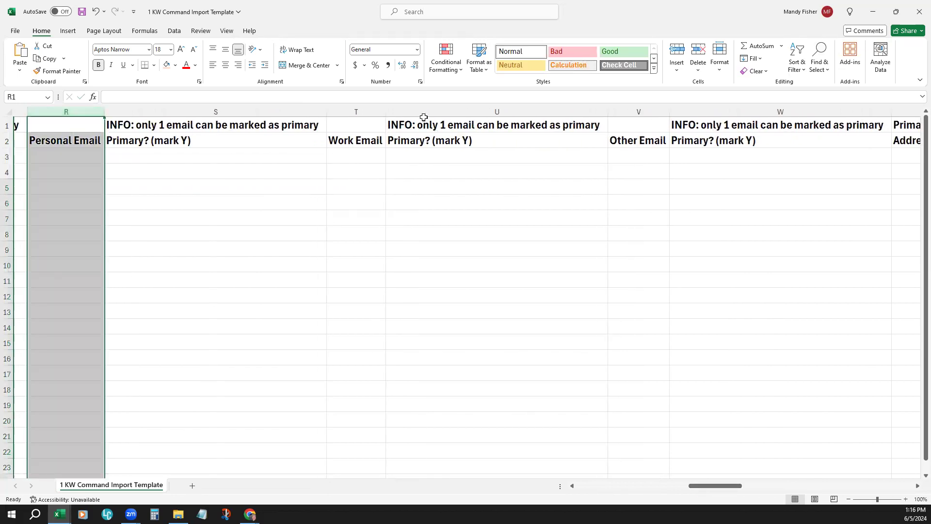
pyautogui.click(383, 111)
pyautogui.click(645, 111)
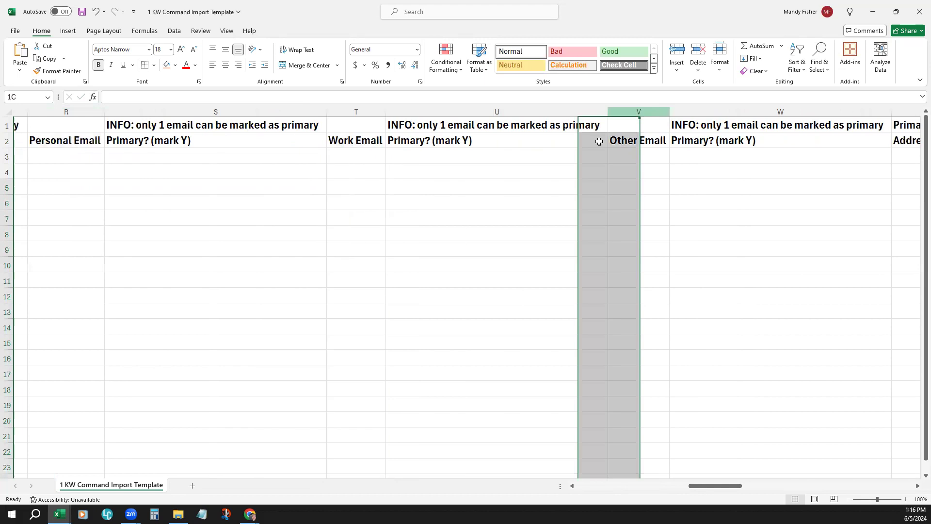
pyautogui.click(218, 110)
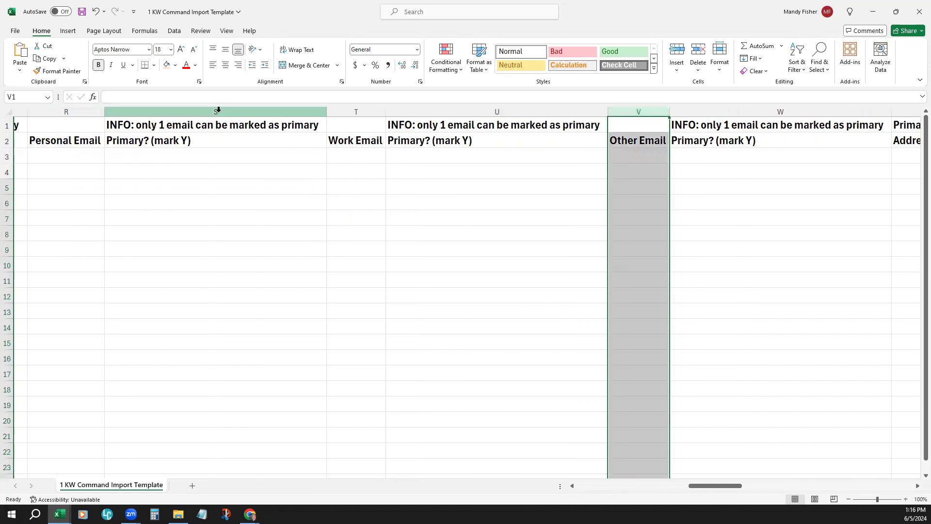
pyautogui.click(465, 110)
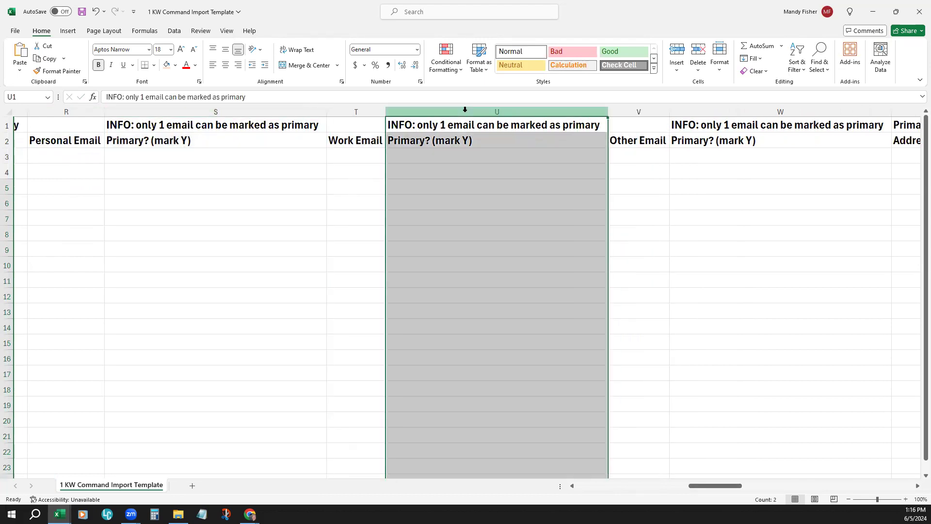
pyautogui.click(747, 111)
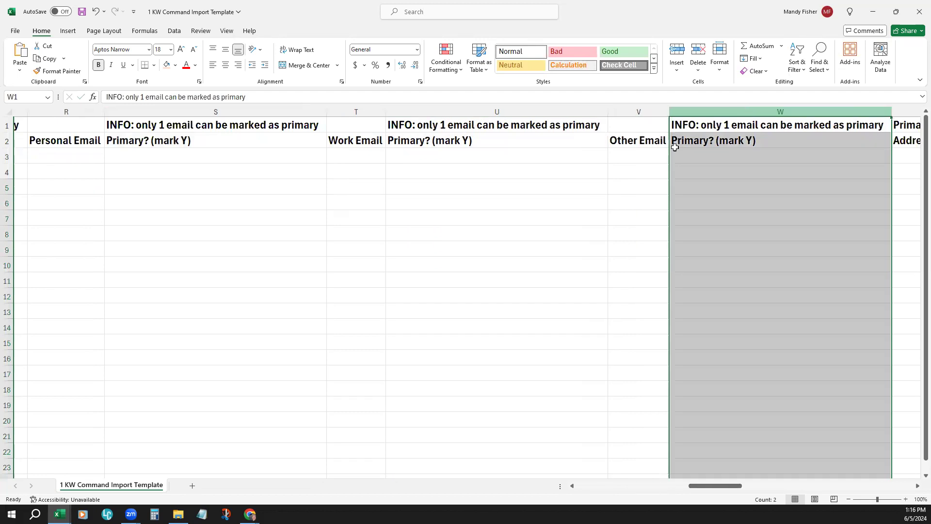
# Step: Enter the demo contact's e-mail address under Personal Email in row 3
pyautogui.click(82, 160)
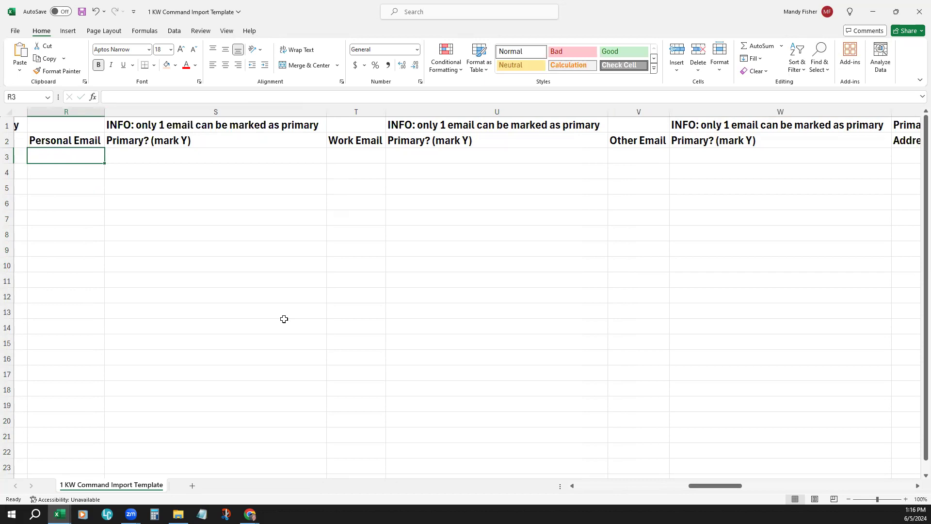
pyautogui.write('DemoOnly')
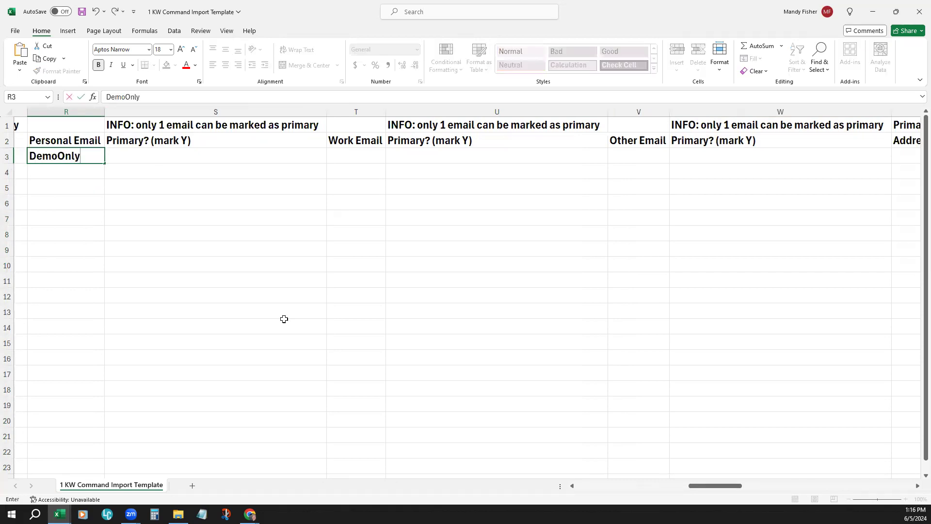
pyautogui.write('@fakeem')
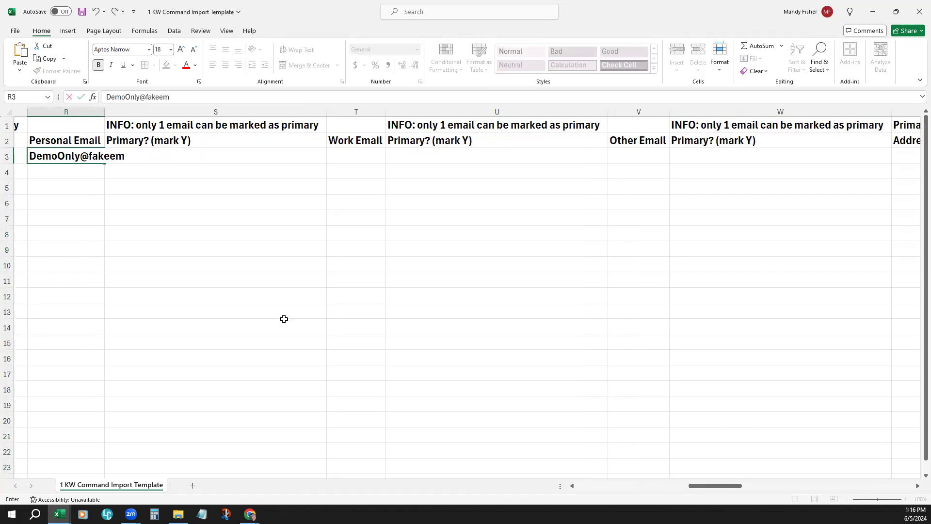
pyautogui.write('ail.com')
pyautogui.press('Tab')
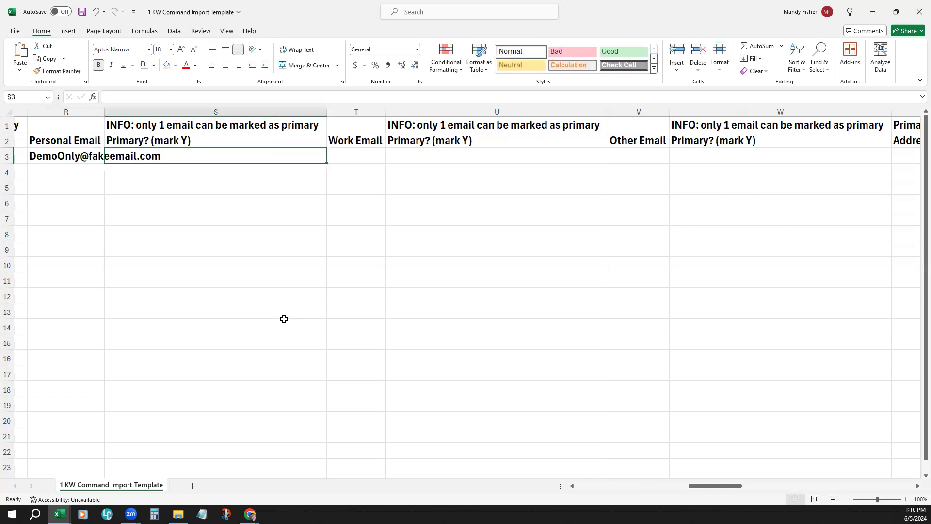
# Step: Widen the Personal Email column to fit the address and mark that e-mail as primary with Y
pyautogui.moveTo(104, 109); pyautogui.dragTo(164, 109)
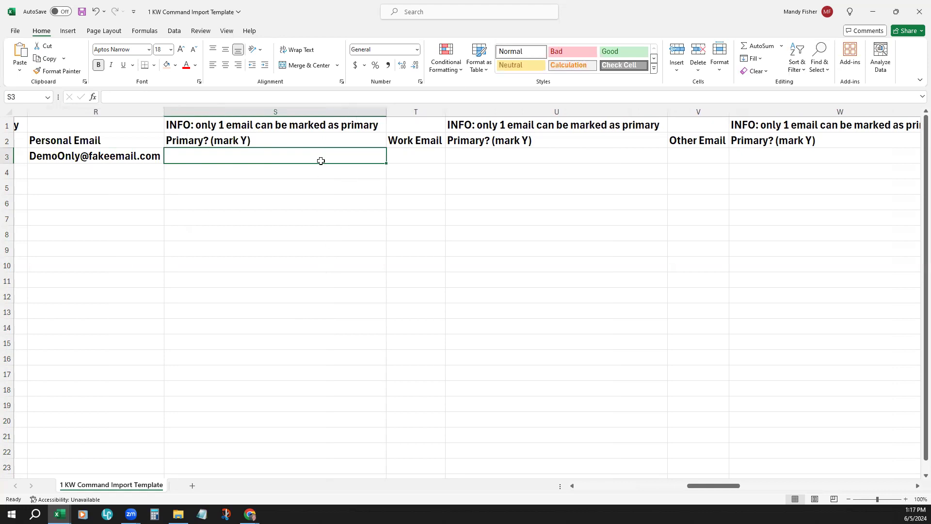
pyautogui.write('Y')
pyautogui.click(311, 252)
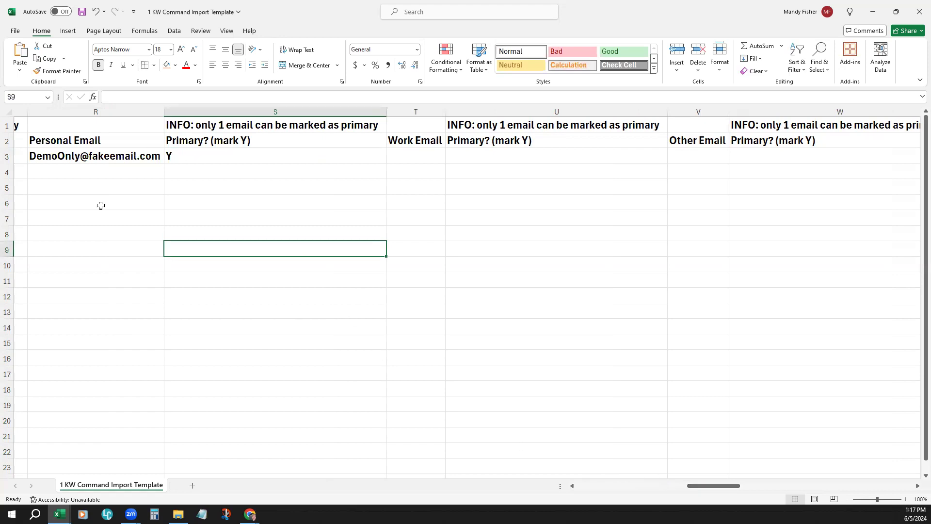
# Step: Examine the Primary Address columns, from Address line one through City, State, Zip code, Label and Is Mailing
pyautogui.click(917, 486)
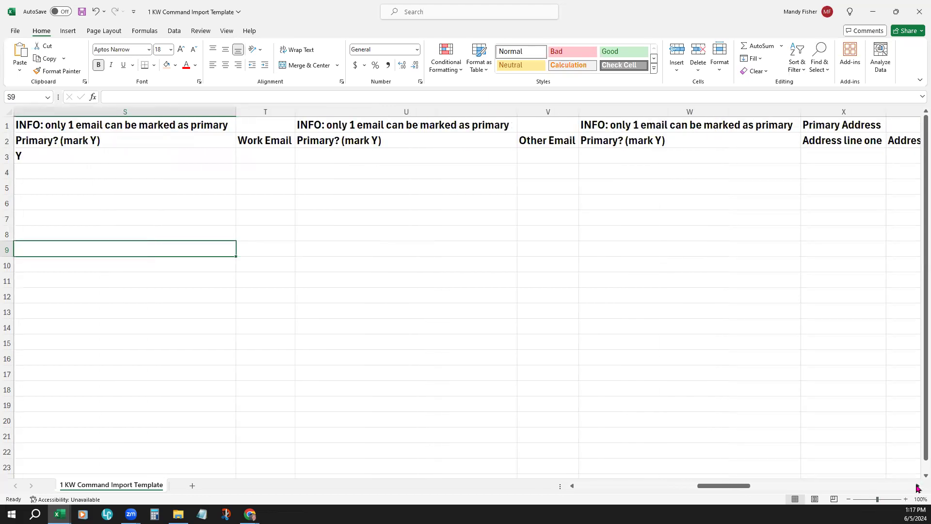
pyautogui.moveTo(766, 487)
pyautogui.mouseDown()
pyautogui.moveTo(732, 491)
pyautogui.moveTo(780, 485)
pyautogui.mouseUp()
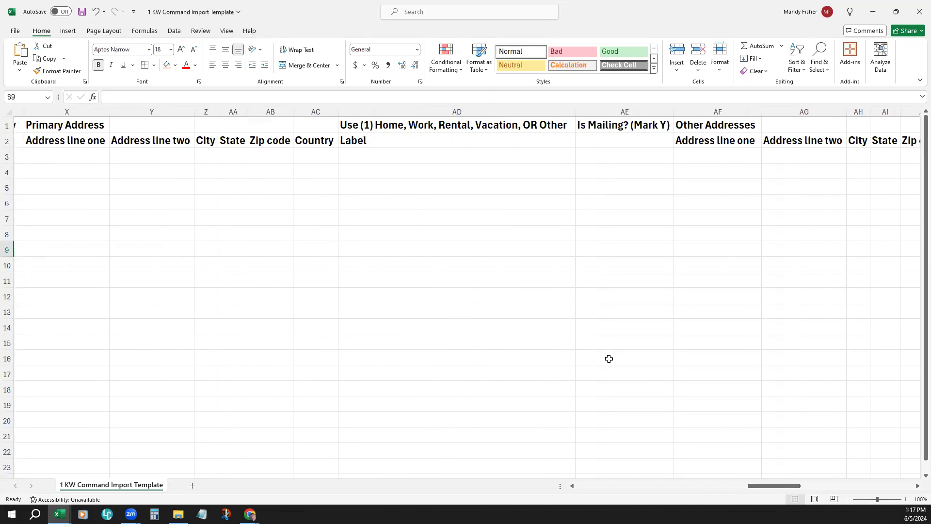
pyautogui.click(64, 108)
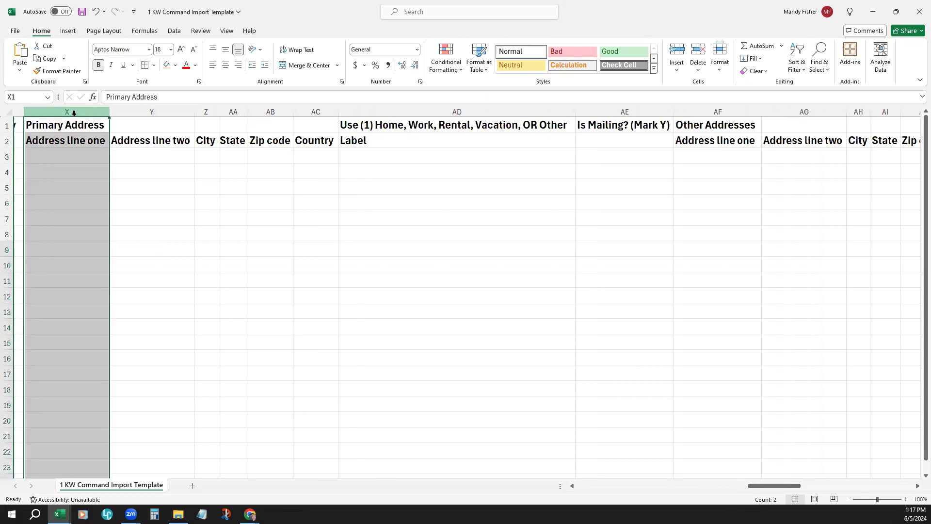
pyautogui.click(208, 109)
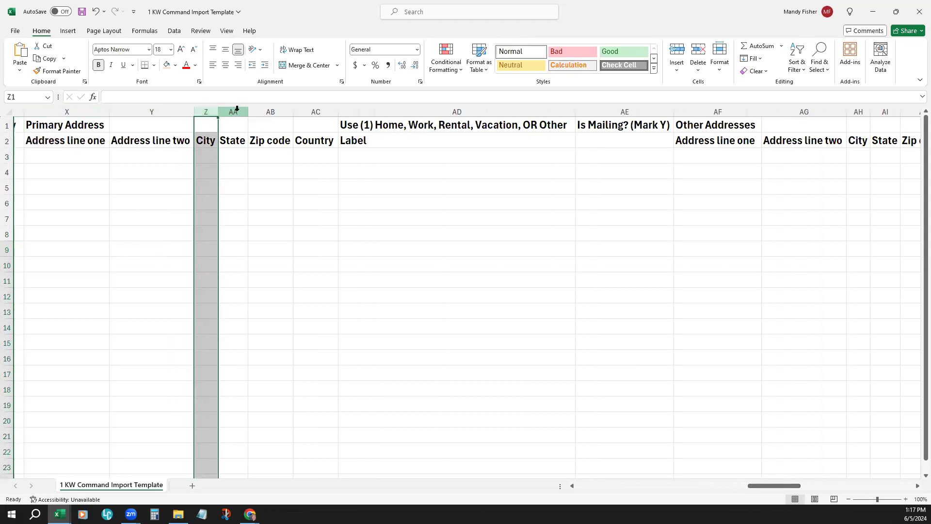
pyautogui.click(236, 109)
pyautogui.click(273, 111)
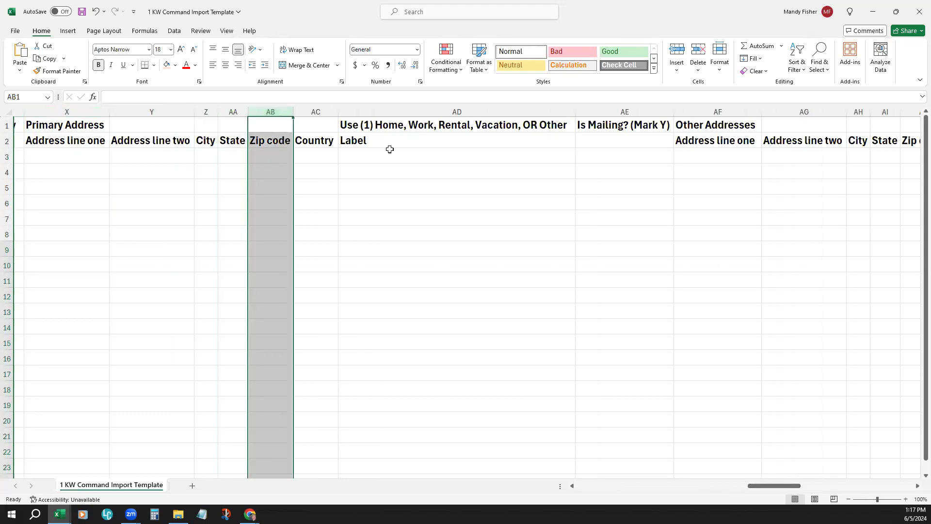
pyautogui.click(440, 110)
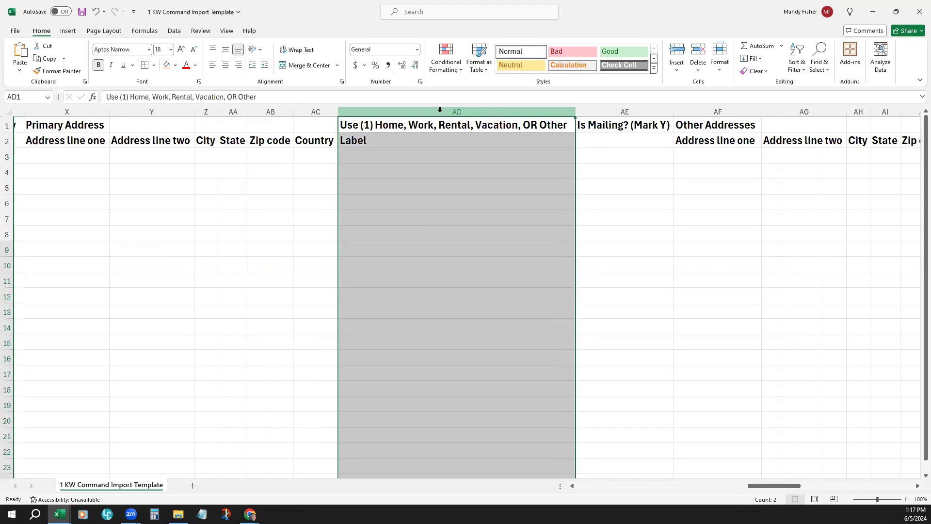
pyautogui.click(599, 106)
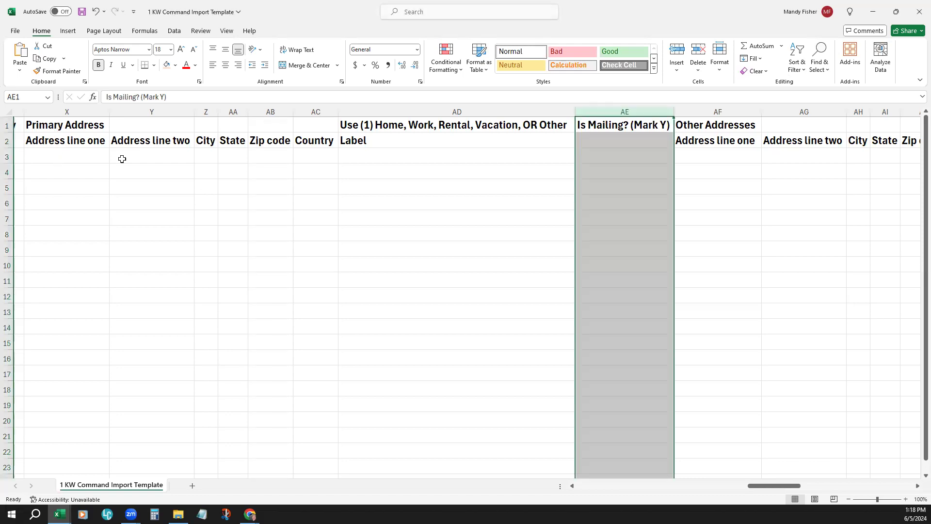
# Step: Enter the demo contact's street address under Address line one of the Primary Address in row 3
pyautogui.click(98, 151)
pyautogui.write('123 ak')
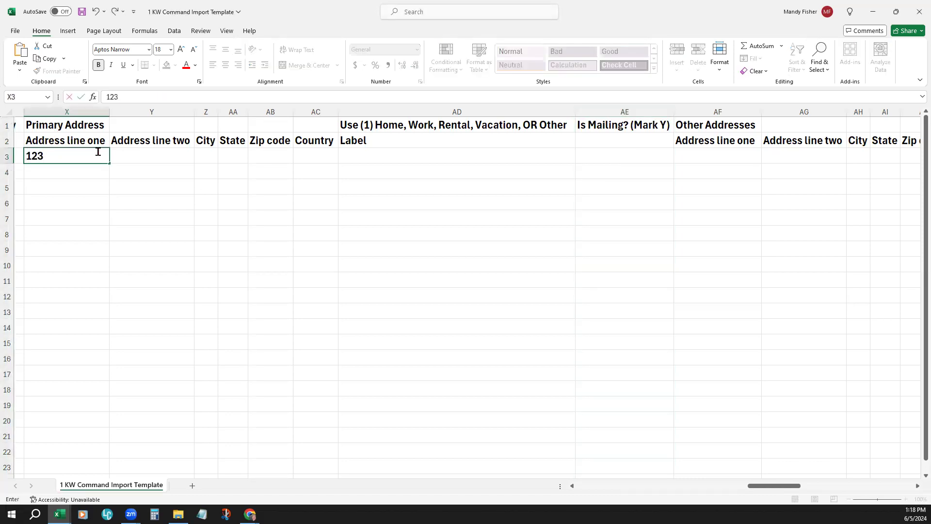
pyautogui.press('BackSpace')
pyautogui.press('BackSpace')
pyautogui.write('Fake St')
pyautogui.press('Tab')
pyautogui.press('Tab')
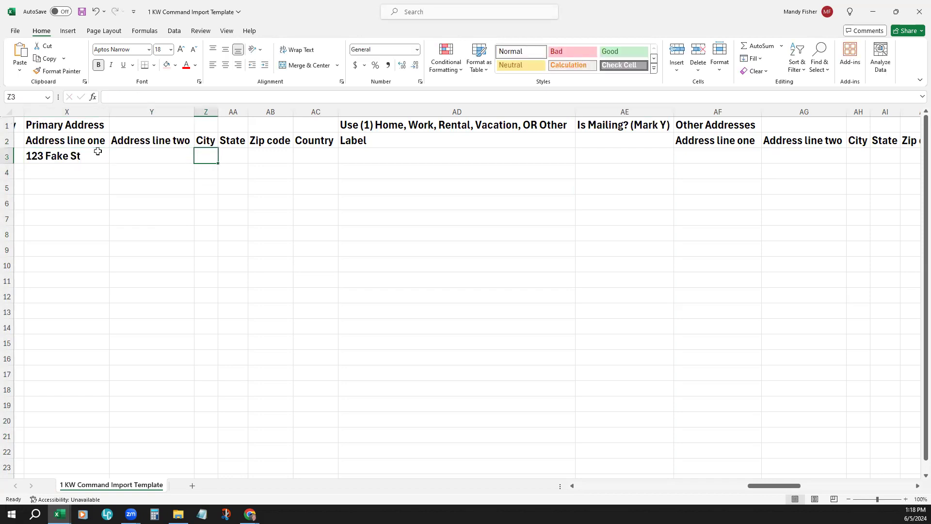
# Step: Fill in the primary address's city, state and zip code in row 3, and enter US as the country
pyautogui.write('Somewhere')
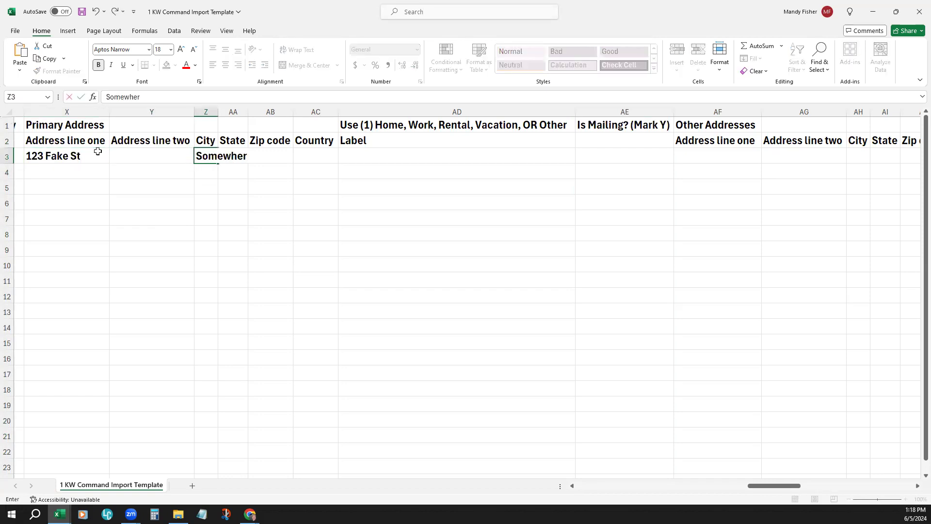
pyautogui.press('Tab')
pyautogui.write('CO')
pyautogui.press('Tab')
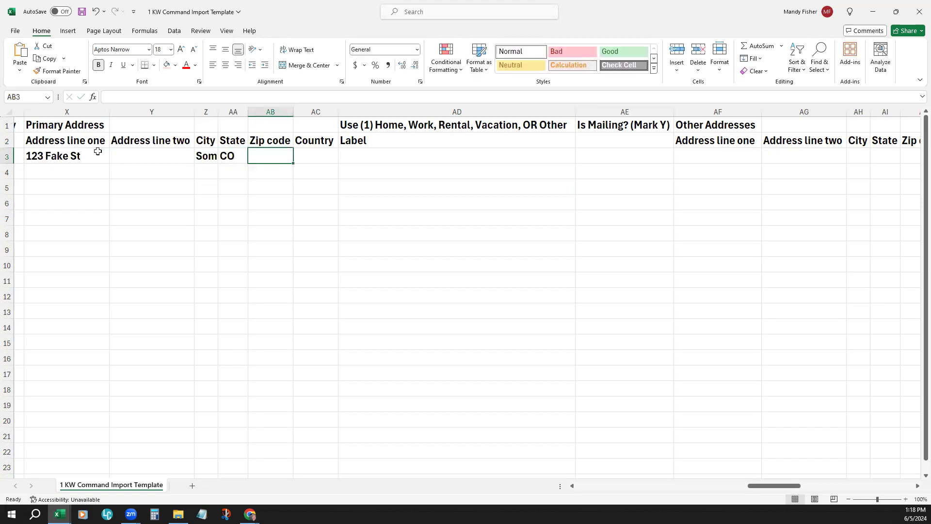
pyautogui.write('11111')
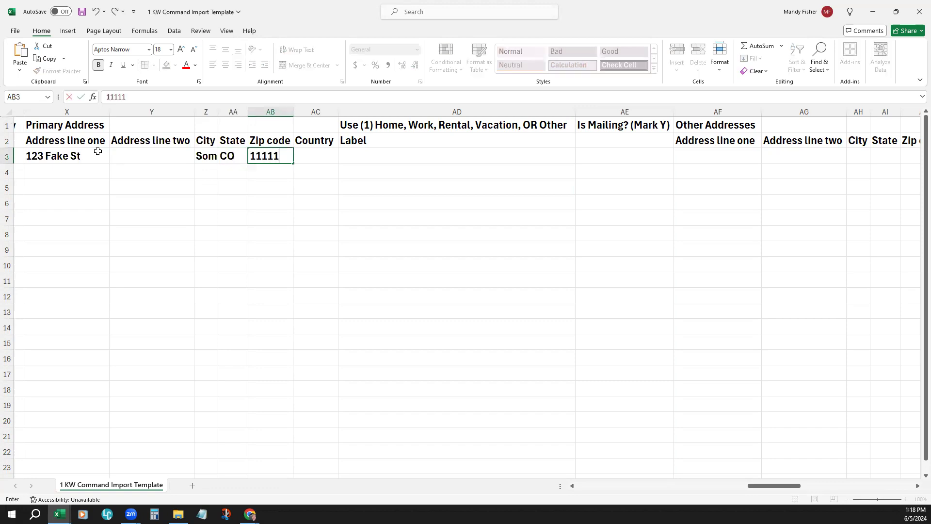
pyautogui.press('Tab')
pyautogui.write('US')
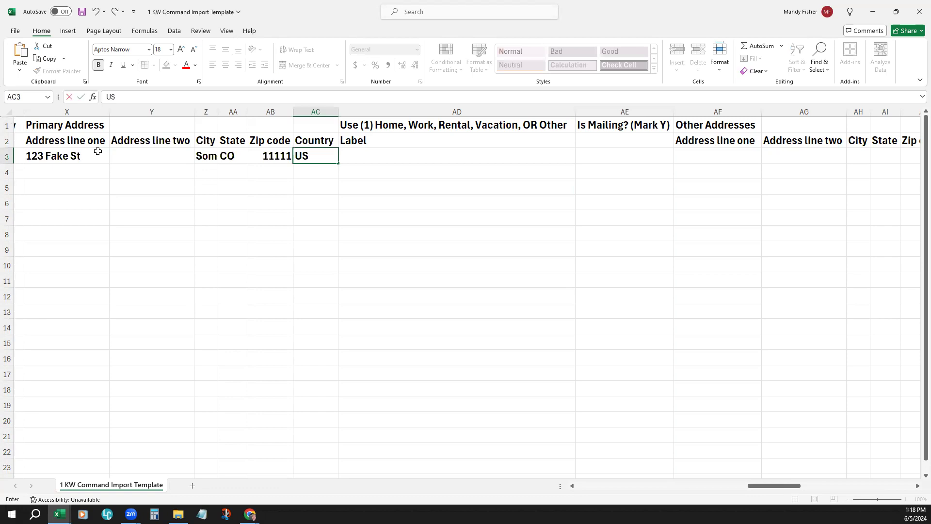
pyautogui.press('Tab')
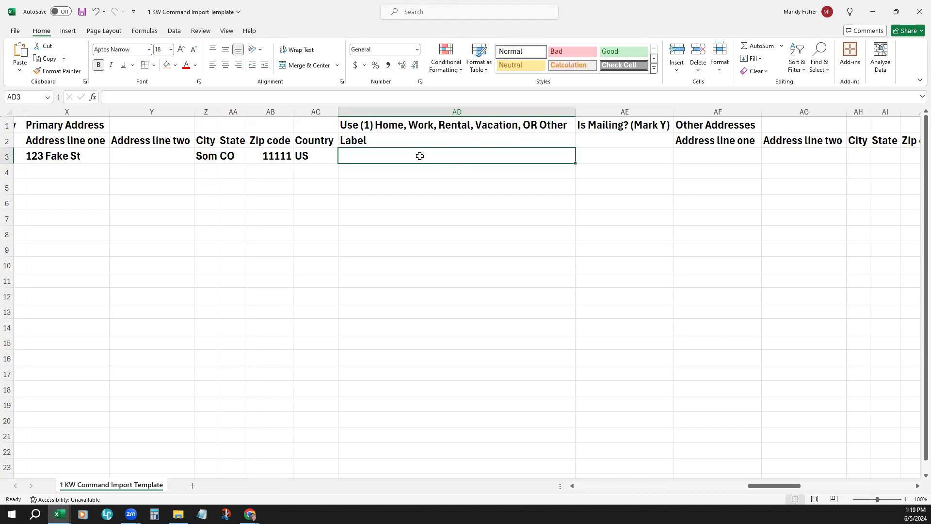
# Step: Label the primary address in row 3 as Home and mark it as the mailing address with Y
pyautogui.write('Home')
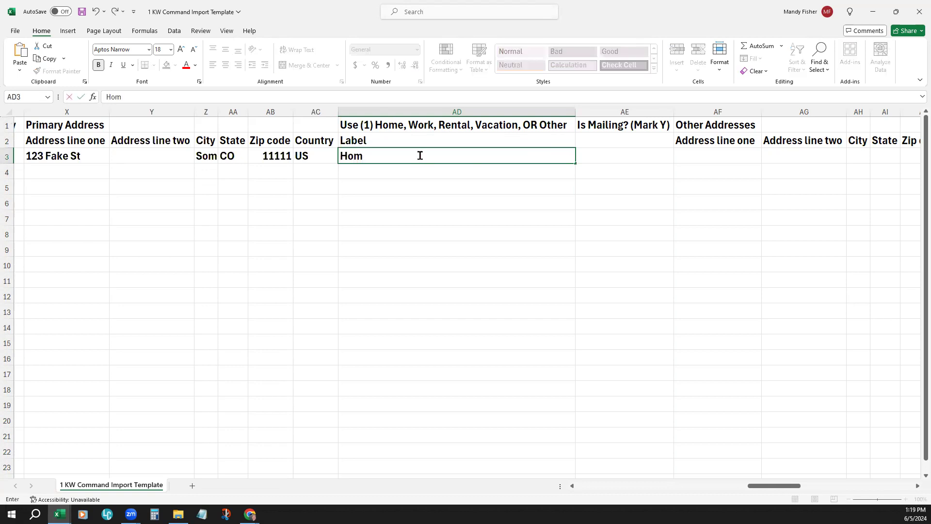
pyautogui.press('Tab')
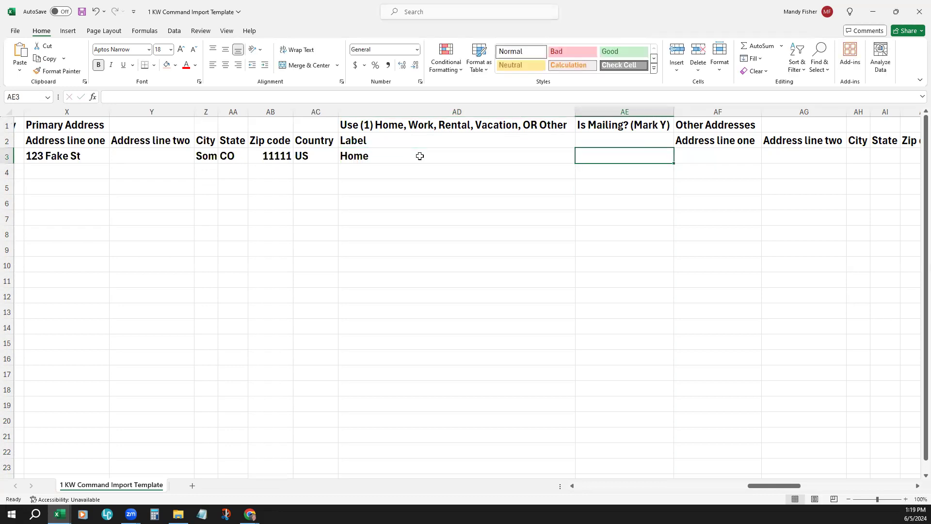
pyautogui.write('Y')
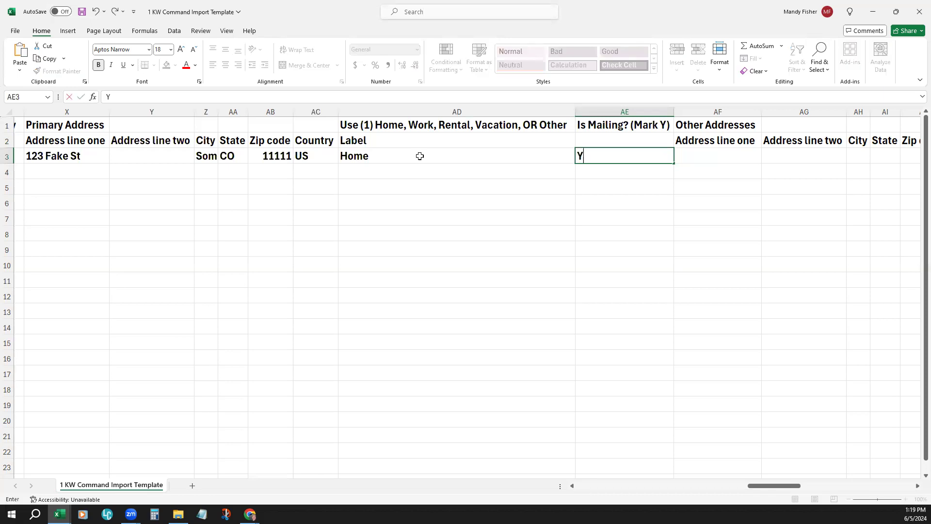
pyautogui.click(660, 365)
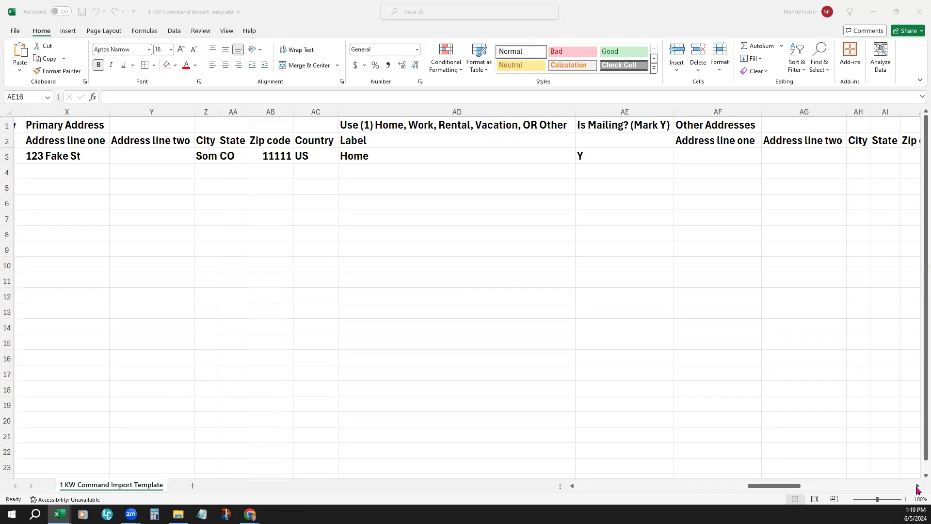
# Step: Examine the template's remaining columns past Other Addresses, including Tags, Source, Notes and the Social Media fields
pyautogui.click(798, 488)
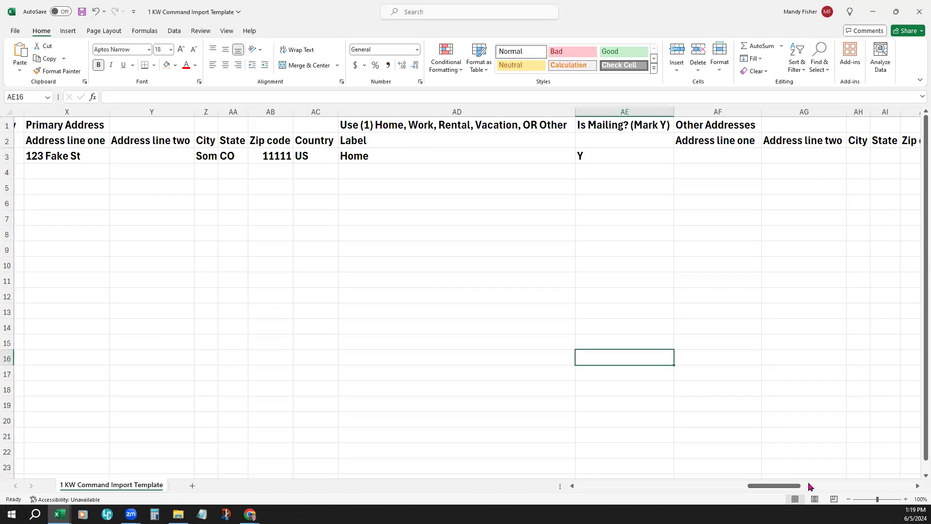
pyautogui.moveTo(776, 487); pyautogui.dragTo(894, 483)
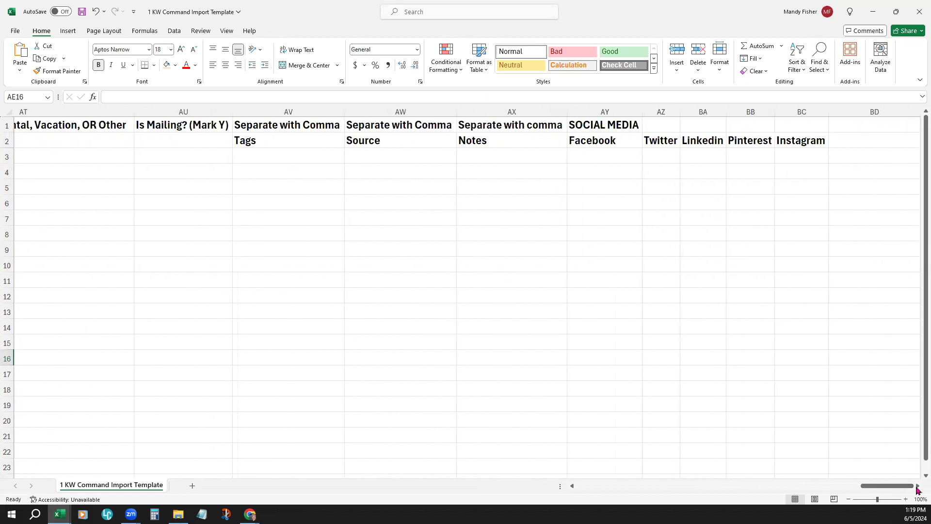
pyautogui.click(918, 486)
pyautogui.click(917, 486)
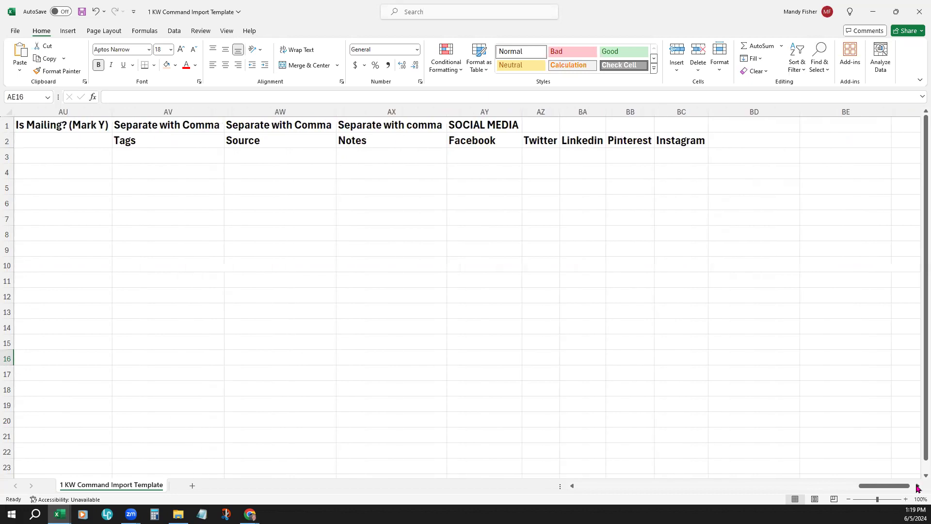
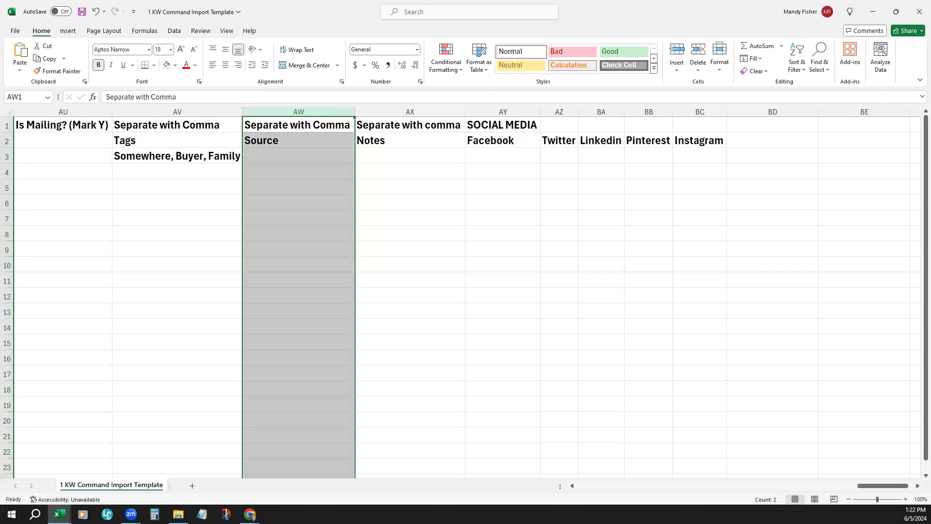
# Step: Enter Family under Source in row 3 of the import template
pyautogui.click(393, 188)
pyautogui.click(289, 111)
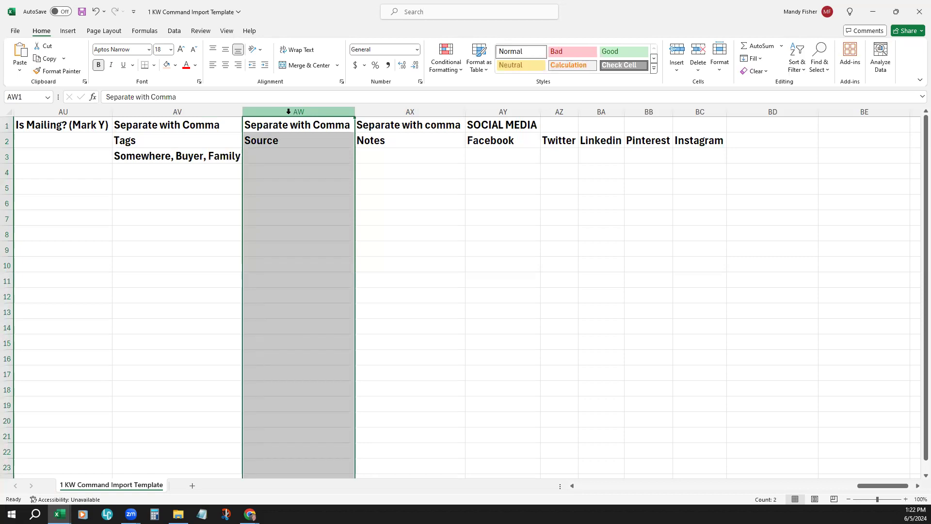
pyautogui.click(376, 159)
pyautogui.click(299, 139)
pyautogui.press('Up')
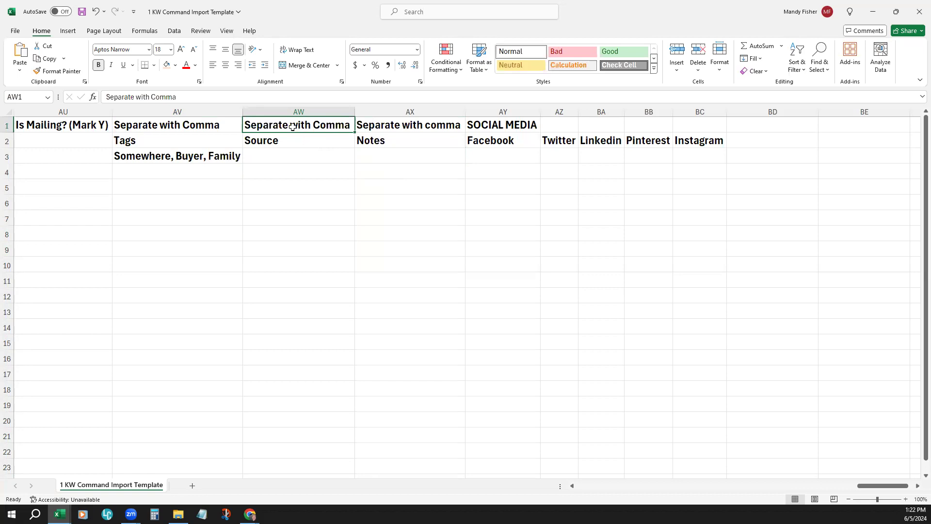
pyautogui.click(397, 152)
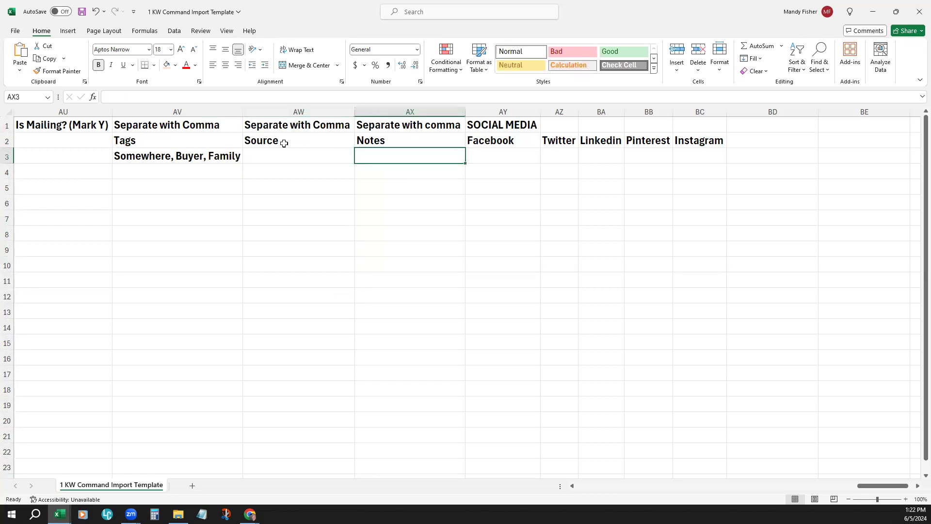
pyautogui.click(294, 162)
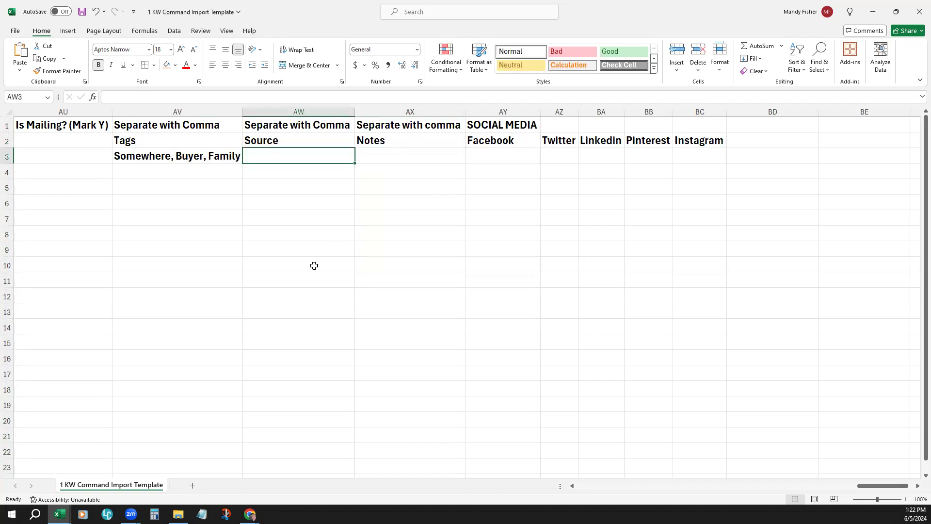
pyautogui.write('Family')
pyautogui.press('Tab')
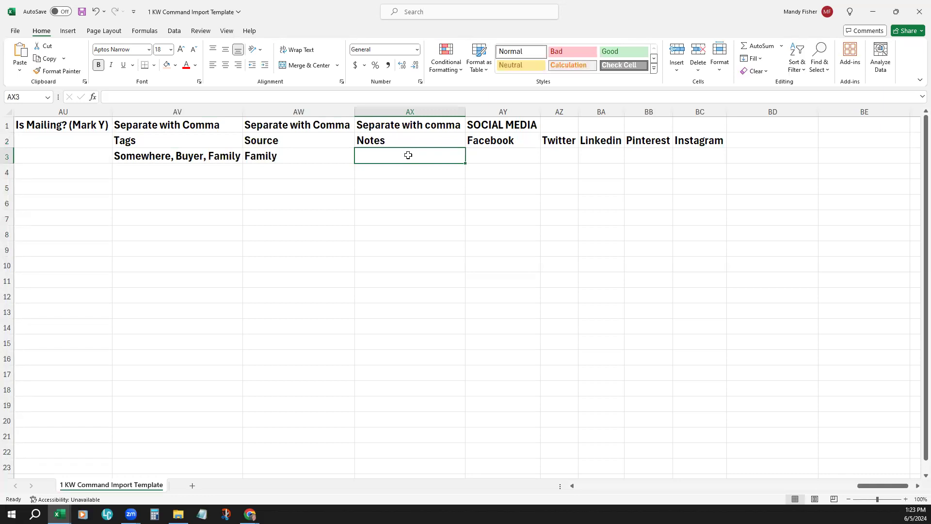
# Step: Enter Note 1, Note 2, Note 3 under Notes in row 3, separating the notes with commas
pyautogui.write('Note 2')
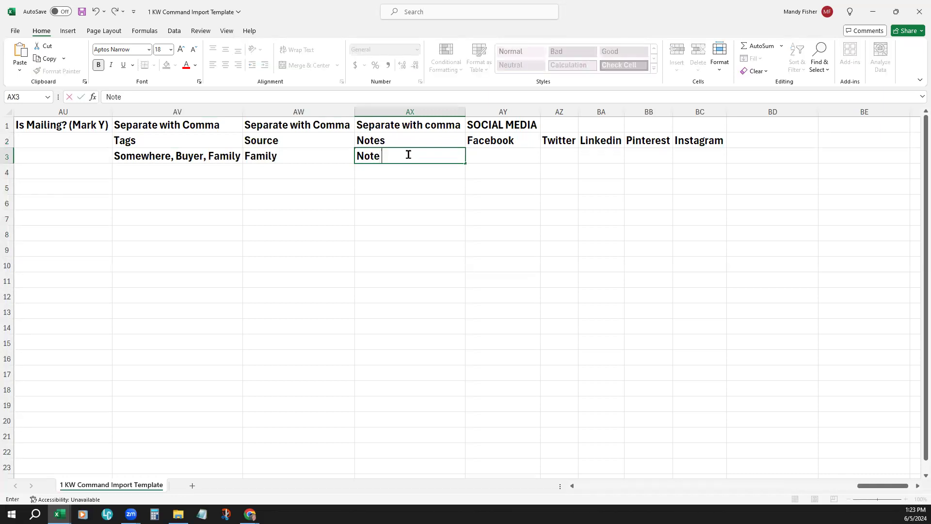
pyautogui.press('BackSpace')
pyautogui.write('1,')
pyautogui.write(' Note 3')
pyautogui.press('BackSpace')
pyautogui.write('2, Note 3')
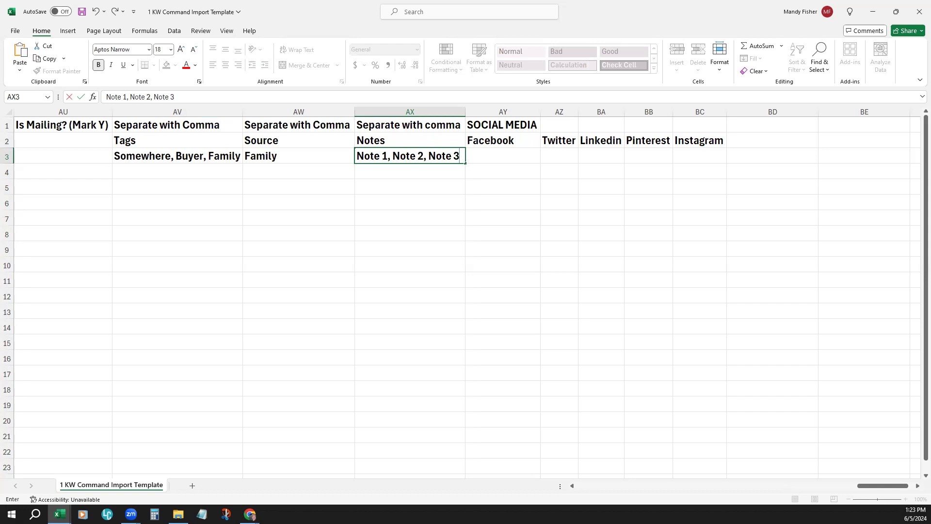
pyautogui.press('Tab')
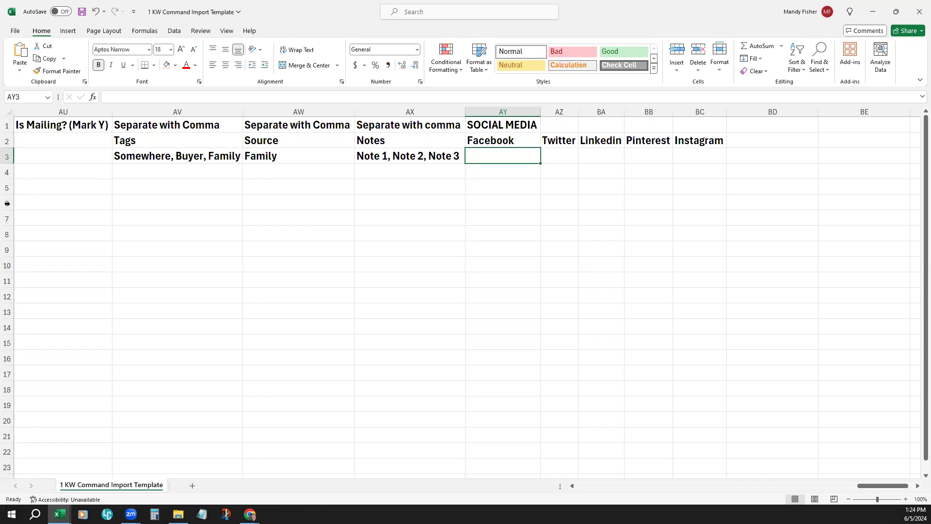
# Step: Save the import template workbook and switch back to KW Command's Upload File dialog in the browser
pyautogui.click(88, 14)
pyautogui.click(876, 15)
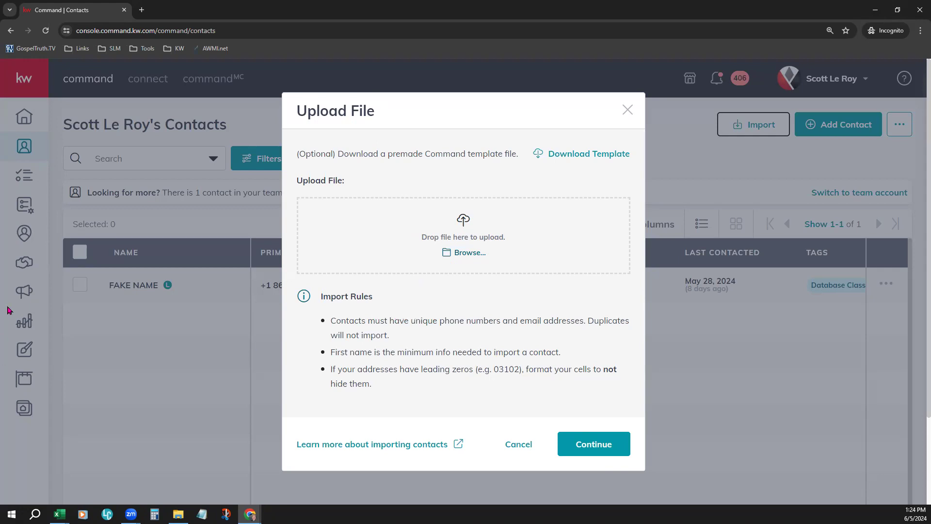
# Step: Look for the template among the uploadable files, then switch to File Explorer's Downloads folder and move its window off the page
pyautogui.click(464, 247)
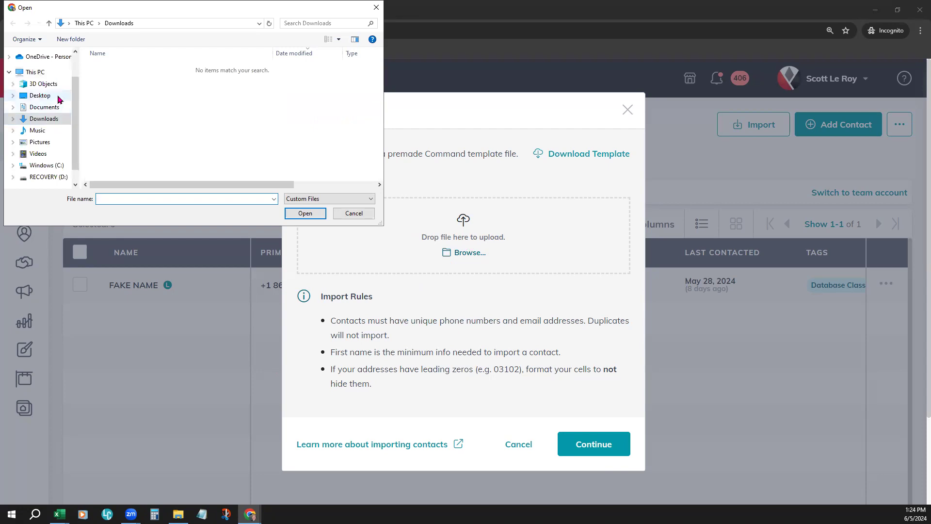
pyautogui.click(351, 214)
pyautogui.click(178, 513)
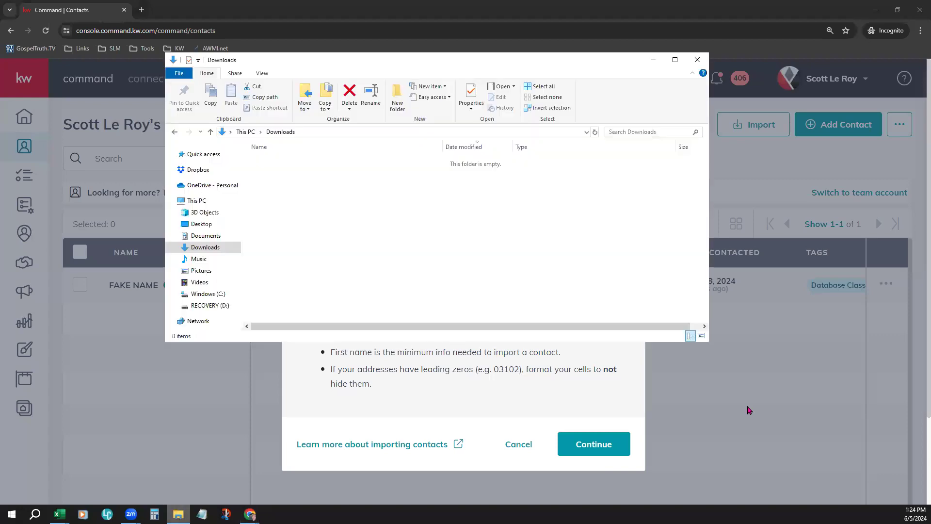
pyautogui.moveTo(480, 62); pyautogui.dragTo(930, 62)
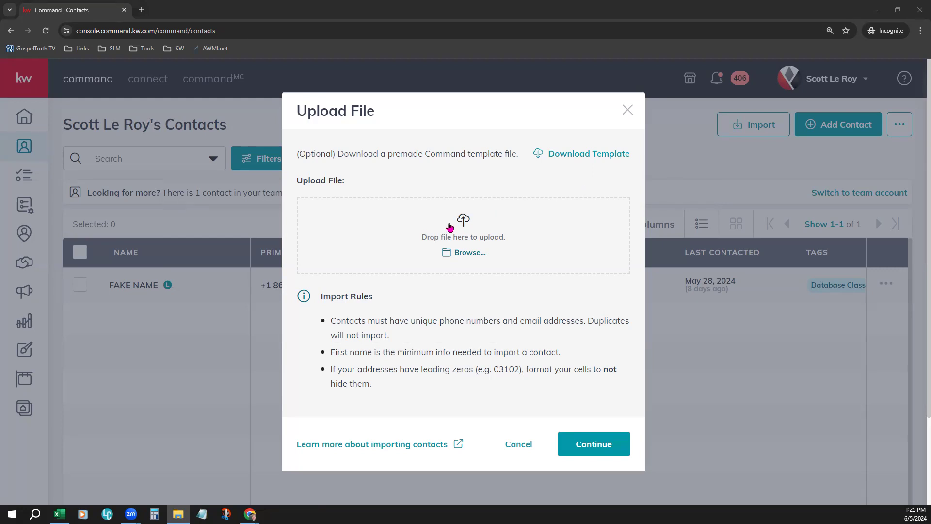
# Step: Upload 1 KW Command Import Template.csv as the contact import file and continue to the import review
pyautogui.click(468, 256)
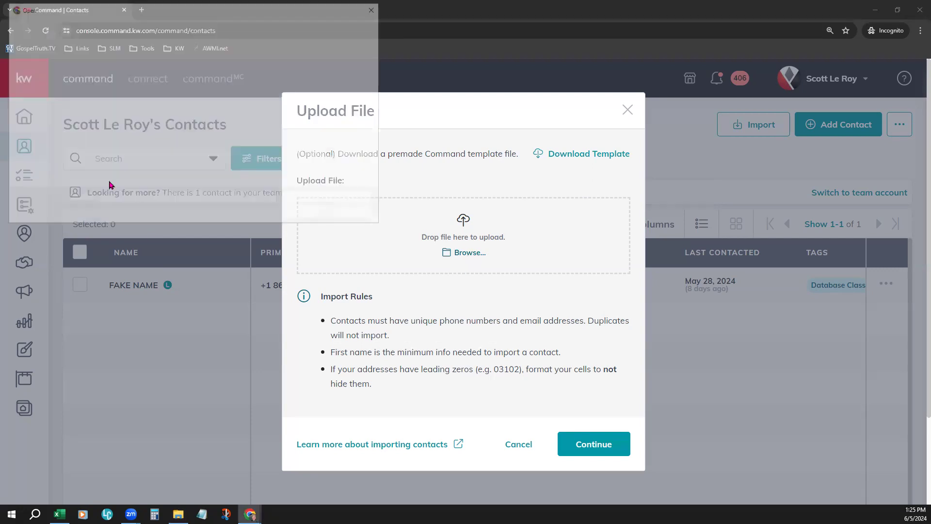
pyautogui.doubleClick(133, 87)
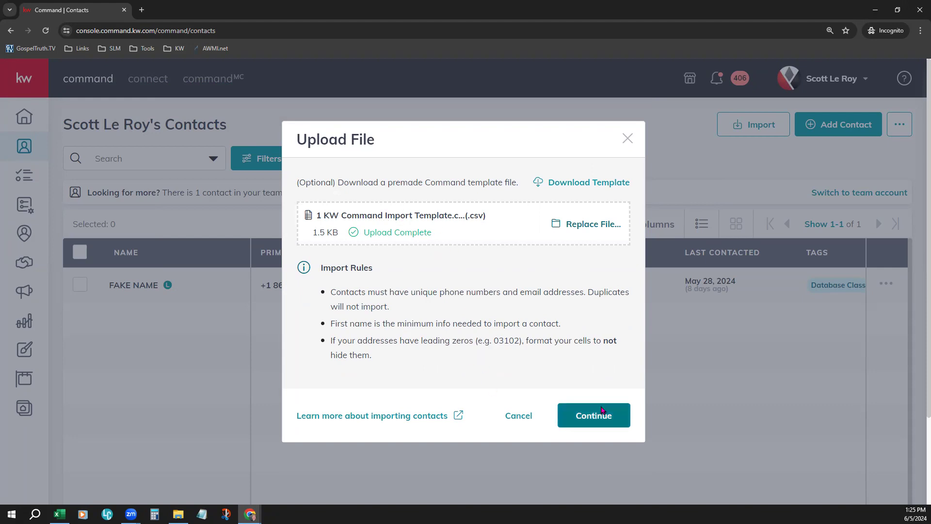
pyautogui.click(589, 421)
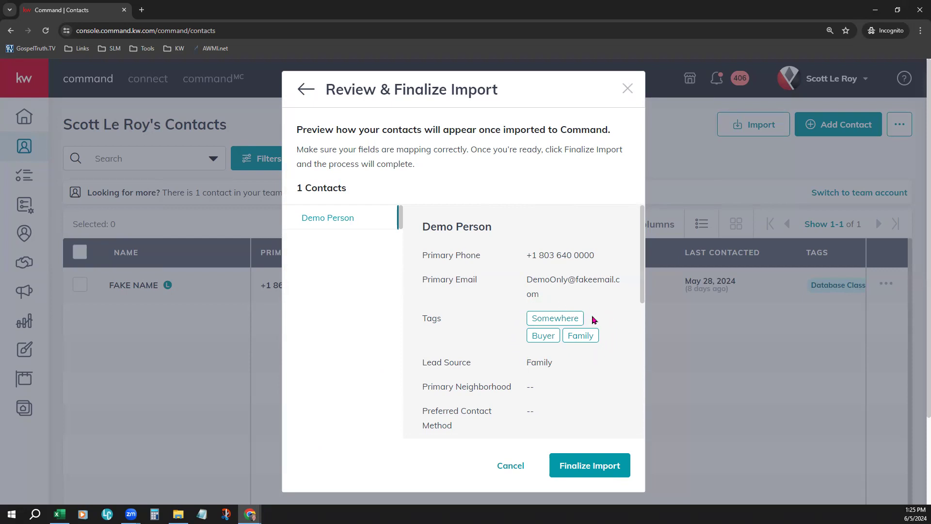
# Step: Review the demo contact's mapped fields, finalize the import and return to the contacts list
pyautogui.scroll(-1, 585, 378)
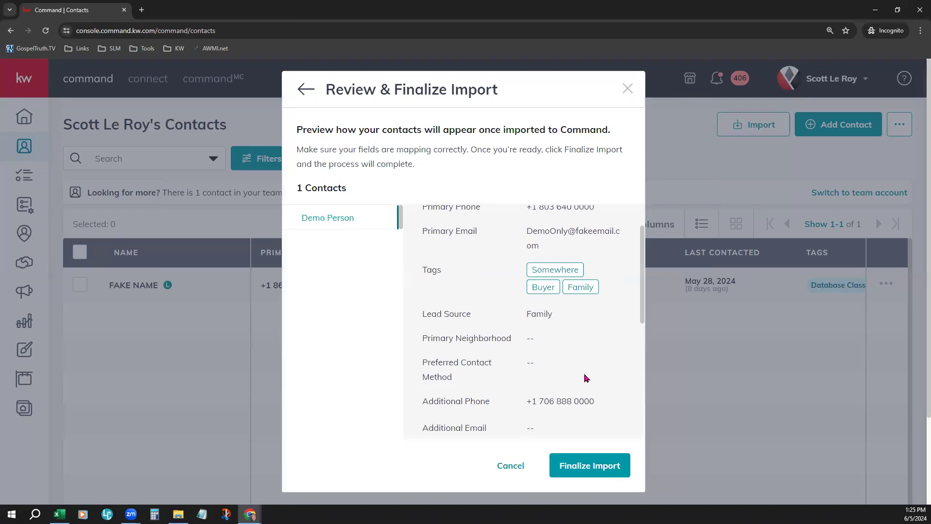
pyautogui.scroll(-7, 585, 378)
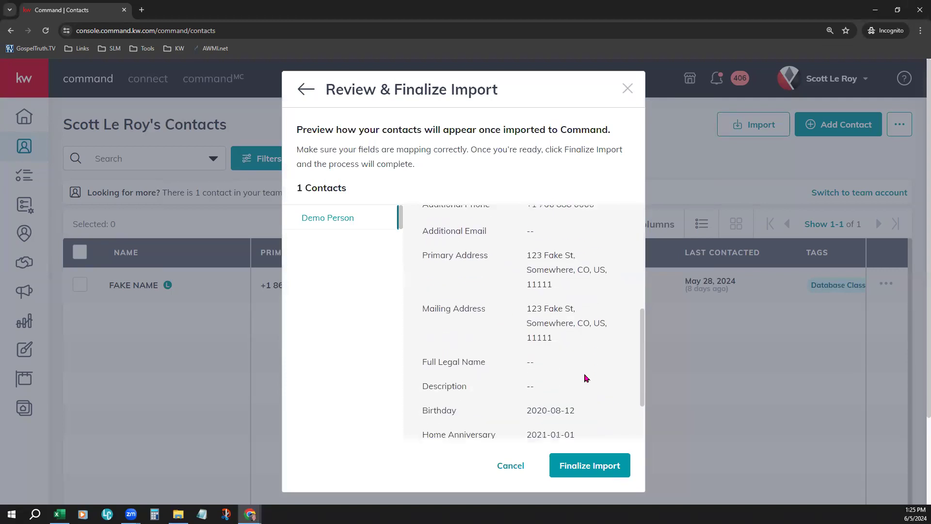
pyautogui.scroll(-1, 585, 378)
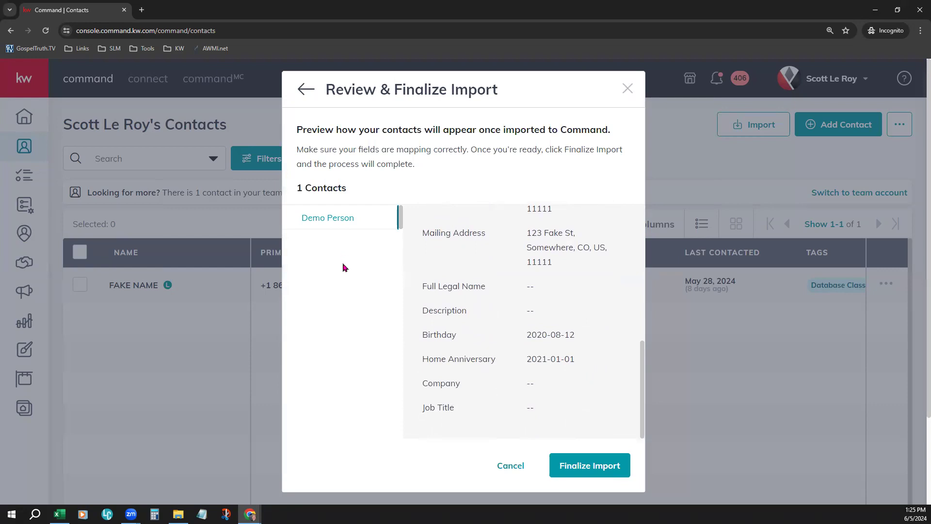
pyautogui.click(606, 465)
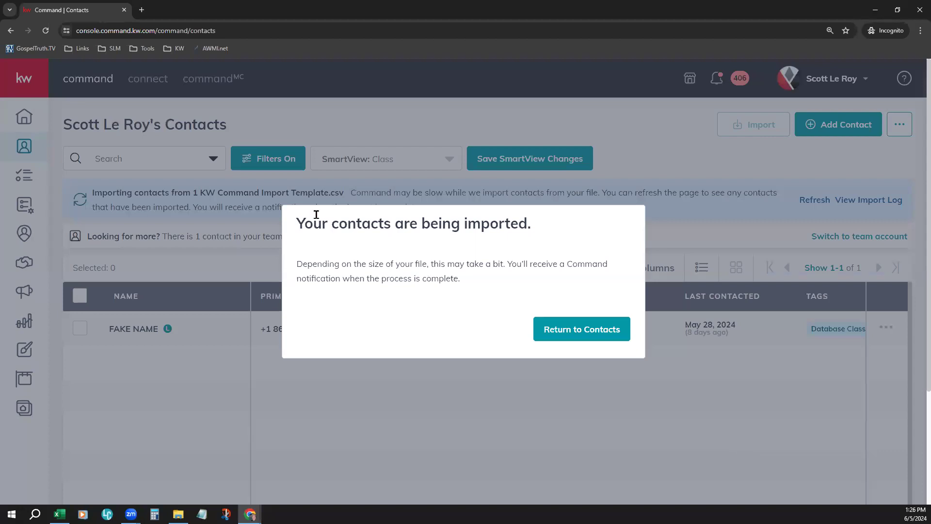
pyautogui.moveTo(297, 222); pyautogui.dragTo(555, 225)
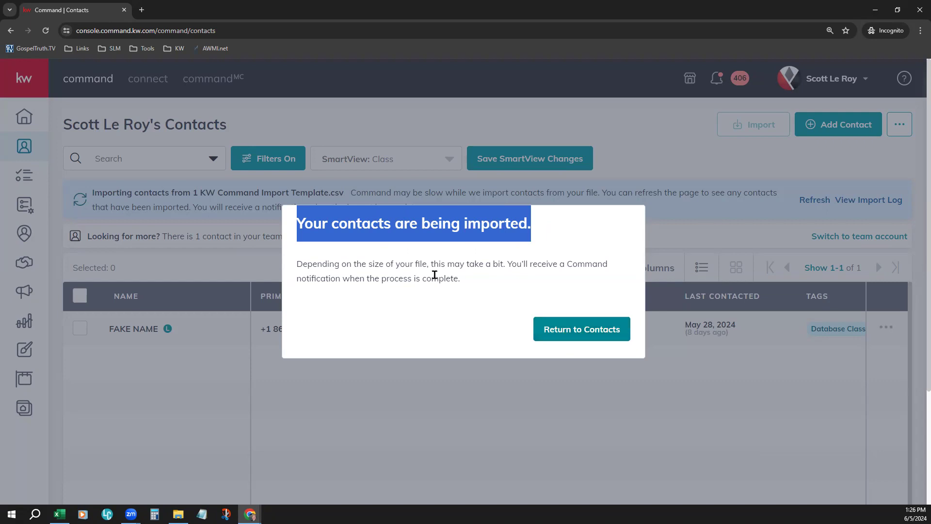
pyautogui.click(557, 329)
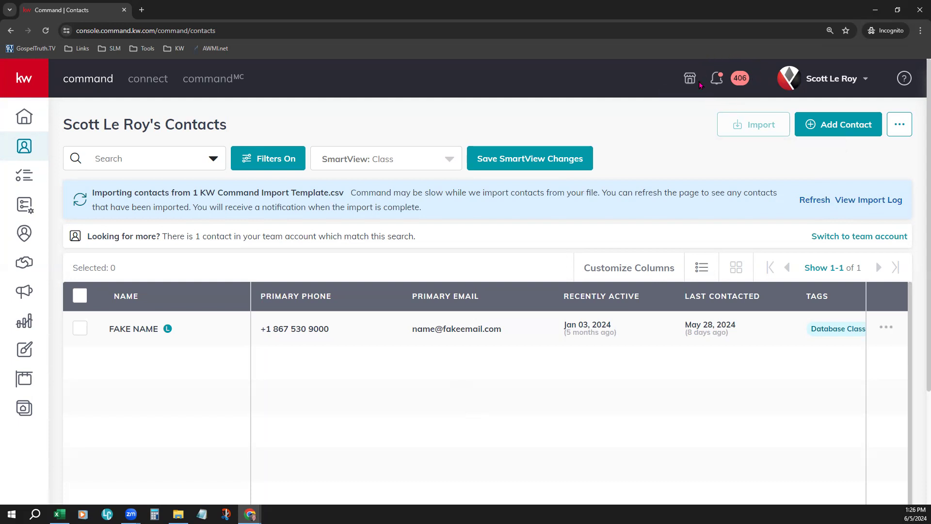
# Step: Check the Contact Import message in the unread notifications and close the notifications
pyautogui.click(730, 79)
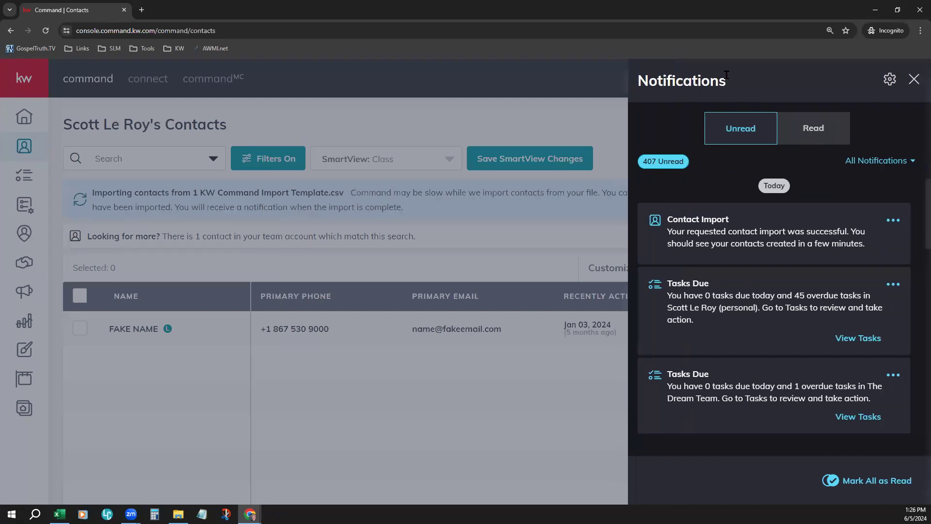
pyautogui.moveTo(668, 233); pyautogui.dragTo(851, 232)
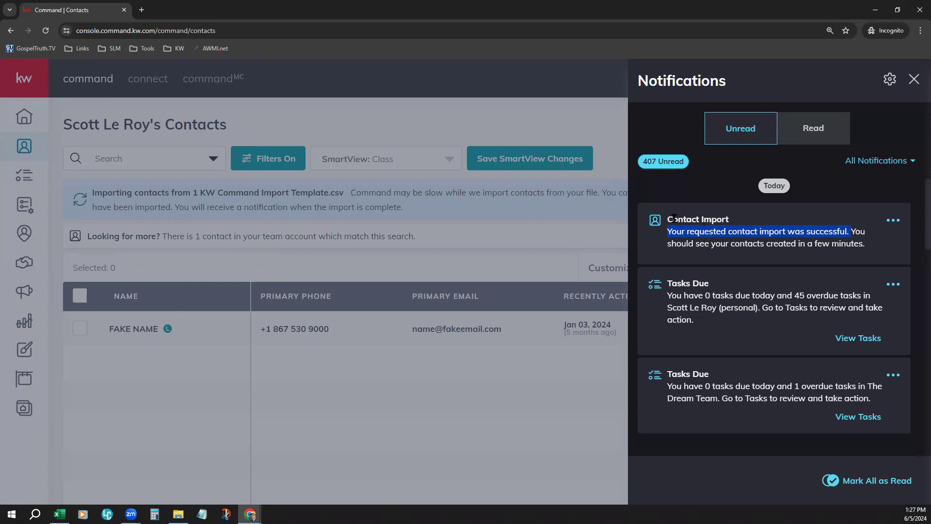
pyautogui.moveTo(672, 220); pyautogui.dragTo(849, 231)
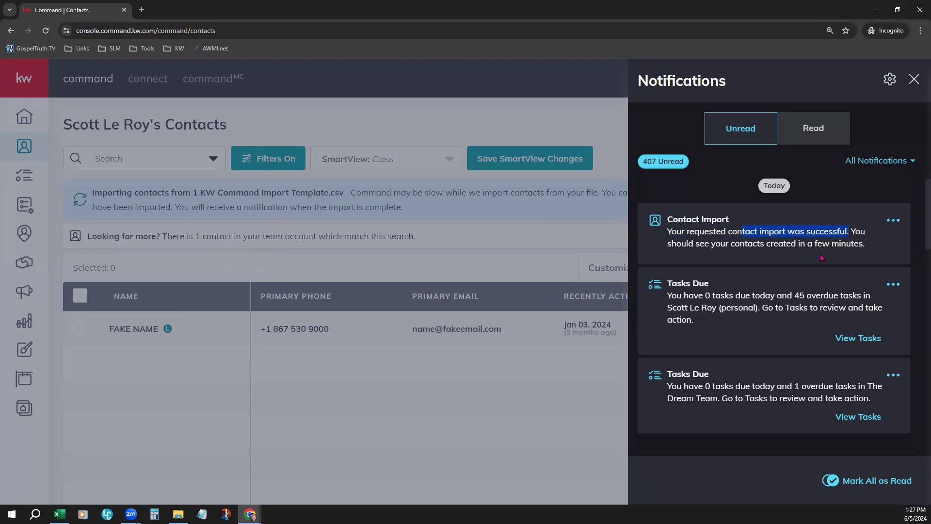
pyautogui.click(915, 80)
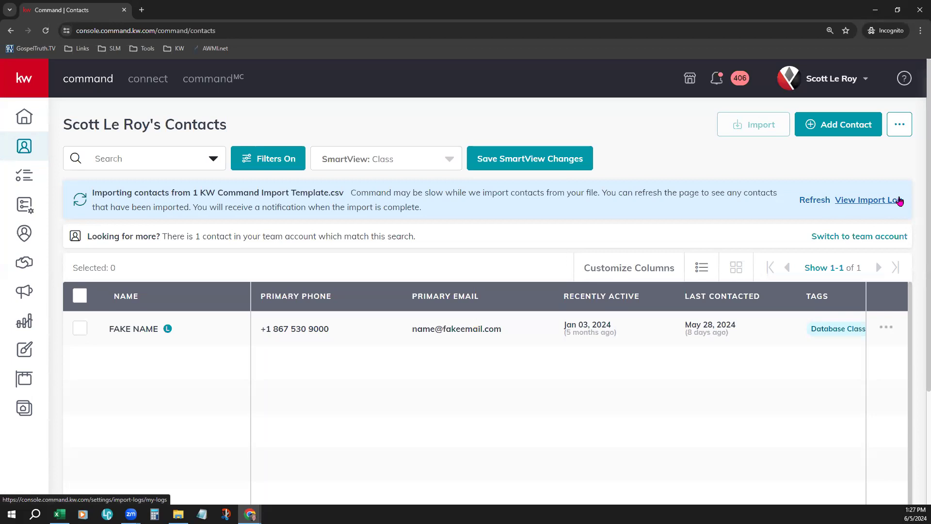
# Step: View the import log and examine its status, contact count, original file and error file columns
pyautogui.click(872, 208)
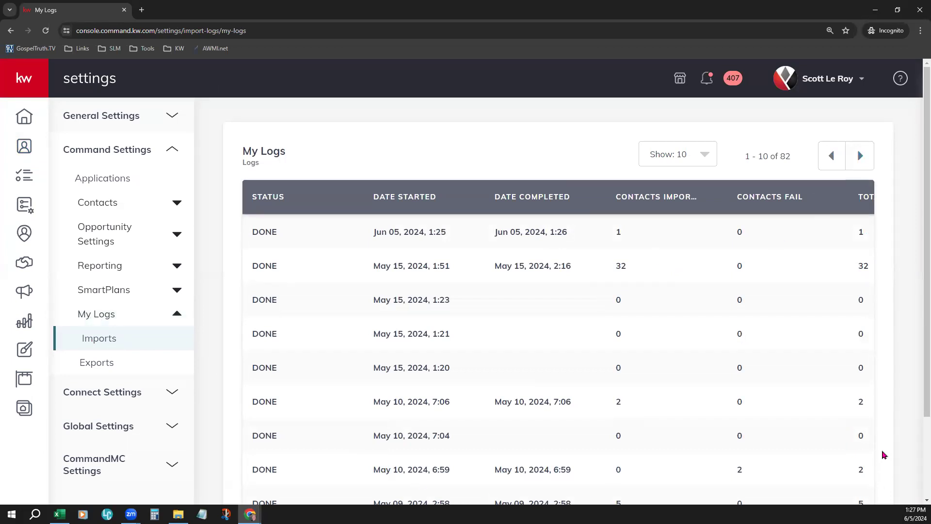
pyautogui.scroll(-2, 886, 455)
pyautogui.moveTo(625, 461); pyautogui.dragTo(852, 472)
pyautogui.scroll(2, 827, 447)
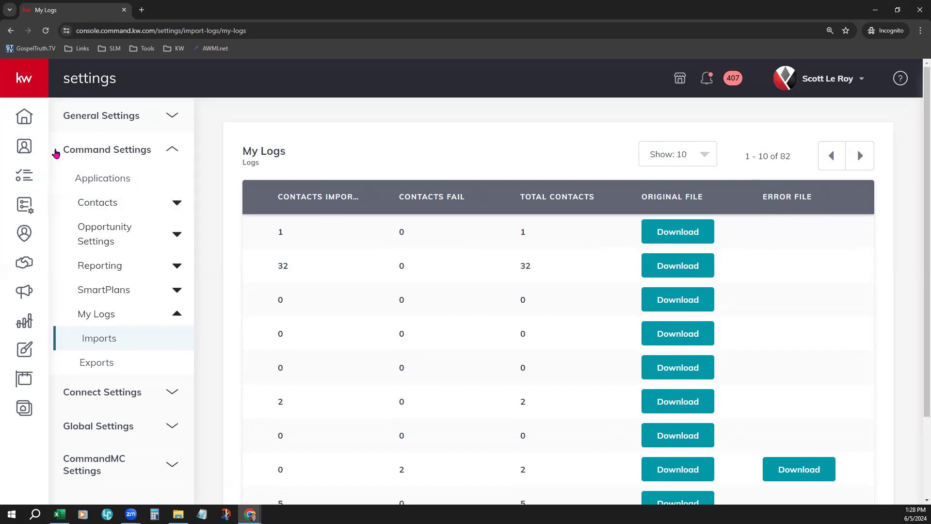
# Step: Return to the Contacts page, then switch to the 1 My Contacts Custom Sample workbook in Excel and maximize it
pyautogui.click(25, 147)
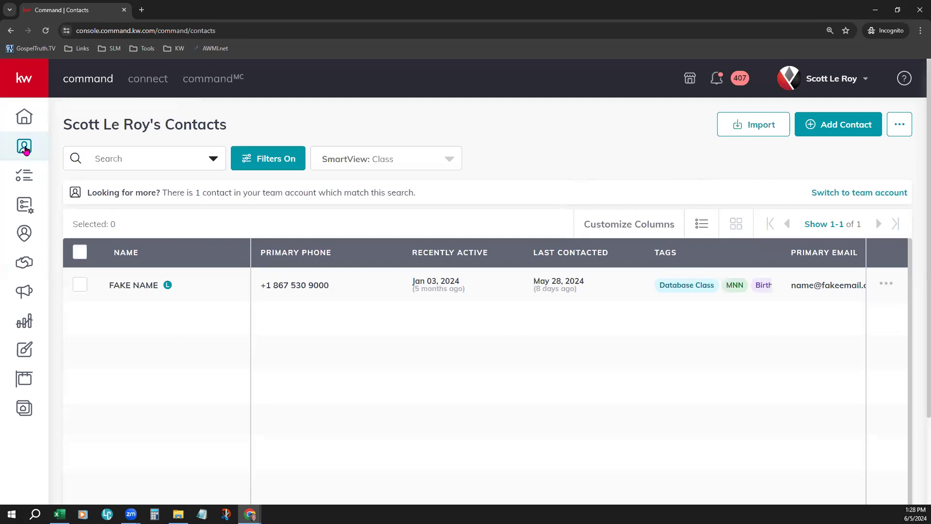
pyautogui.click(59, 514)
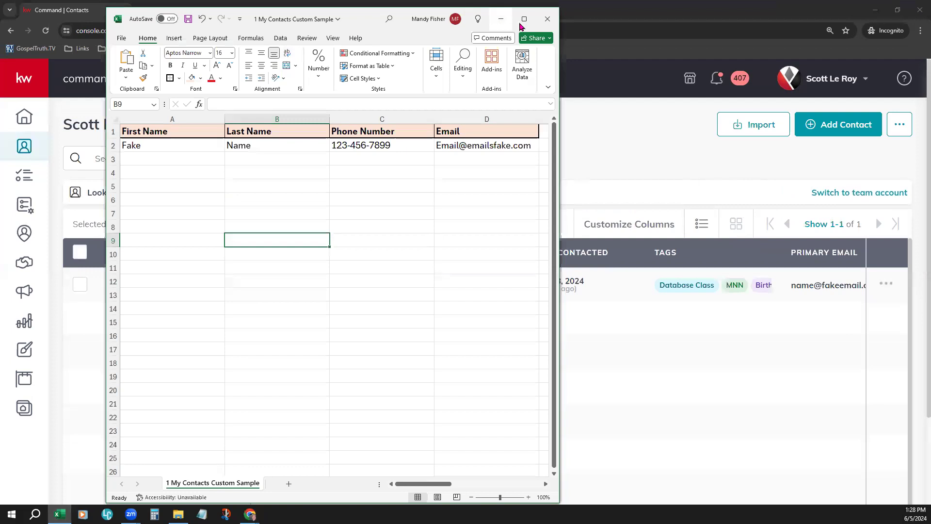
pyautogui.click(521, 21)
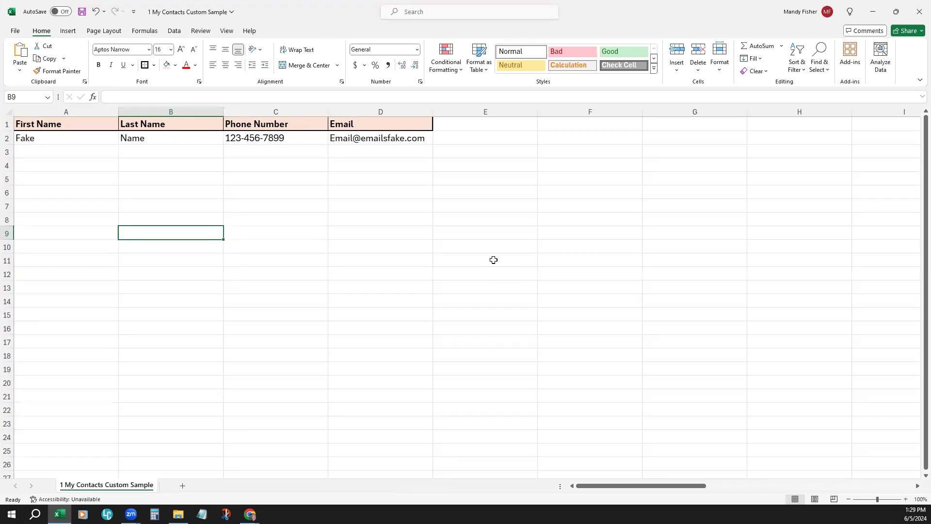
# Step: Point out the separate First Name, Last Name and Phone Number columns by highlighting each one in turn
pyautogui.click(43, 112)
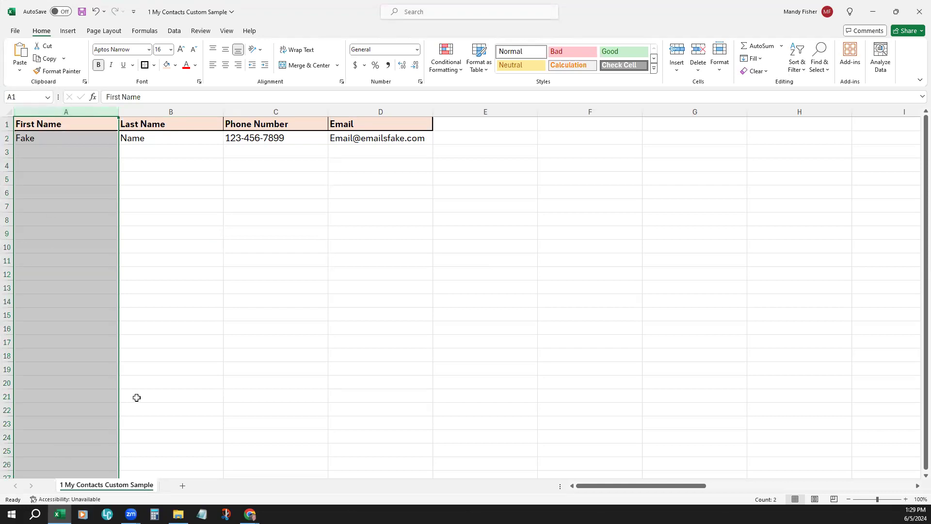
pyautogui.click(190, 109)
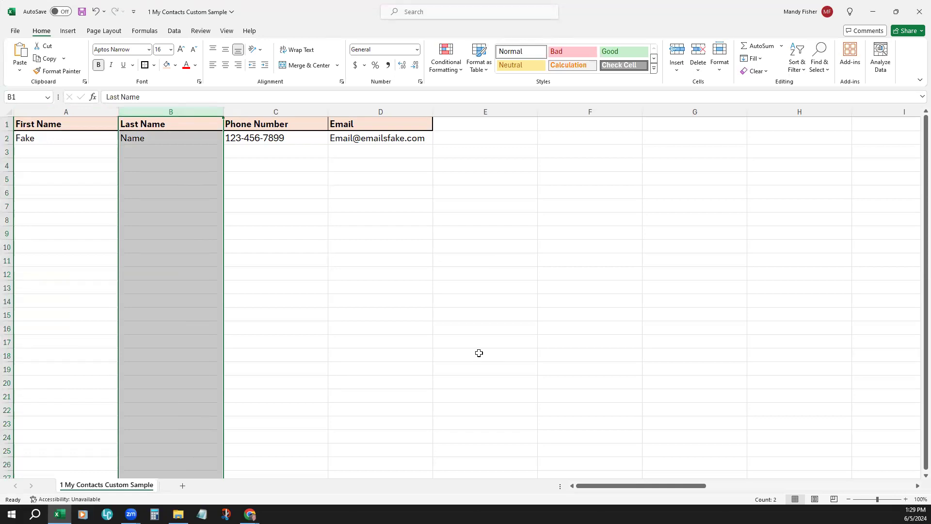
pyautogui.click(307, 110)
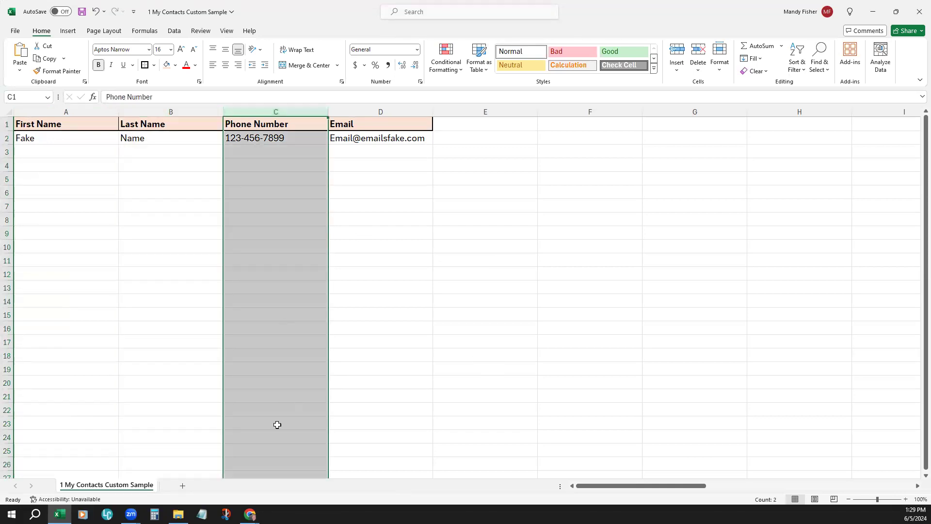
# Step: Enter a sample contact stacked vertically in cells A7 to A10: first name, last name, phone number and email address
pyautogui.click(81, 203)
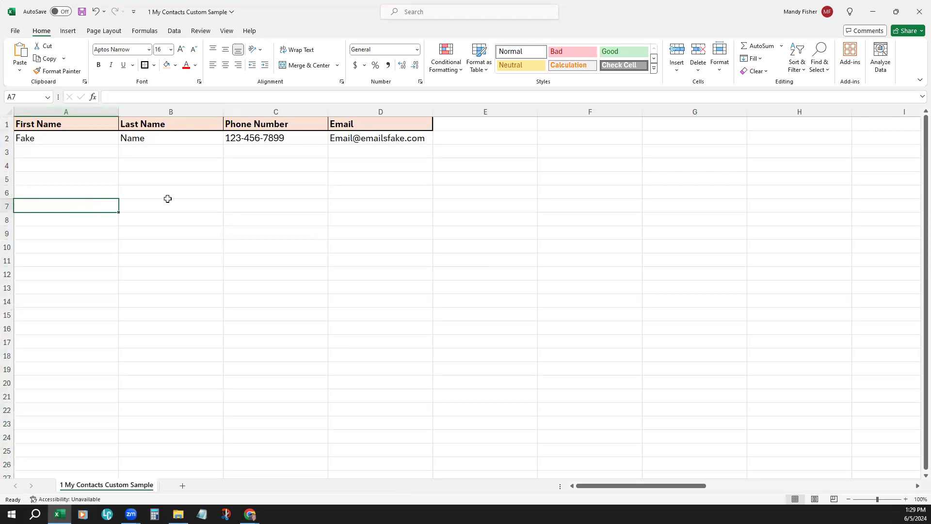
pyautogui.write('Mandy')
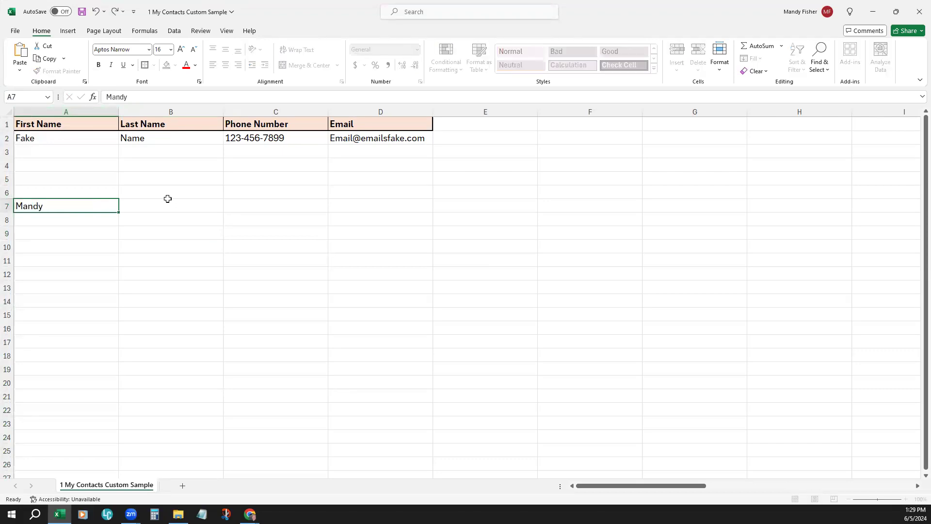
pyautogui.press('Return')
pyautogui.write('Demo')
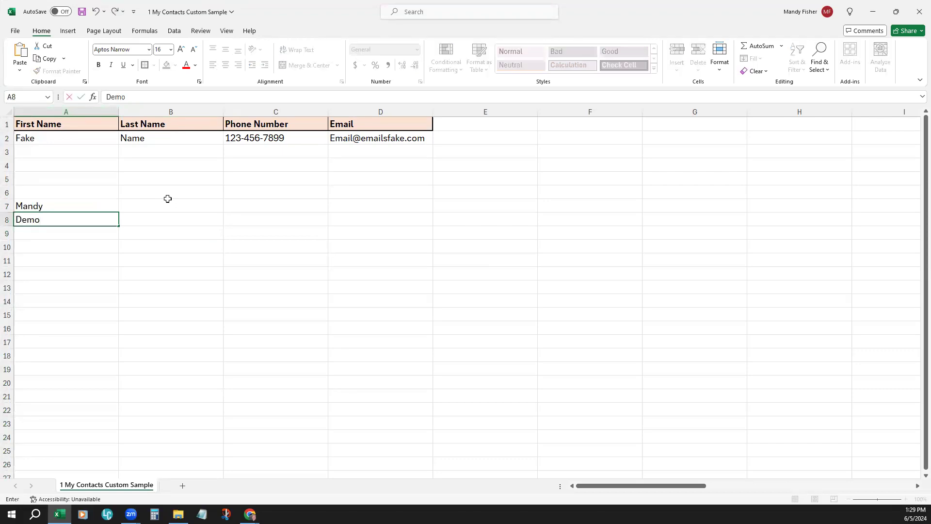
pyautogui.press('Return')
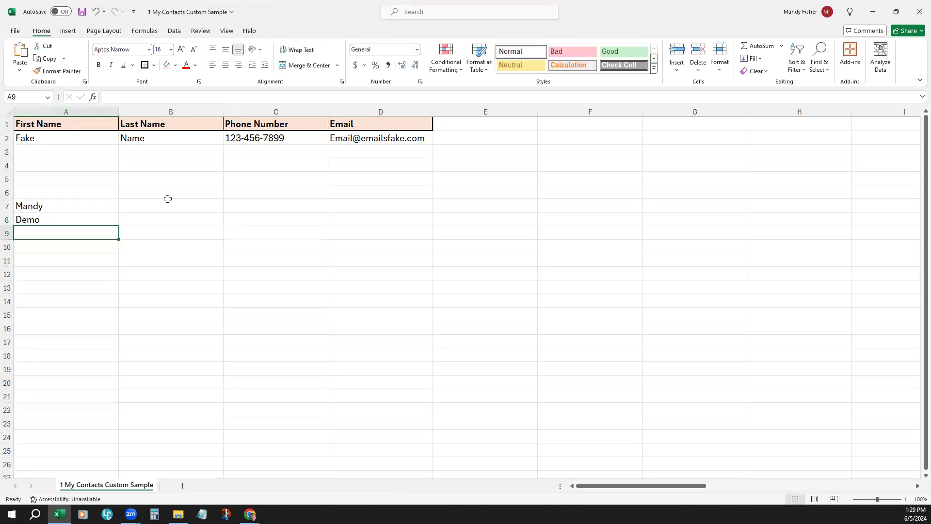
pyautogui.write('803')
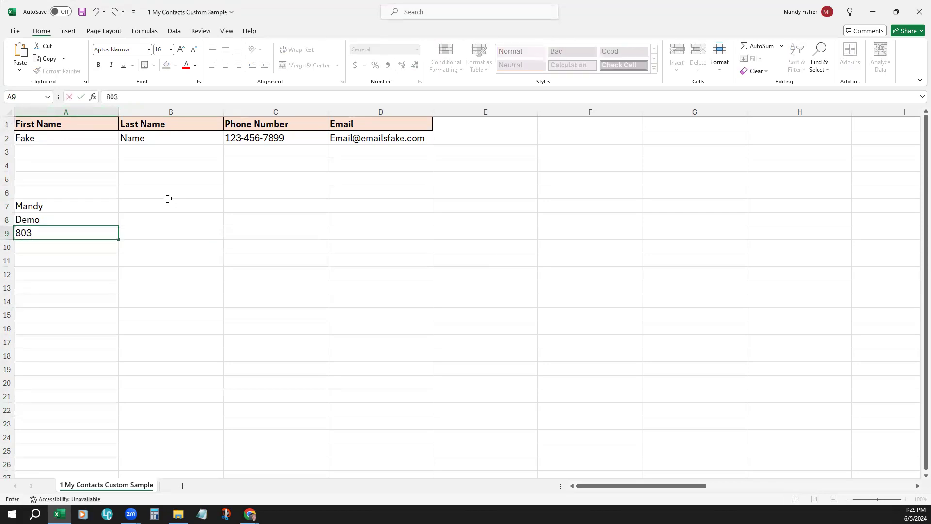
pyautogui.write('-777-7777')
pyautogui.press('Return')
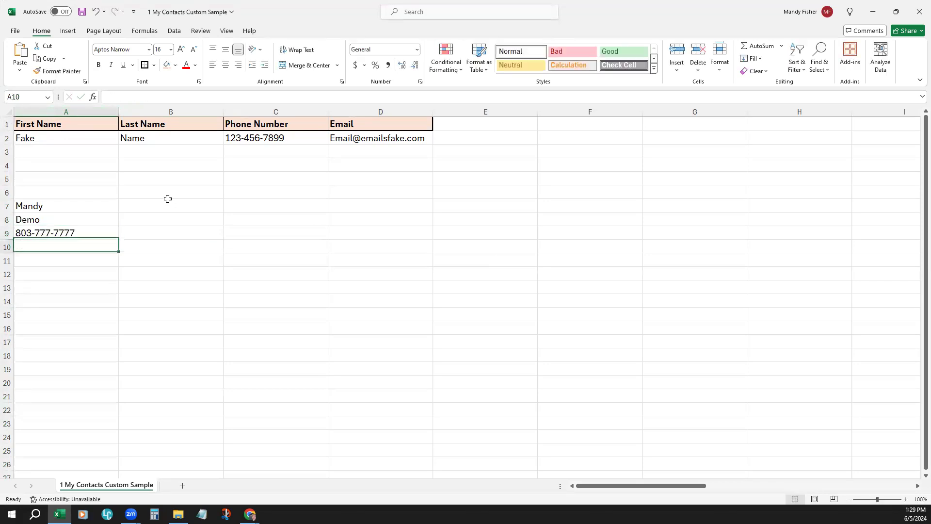
pyautogui.write('email@email.')
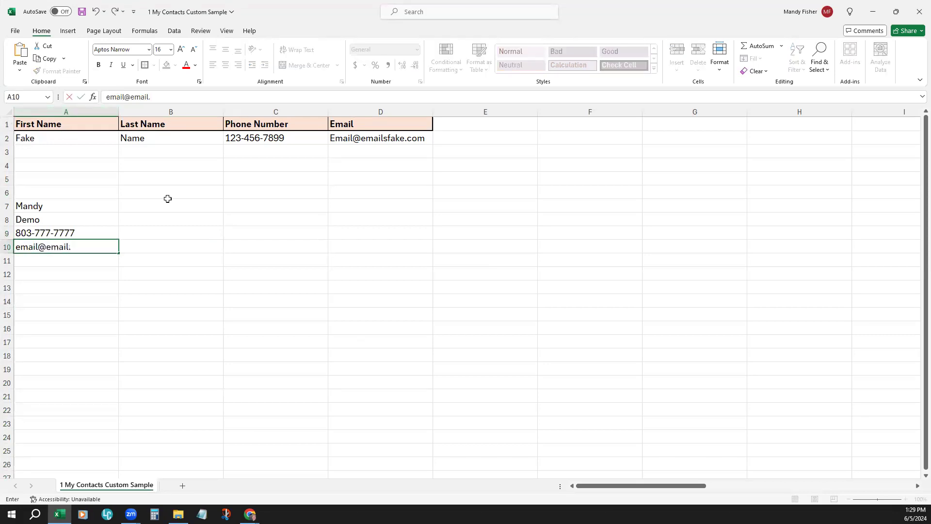
pyautogui.write('com')
# Step: Clear the vertically stacked sample contact from cells A7 to A10
pyautogui.moveTo(32, 206); pyautogui.dragTo(45, 248)
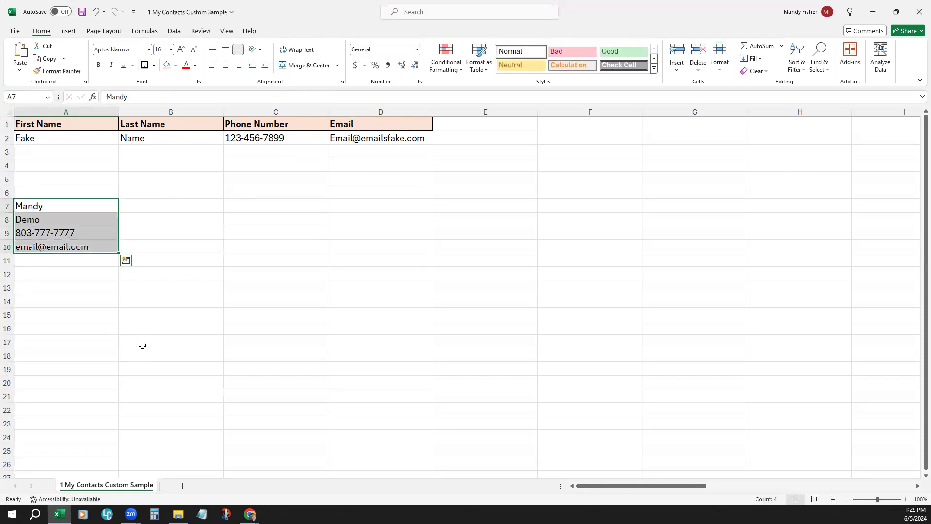
pyautogui.press('BackSpace')
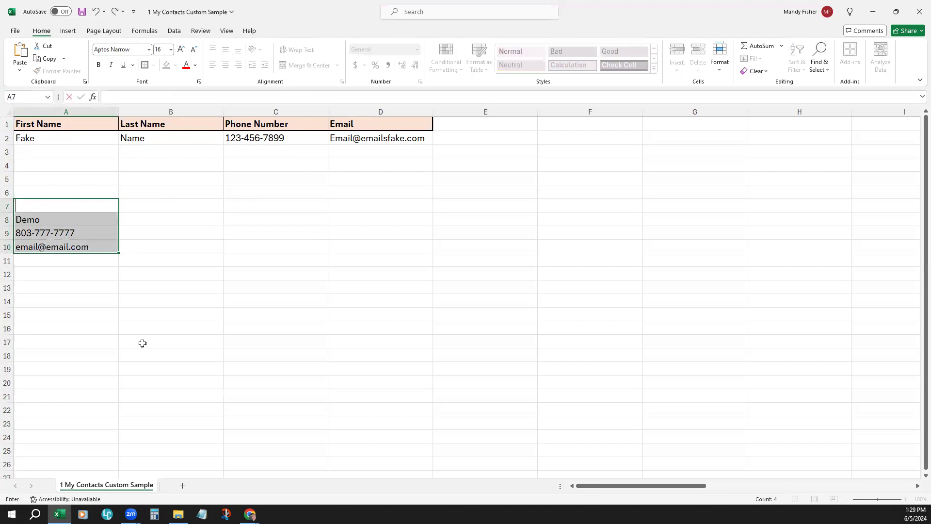
pyautogui.click(105, 218)
pyautogui.press('Delete')
pyautogui.click(102, 231)
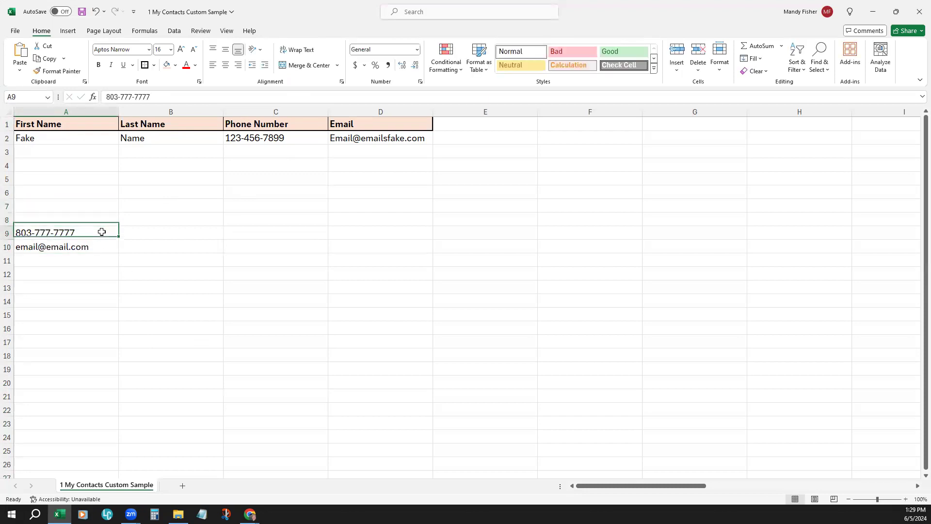
pyautogui.press('Delete')
pyautogui.click(98, 256)
pyautogui.click(97, 248)
pyautogui.press('Delete')
pyautogui.click(171, 208)
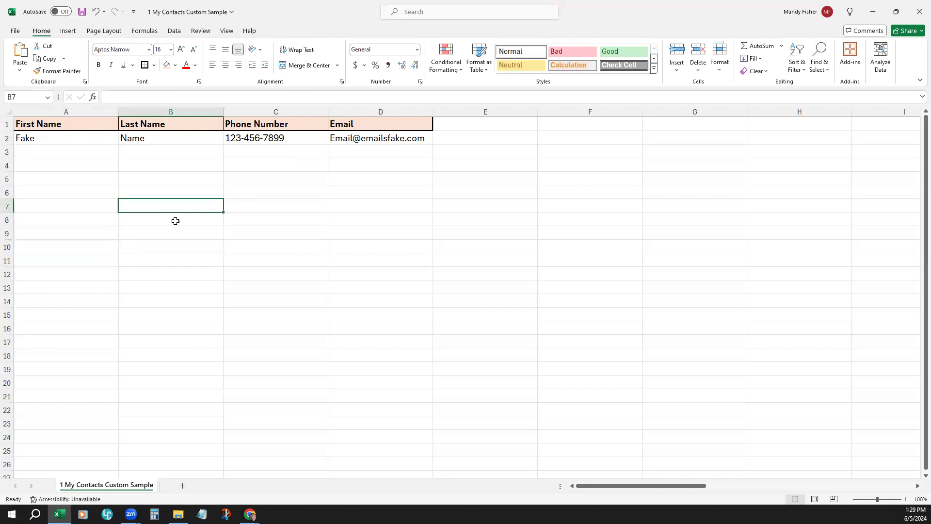
# Step: Increase the font size of the whole sheet to 18 and enlarge the view to 130%
pyautogui.click(9, 112)
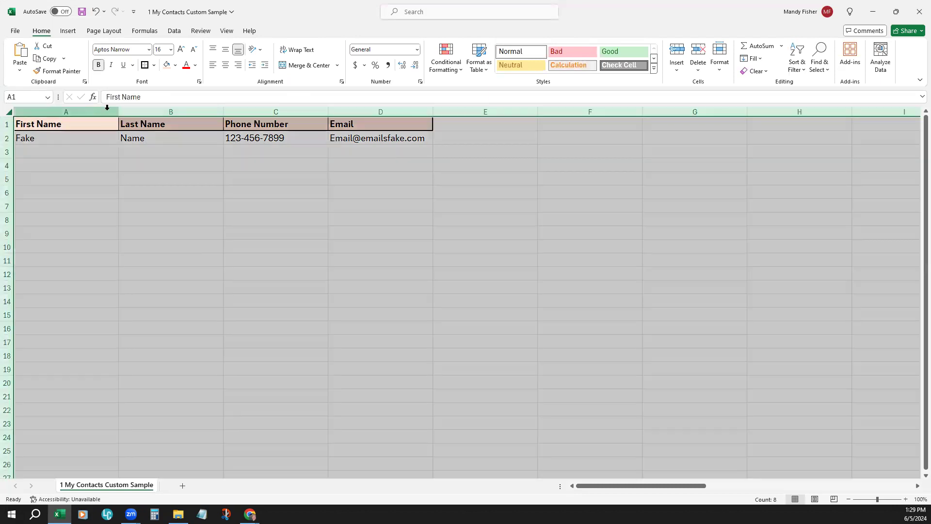
pyautogui.click(181, 49)
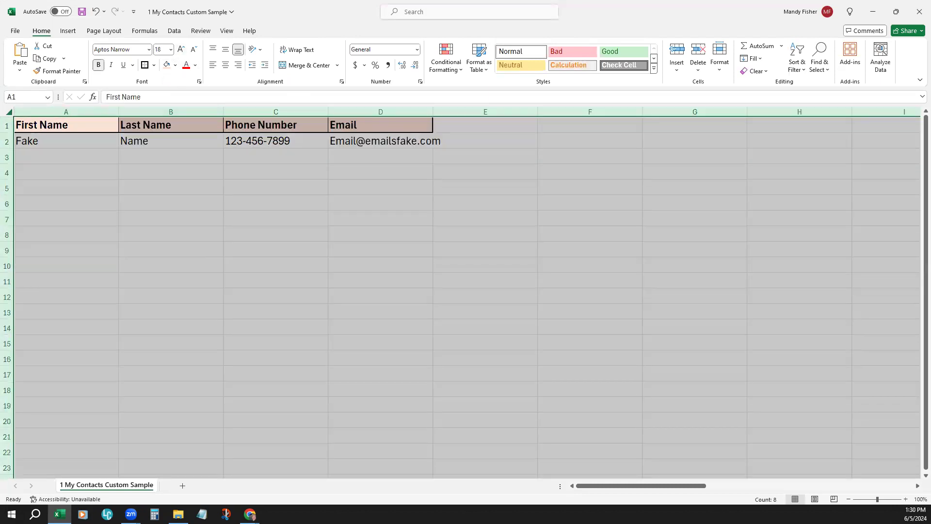
pyautogui.click(906, 499)
pyautogui.click(906, 499)
pyautogui.click(905, 500)
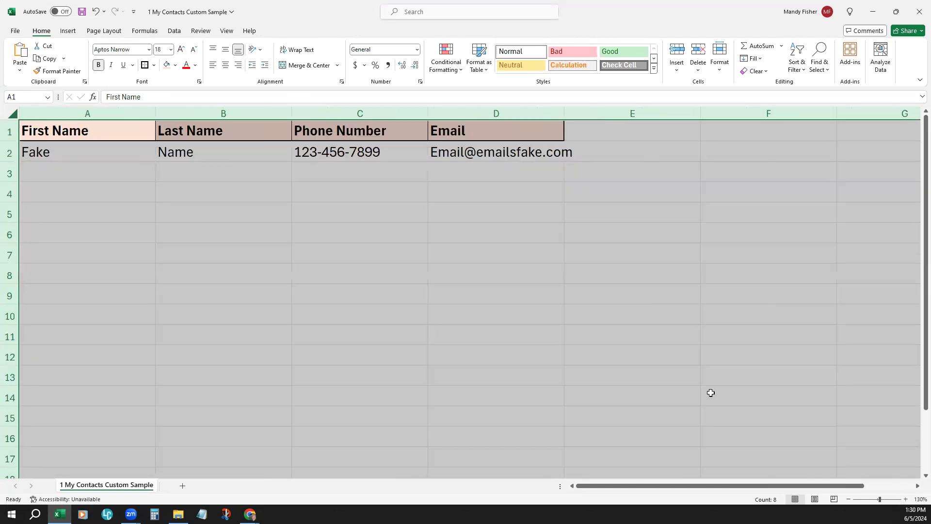
pyautogui.click(635, 334)
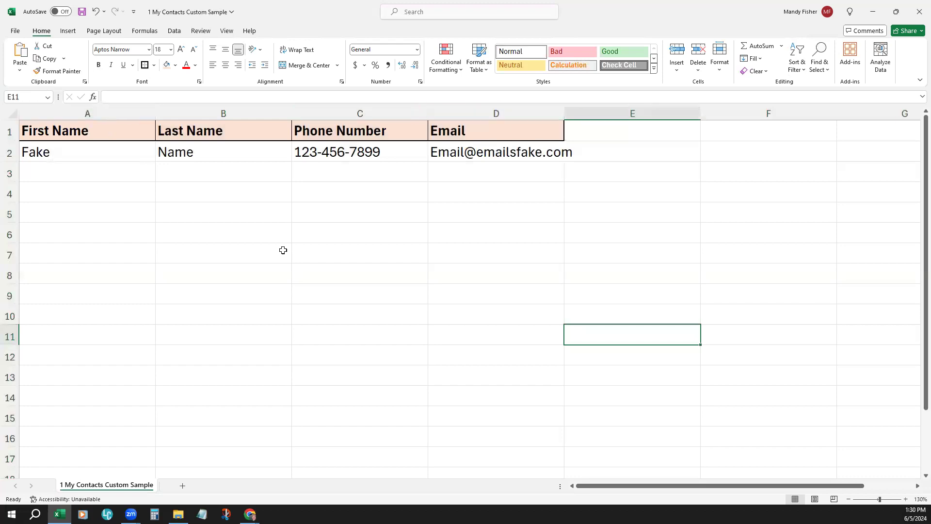
# Step: Highlight the First Name and Last Name columns to examine how the contact's name is split between them
pyautogui.click(121, 110)
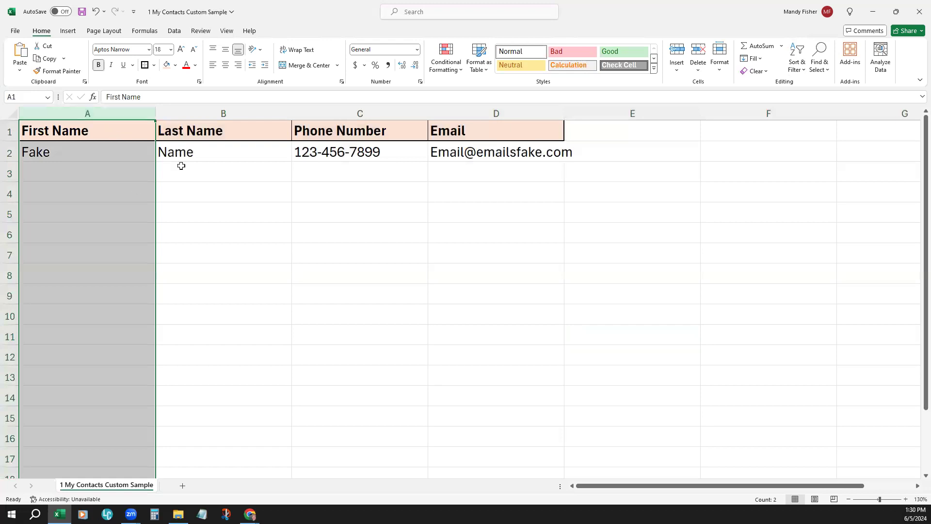
pyautogui.click(211, 113)
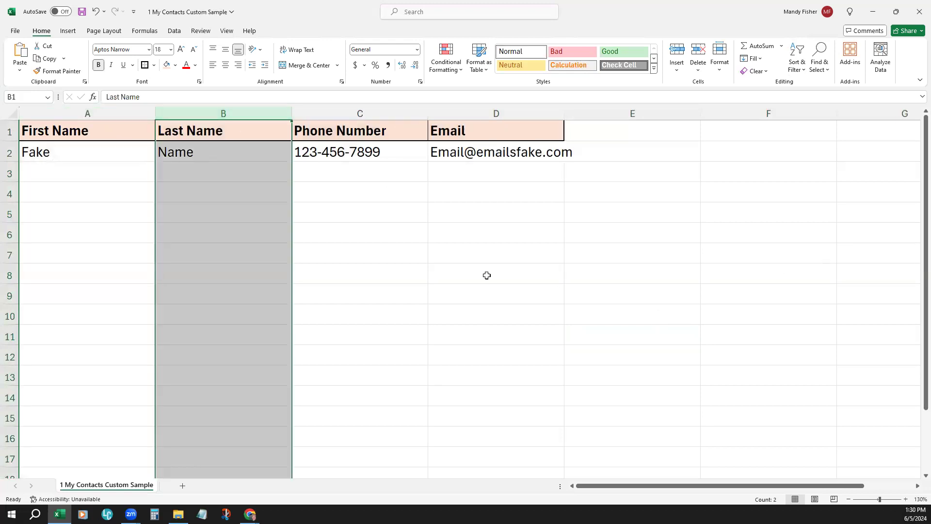
pyautogui.click(399, 266)
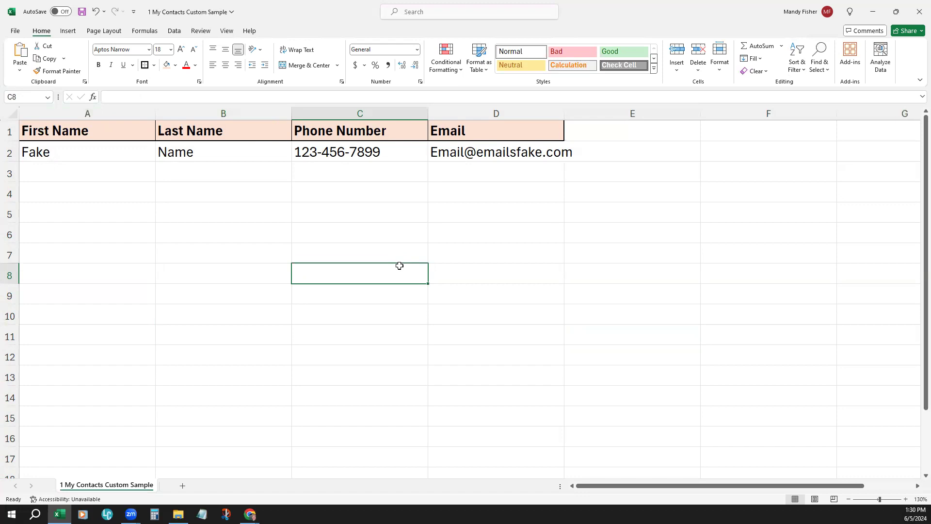
pyautogui.click(103, 114)
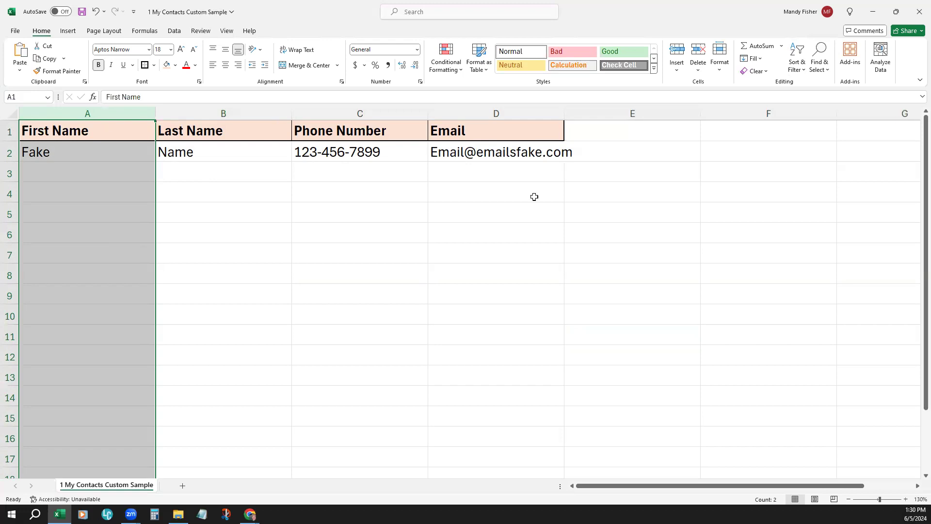
pyautogui.click(431, 221)
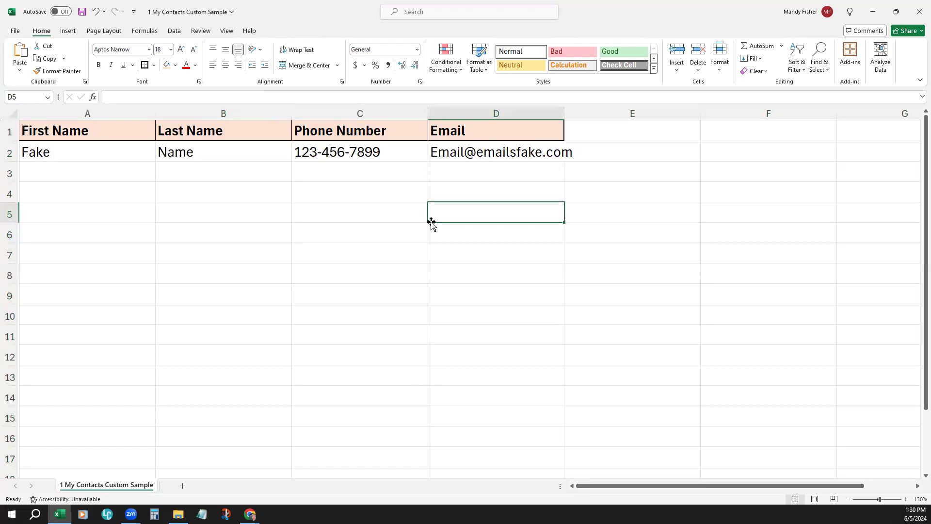
pyautogui.click(403, 230)
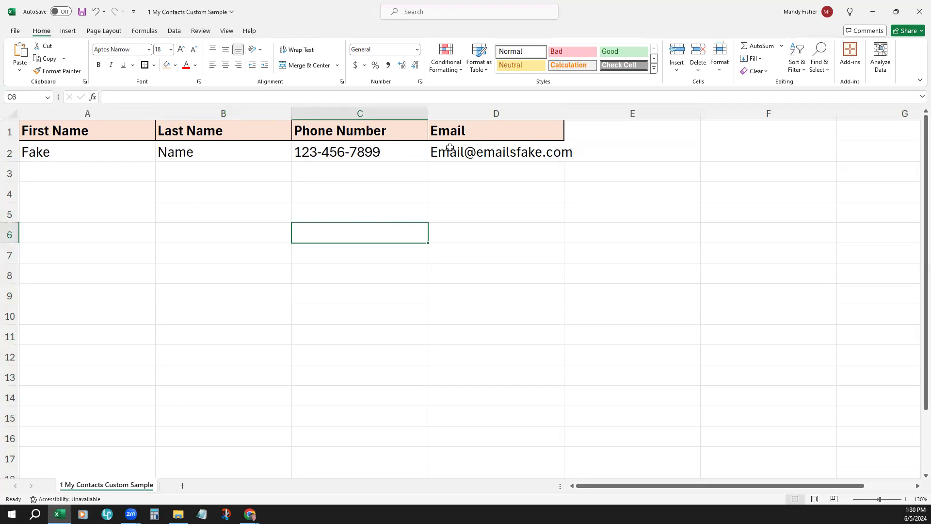
# Step: Widen the Email column to fit its address and add the header Tag in cell E1
pyautogui.moveTo(562, 112); pyautogui.dragTo(573, 113)
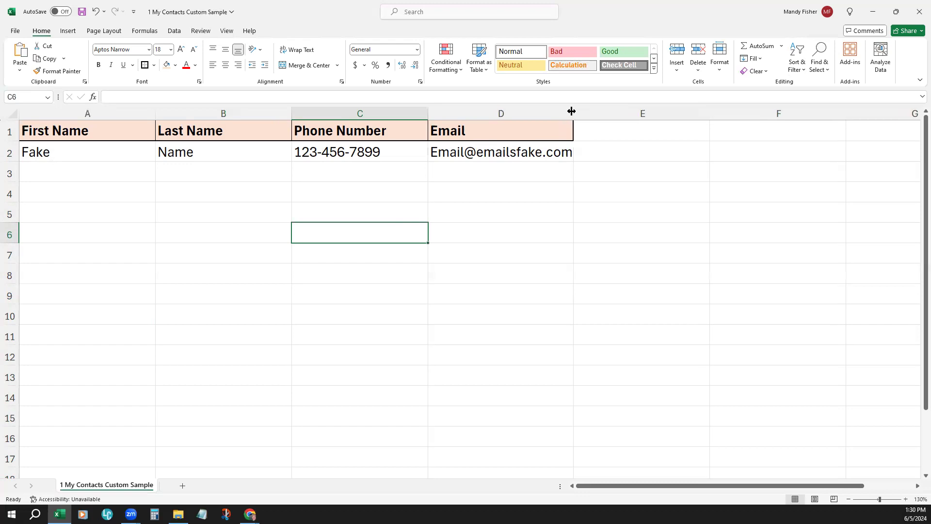
pyautogui.click(602, 137)
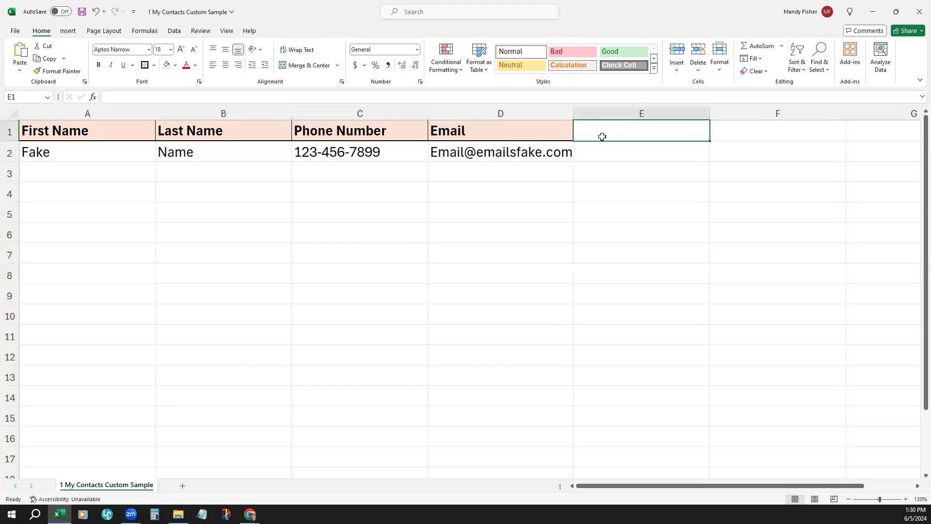
pyautogui.write('Tag')
pyautogui.press('Return')
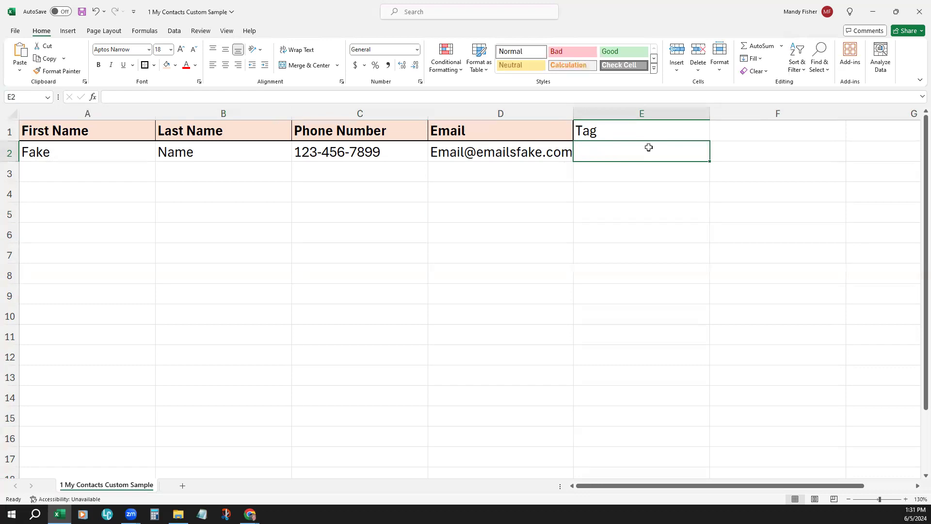
# Step: Enter the tag "Import 06-05/24" for the sample contact in cell E2
pyautogui.write('Import')
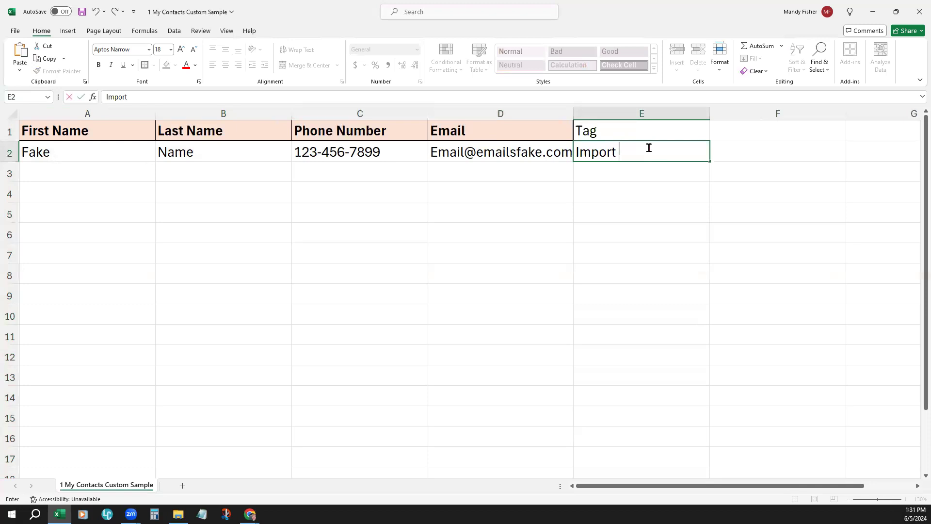
pyautogui.write(' 06-05/24')
pyautogui.click(806, 170)
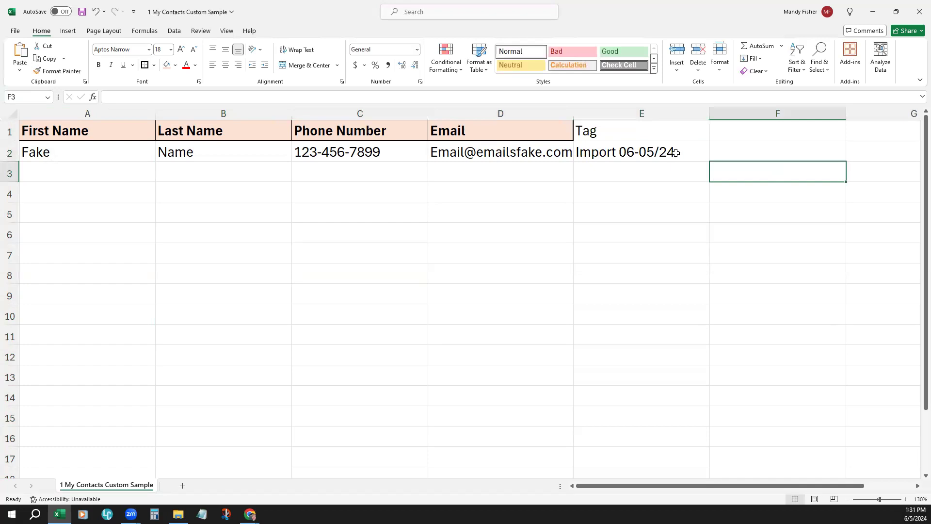
# Step: Replace the slash in the sample contact's tag with a hyphen so that it reads "Import 06-05-24"
pyautogui.click(677, 152)
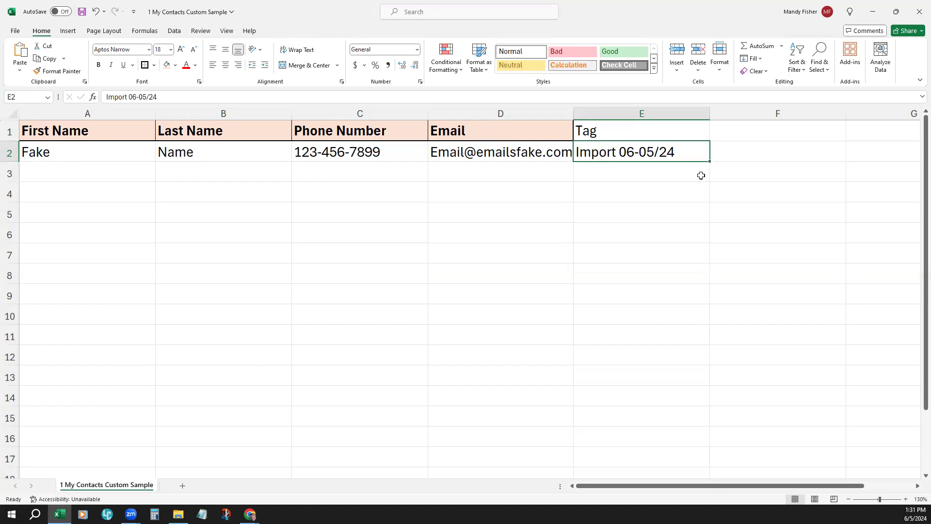
pyautogui.click(701, 175)
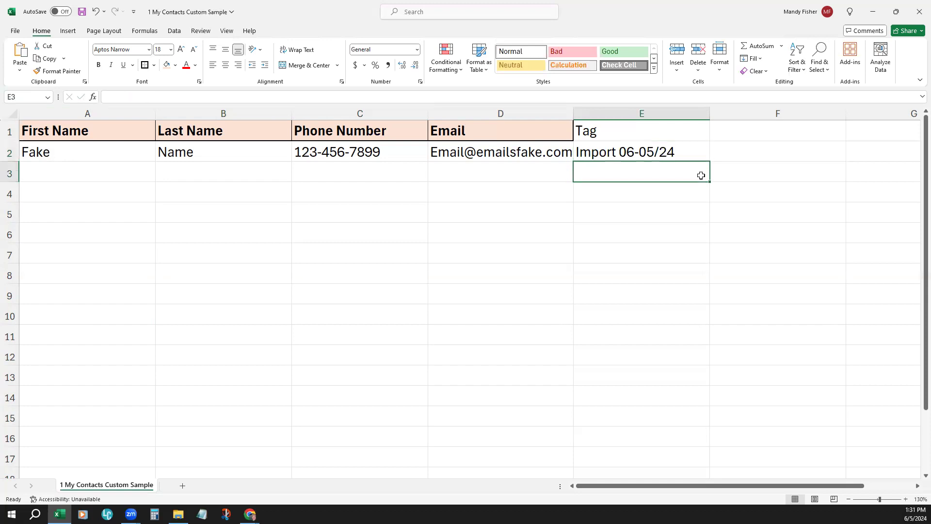
pyautogui.click(674, 157)
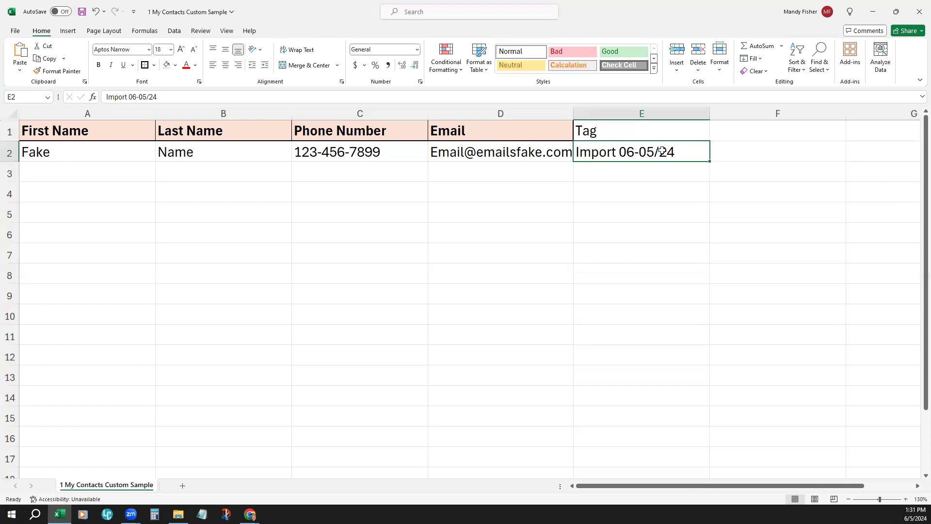
pyautogui.doubleClick(660, 152)
pyautogui.press('BackSpace')
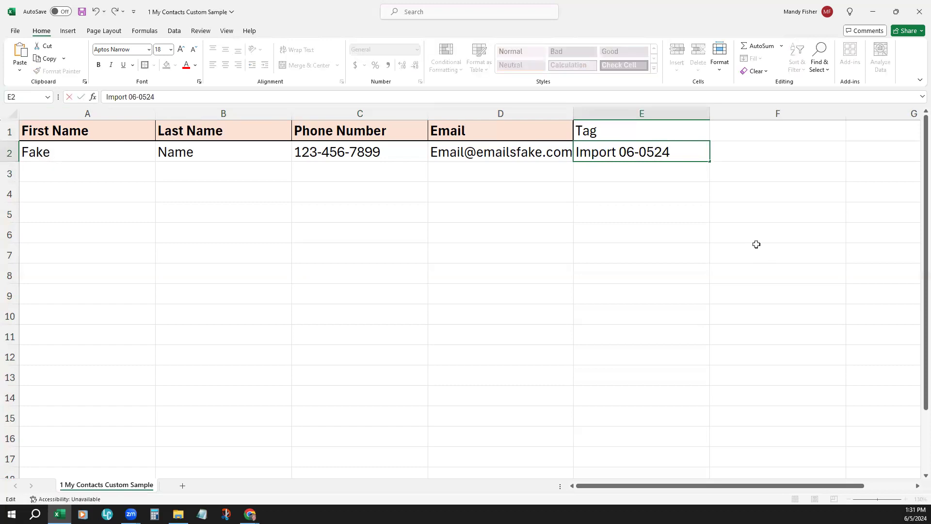
pyautogui.write('-')
pyautogui.click(757, 244)
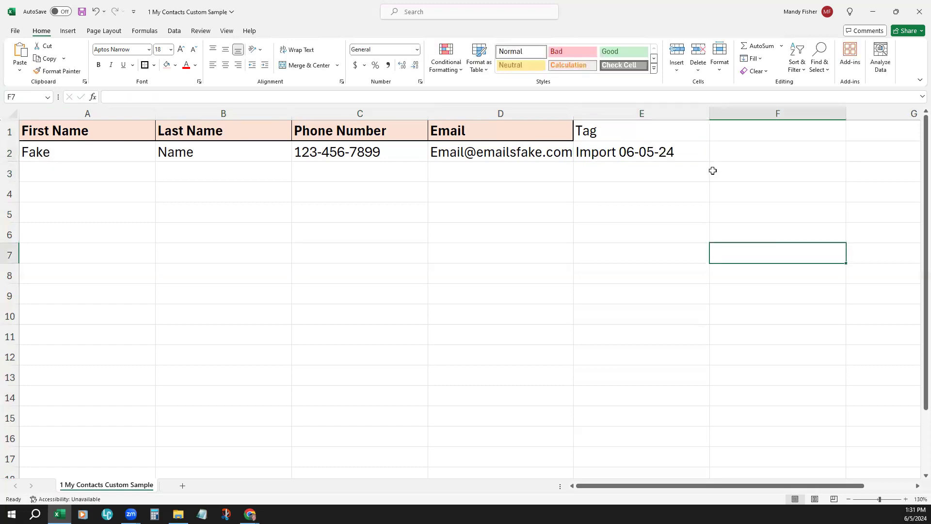
pyautogui.click(679, 155)
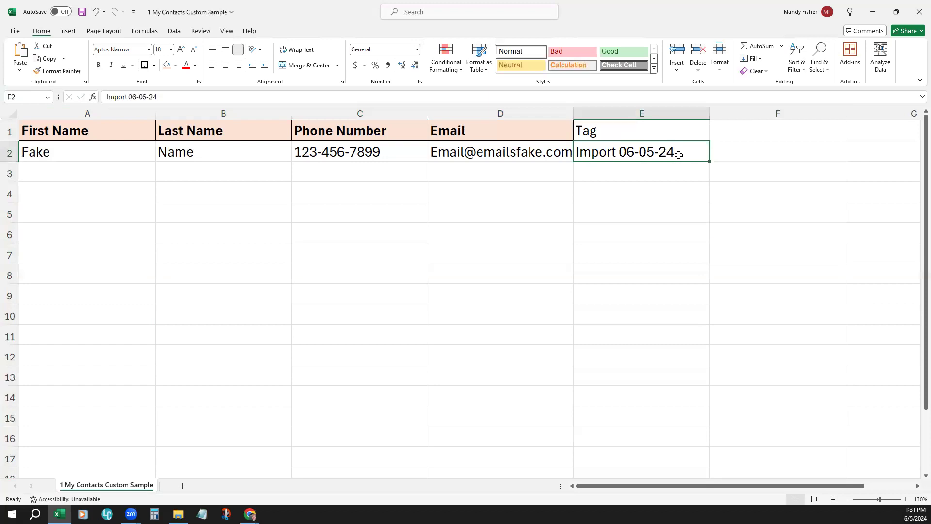
# Step: Copy the tag "Import 06-05-24" from the sample contact down the Tag column through cell E16
pyautogui.hotkey('ctrl', 'c')
pyautogui.click(660, 170)
pyautogui.hotkey('ctrl', 'v')
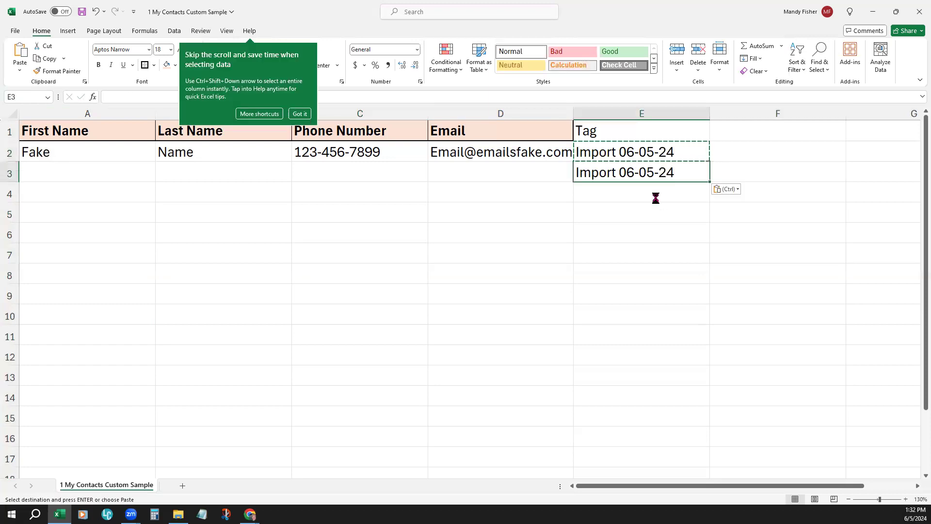
pyautogui.click(655, 198)
pyautogui.hotkey('ctrl', 'v')
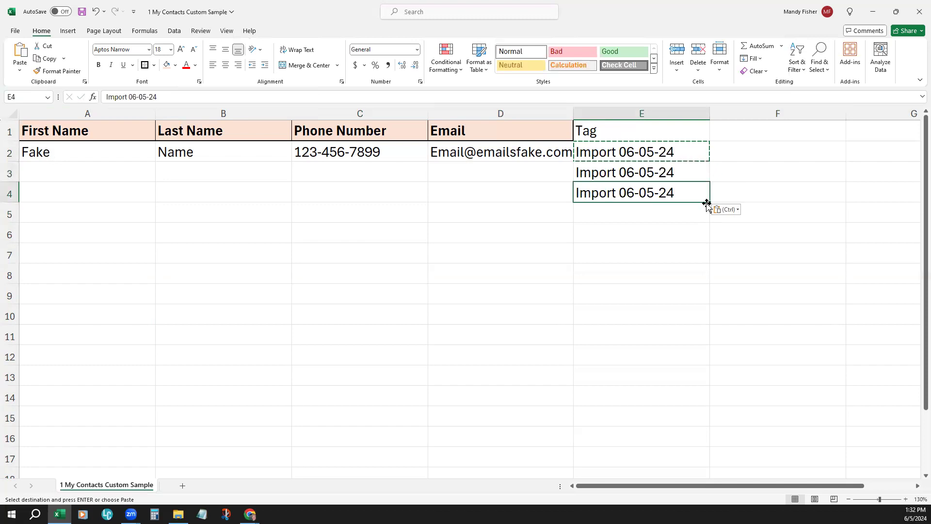
pyautogui.moveTo(684, 152); pyautogui.dragTo(717, 450)
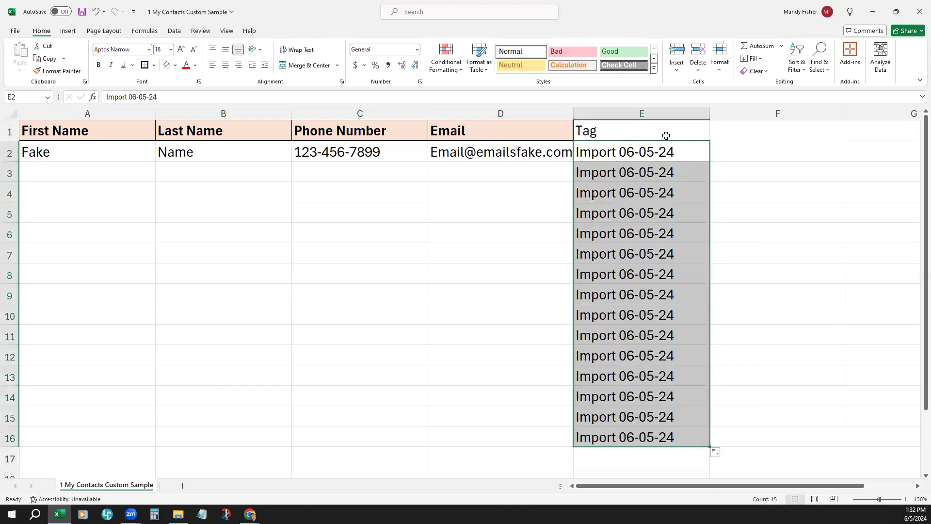
pyautogui.click(737, 156)
# Step: Append the comma-separated tags Buyer, Family and Open House to the sample contact's import tag in cell E2
pyautogui.doubleClick(699, 151)
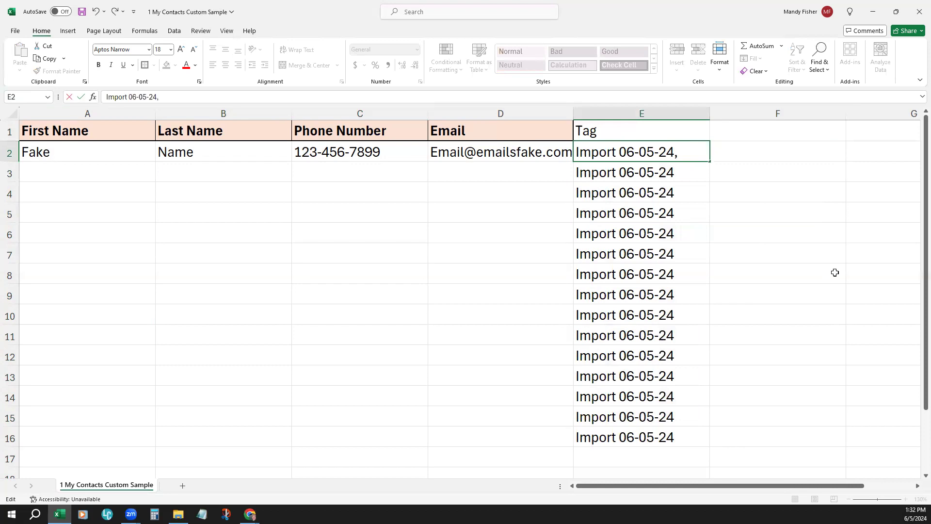
pyautogui.write(', Buyer, Family')
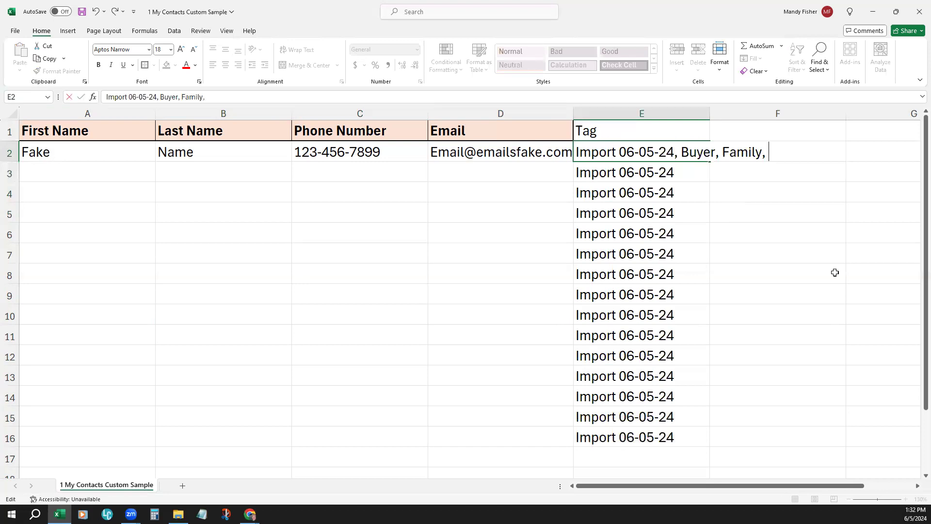
pyautogui.write(', Opeh')
pyautogui.press('BackSpace')
pyautogui.write('n House')
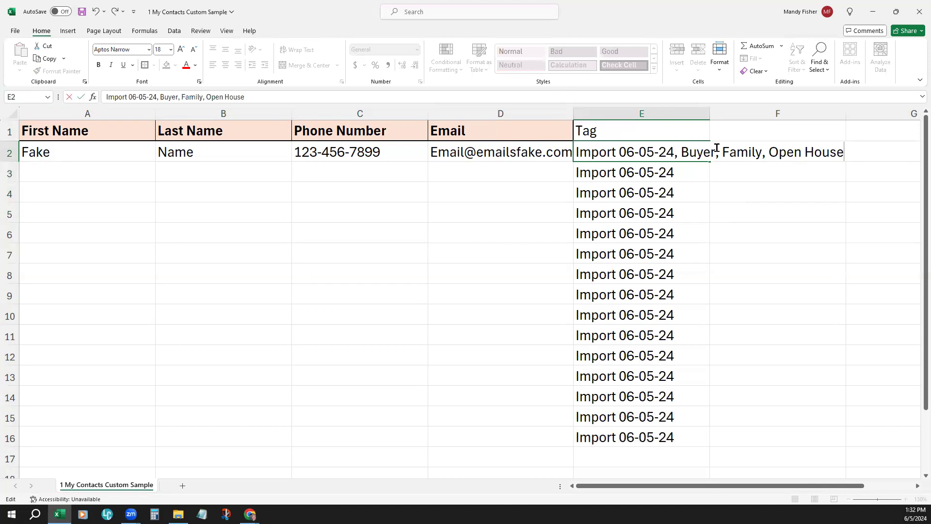
pyautogui.moveTo(769, 151); pyautogui.dragTo(850, 157)
pyautogui.click(809, 226)
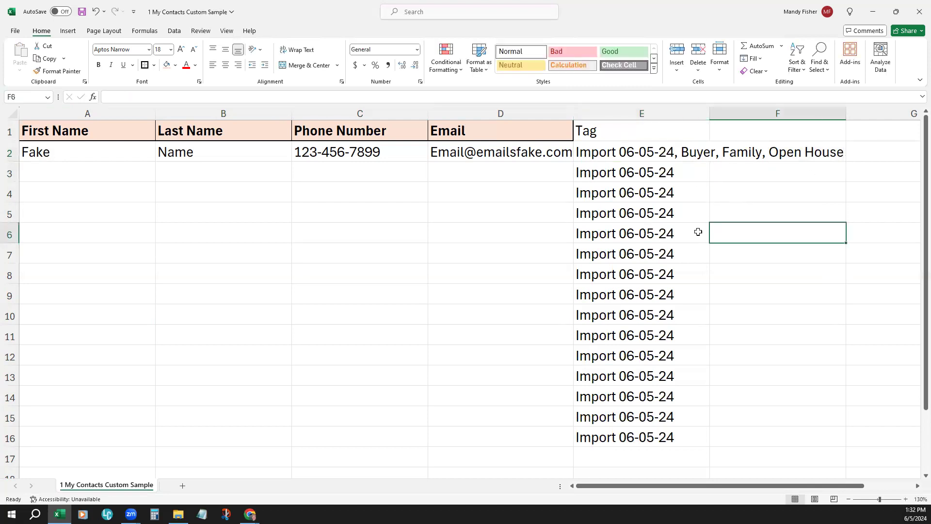
# Step: Highlight the First Name, Phone Number, Email and Tag columns one by one to review the sheet's layout
pyautogui.click(468, 231)
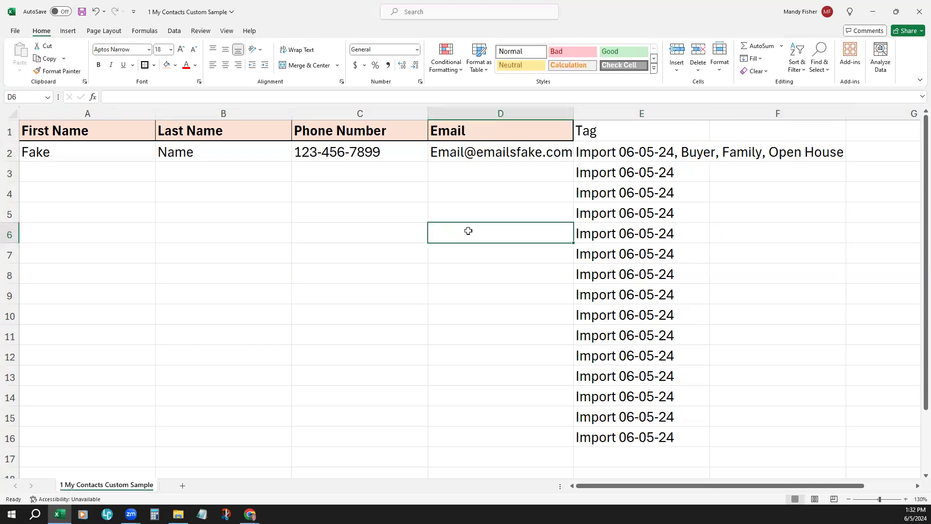
pyautogui.click(606, 132)
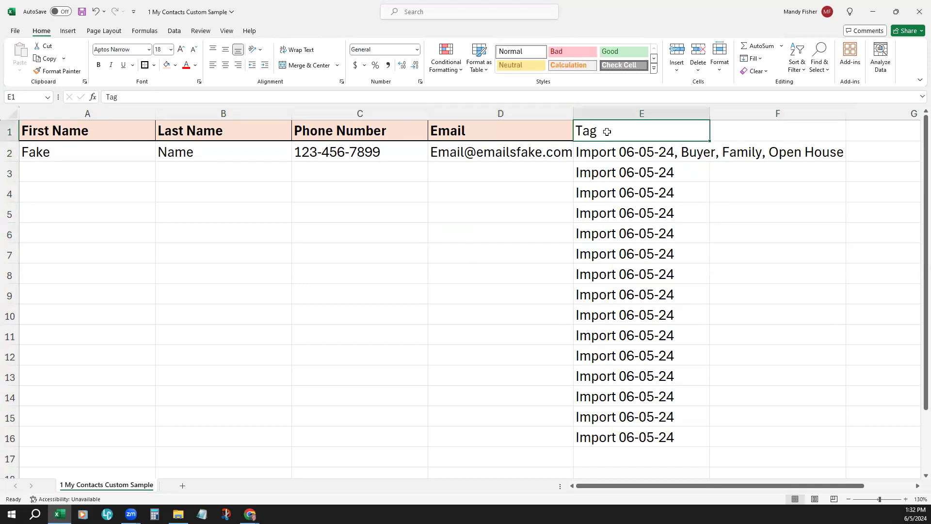
pyautogui.click(262, 334)
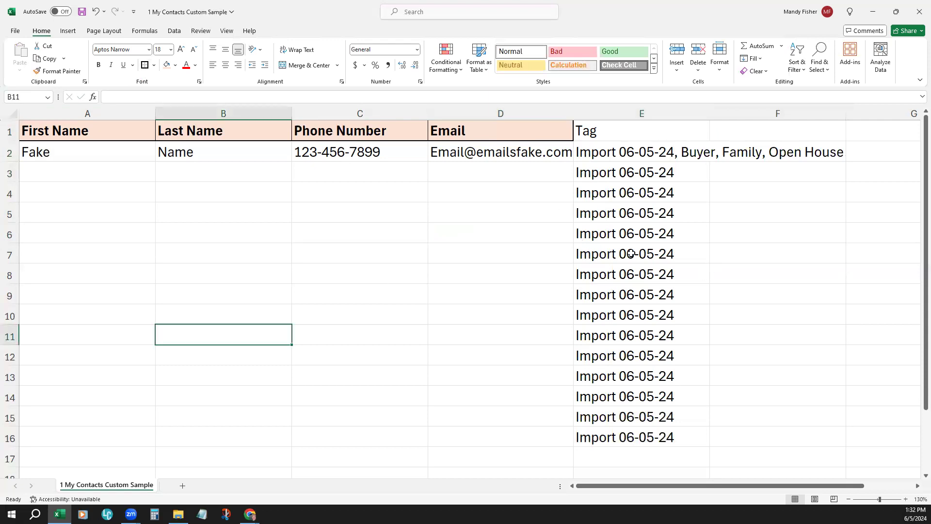
pyautogui.click(222, 224)
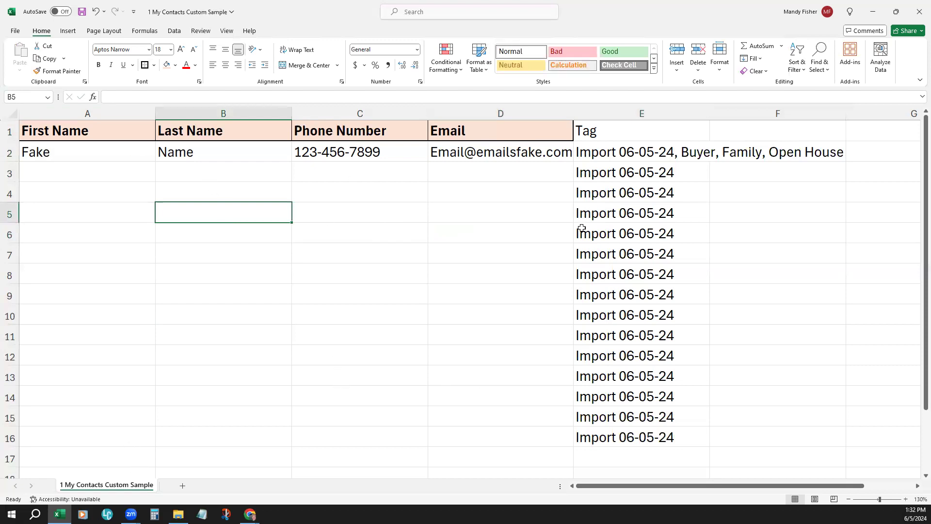
pyautogui.click(118, 111)
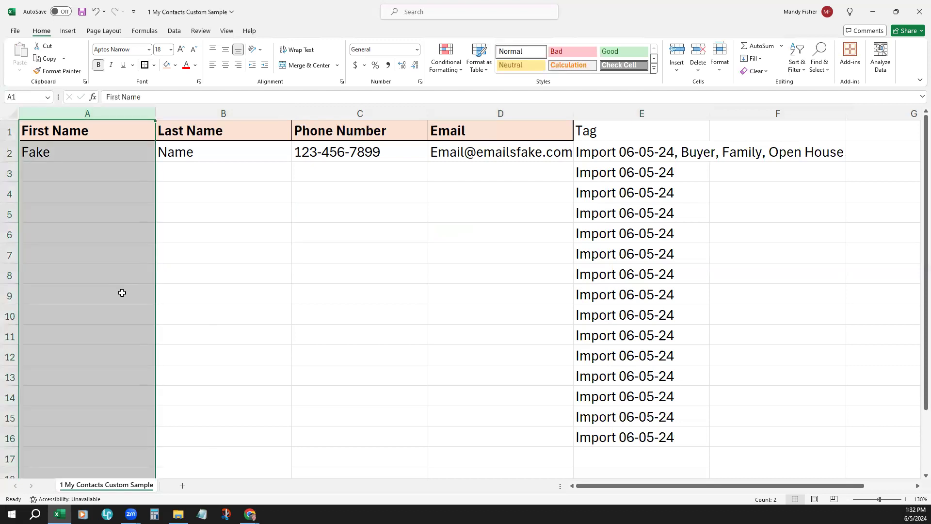
pyautogui.click(349, 113)
pyautogui.click(538, 107)
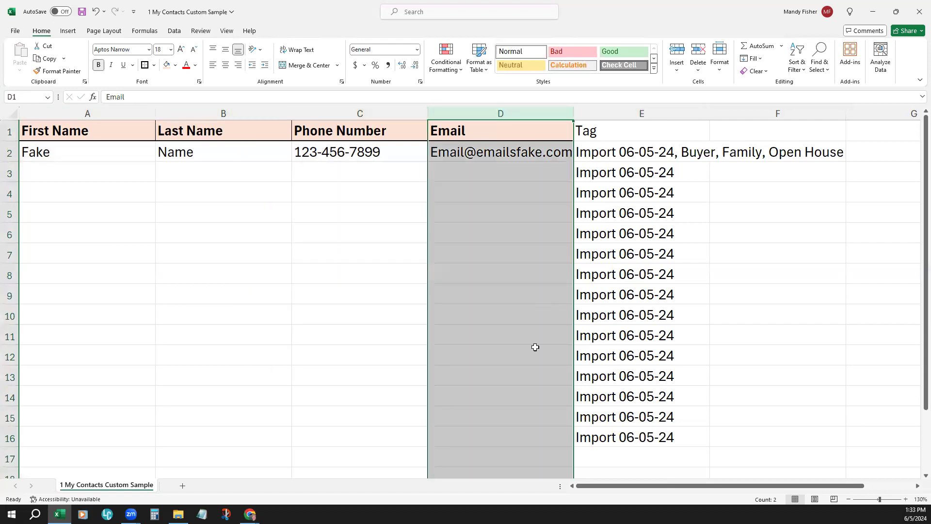
pyautogui.click(663, 109)
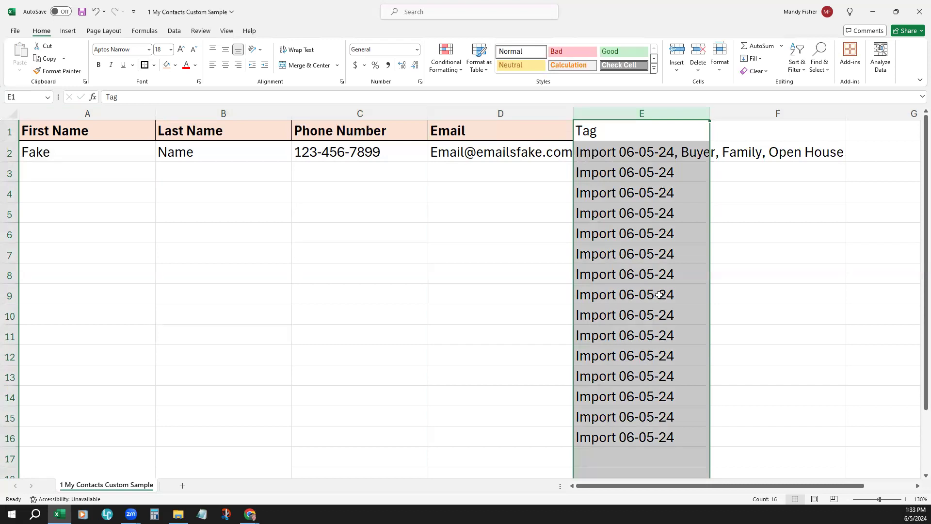
pyautogui.click(726, 285)
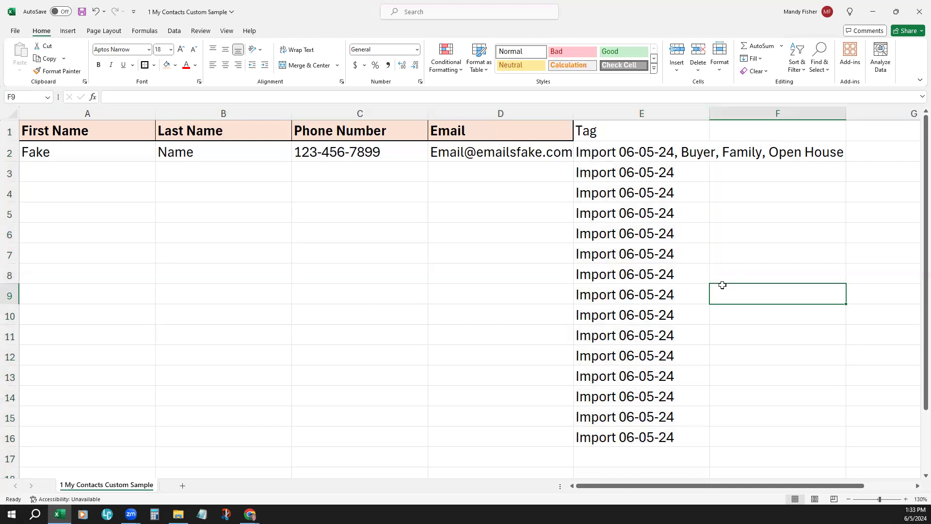
# Step: Save and close the custom contacts workbook, and return to the Contacts page of KW Command in the browser
pyautogui.click(79, 14)
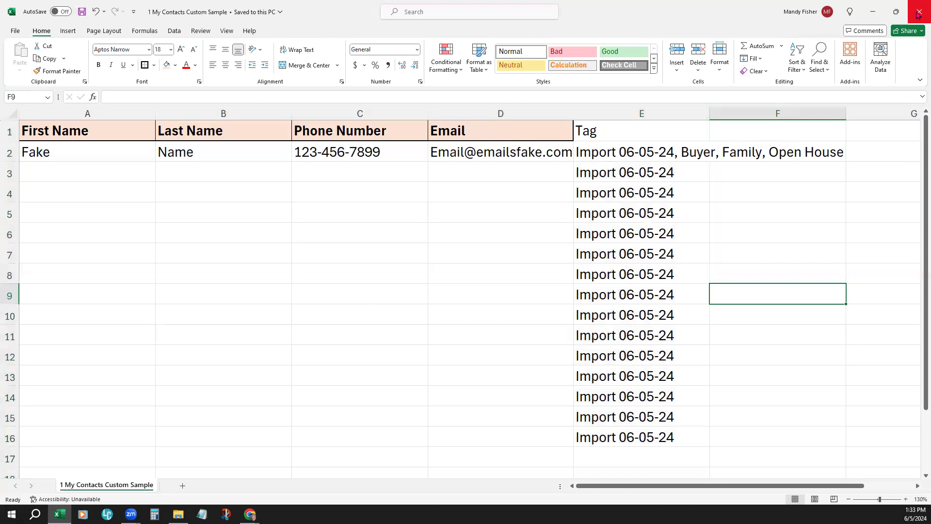
pyautogui.click(919, 15)
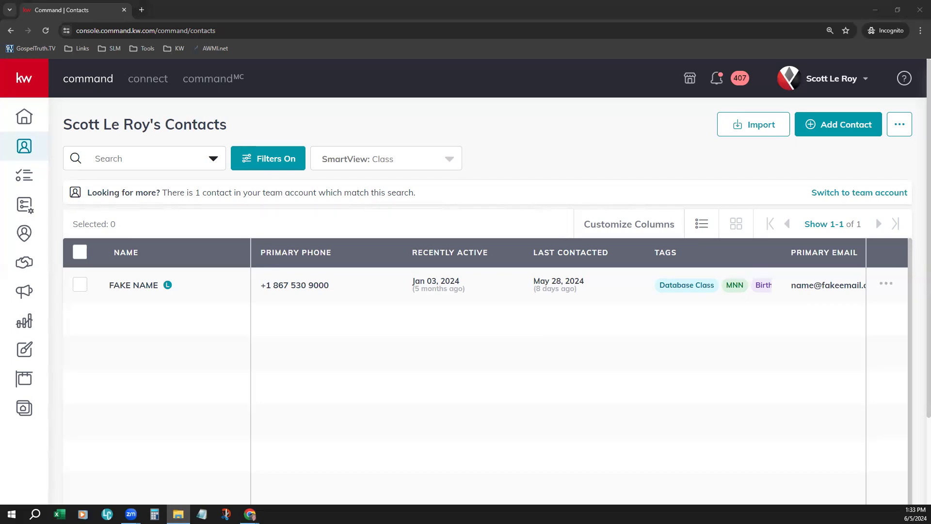
pyautogui.click(473, 410)
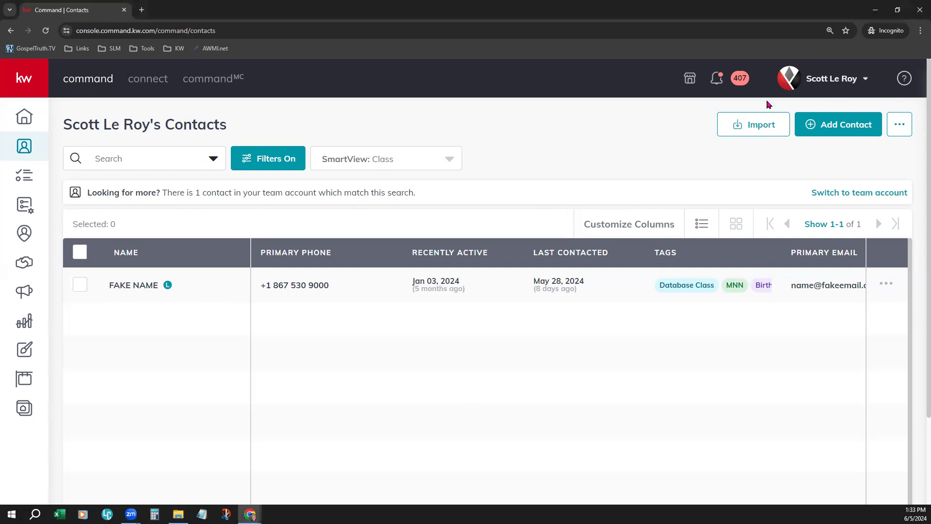
# Step: Start a contact import with the file "1 My Contacts Custom Sample" from Downloads and continue to field matching
pyautogui.click(753, 125)
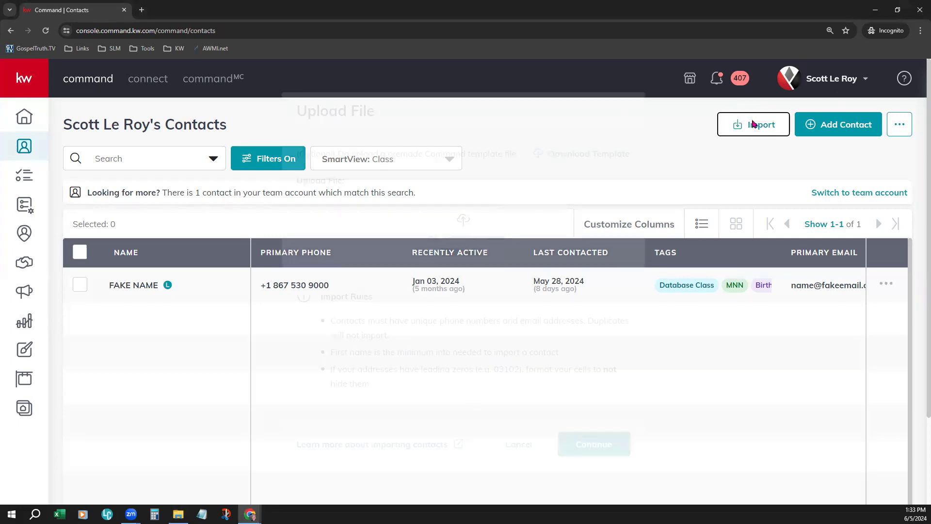
pyautogui.click(471, 253)
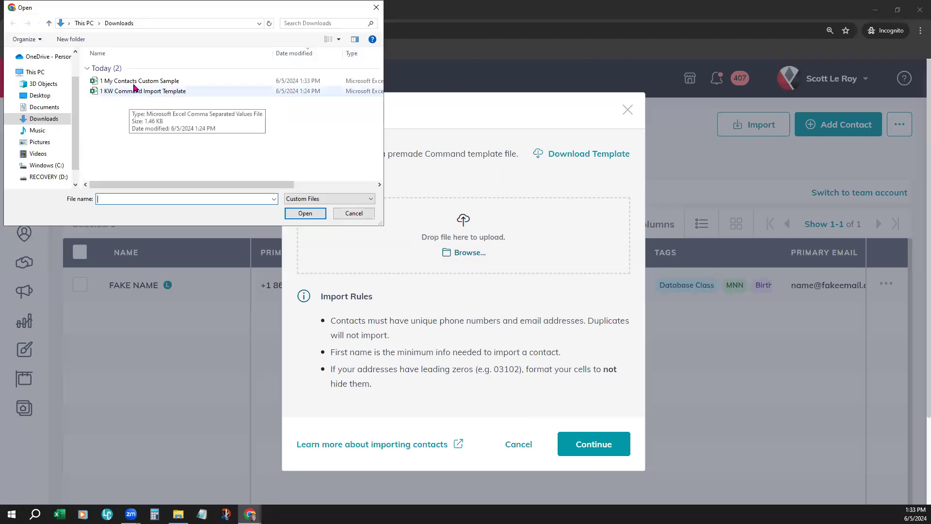
pyautogui.click(136, 85)
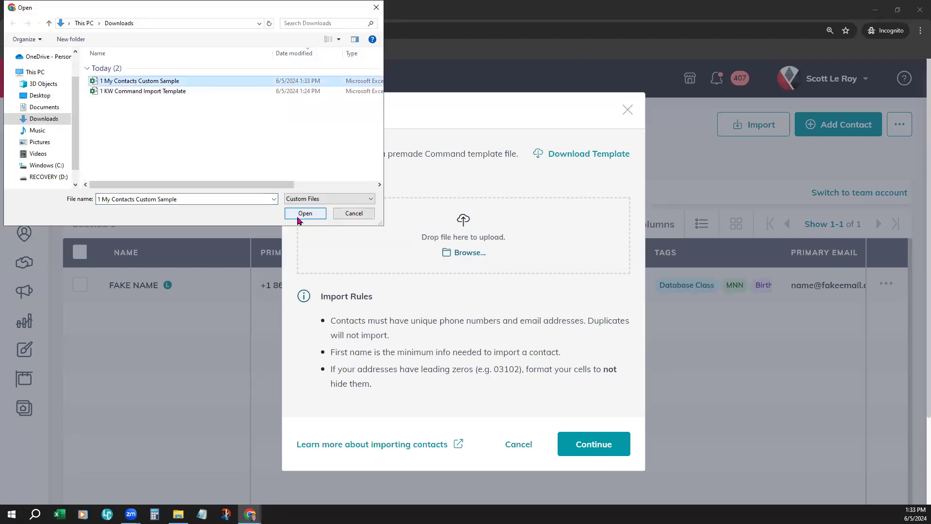
pyautogui.click(301, 216)
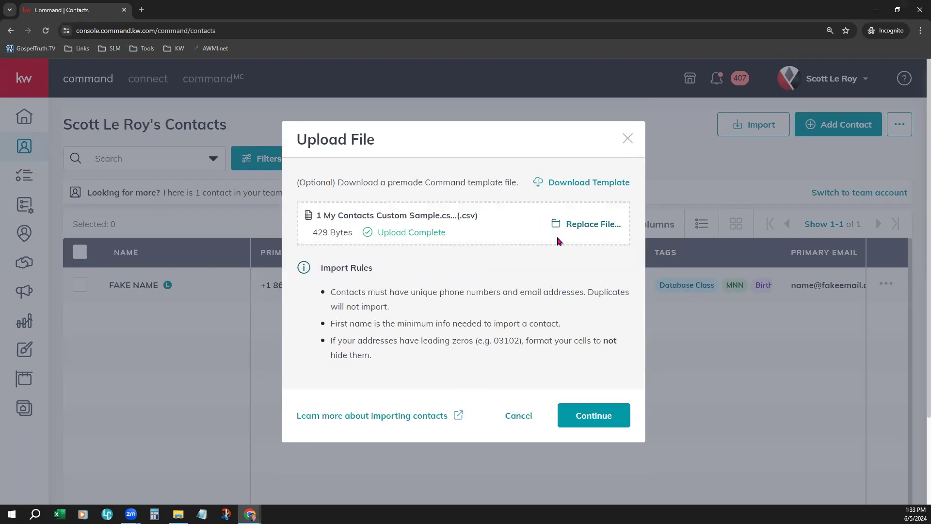
pyautogui.click(593, 426)
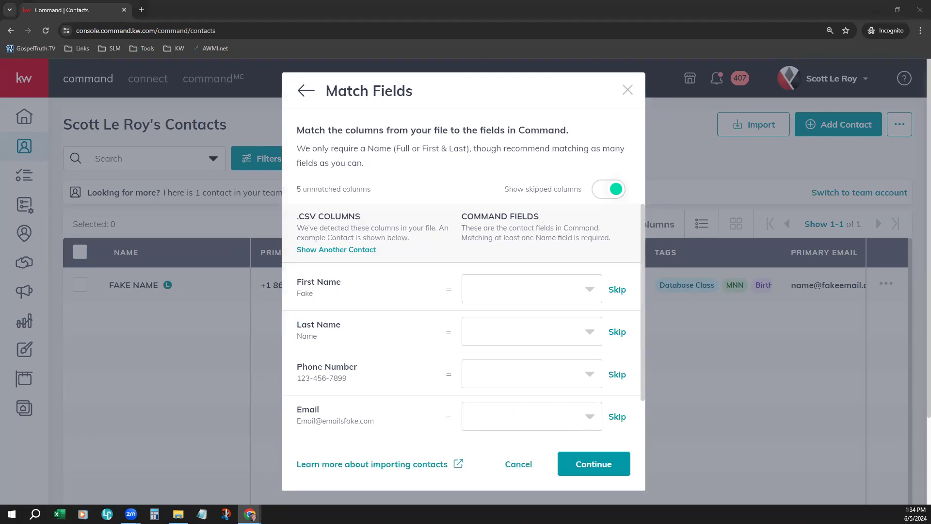
# Step: Highlight the .CSV Columns and Command Fields headings to examine how file columns are paired with contact fields
pyautogui.moveTo(300, 216); pyautogui.dragTo(364, 219)
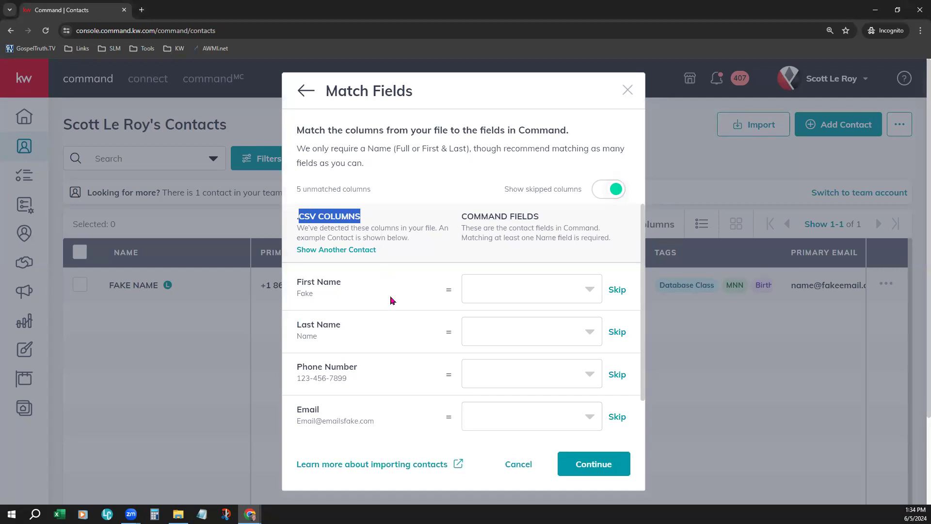
pyautogui.moveTo(459, 215); pyautogui.dragTo(542, 223)
pyautogui.click(470, 219)
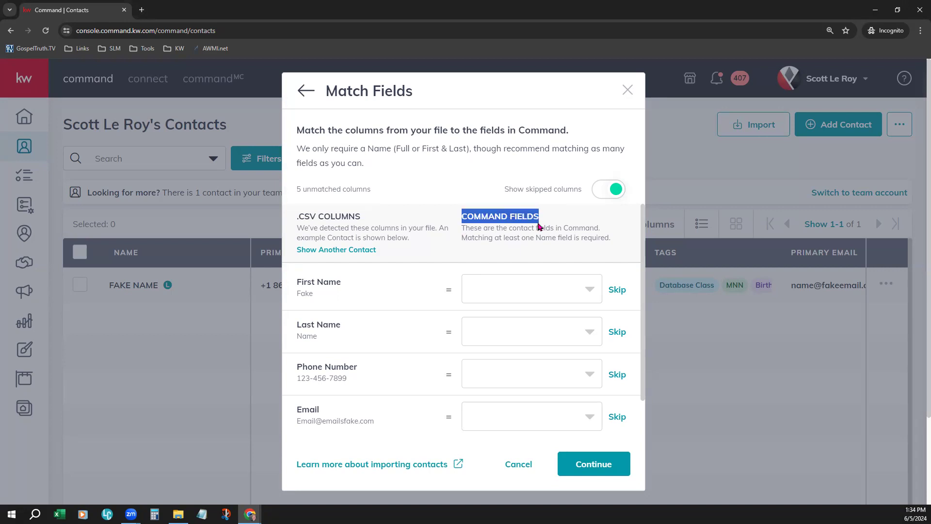
pyautogui.click(333, 285)
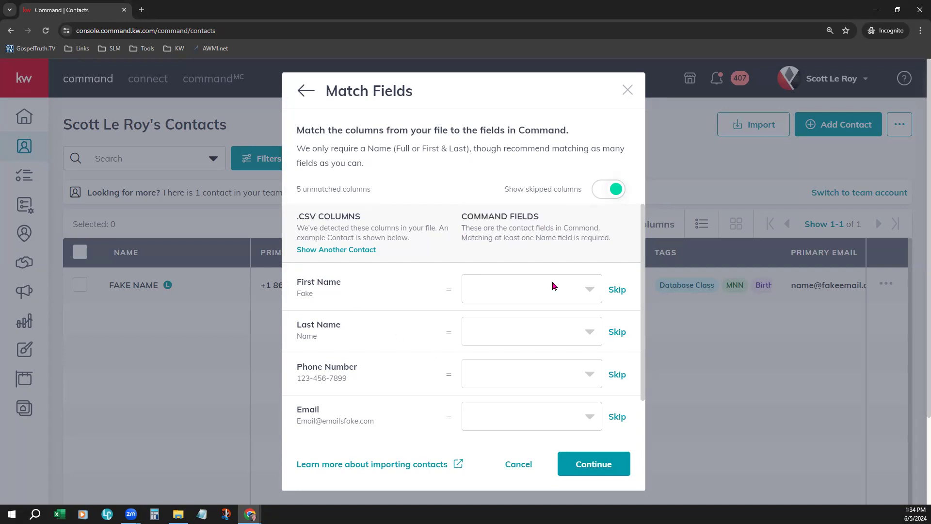
# Step: Match the file's First Name and Last Name columns to the Command fields First Name and Last Name
pyautogui.click(589, 291)
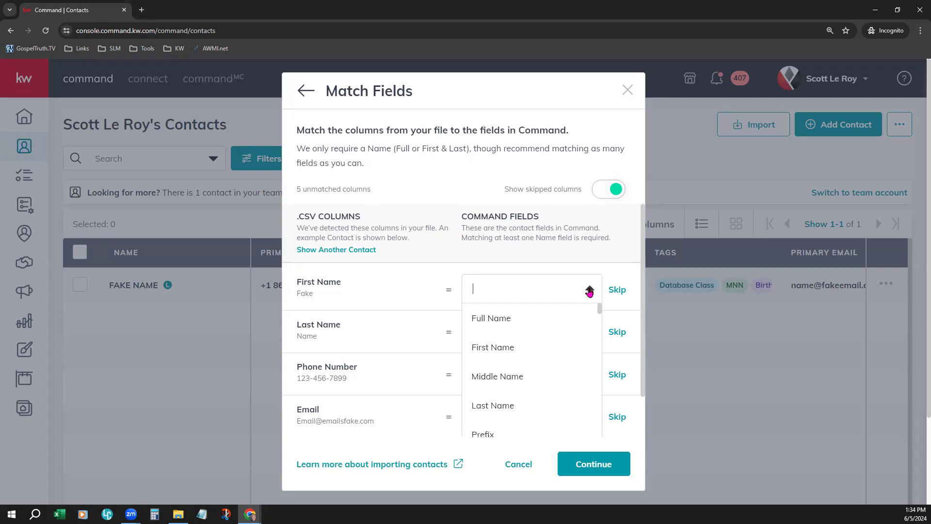
pyautogui.click(494, 353)
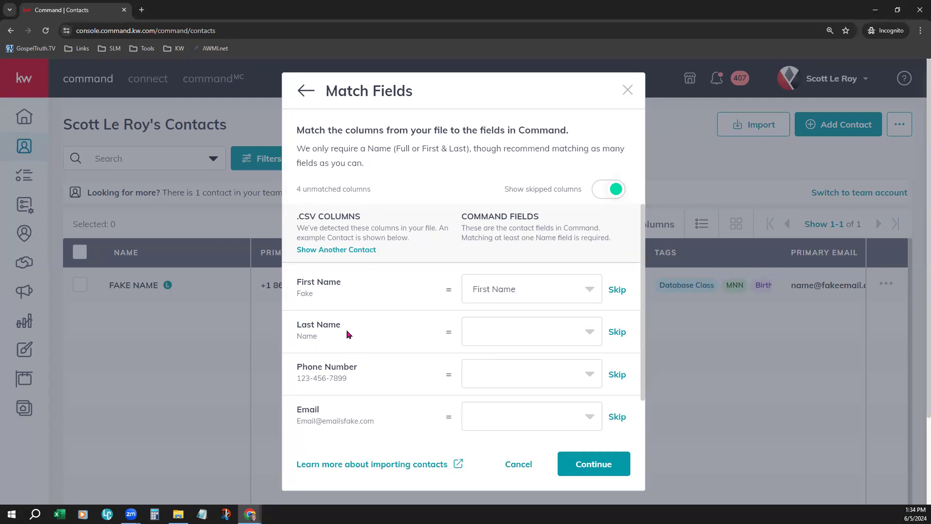
pyautogui.click(531, 340)
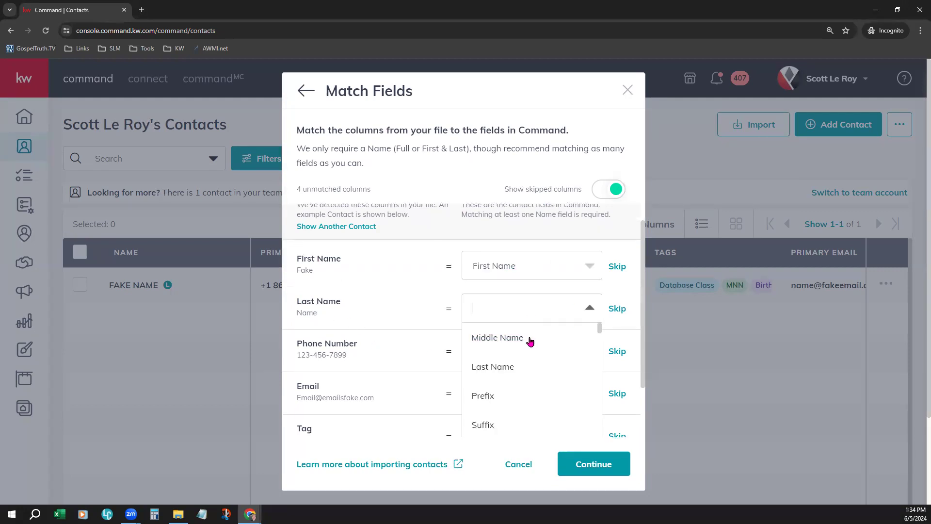
pyautogui.click(503, 370)
# Step: Match the Phone Number column to Primary Phone and the Email column to Primary Email
pyautogui.scroll(-1, 415, 387)
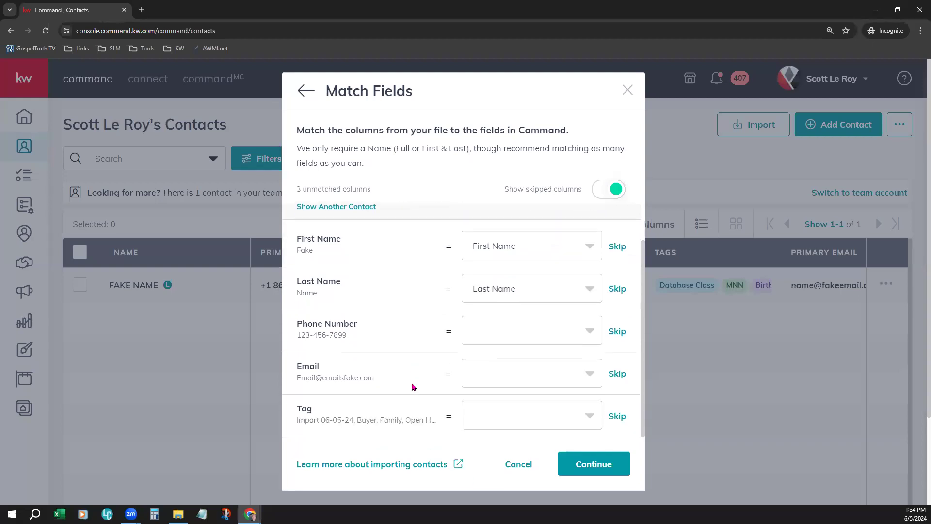
pyautogui.click(553, 342)
pyautogui.scroll(-3, 553, 342)
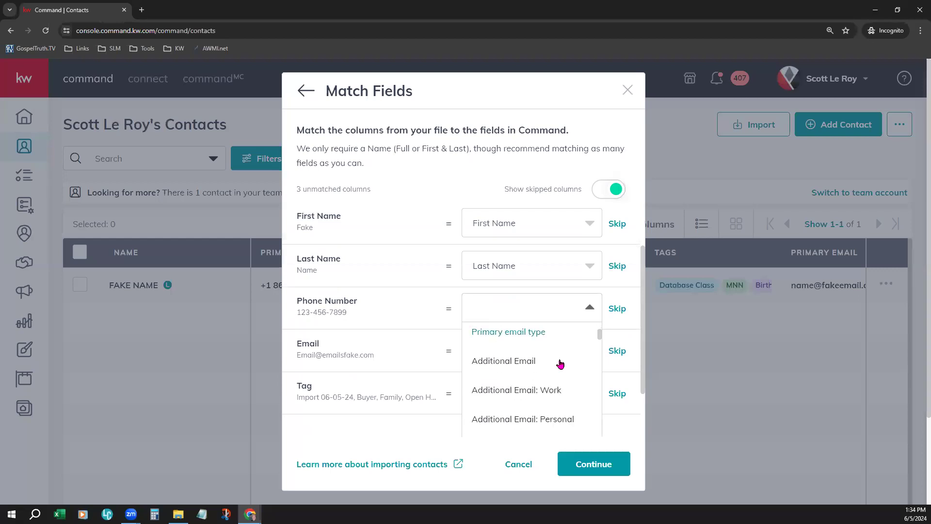
pyautogui.scroll(-2, 560, 364)
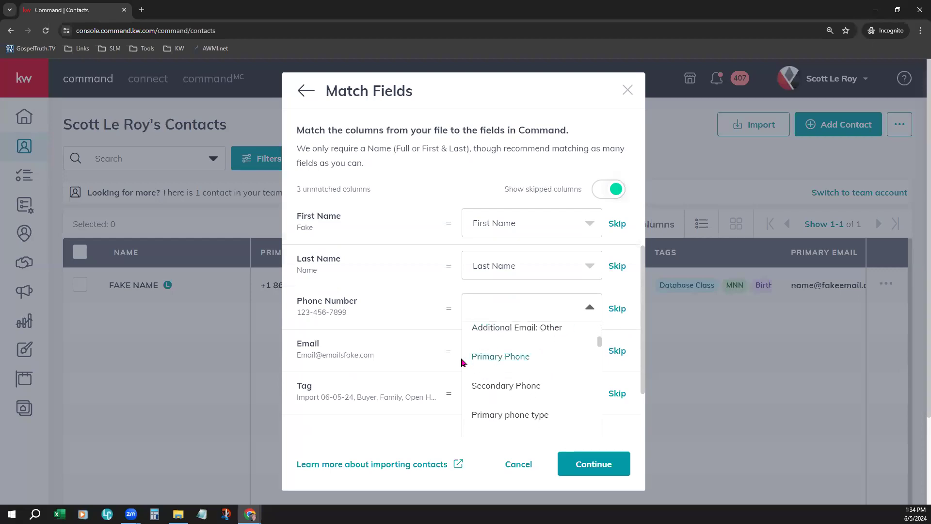
pyautogui.click(512, 359)
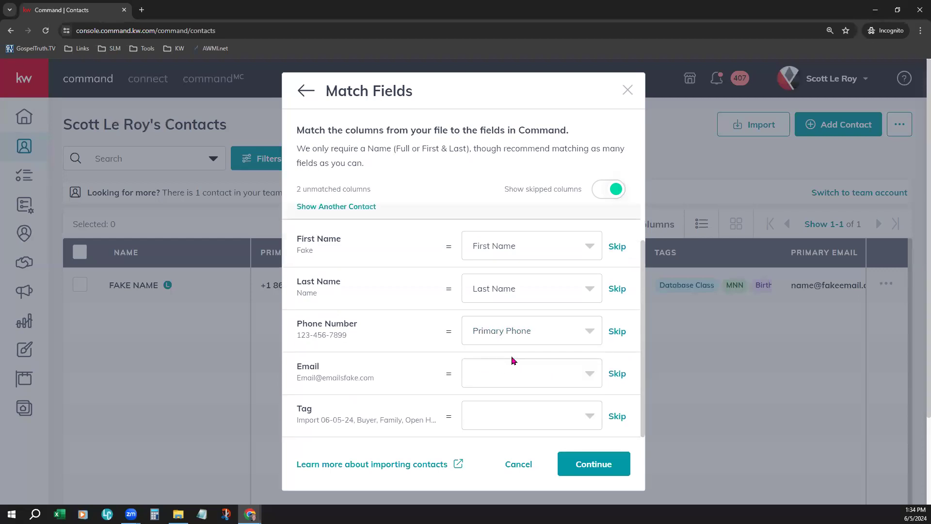
pyautogui.click(530, 383)
pyautogui.scroll(-2, 544, 378)
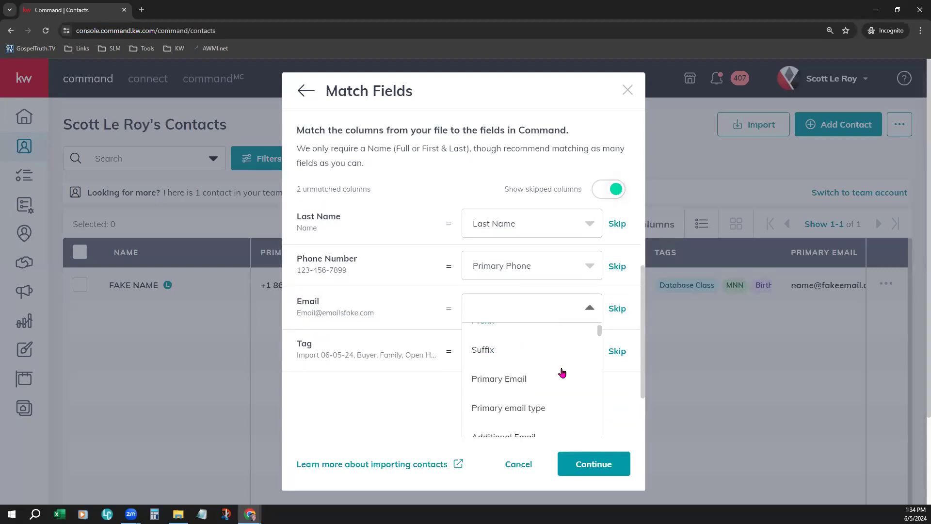
pyautogui.click(515, 378)
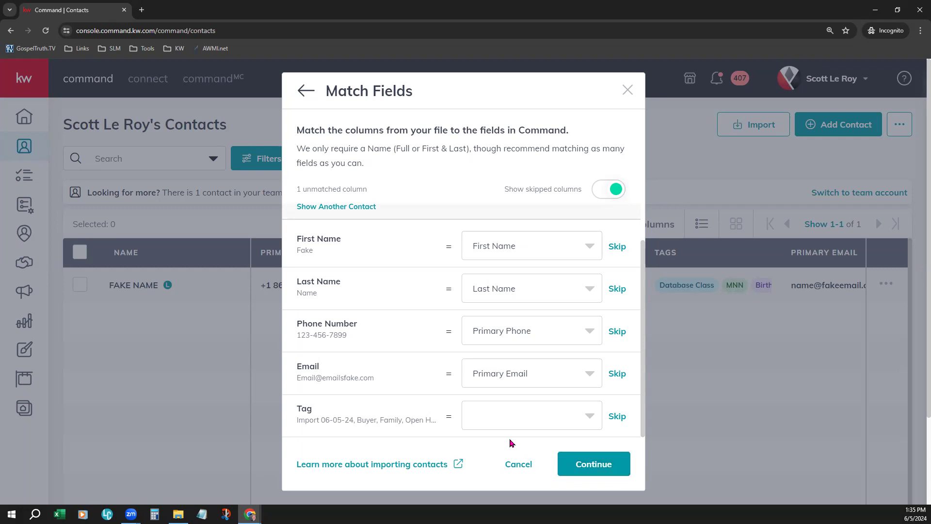
# Step: Match the file's Tag column to the Command field Tags
pyautogui.scroll(-1, 416, 416)
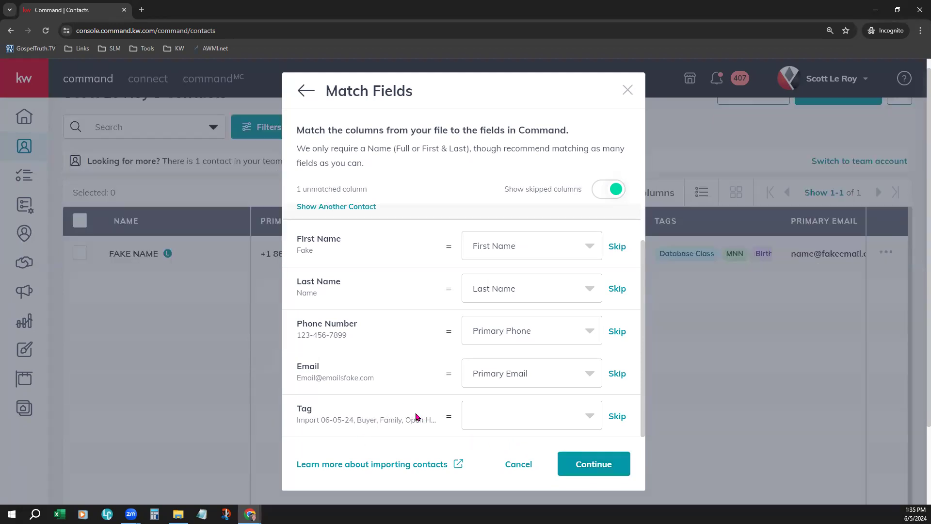
pyautogui.click(534, 423)
pyautogui.scroll(-6, 545, 405)
pyautogui.scroll(-4, 562, 405)
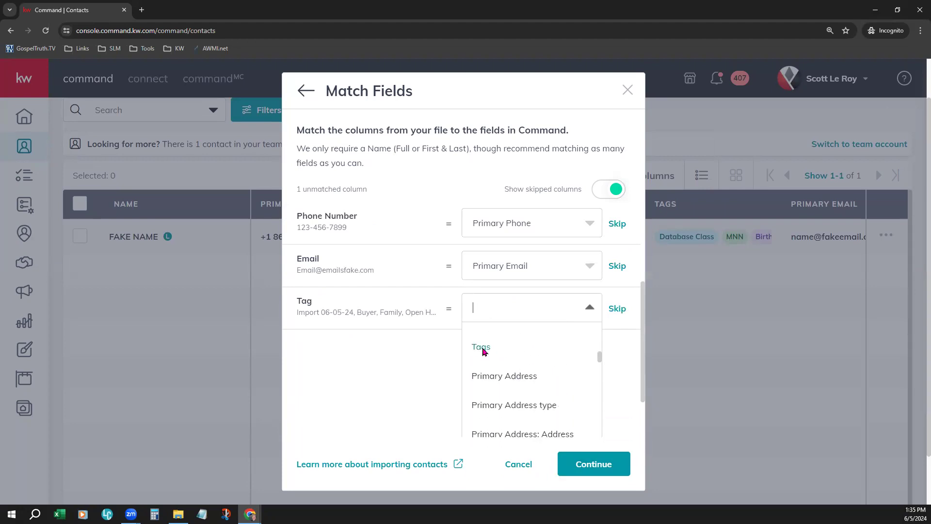
pyautogui.click(482, 347)
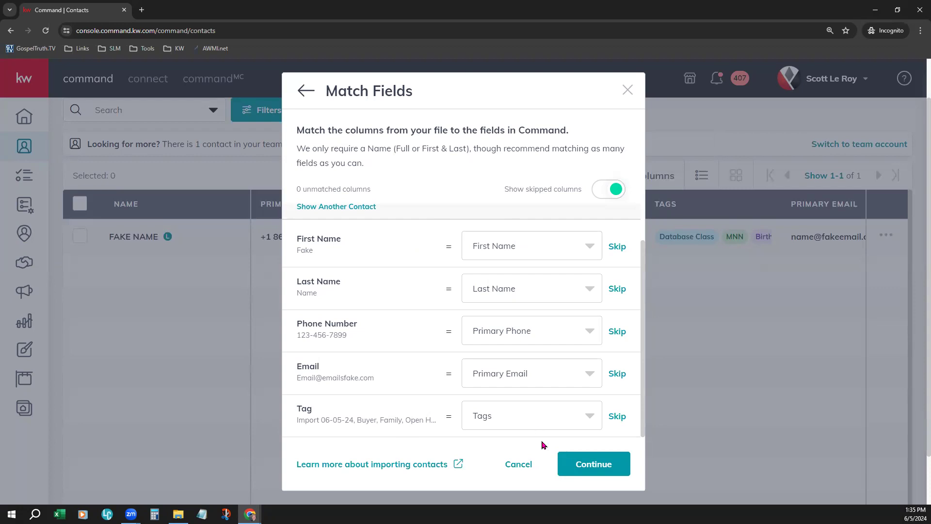
# Step: Continue to the import preview, check the mapped contact fields, and finalize the import, returning to the contacts list
pyautogui.click(580, 466)
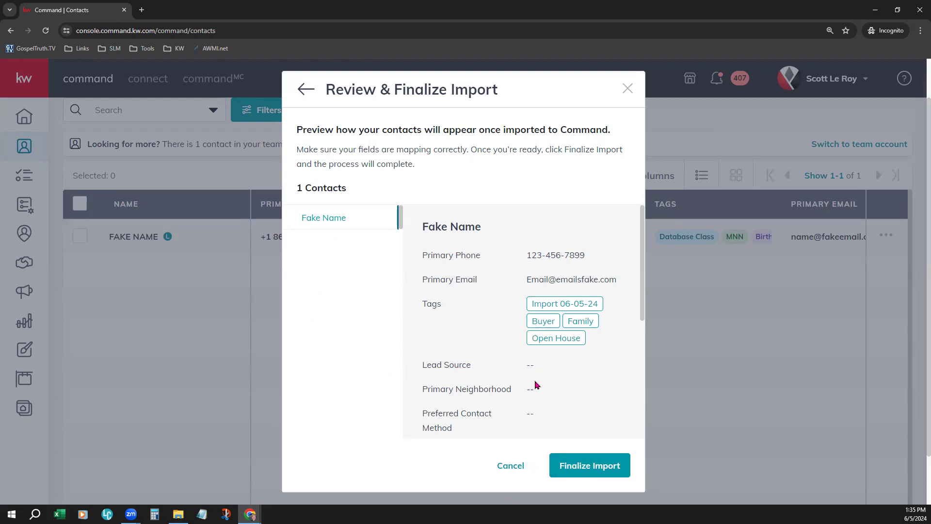
pyautogui.scroll(-2, 558, 394)
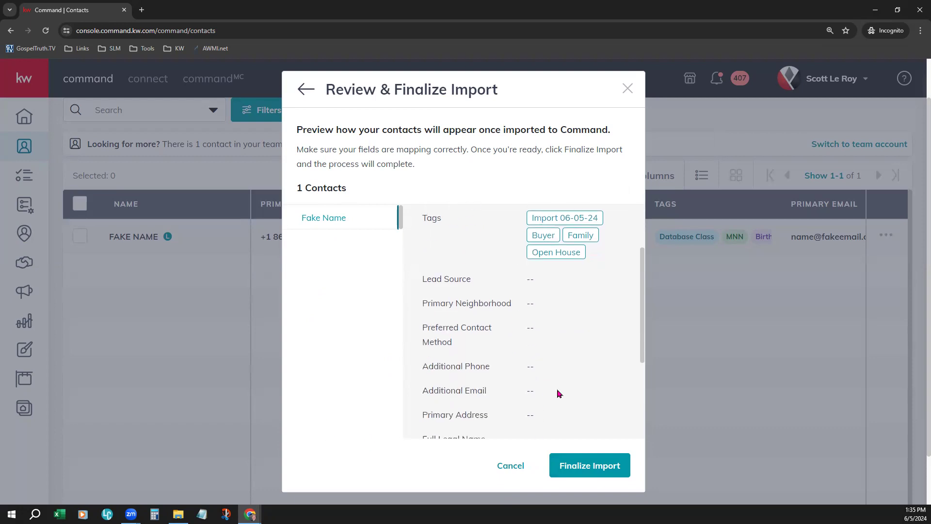
pyautogui.scroll(-1, 558, 393)
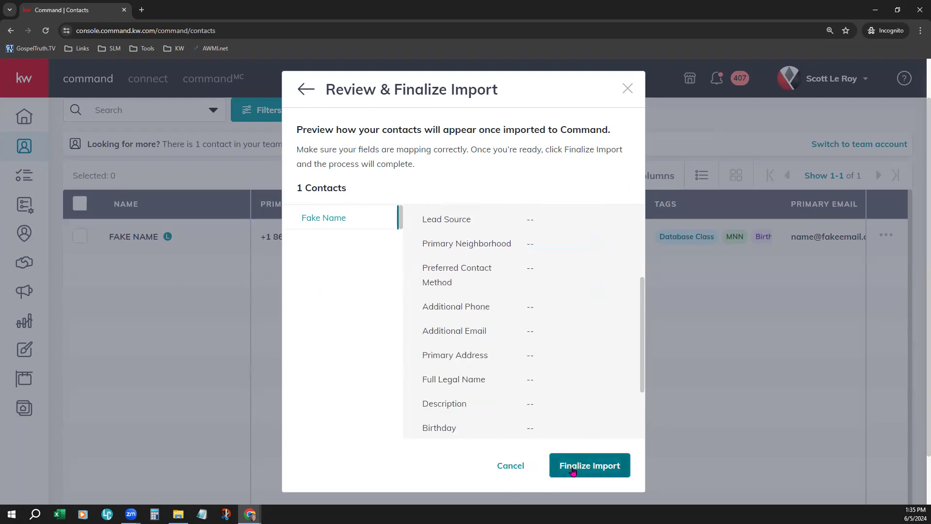
pyautogui.click(607, 466)
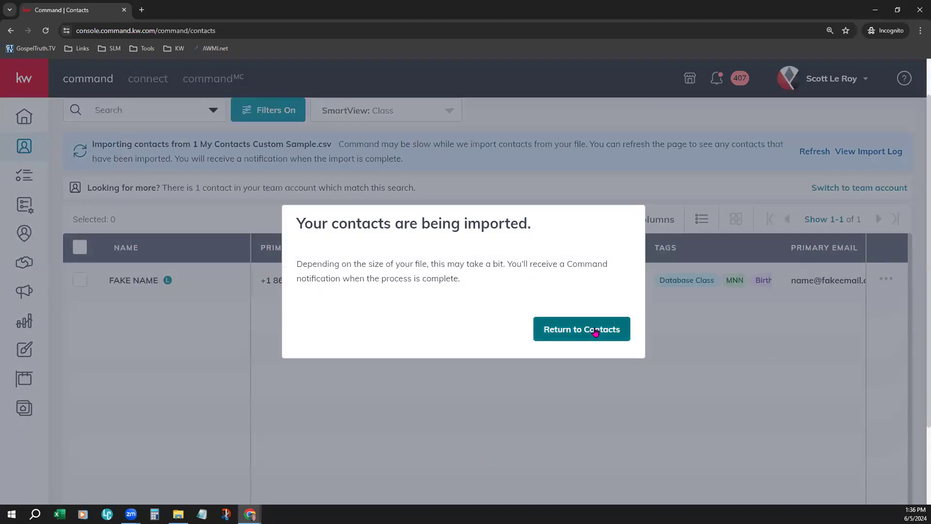
pyautogui.click(596, 332)
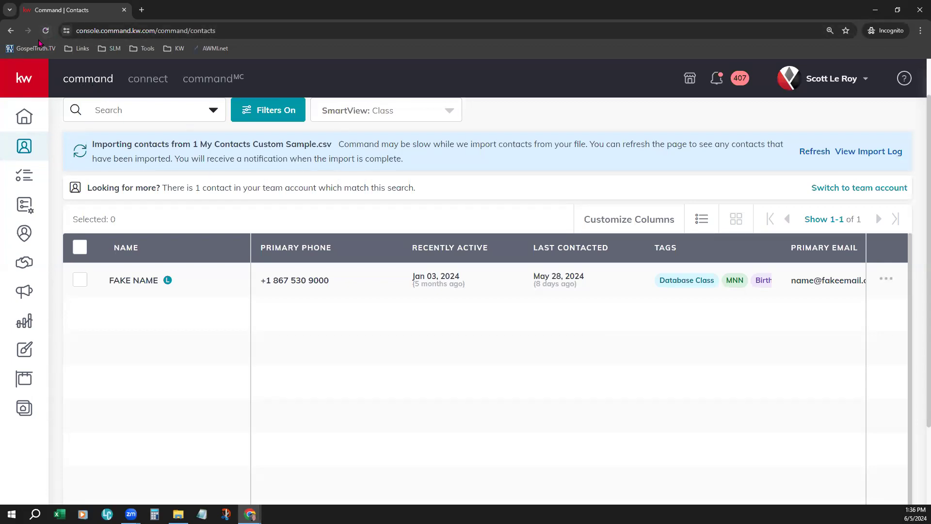
# Step: Refresh the contacts page and examine the latest Contact Import message in the notifications
pyautogui.click(48, 31)
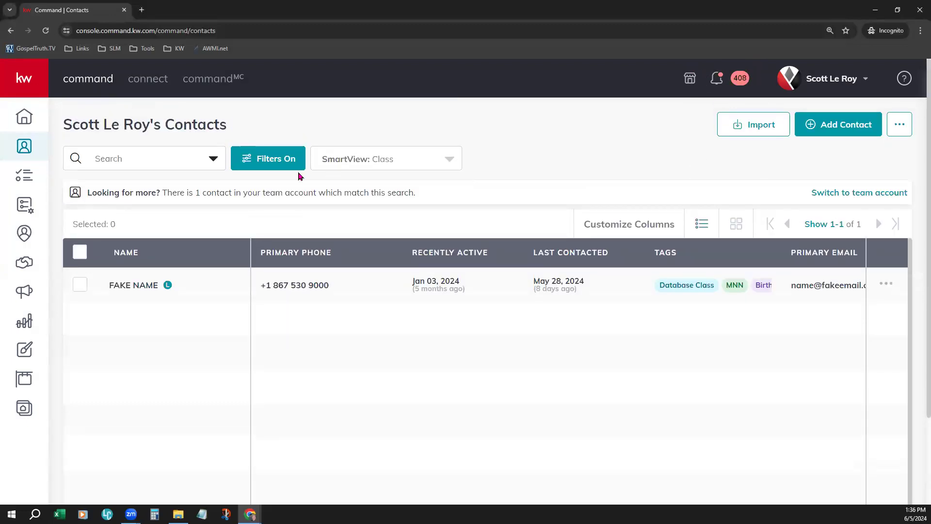
pyautogui.click(718, 79)
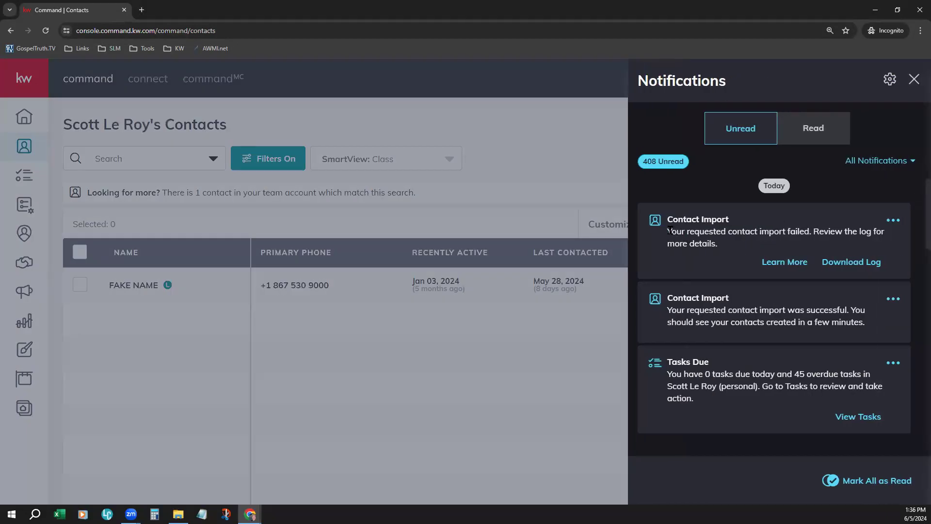
pyautogui.moveTo(674, 219); pyautogui.dragTo(740, 219)
pyautogui.moveTo(668, 236); pyautogui.dragTo(815, 232)
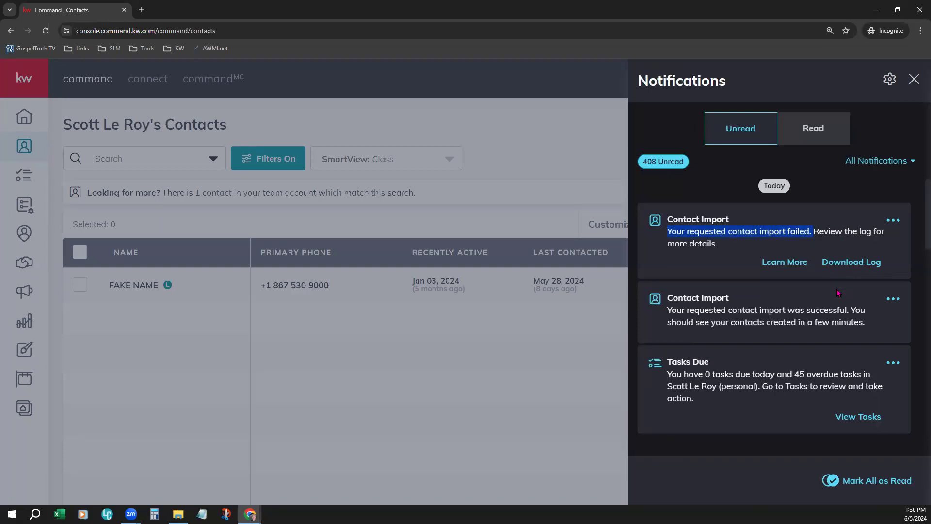
# Step: Download the contact import's log as a CSV file into Downloads, open it, and dismiss the notifications
pyautogui.click(853, 265)
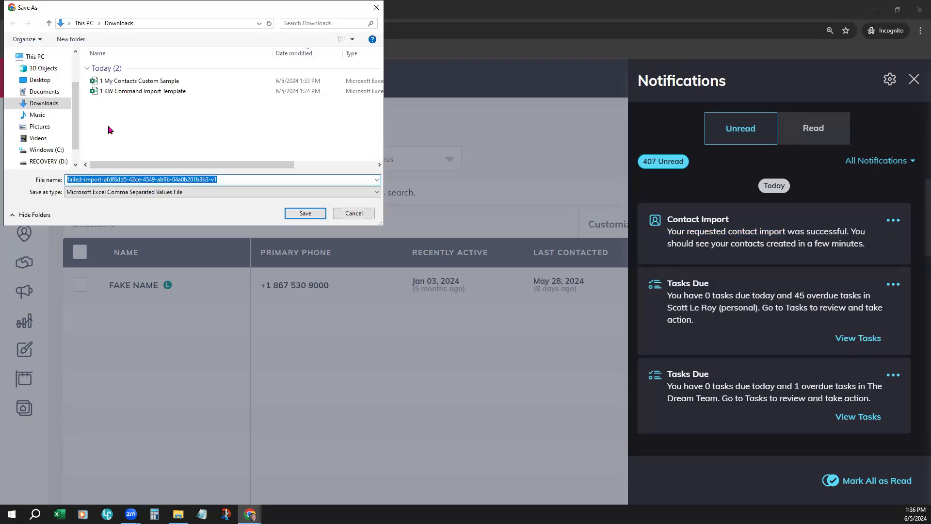
pyautogui.click(305, 215)
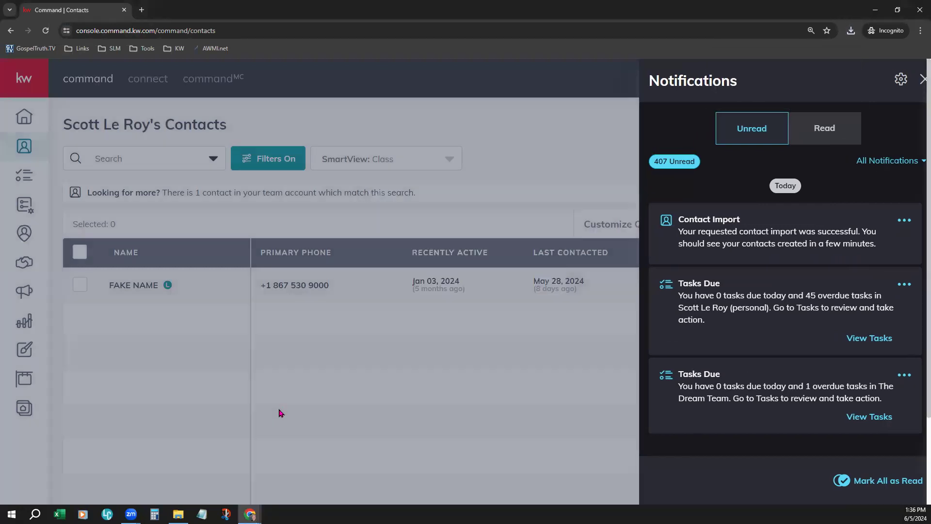
pyautogui.click(280, 413)
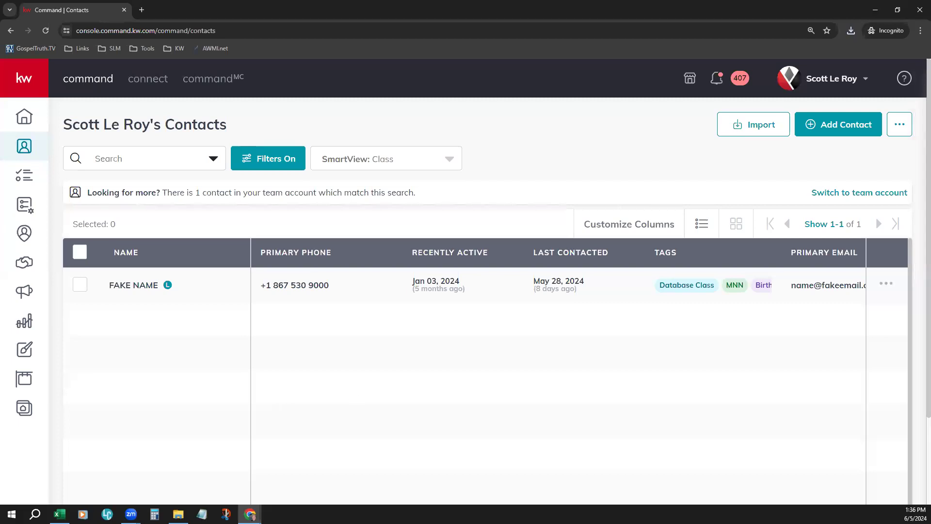
# Step: Switch to the 1 KW Command Import Template workbook in Excel and set the whole sheet's font size to 20
pyautogui.hotkey('alt', 'Tab')
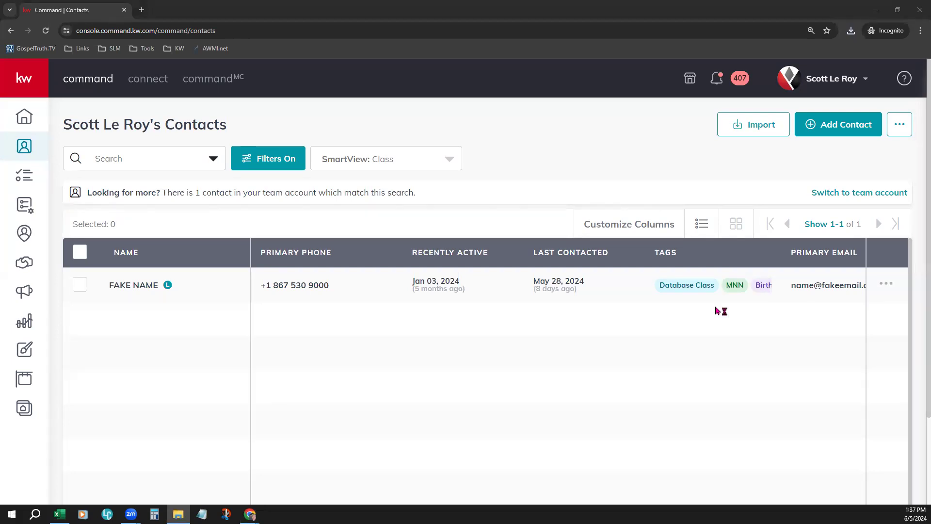
pyautogui.click(54, 516)
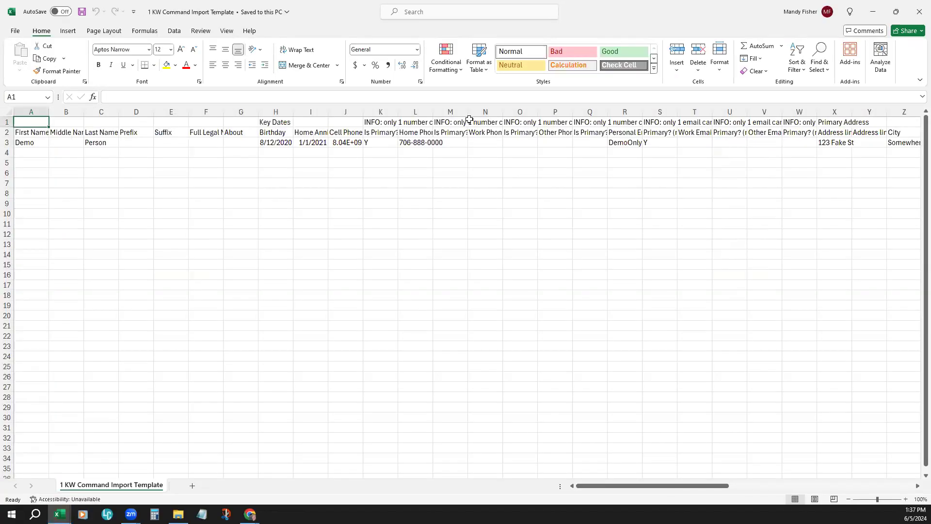
pyautogui.click(206, 245)
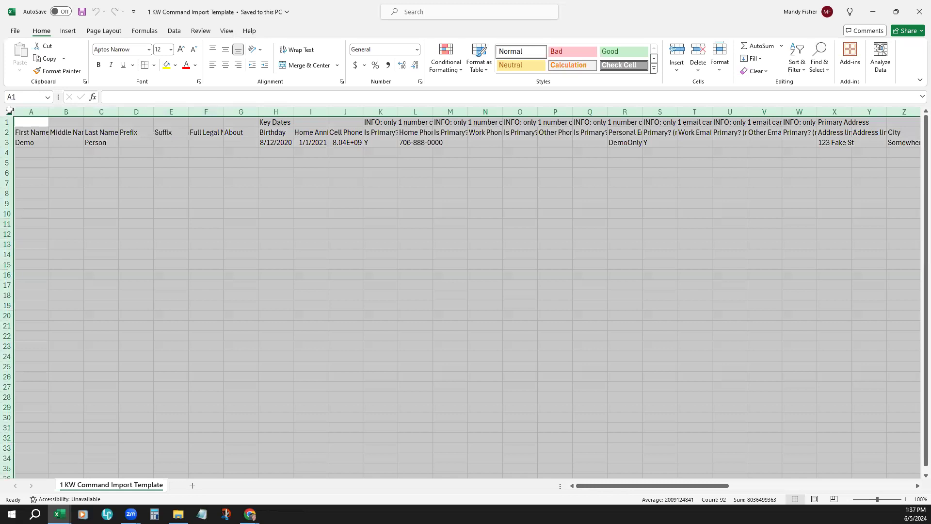
pyautogui.click(8, 112)
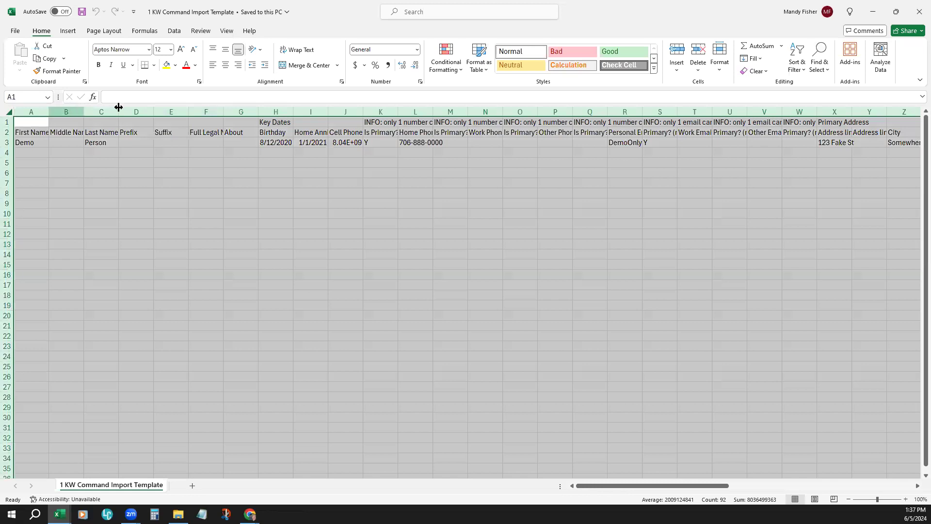
pyautogui.click(182, 49)
pyautogui.click(182, 49)
pyautogui.click(182, 50)
pyautogui.click(181, 50)
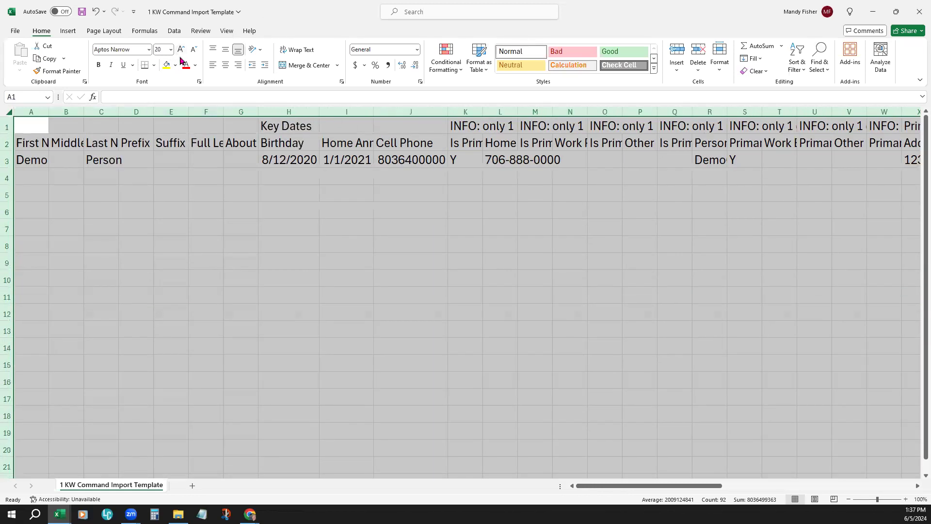
pyautogui.click(369, 300)
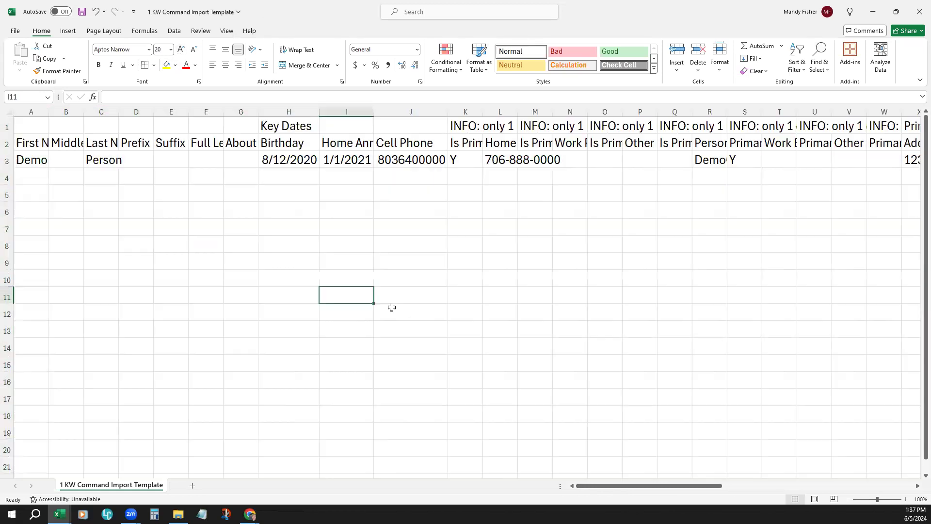
# Step: Autofit all column widths in the import template so the headers are fully readable
pyautogui.click(9, 111)
pyautogui.doubleClick(119, 111)
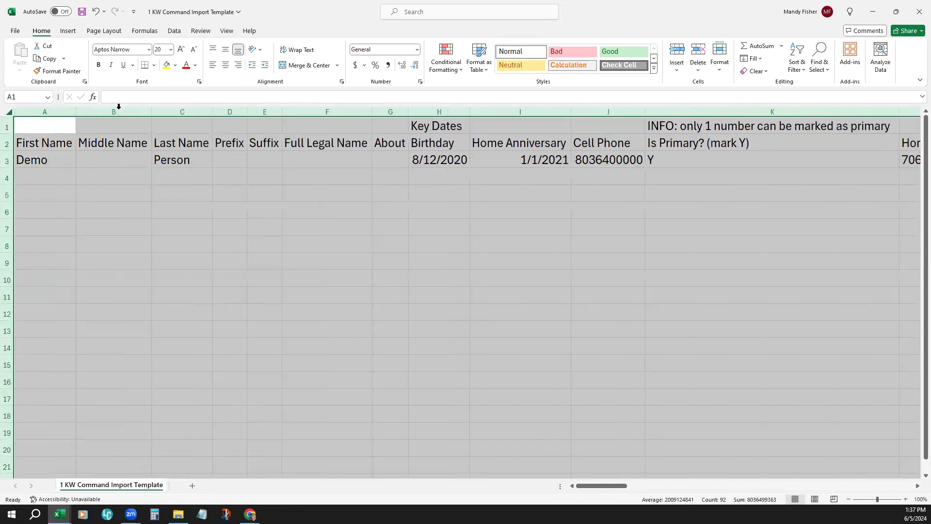
pyautogui.click(412, 130)
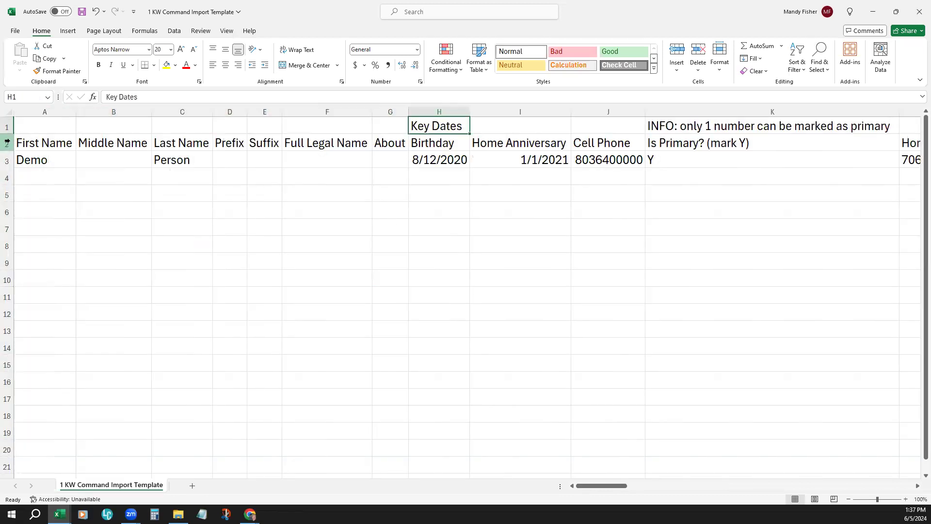
# Step: Highlight header rows 1 and 2 of the import template to examine them, and minimize that workbook
pyautogui.moveTo(9, 126); pyautogui.dragTo(8, 144)
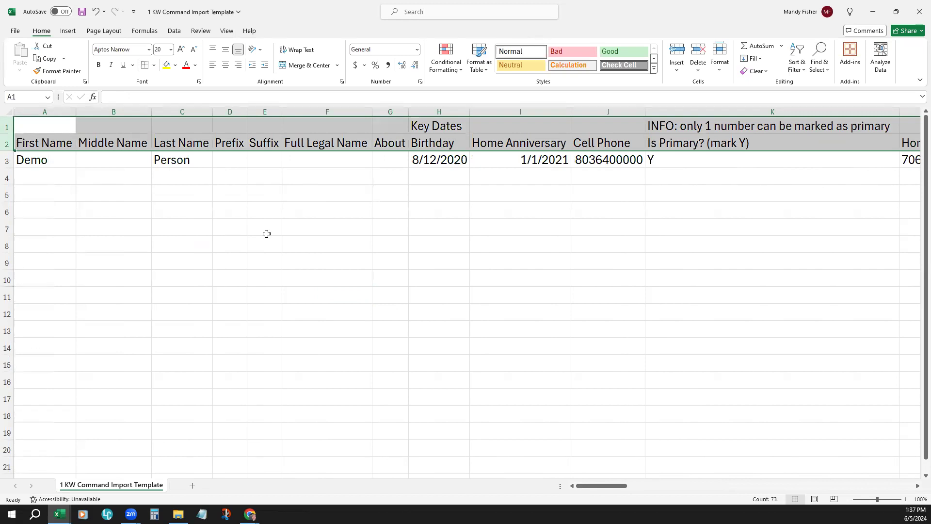
pyautogui.click(276, 138)
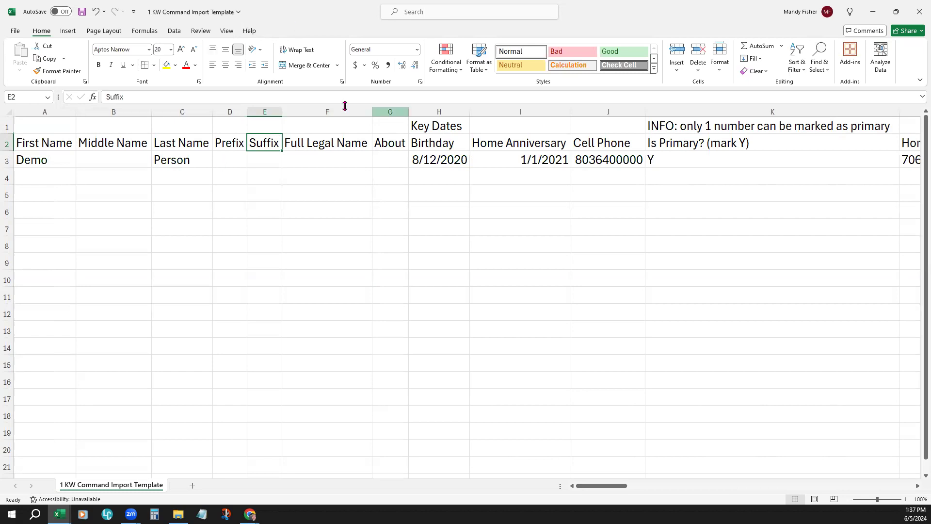
pyautogui.click(873, 13)
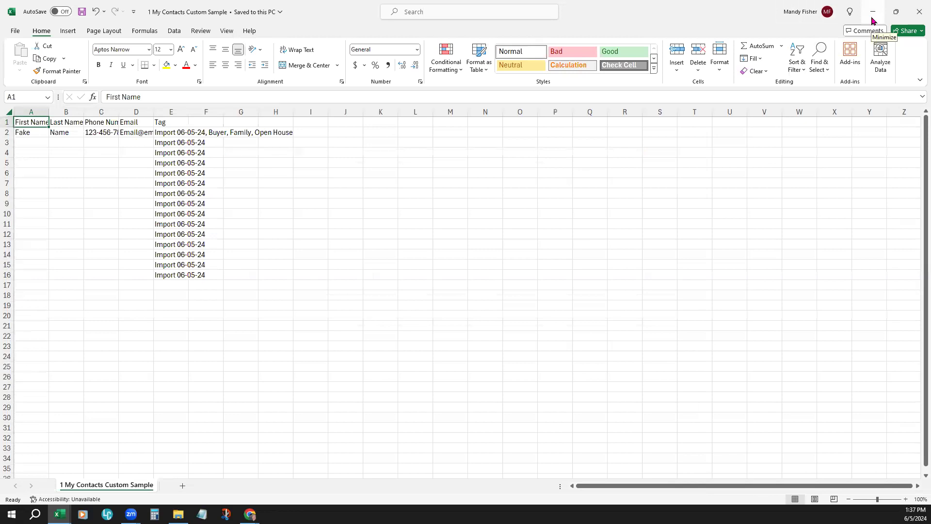
# Step: Set all text in the 1 My Contacts Custom Sample sheet to font size 18 and autofit the column widths
pyautogui.click(6, 113)
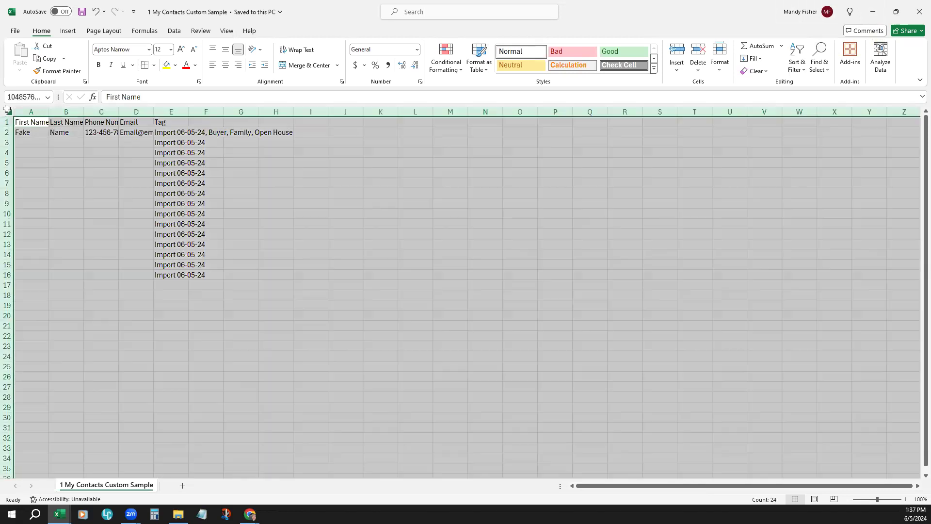
pyautogui.moveTo(48, 113); pyautogui.dragTo(48, 113)
pyautogui.doubleClick(48, 112)
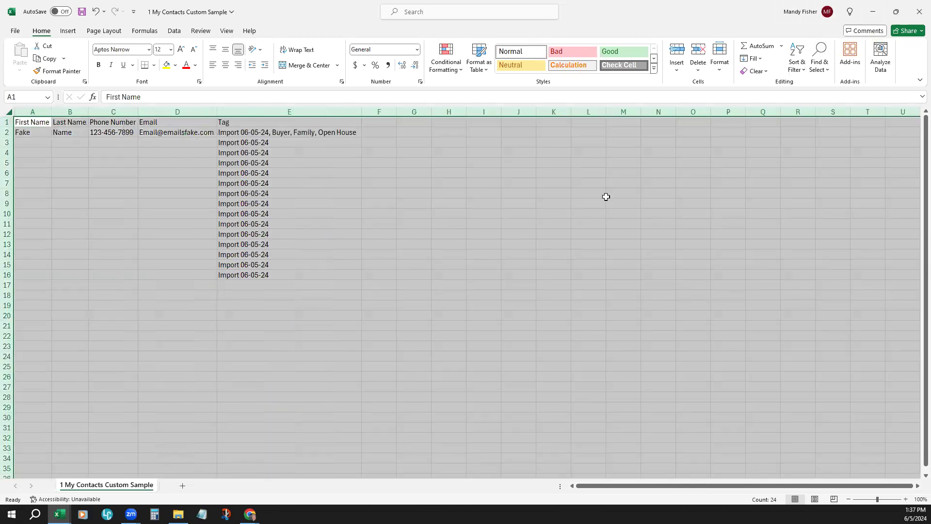
pyautogui.click(182, 49)
pyautogui.click(181, 49)
pyautogui.click(182, 49)
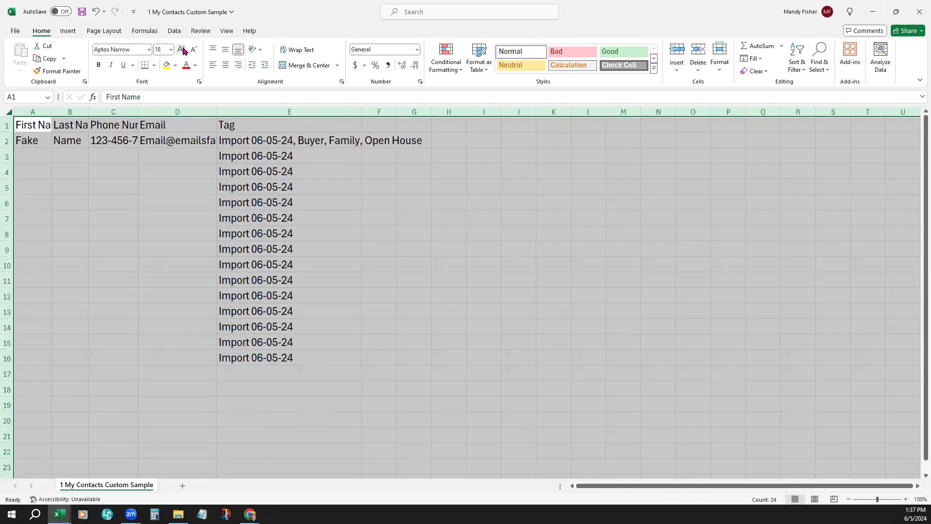
pyautogui.moveTo(54, 111); pyautogui.dragTo(55, 111)
pyautogui.doubleClick(54, 112)
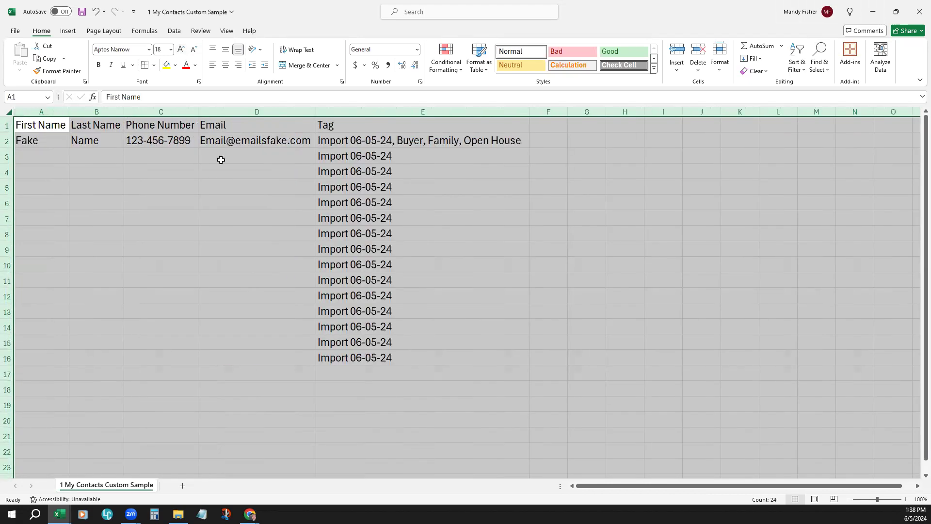
# Step: Highlight row 1 and row 2 of the custom sample to compare its single header row with the contact data
pyautogui.click(220, 186)
pyautogui.click(291, 122)
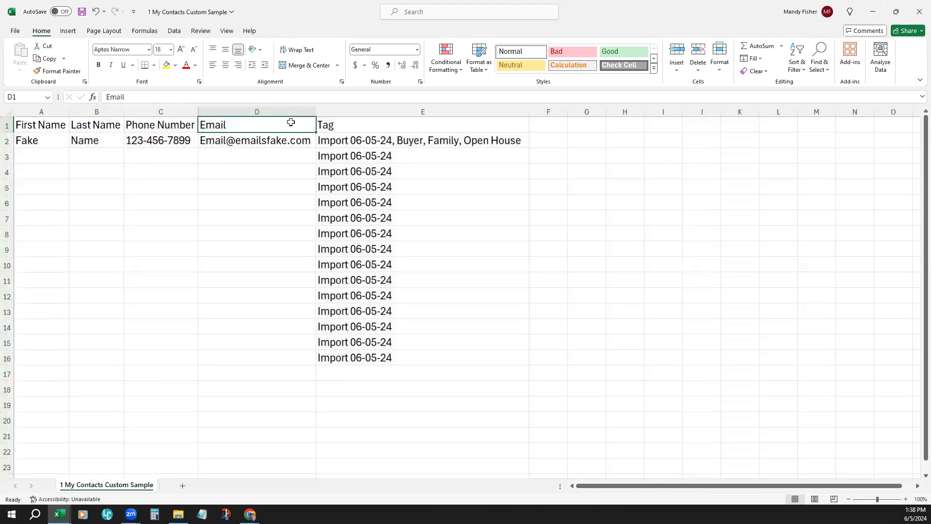
pyautogui.click(8, 123)
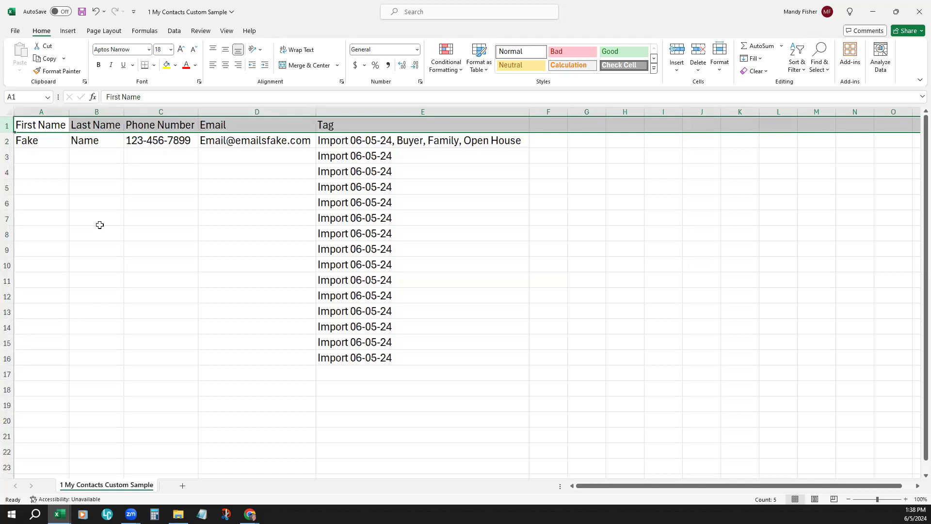
pyautogui.click(6, 142)
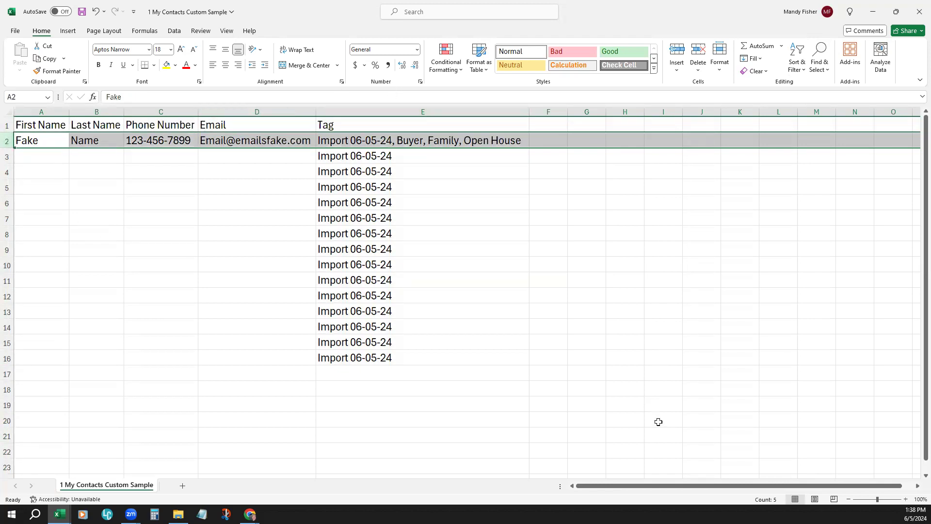
pyautogui.click(637, 380)
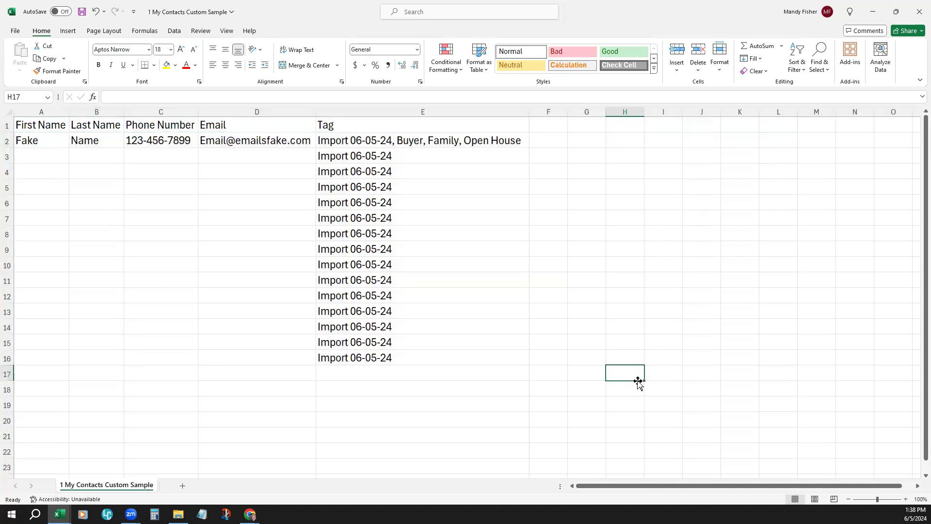
# Step: Minimize the custom sample workbook, keeping it open, and bring up the downloaded failed-import log
pyautogui.click(918, 16)
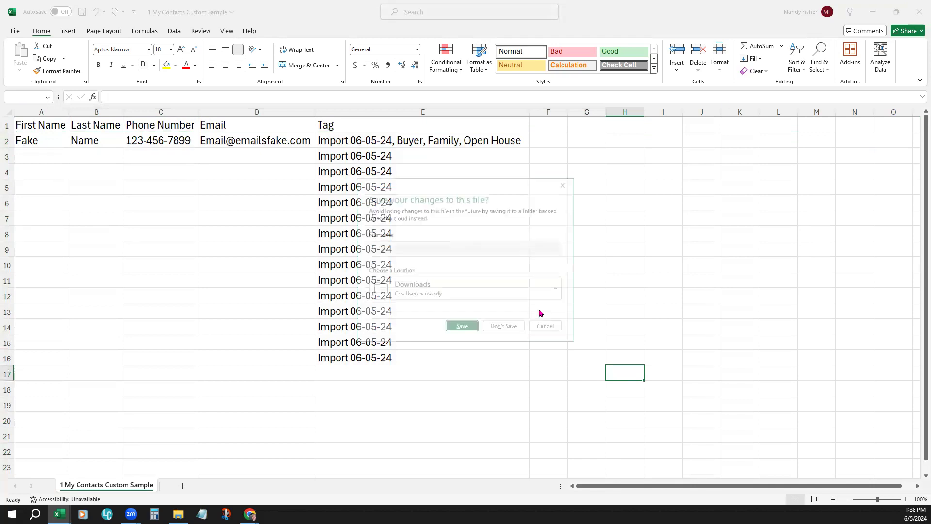
pyautogui.click(546, 329)
pyautogui.click(875, 12)
pyautogui.click(160, 267)
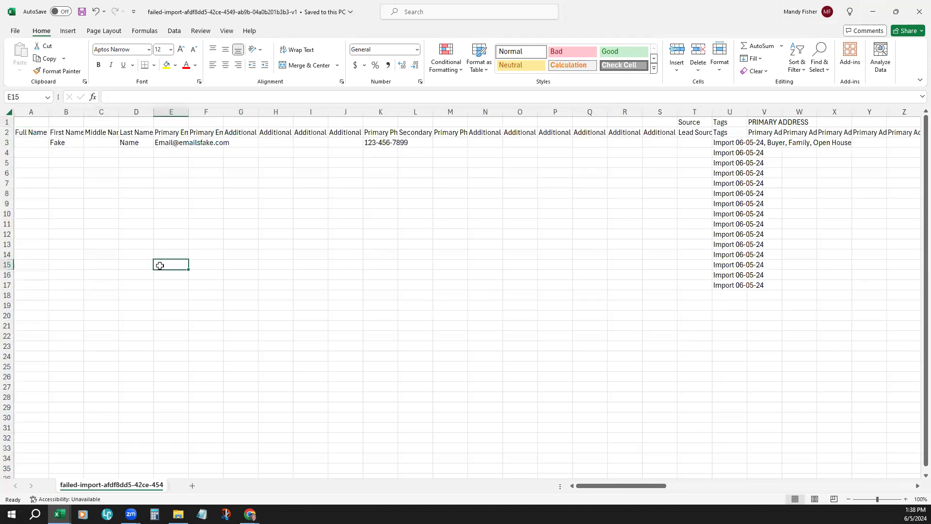
# Step: Enlarge the failed-import log to 130% and highlight its Validation Error column CJ to examine the reasons for rejection
pyautogui.click(9, 112)
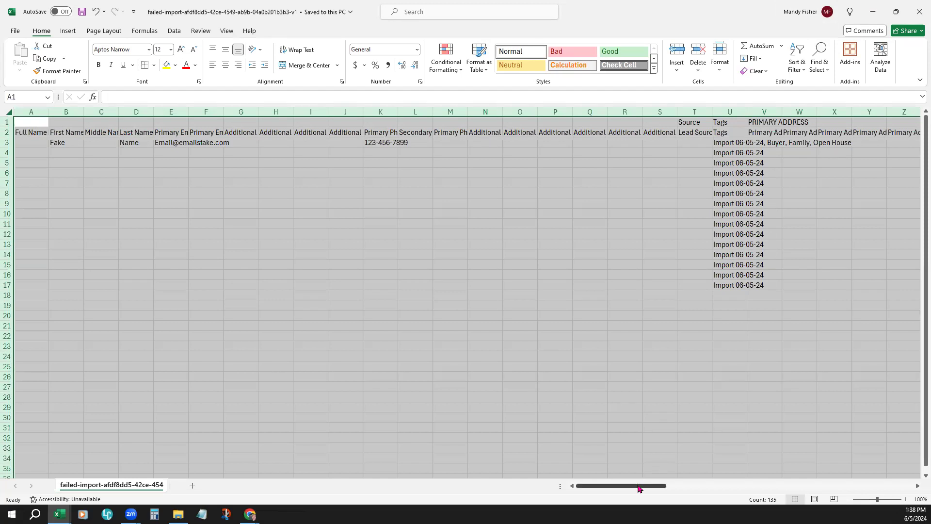
pyautogui.click(906, 499)
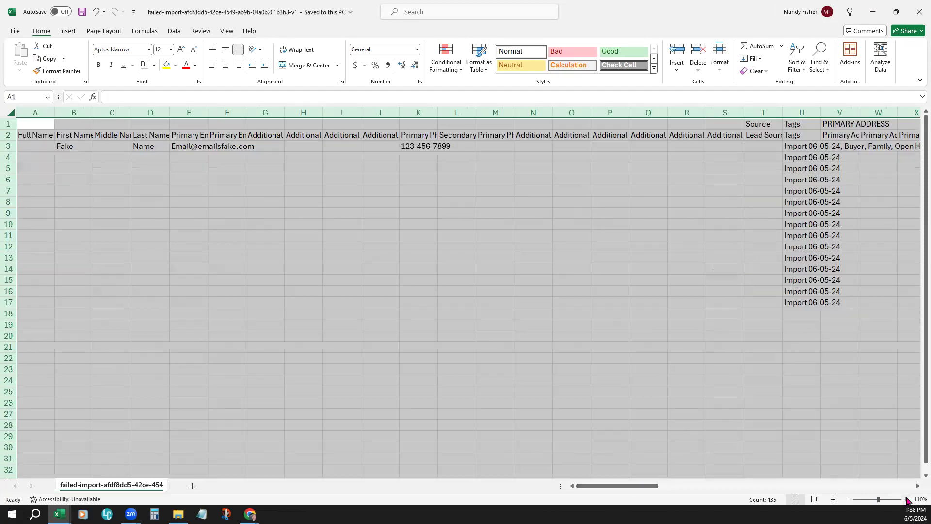
pyautogui.click(906, 499)
pyautogui.click(906, 499)
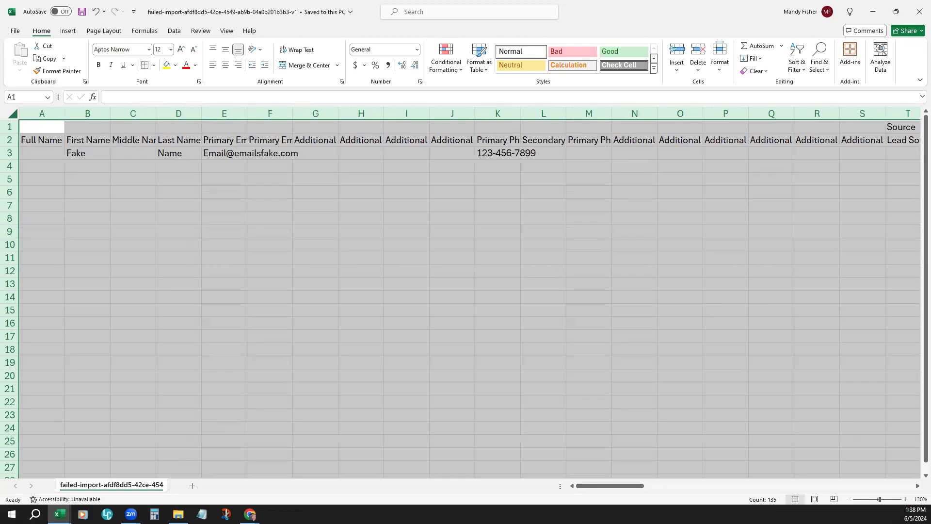
pyautogui.moveTo(636, 490); pyautogui.dragTo(903, 483)
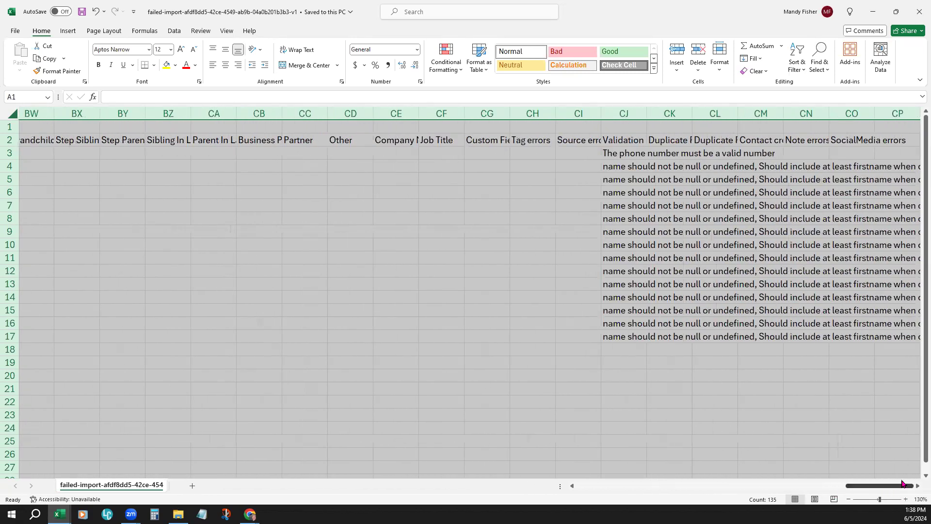
pyautogui.click(619, 114)
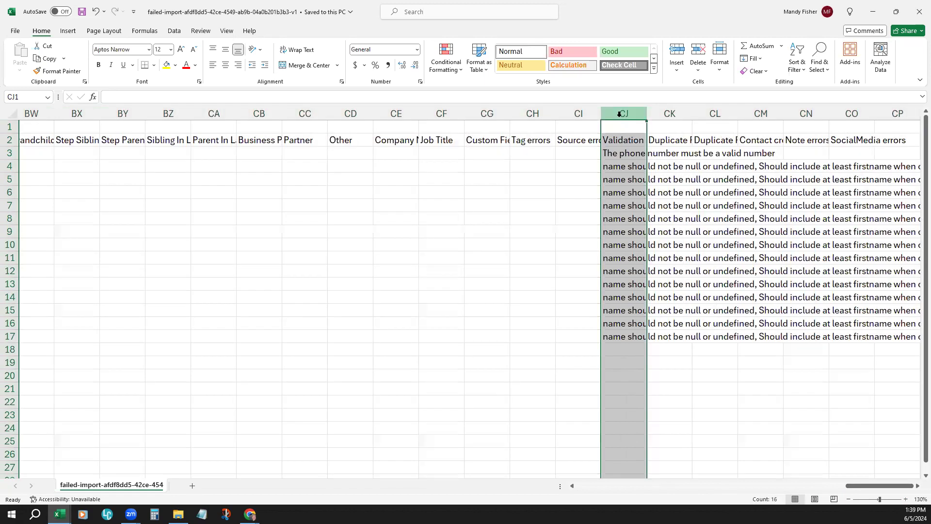
pyautogui.click(918, 487)
pyautogui.click(918, 487)
pyautogui.click(919, 487)
pyautogui.click(918, 487)
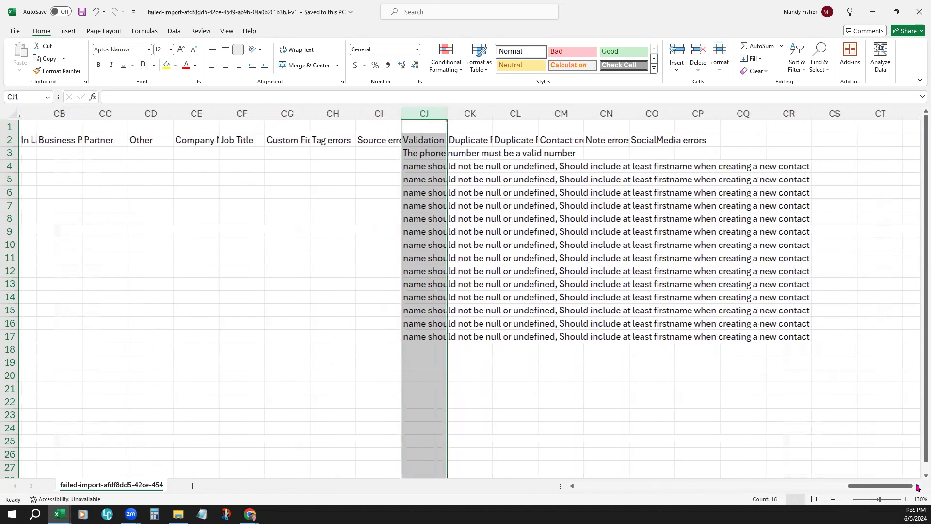
pyautogui.click(918, 488)
# Step: Widen the error columns CH through CO equally so their headings are easier to read
pyautogui.click(276, 113)
pyautogui.moveTo(302, 111); pyautogui.dragTo(726, 113)
pyautogui.moveTo(294, 119); pyautogui.dragTo(344, 119)
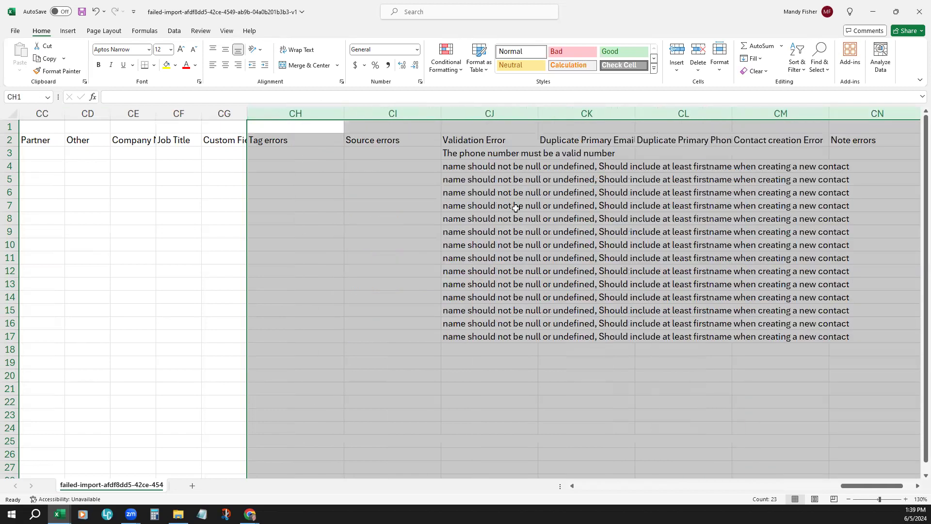
pyautogui.moveTo(856, 486); pyautogui.dragTo(882, 487)
pyautogui.click(423, 377)
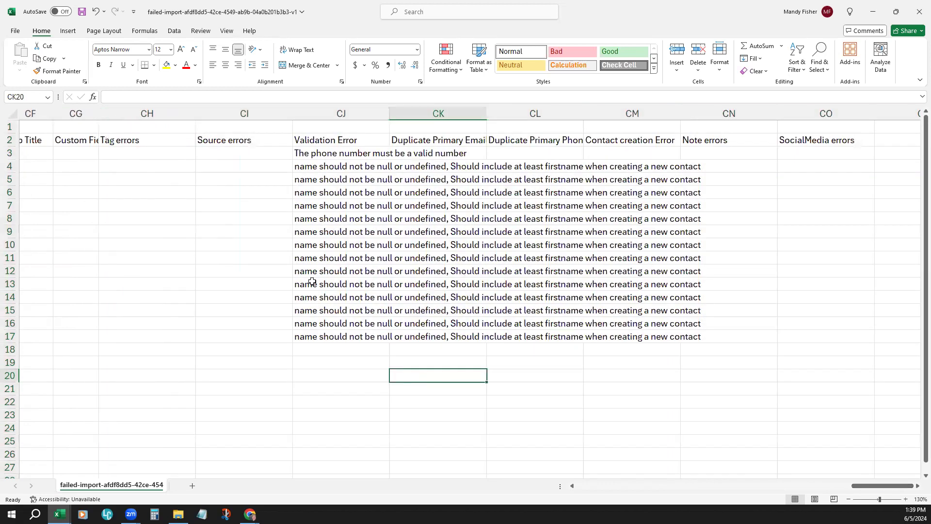
# Step: Examine the Tag errors, Source errors and Validation Error columns, and highlight row 3 to read its error
pyautogui.click(141, 112)
pyautogui.click(243, 114)
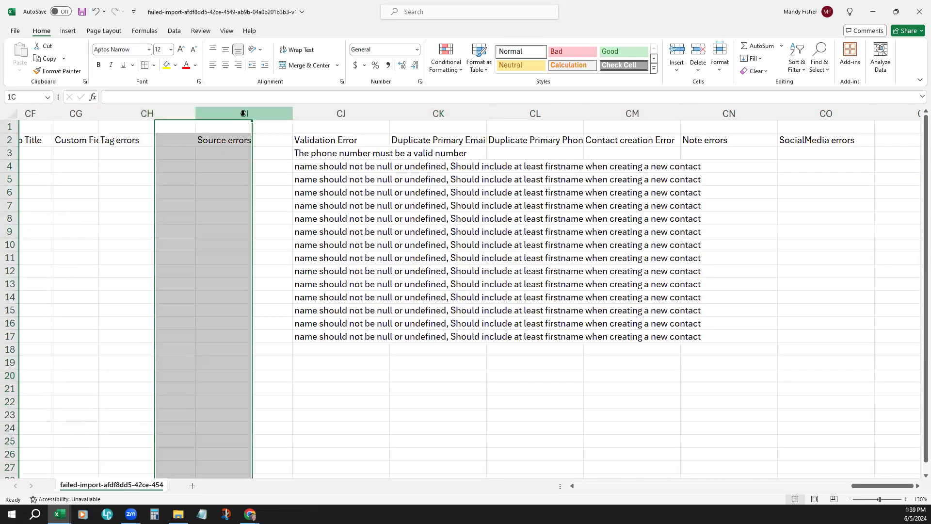
pyautogui.click(322, 112)
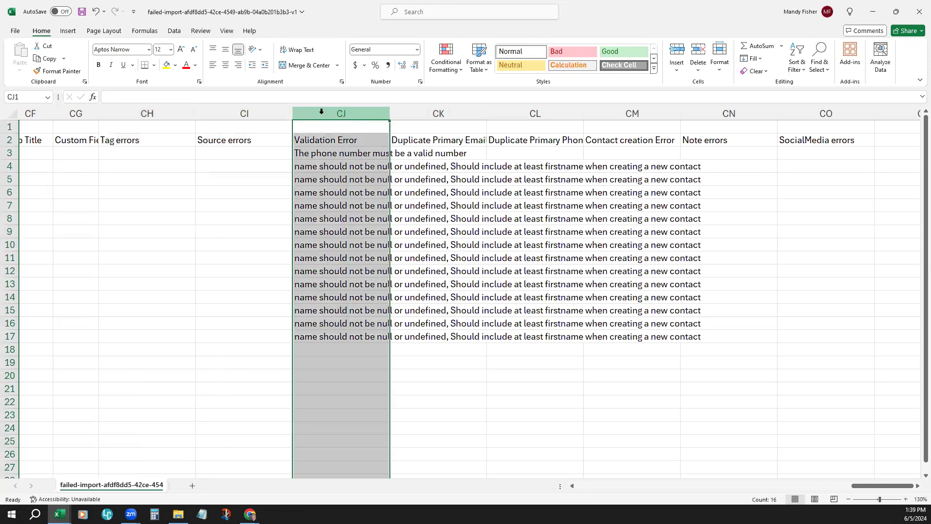
pyautogui.click(323, 153)
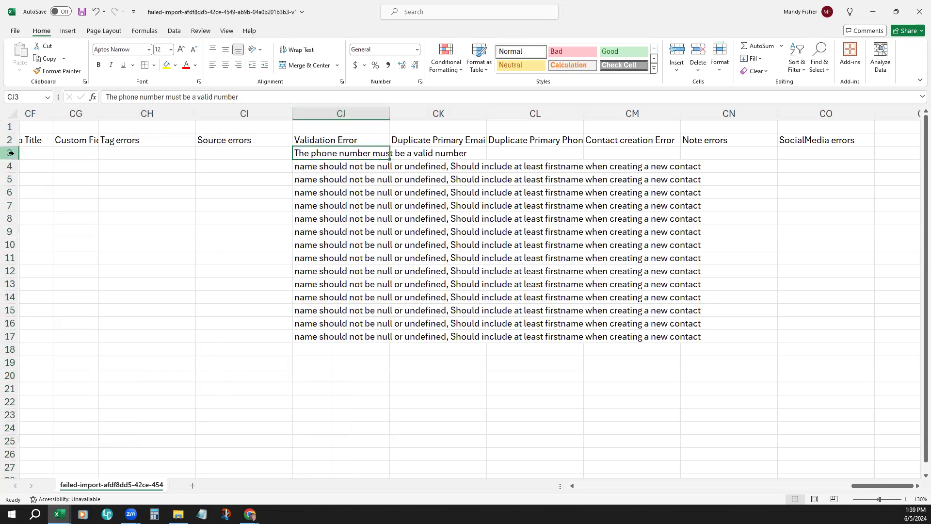
pyautogui.click(11, 153)
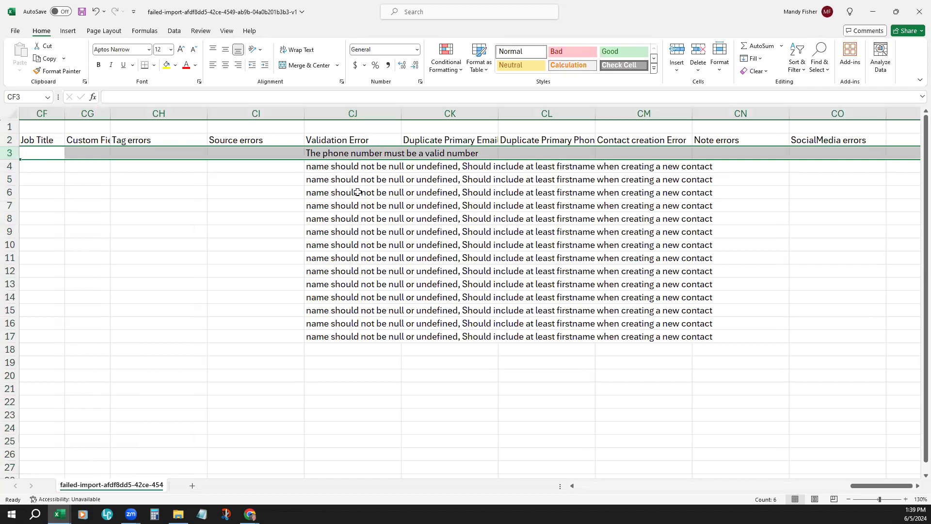
# Step: Highlight rows 4 to 17 to examine their validation errors, and close the log without saving changes
pyautogui.click(316, 167)
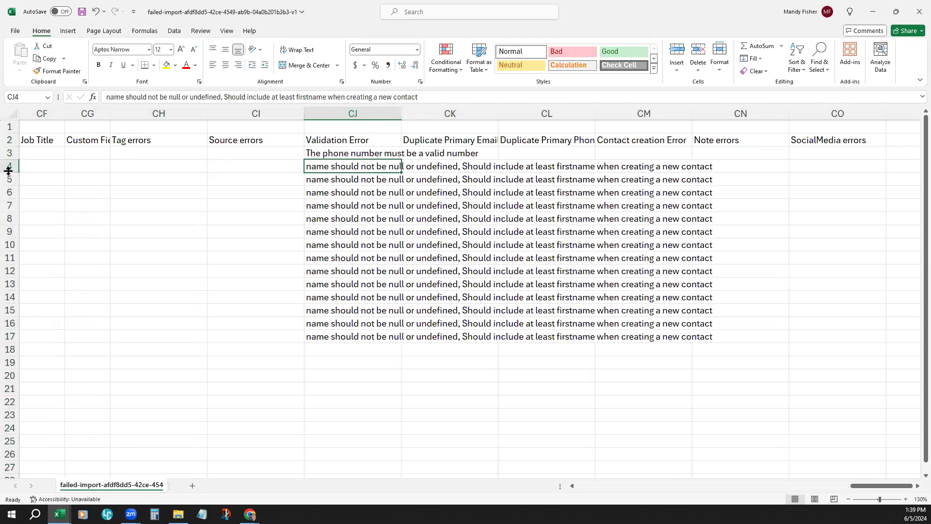
pyautogui.moveTo(7, 165); pyautogui.dragTo(4, 339)
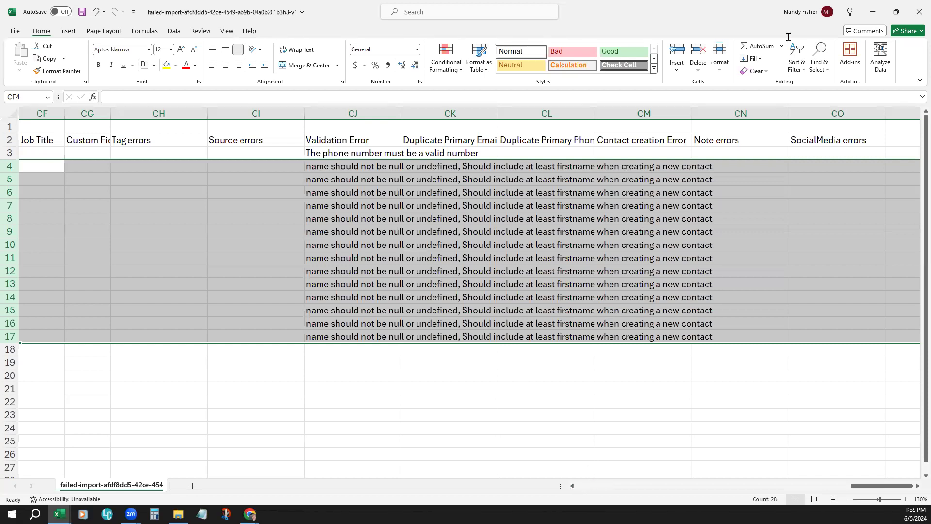
pyautogui.click(916, 22)
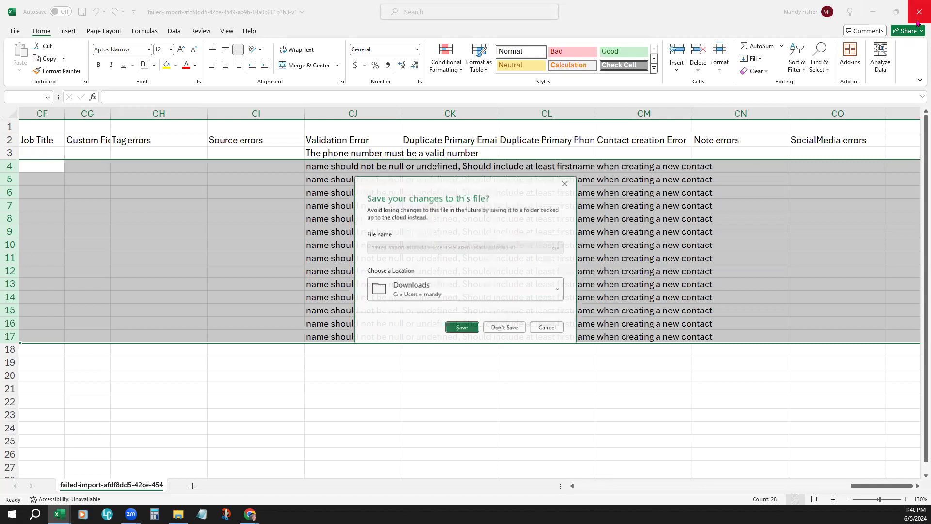
pyautogui.click(509, 328)
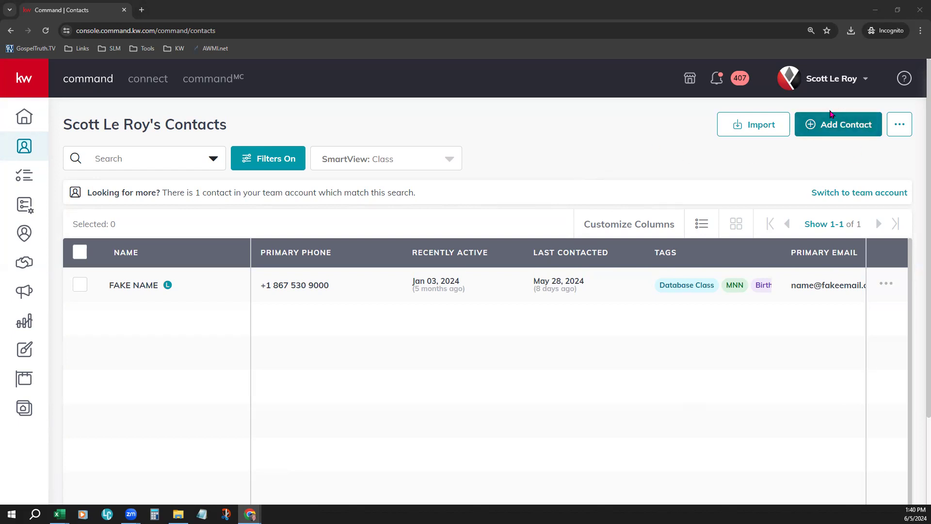
# Step: Start adding a new contact in KW Command and enter the contact's full name
pyautogui.click(853, 122)
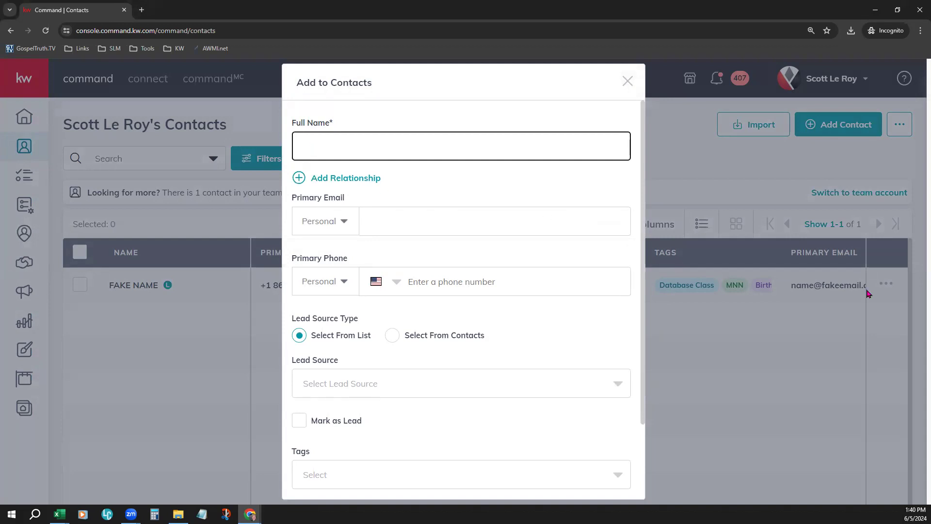
pyautogui.write('Demo Person')
# Step: Add a Business Partner relationship to the new contact, searching by first name and choosing the first matching existing contact
pyautogui.click(347, 179)
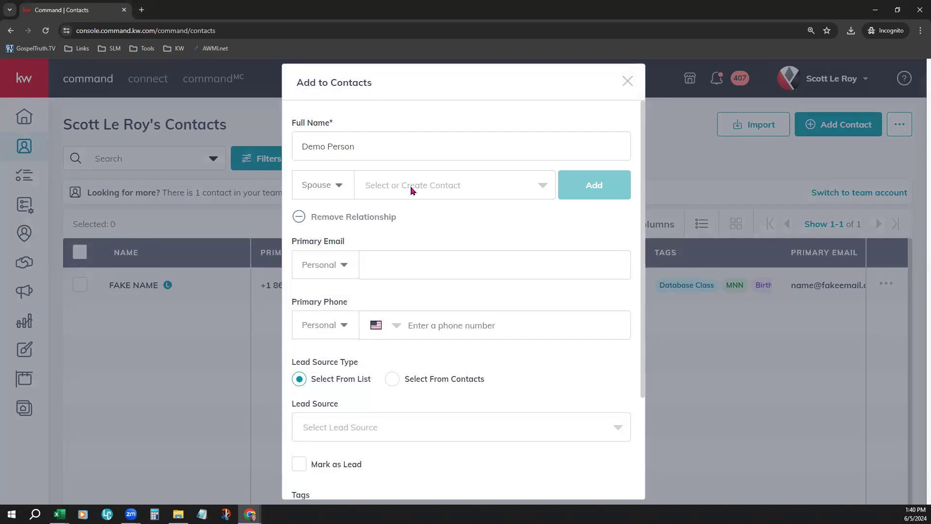
pyautogui.click(336, 186)
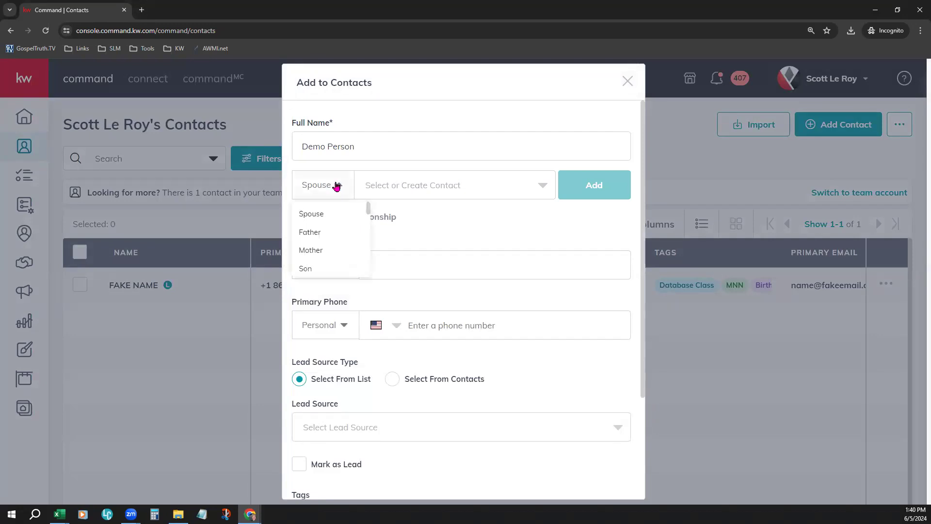
pyautogui.scroll(-5, 338, 233)
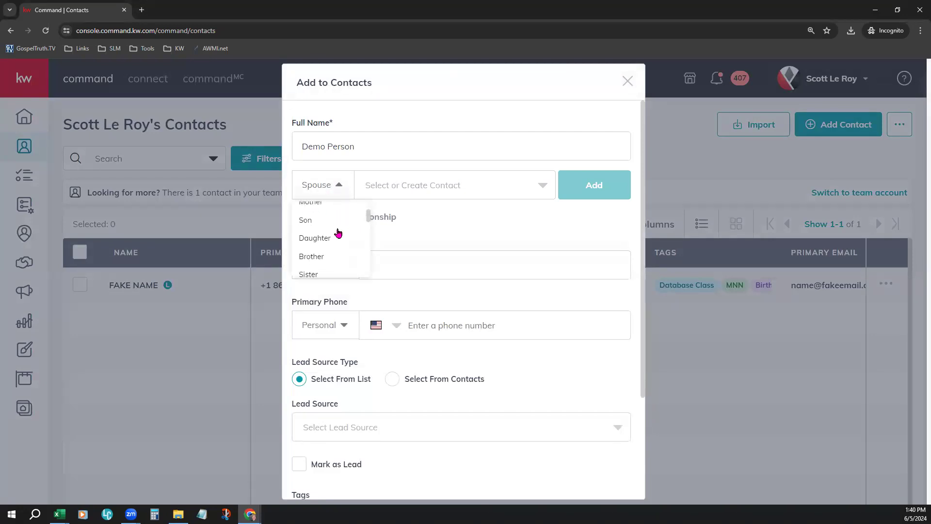
pyautogui.scroll(-5, 339, 232)
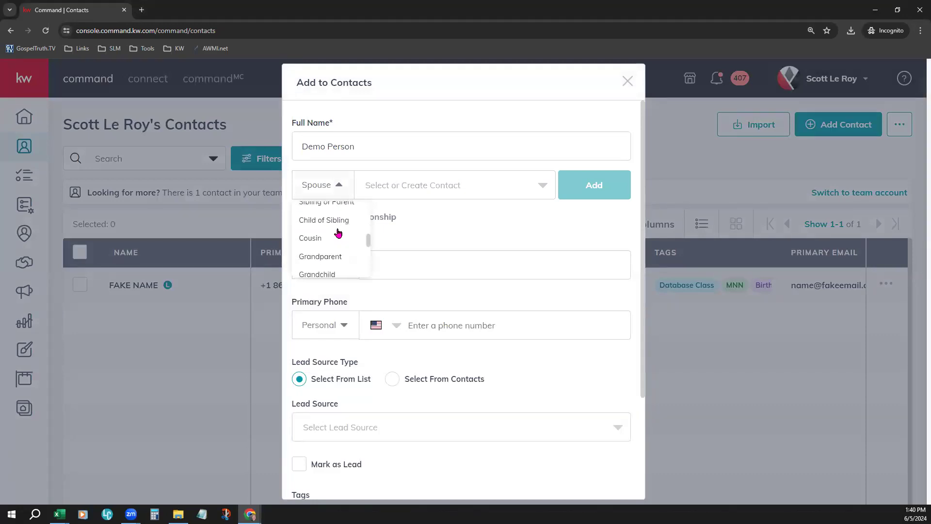
pyautogui.scroll(-3, 336, 233)
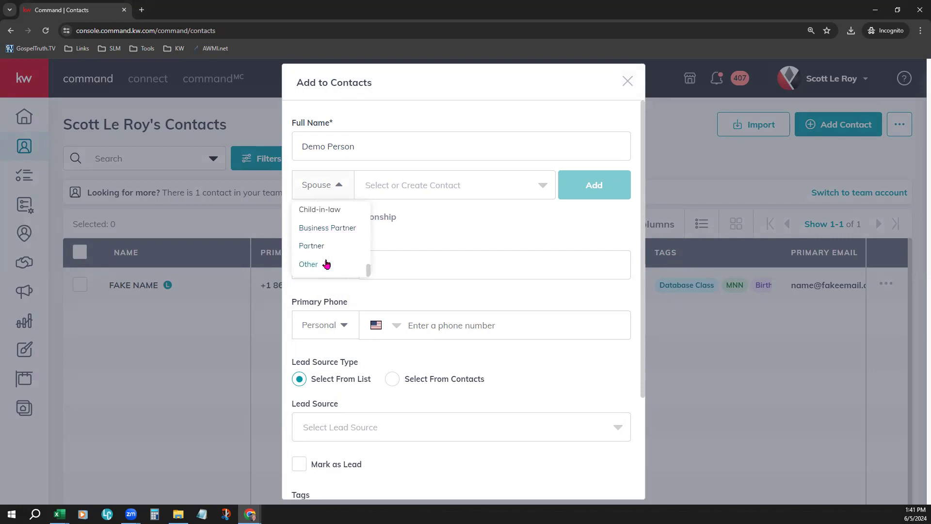
pyautogui.click(347, 227)
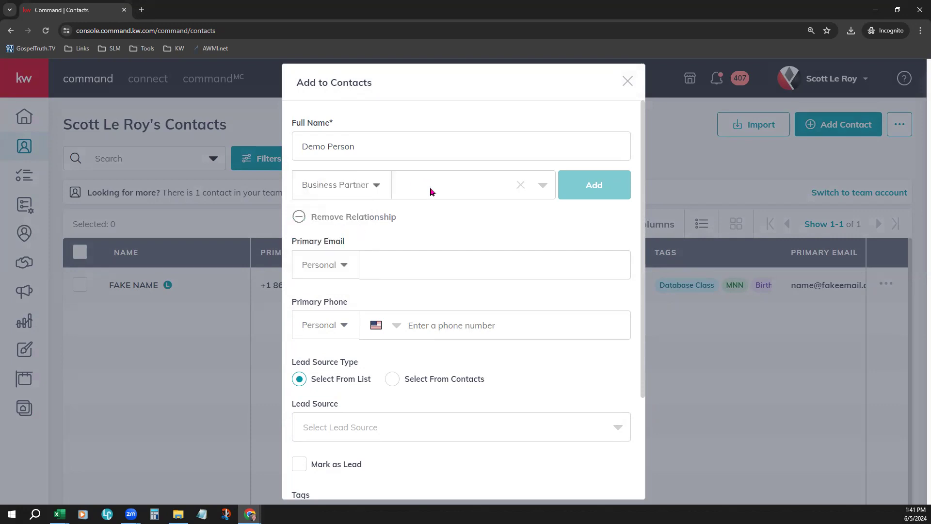
pyautogui.click(431, 191)
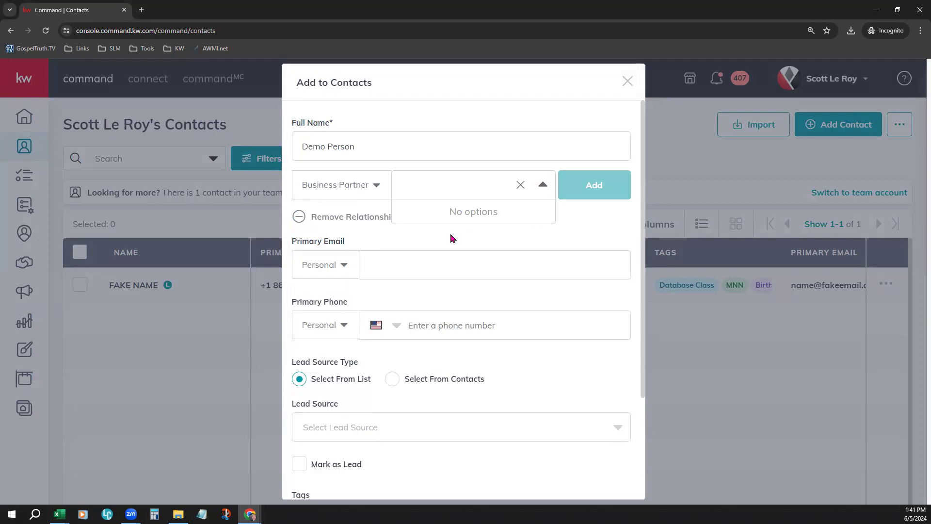
pyautogui.write('Joe')
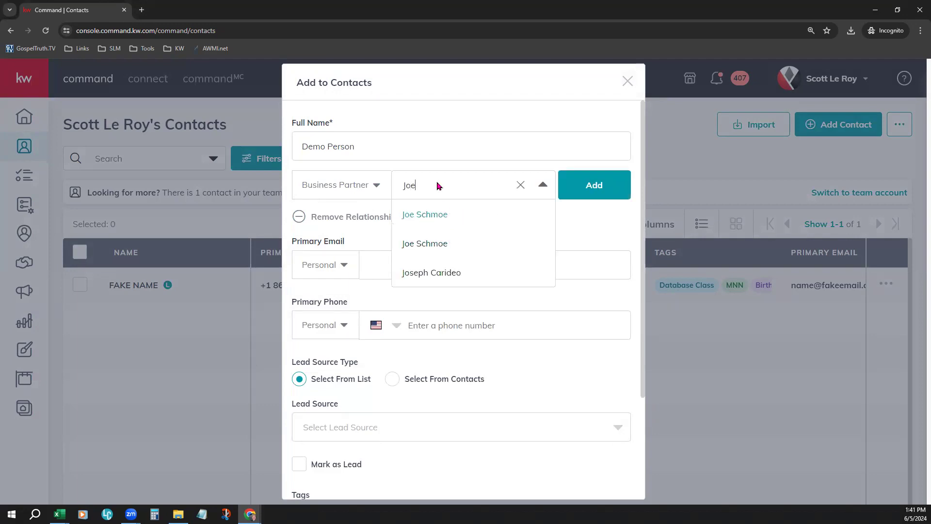
pyautogui.click(450, 224)
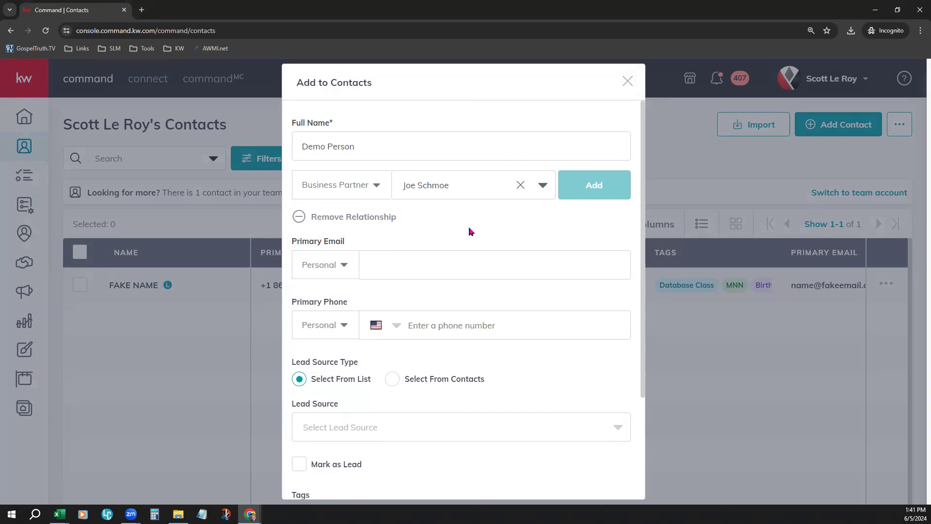
# Step: Enter the new contact's primary email address and check the email type options, keeping Personal
pyautogui.scroll(-1, 469, 231)
pyautogui.click(374, 213)
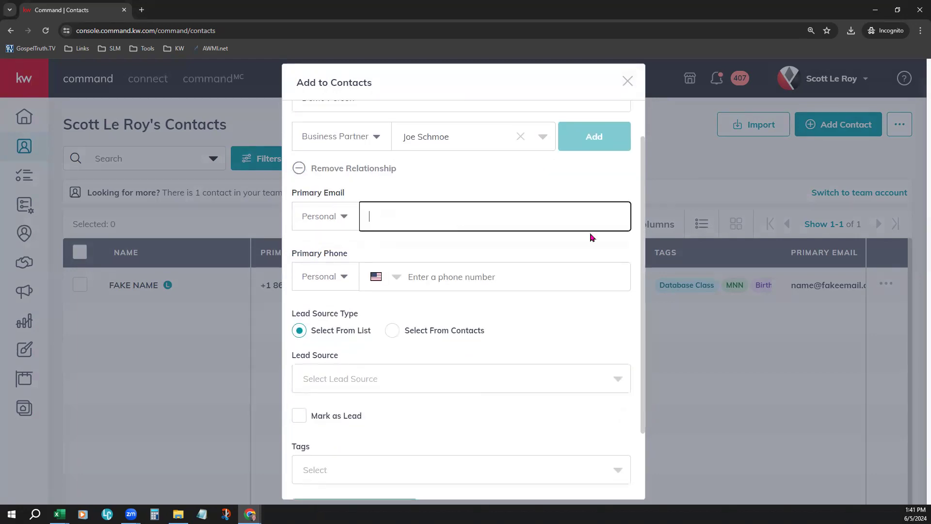
pyautogui.write('Primary@email.com')
pyautogui.scroll(-1, 549, 254)
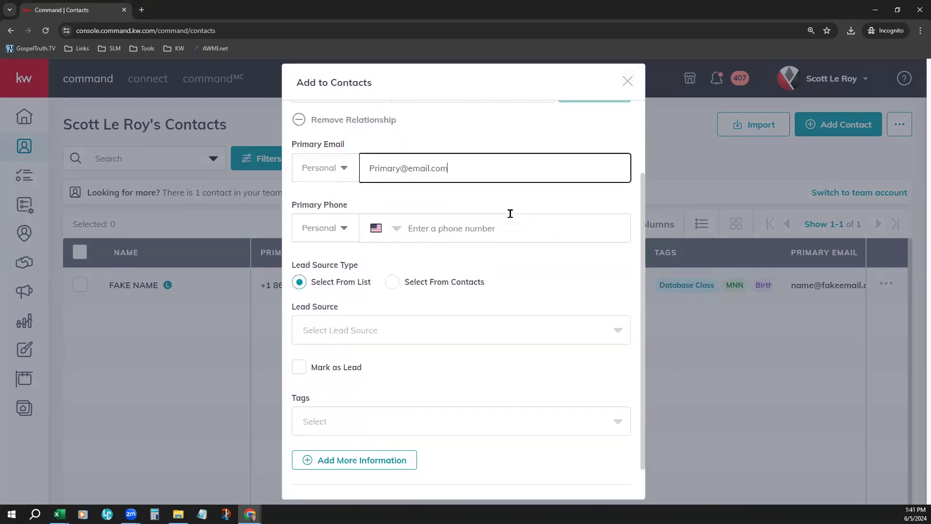
pyautogui.click(334, 173)
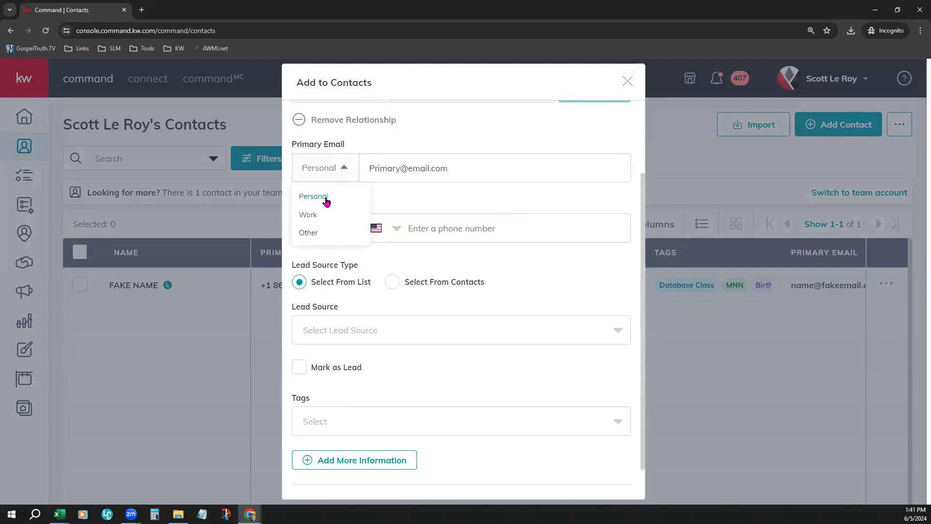
pyautogui.click(395, 195)
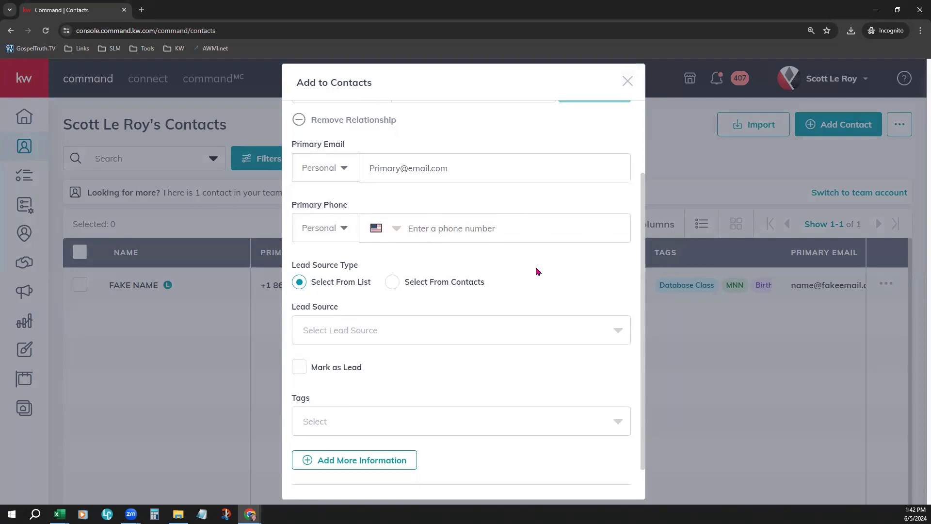
# Step: Browse the Lead Source options without choosing one, and set the Lead Source Type to Select From Contacts
pyautogui.scroll(-1, 536, 270)
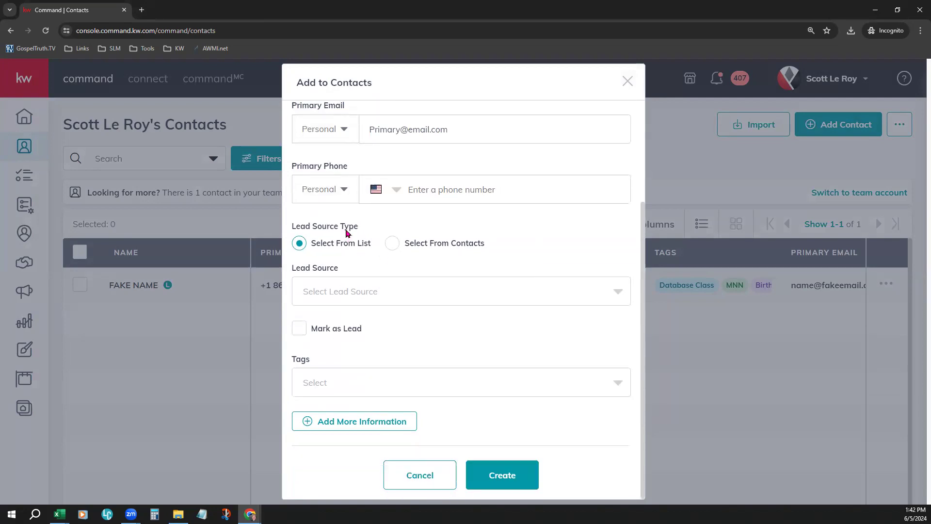
pyautogui.click(351, 300)
pyautogui.scroll(-5, 430, 348)
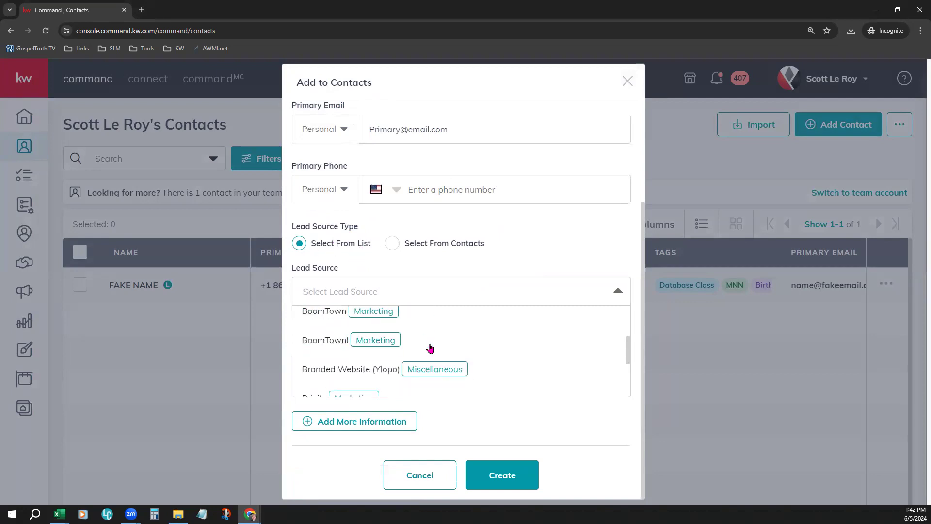
pyautogui.scroll(-2, 430, 348)
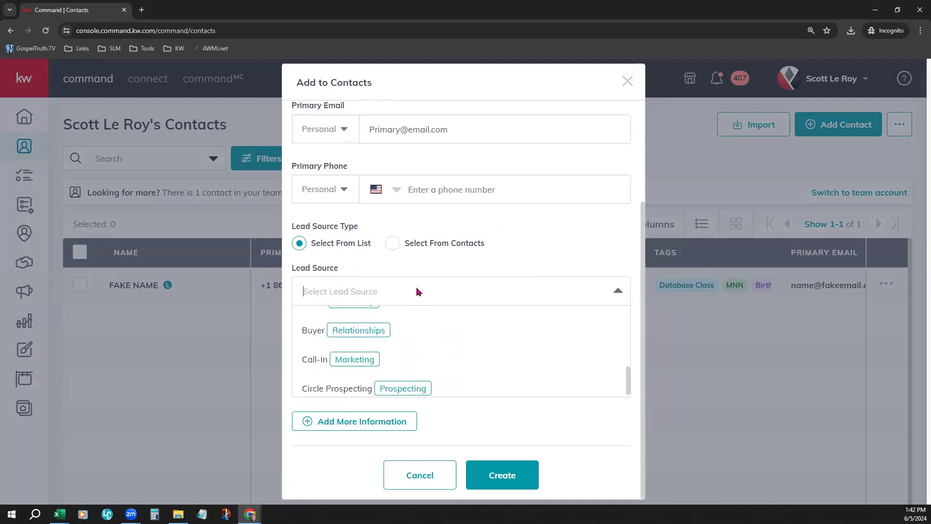
pyautogui.click(519, 234)
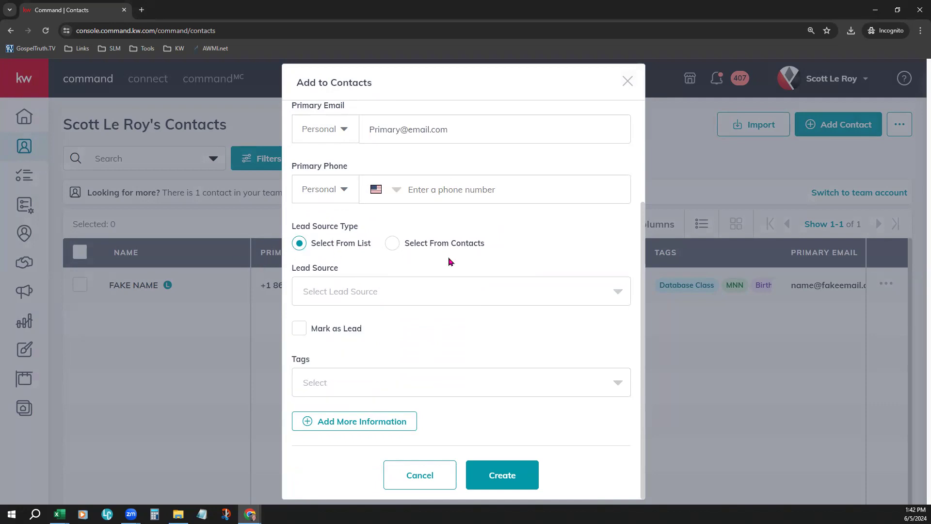
pyautogui.click(389, 247)
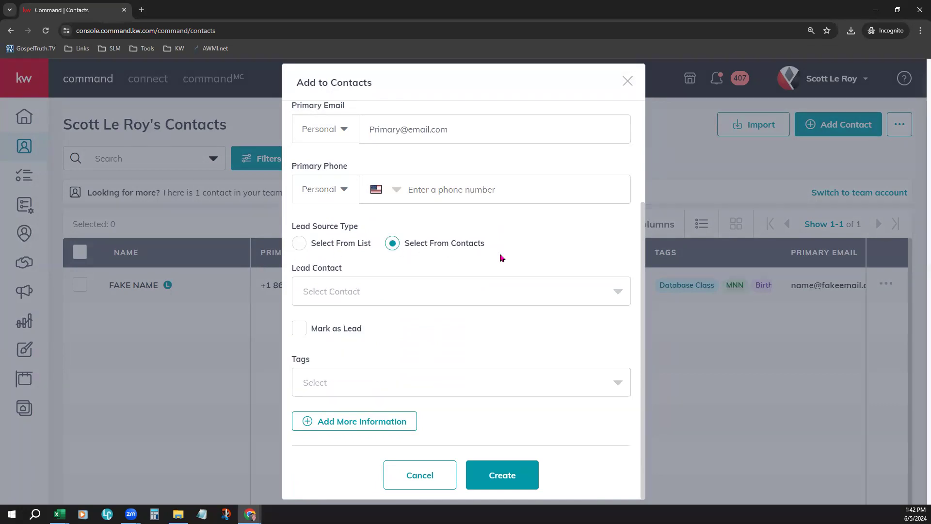
# Step: Search the Lead Contact by first name, choose the third matching contact, and toggle Mark as Lead on and off again
pyautogui.click(381, 298)
pyautogui.write('Joe')
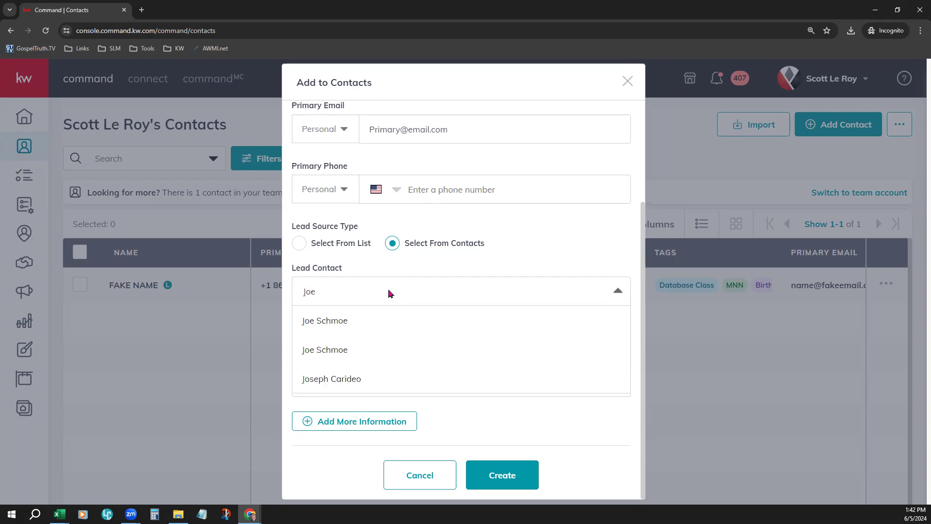
pyautogui.click(340, 379)
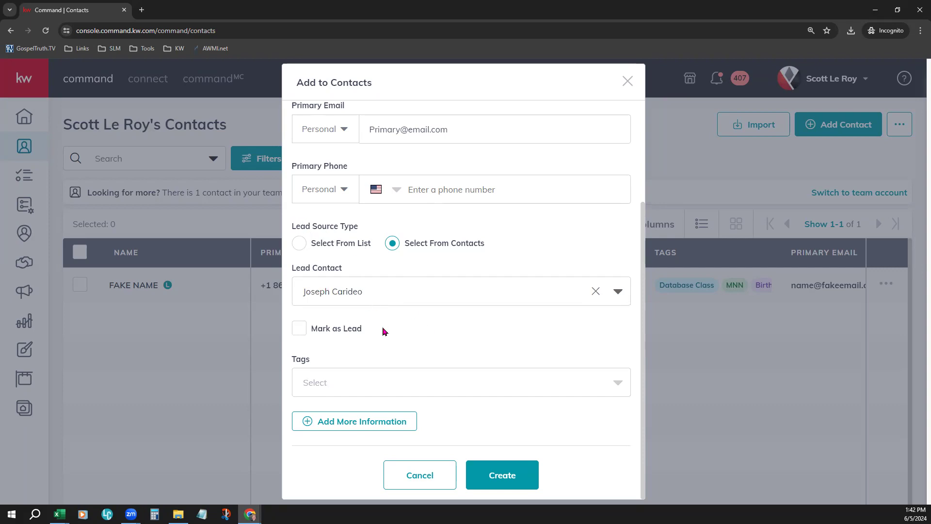
pyautogui.click(298, 333)
pyautogui.click(300, 332)
# Step: Add the existing Family and Referral tags to the new contact
pyautogui.click(465, 382)
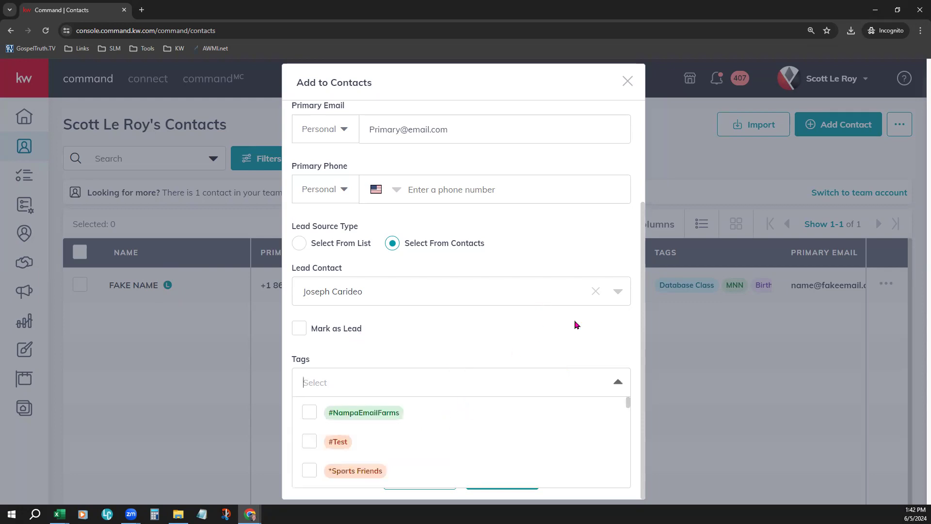
pyautogui.click(420, 385)
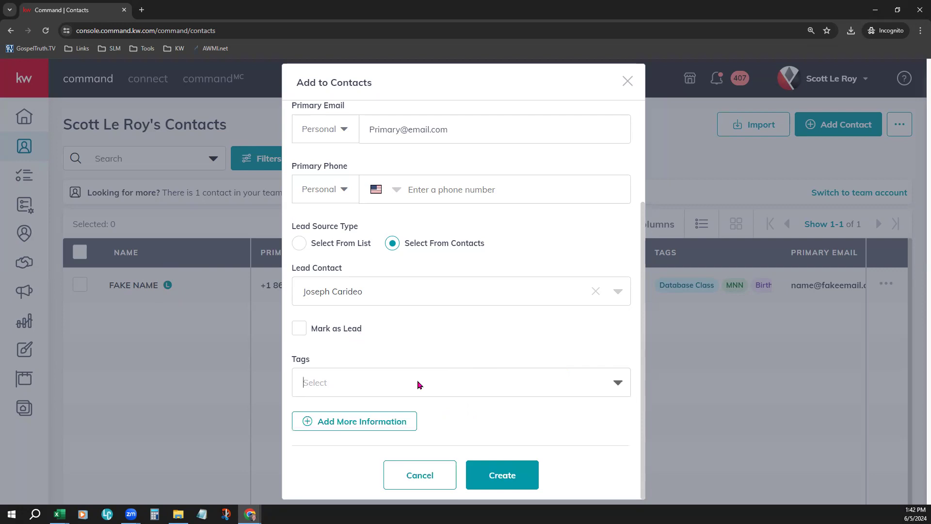
pyautogui.click(420, 385)
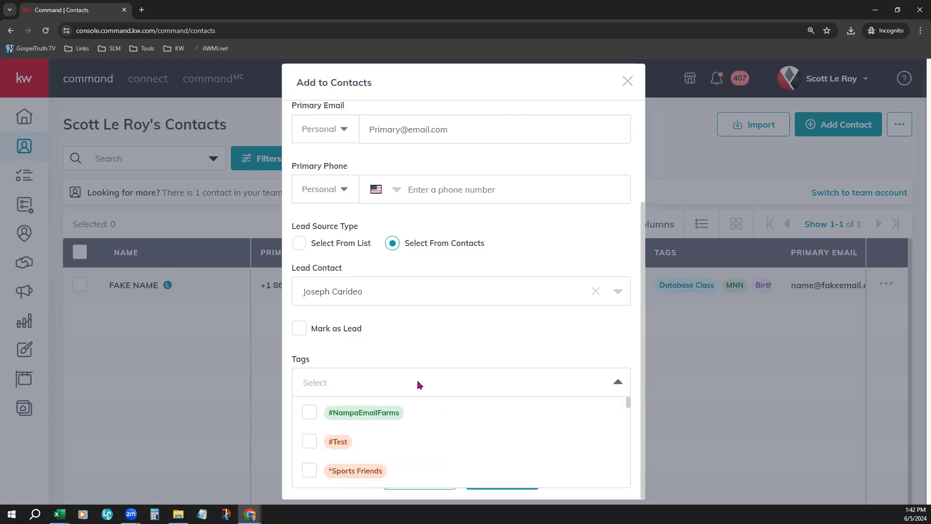
pyautogui.write('Family')
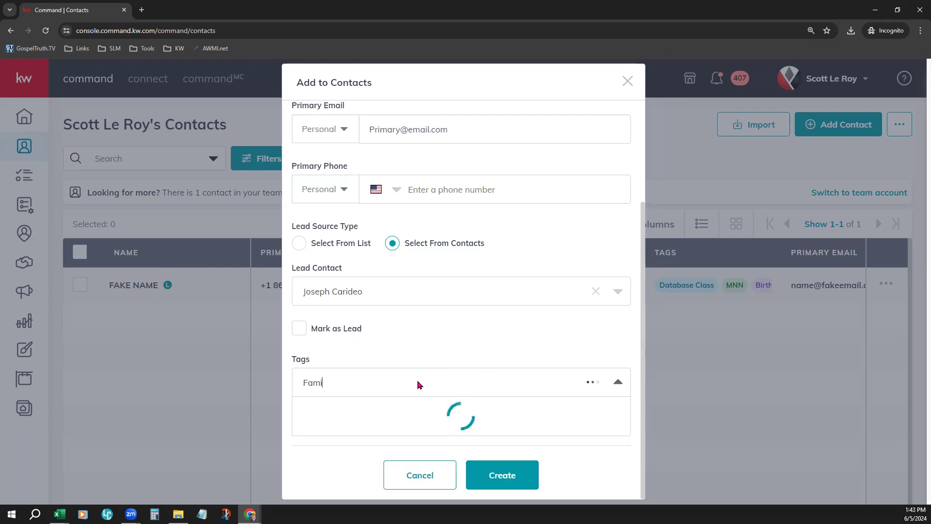
pyautogui.click(309, 411)
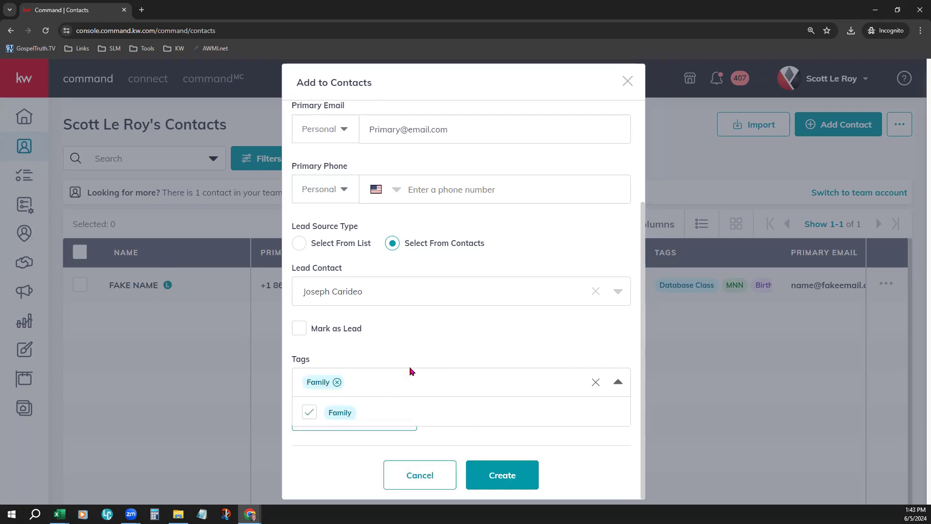
pyautogui.click(413, 386)
pyautogui.write('Referral')
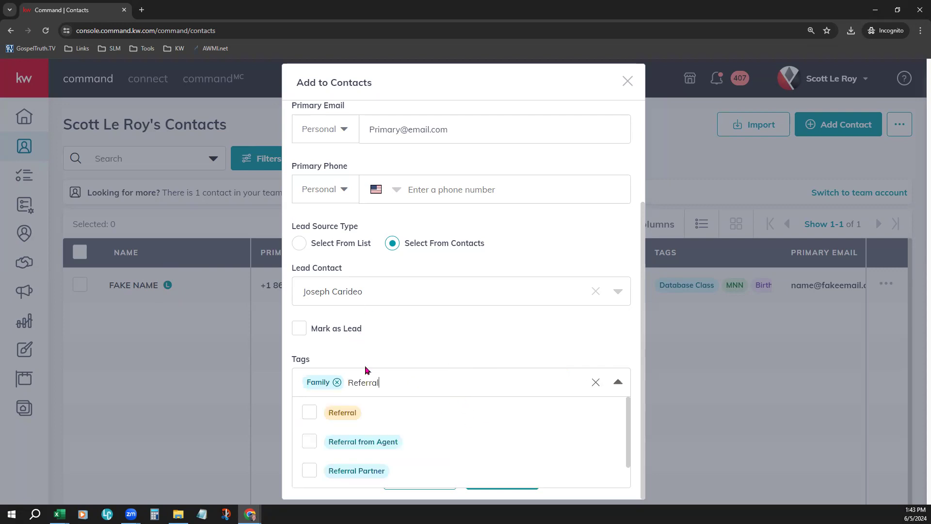
pyautogui.click(322, 412)
pyautogui.click(587, 330)
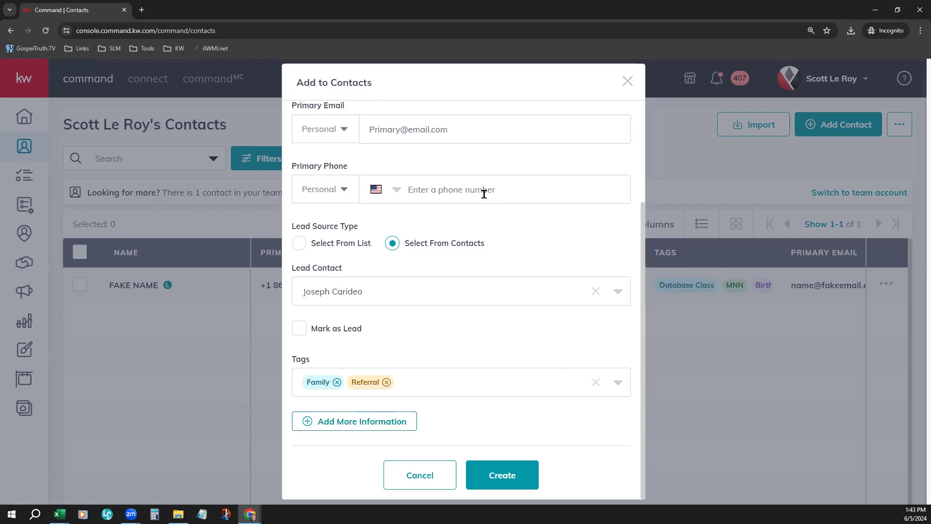
# Step: Review the entered details, reveal the extra information sections, and expand Additional Contact Information to examine its fields
pyautogui.scroll(3, 495, 190)
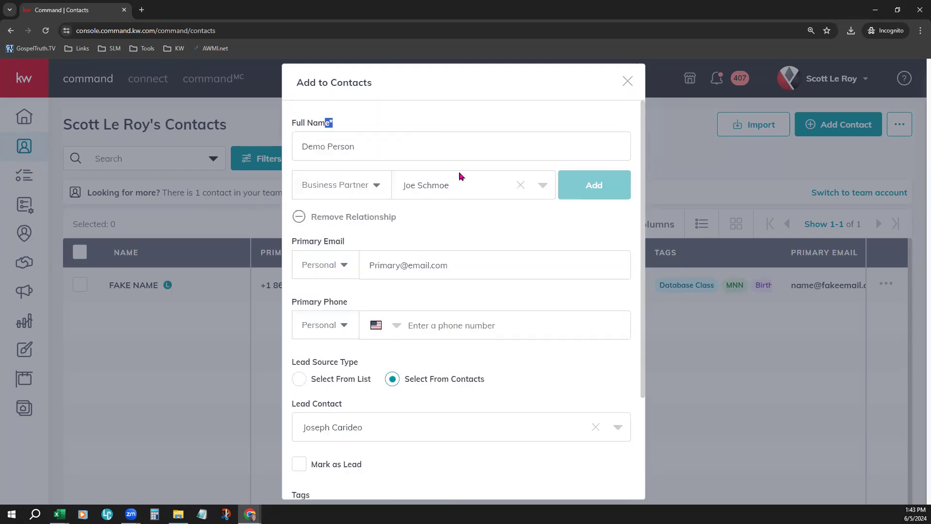
pyautogui.scroll(-3, 533, 364)
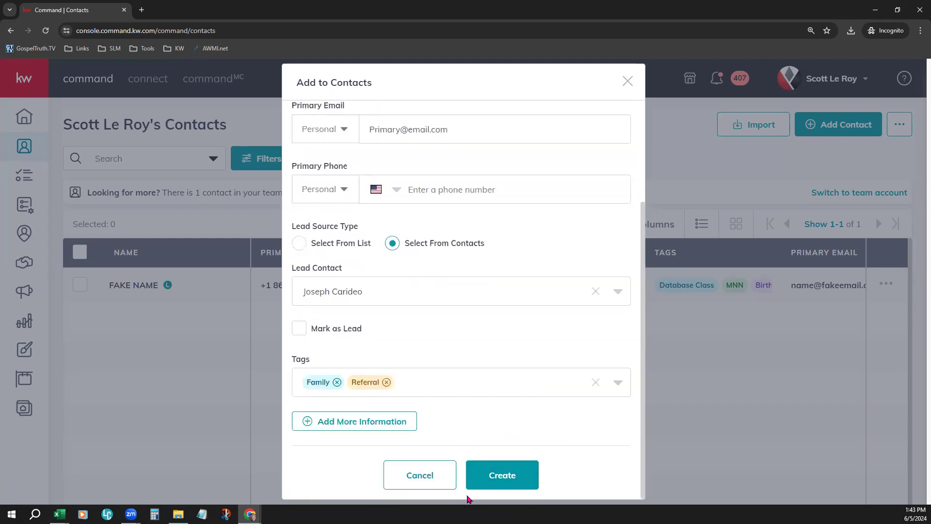
pyautogui.click(337, 422)
pyautogui.scroll(-1, 520, 413)
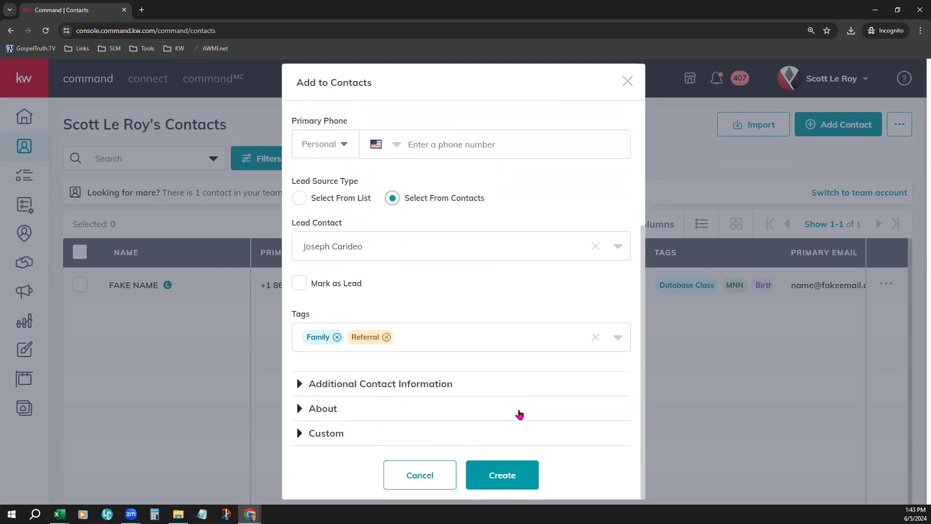
pyautogui.click(372, 385)
pyautogui.scroll(-5, 540, 383)
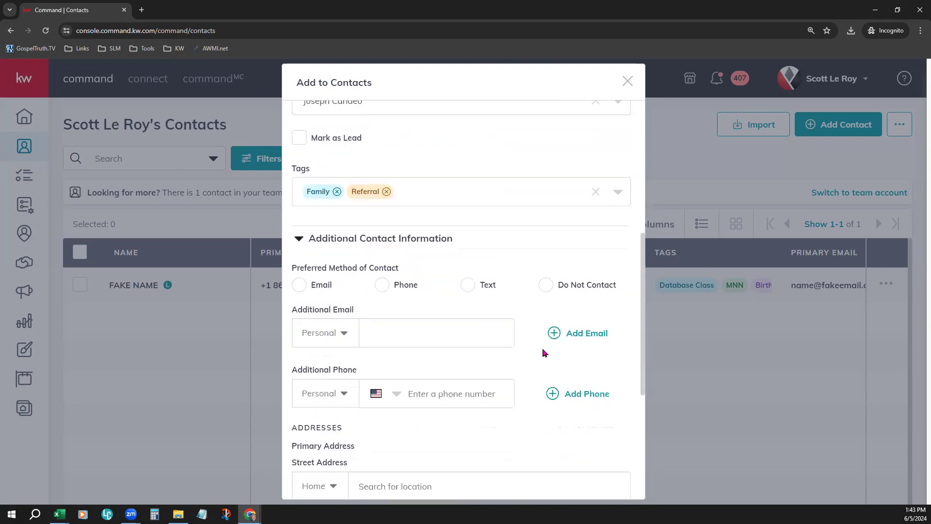
pyautogui.scroll(-1, 543, 338)
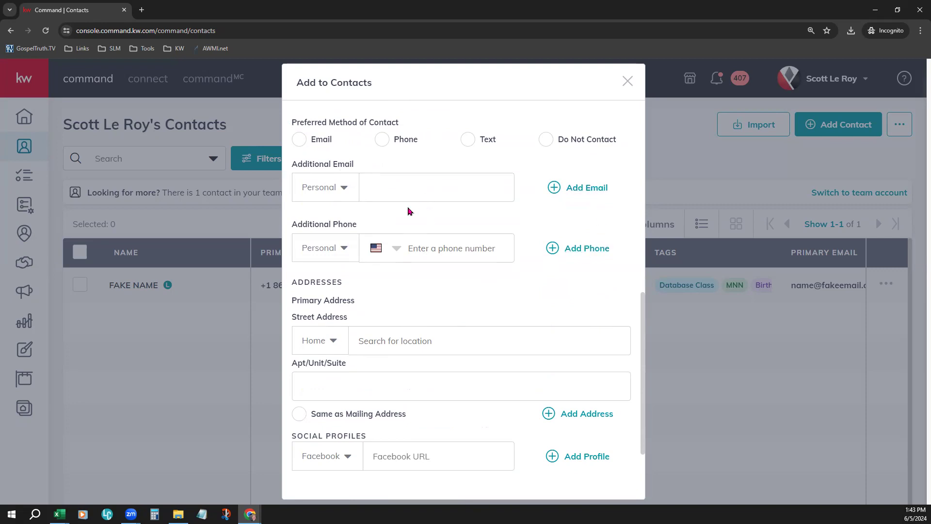
pyautogui.scroll(-3, 411, 370)
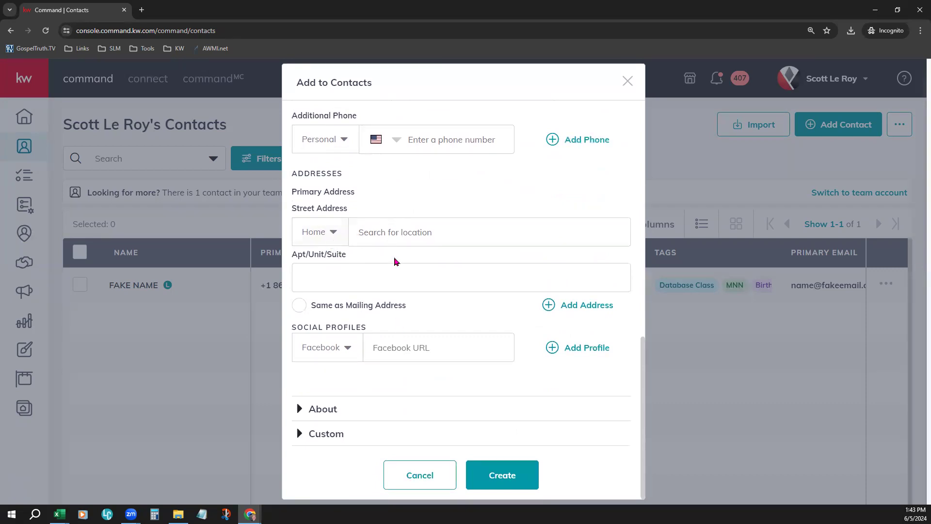
# Step: Search for the contact's home street address, choose the fourth suggestion, and mark it as Same as Mailing Address
pyautogui.moveTo(293, 193); pyautogui.dragTo(325, 191)
pyautogui.click(406, 186)
pyautogui.click(396, 225)
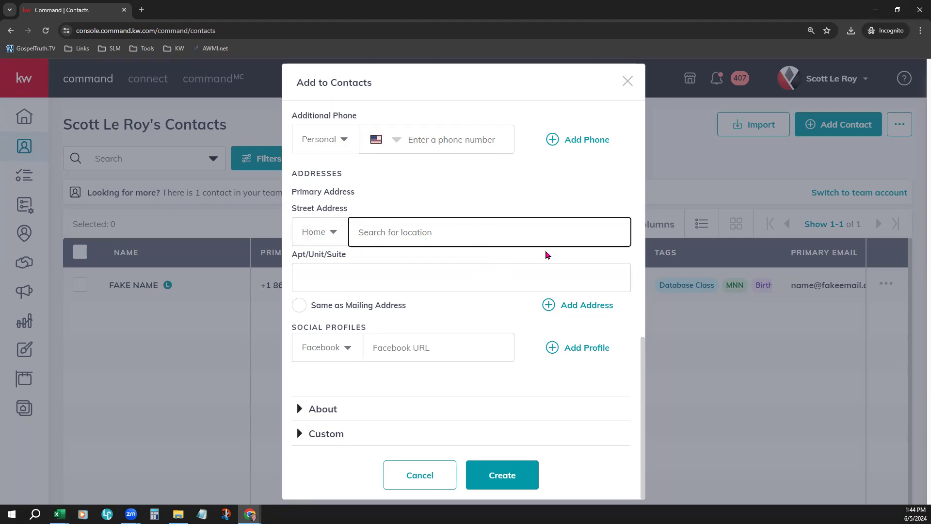
pyautogui.write('123 Fake')
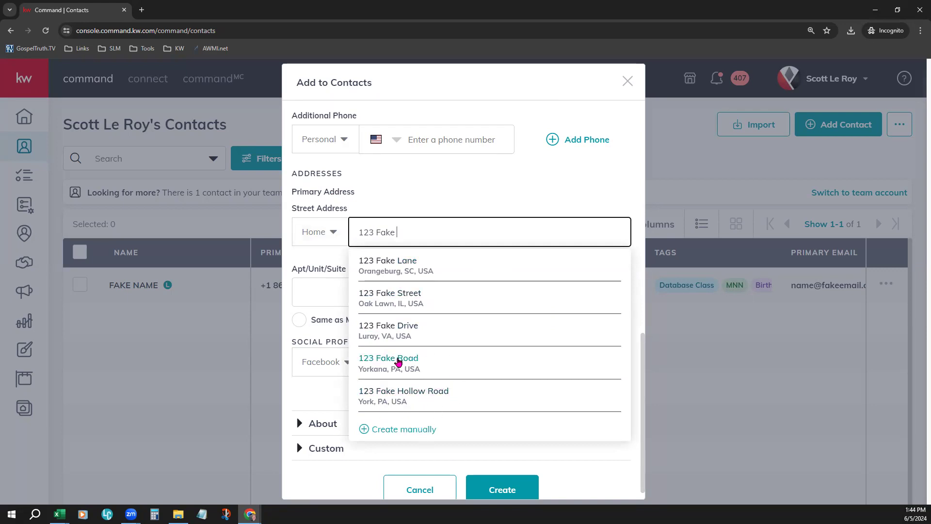
pyautogui.click(398, 361)
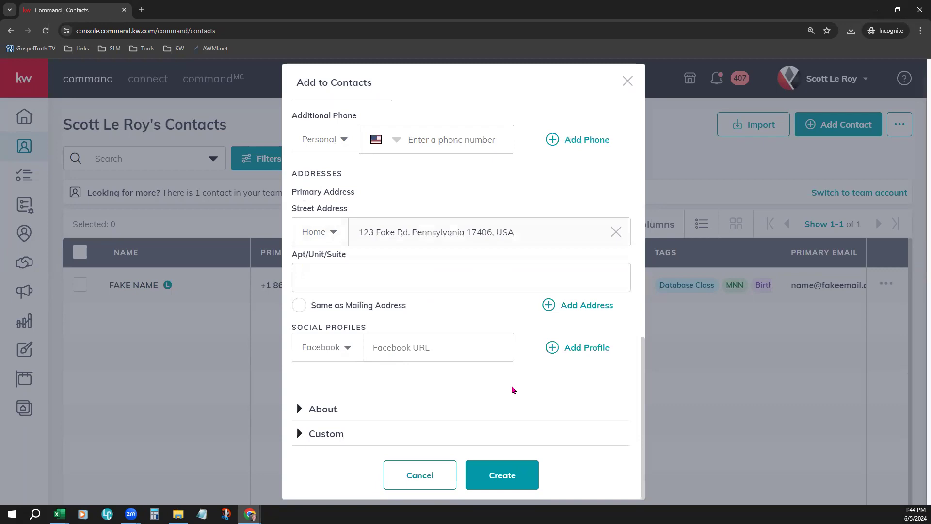
pyautogui.click(299, 305)
# Step: Open the About section and look through its personal, date, relationship and work fields without filling any in
pyautogui.click(320, 409)
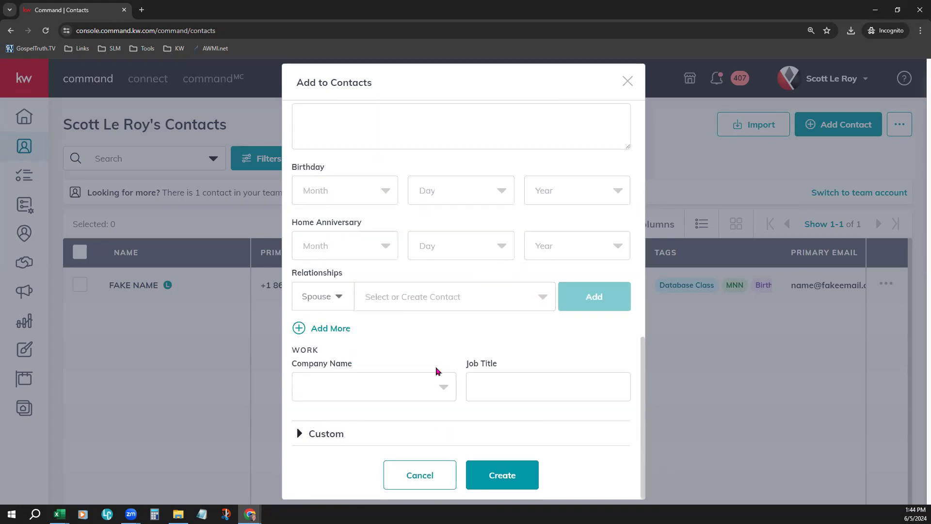
pyautogui.scroll(3, 439, 297)
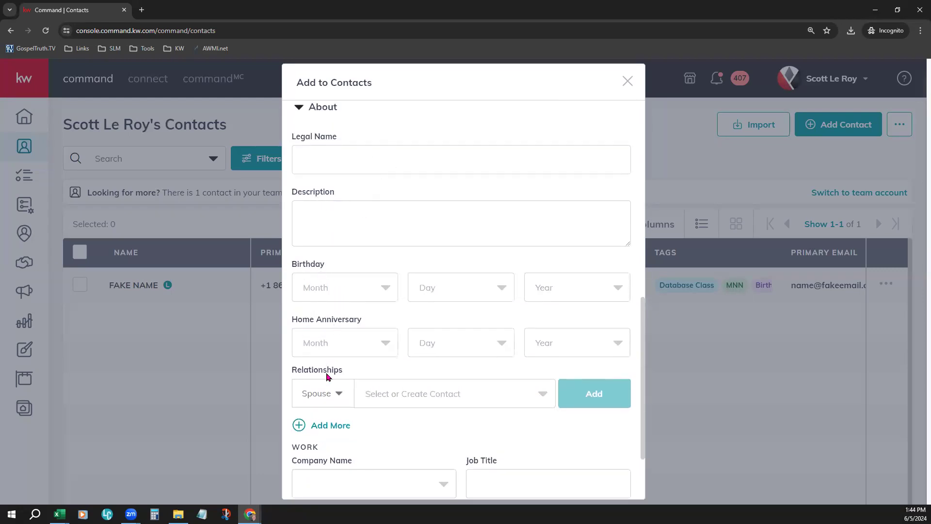
pyautogui.scroll(-2, 474, 401)
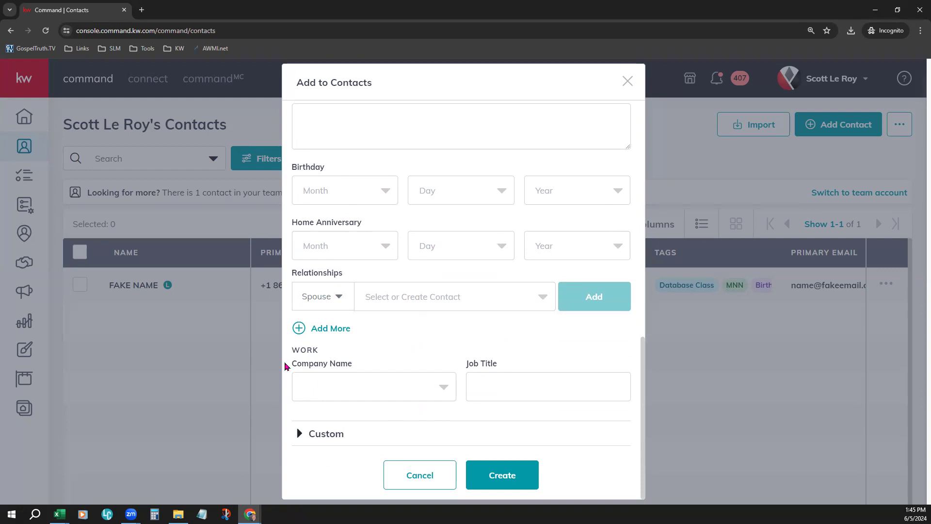
pyautogui.click(306, 385)
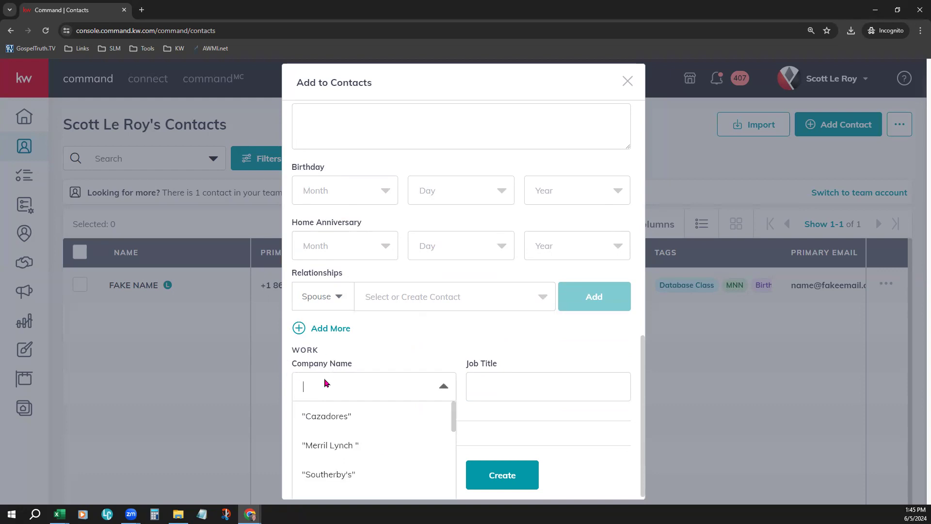
pyautogui.click(497, 387)
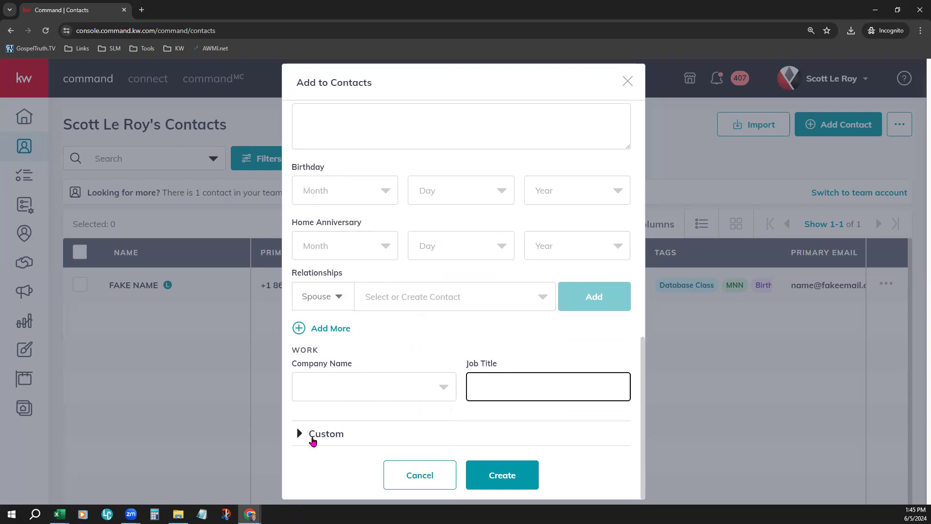
# Step: Open the Custom section and look through its default fields, leaving Area of interest blank
pyautogui.click(313, 434)
pyautogui.scroll(-8, 312, 439)
pyautogui.scroll(2, 449, 403)
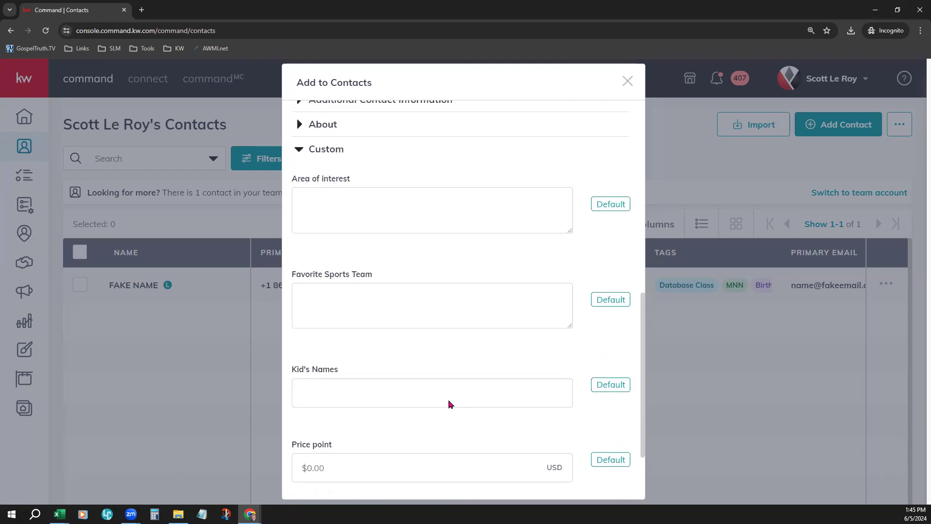
pyautogui.scroll(1, 449, 403)
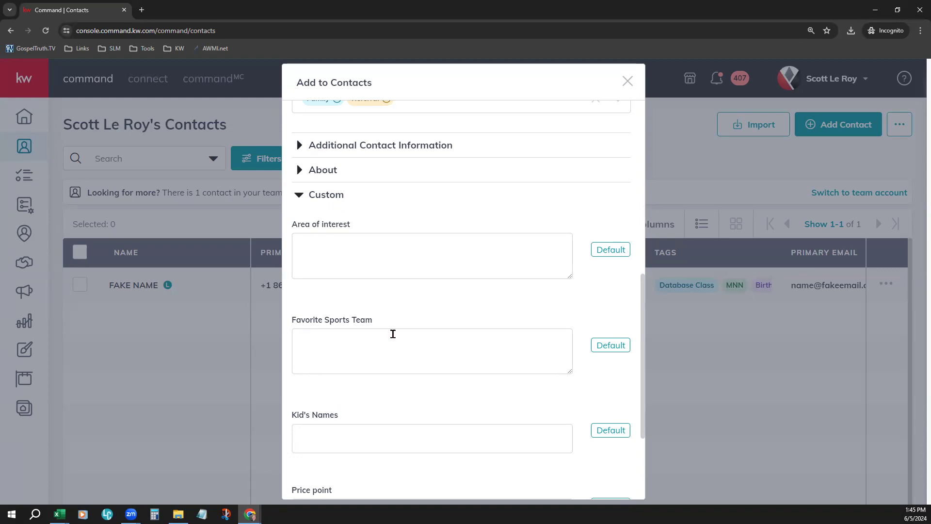
pyautogui.click(392, 258)
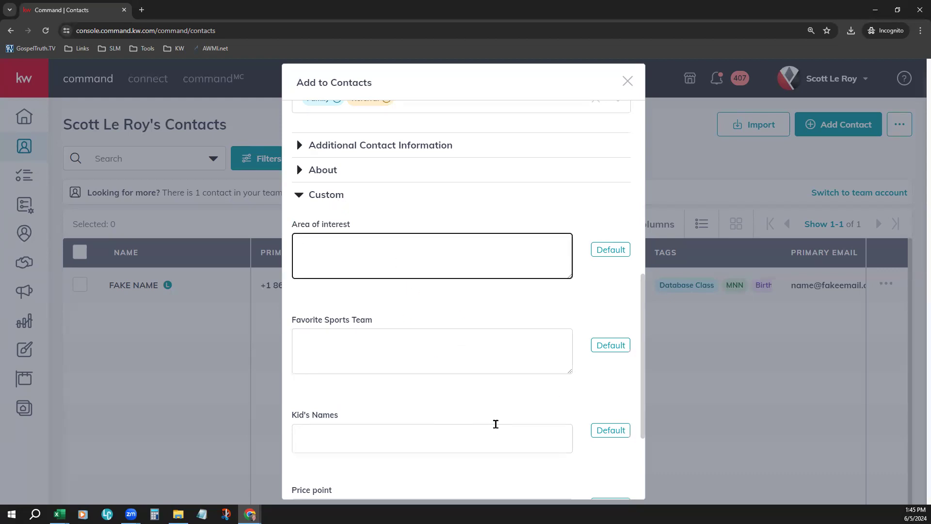
# Step: Add the existing Pie Giveaway custom field to the contact, try Cherry, and set it to Apple
pyautogui.scroll(-3, 496, 424)
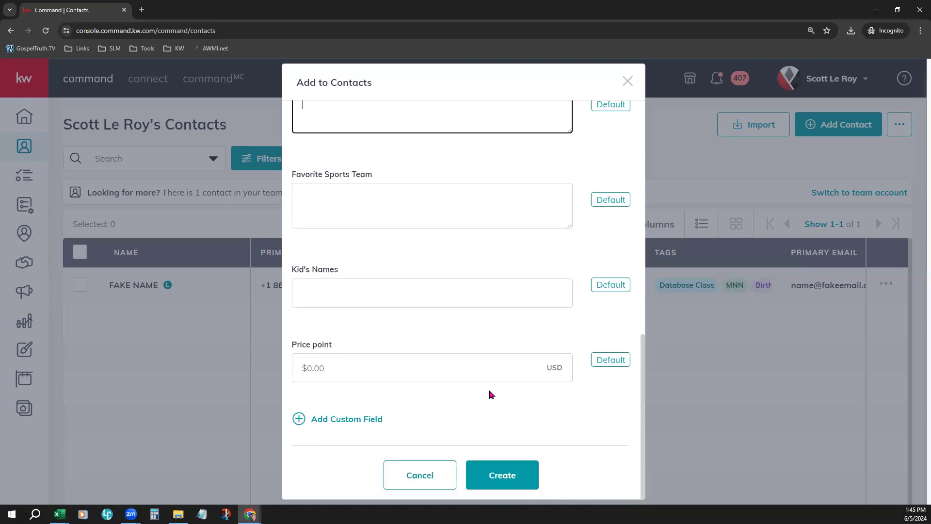
pyautogui.click(345, 419)
pyautogui.scroll(-2, 513, 380)
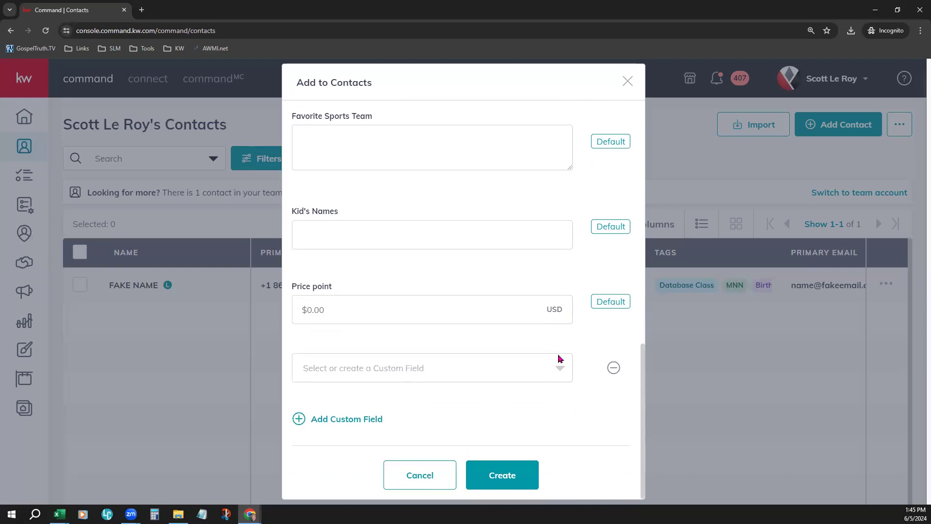
pyautogui.click(551, 371)
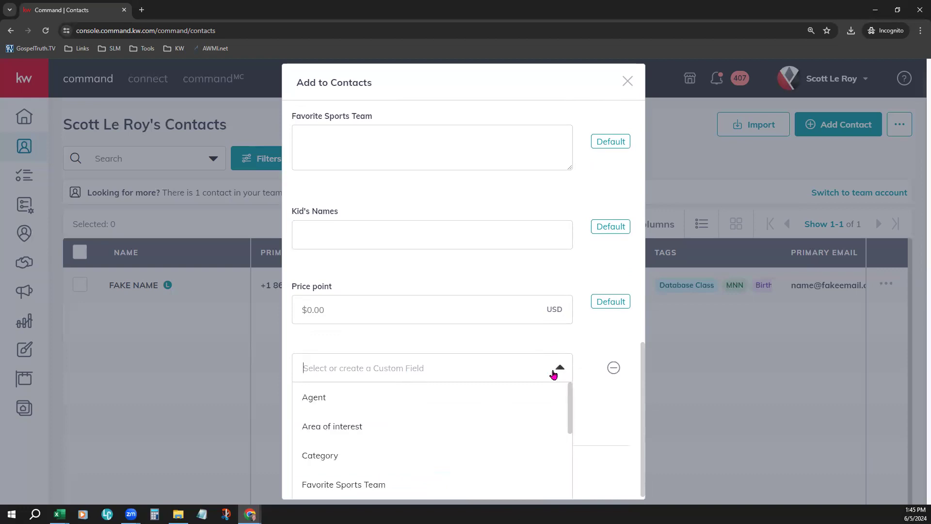
pyautogui.scroll(-2, 536, 403)
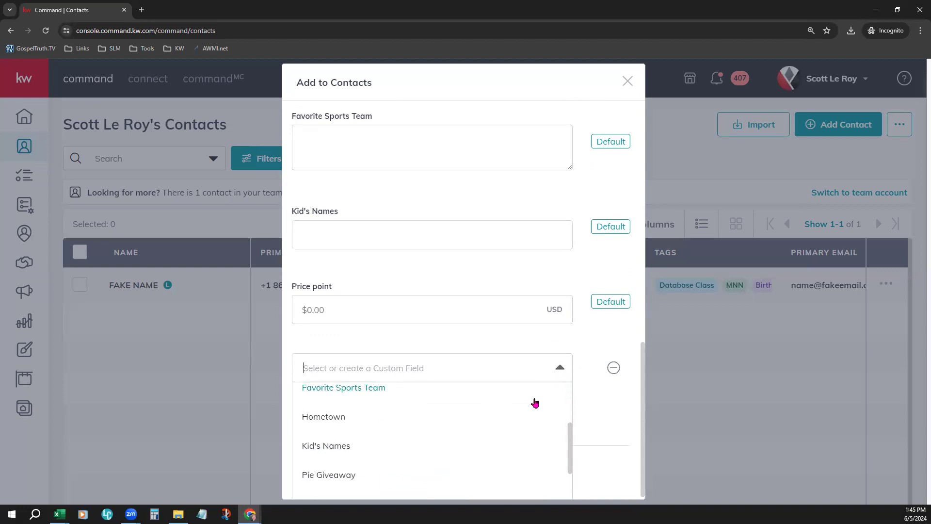
pyautogui.scroll(-2, 536, 403)
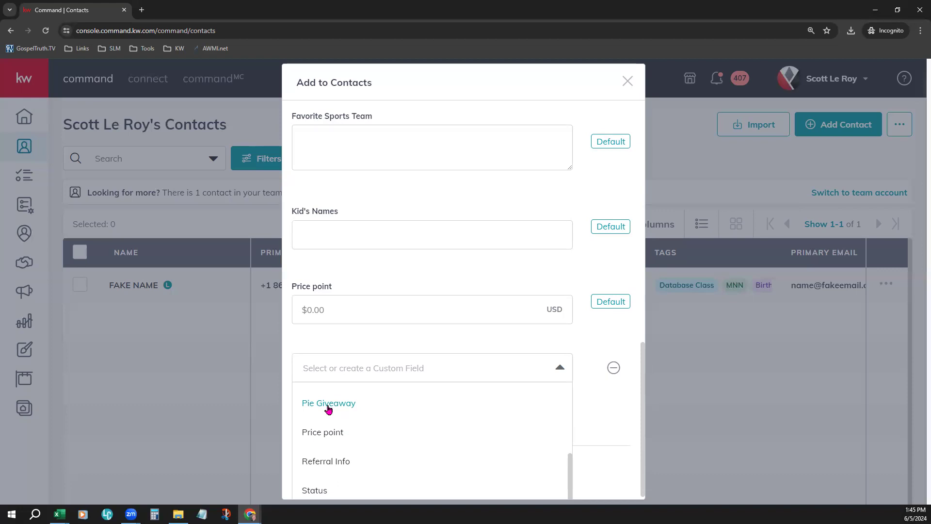
pyautogui.click(329, 406)
pyautogui.click(331, 389)
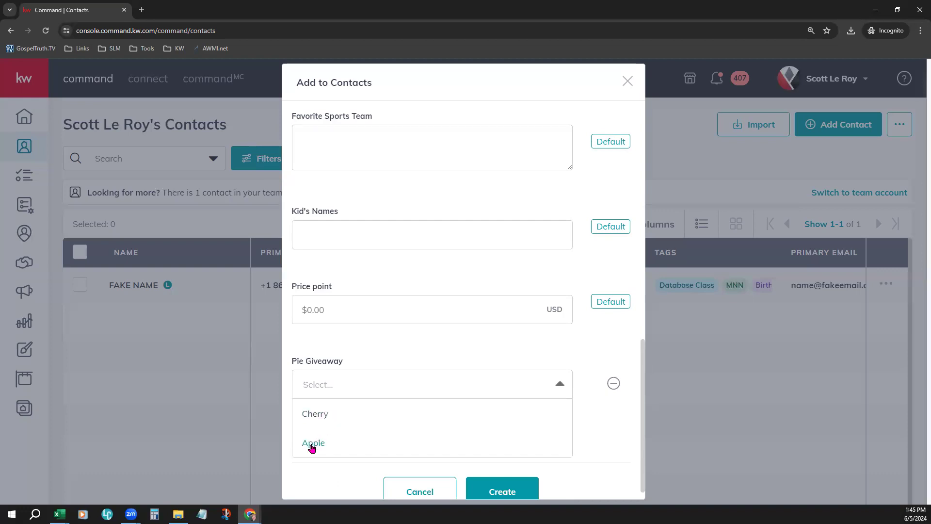
pyautogui.click(313, 414)
pyautogui.click(330, 394)
pyautogui.click(339, 441)
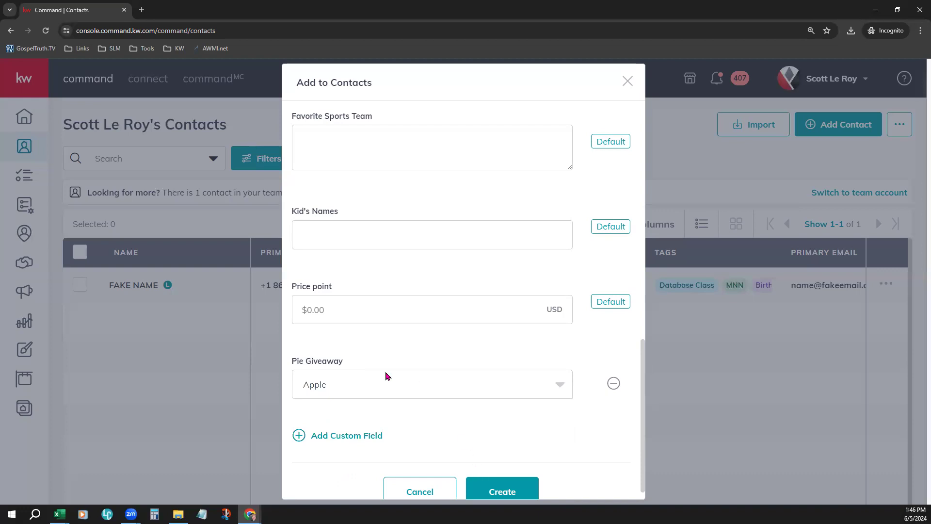
# Step: Check the Favorite Sports Team custom field without entering text and return to the end of the form
pyautogui.scroll(1, 387, 374)
pyautogui.click(370, 176)
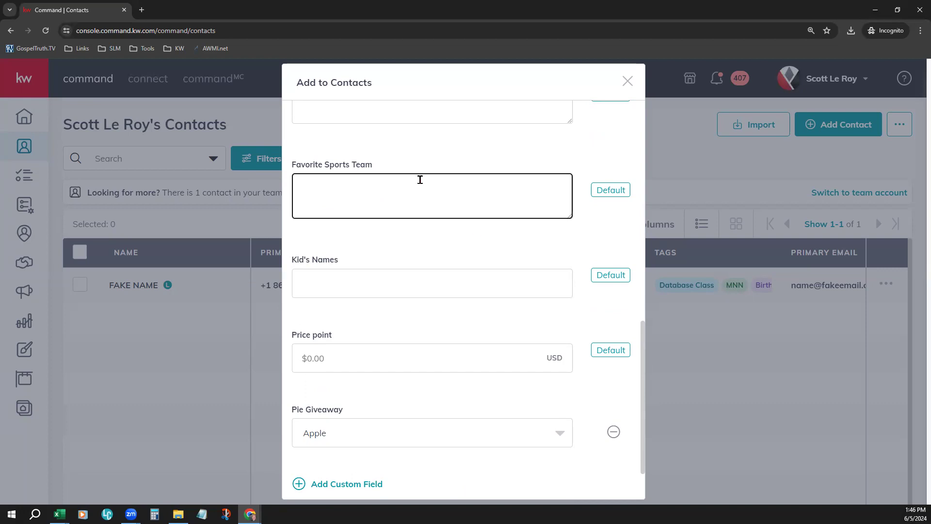
pyautogui.scroll(-1, 565, 387)
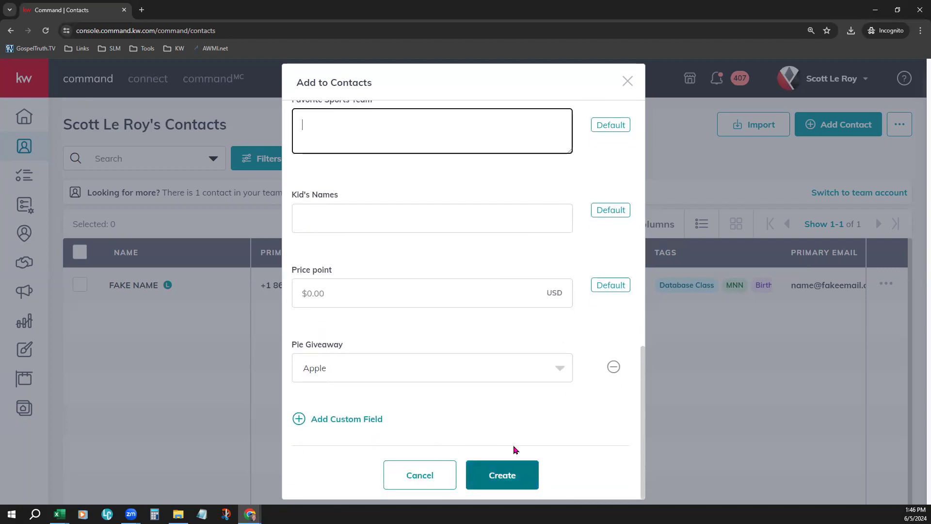
# Step: Create the contact from the completed form and look over its new profile page
pyautogui.click(524, 478)
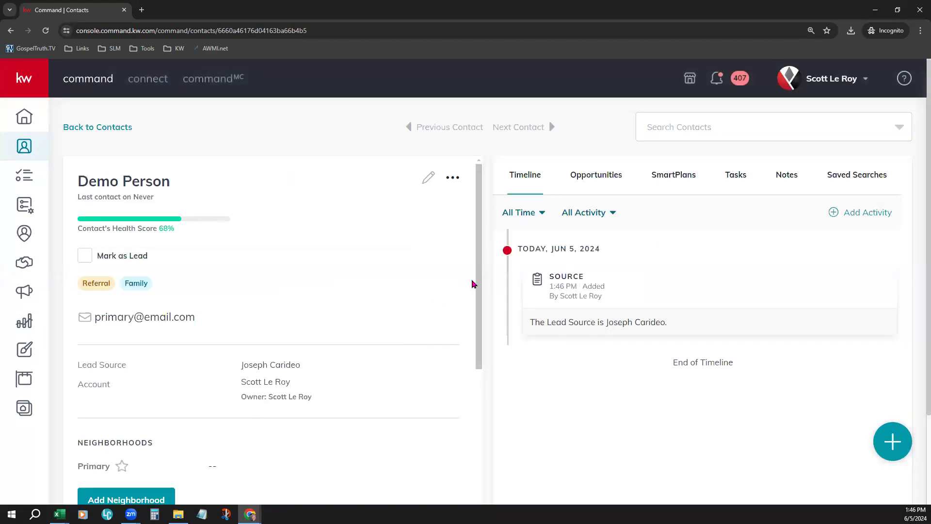
pyautogui.scroll(-1, 488, 278)
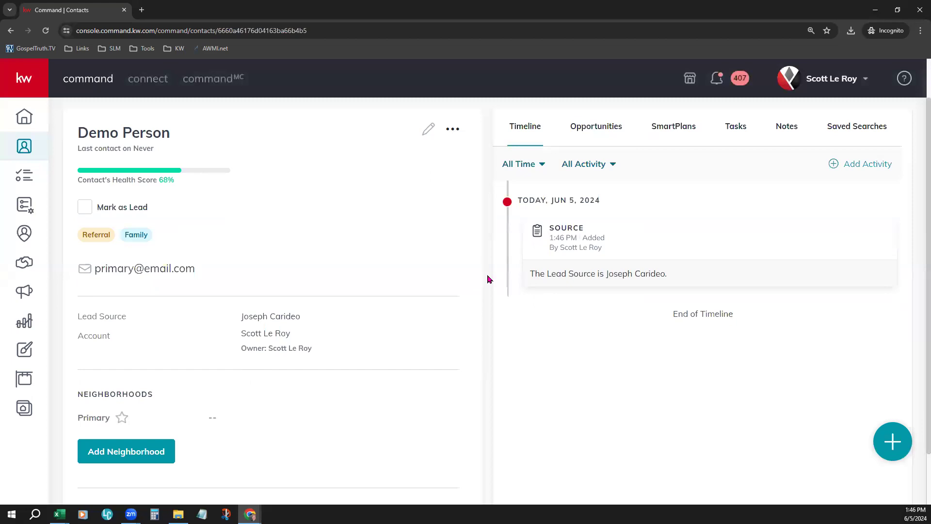
pyautogui.scroll(1, 488, 279)
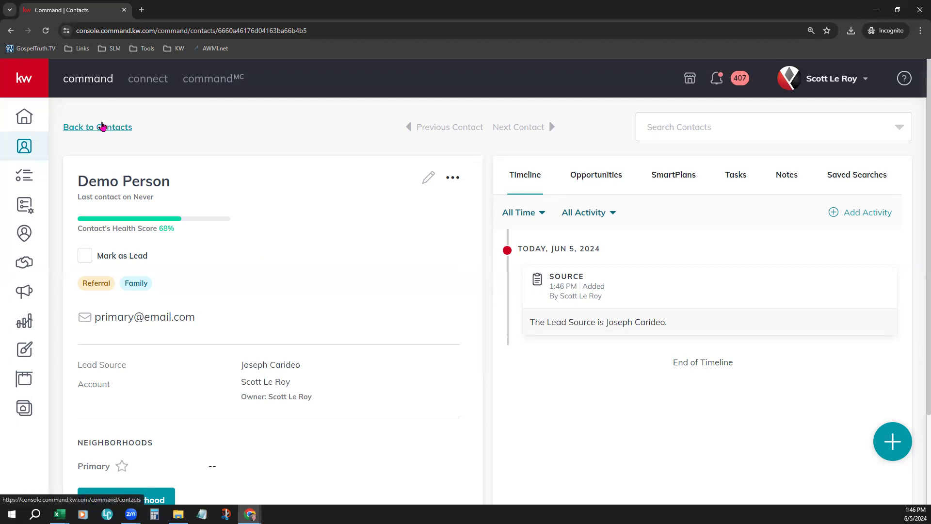
# Step: Return to the contacts list, open the lead tagged Database Class, and check its name and last-contact line
pyautogui.click(99, 127)
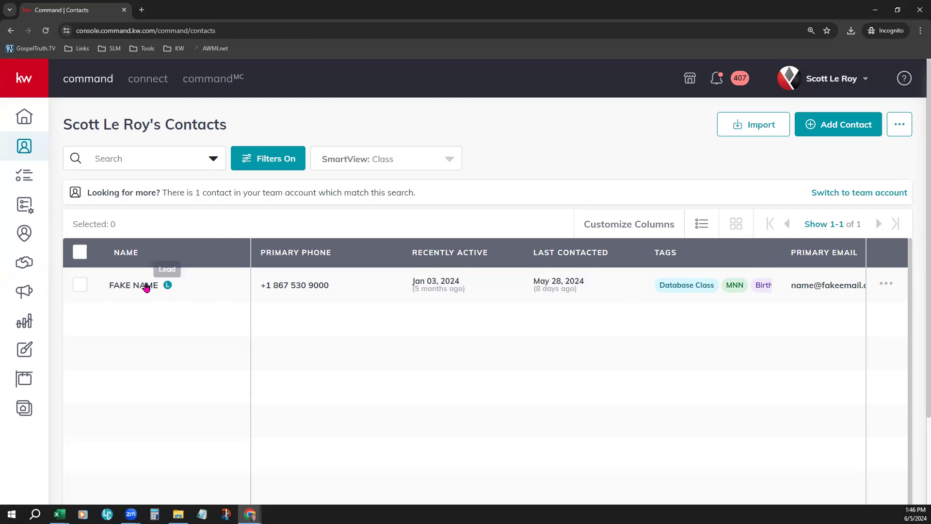
pyautogui.click(130, 286)
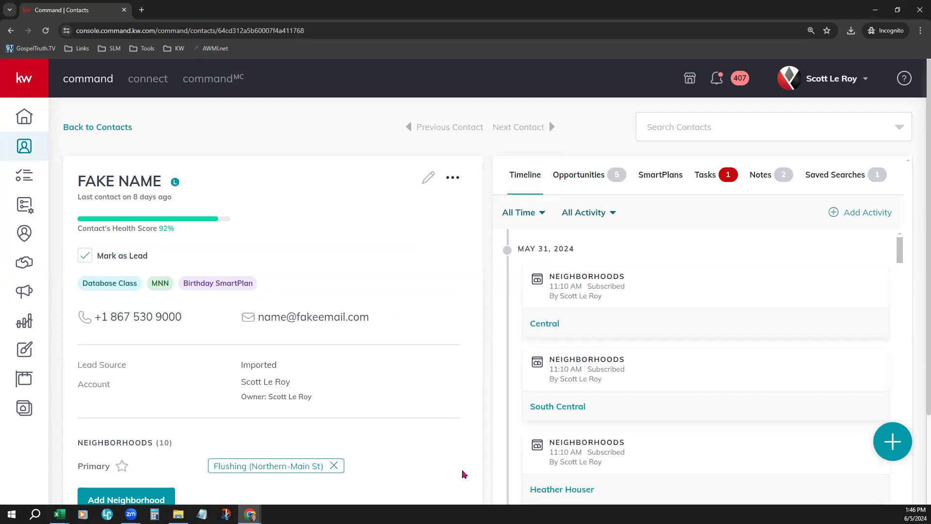
pyautogui.moveTo(72, 182); pyautogui.dragTo(154, 181)
pyautogui.moveTo(77, 197); pyautogui.dragTo(185, 200)
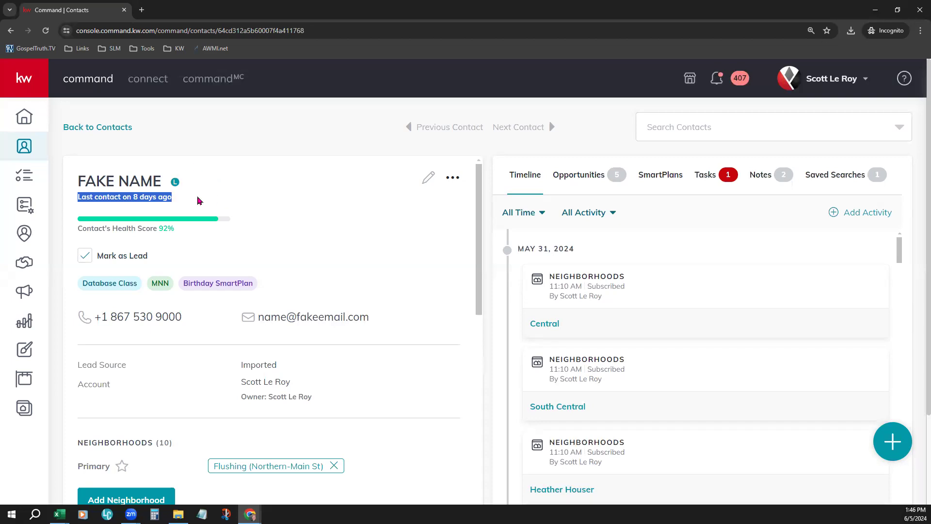
pyautogui.click(257, 192)
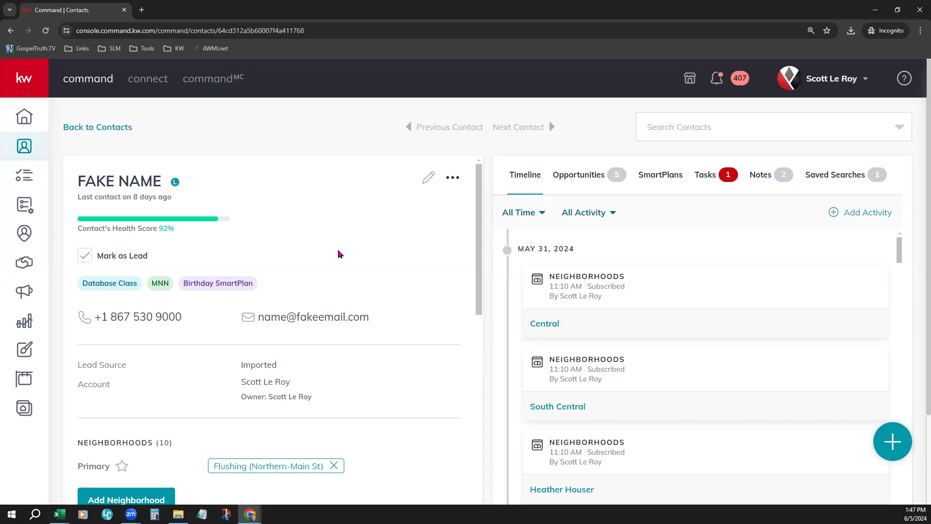
# Step: Look through the contact's neighborhoods, additional contact information, About and custom field details, and check its available actions such as SmartPlan and Archive
pyautogui.scroll(-1, 337, 238)
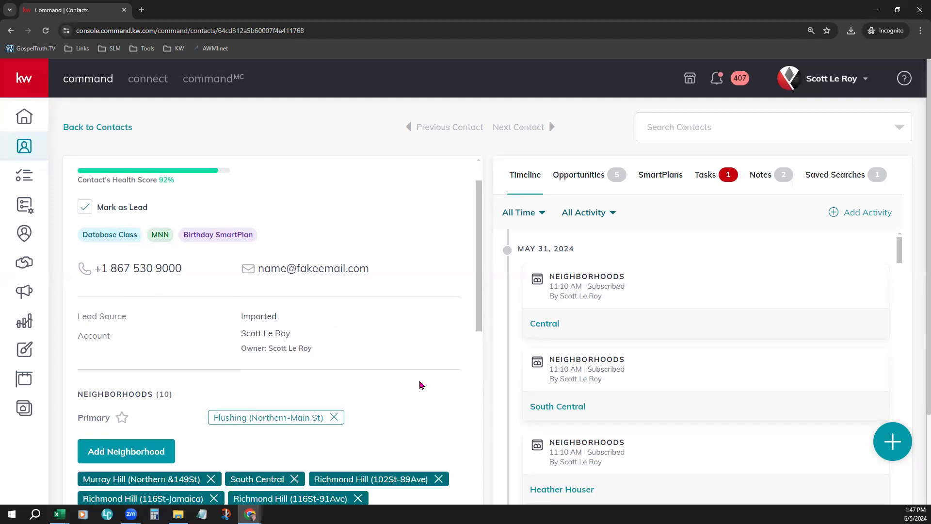
pyautogui.scroll(-3, 420, 385)
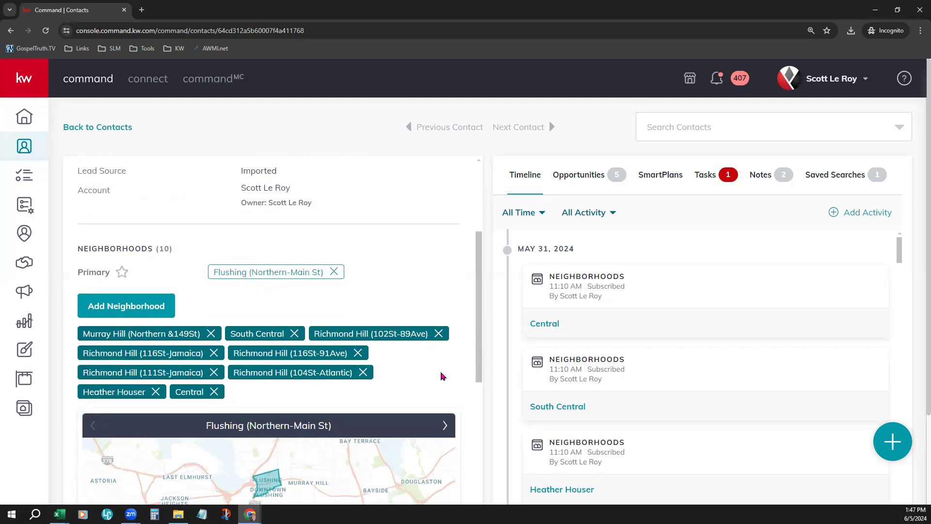
pyautogui.moveTo(80, 273); pyautogui.dragTo(119, 272)
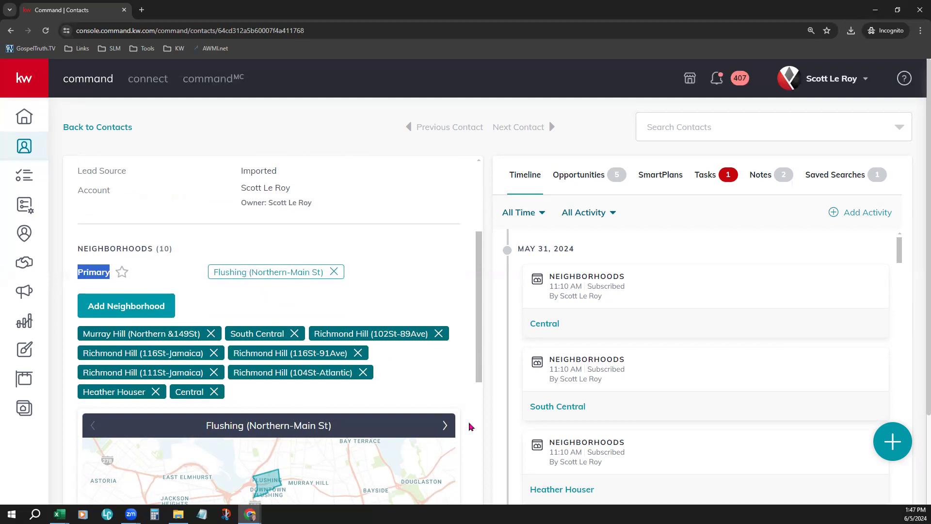
pyautogui.scroll(-3, 469, 424)
pyautogui.scroll(-8, 468, 424)
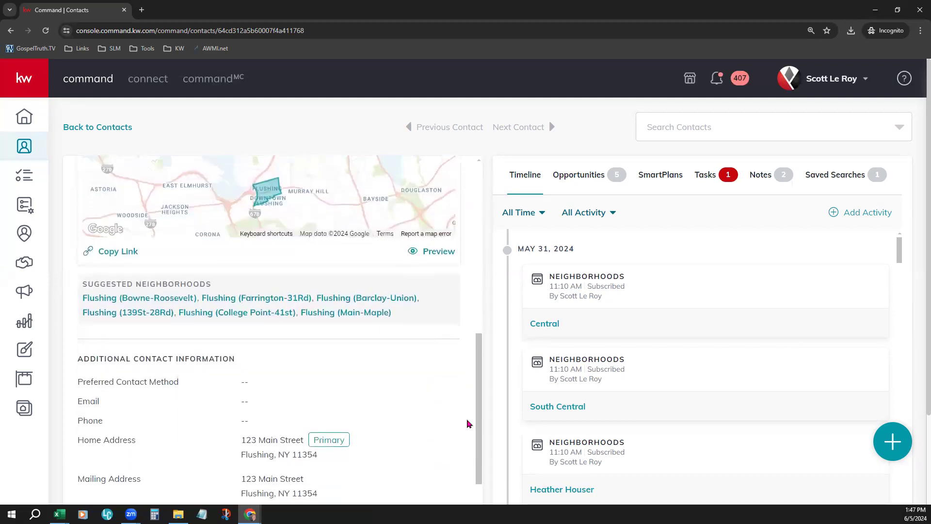
pyautogui.scroll(-5, 439, 410)
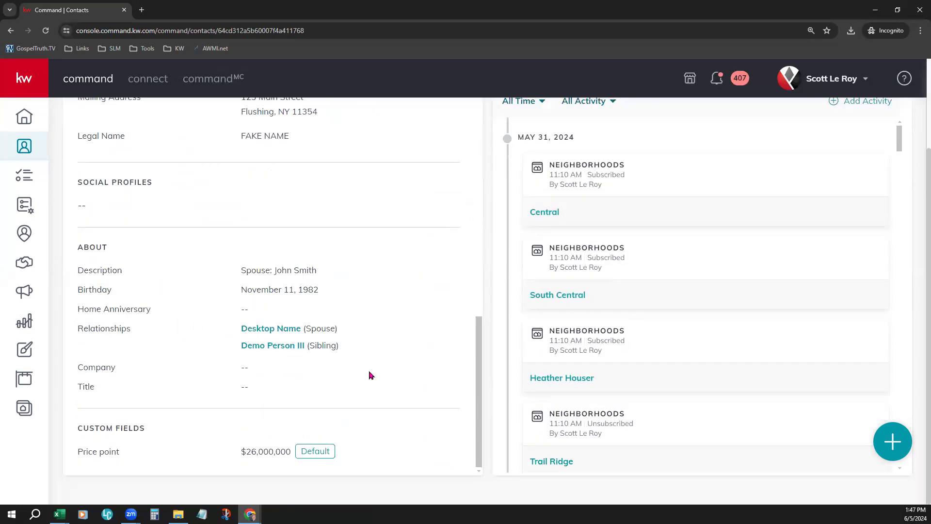
pyautogui.scroll(10, 420, 393)
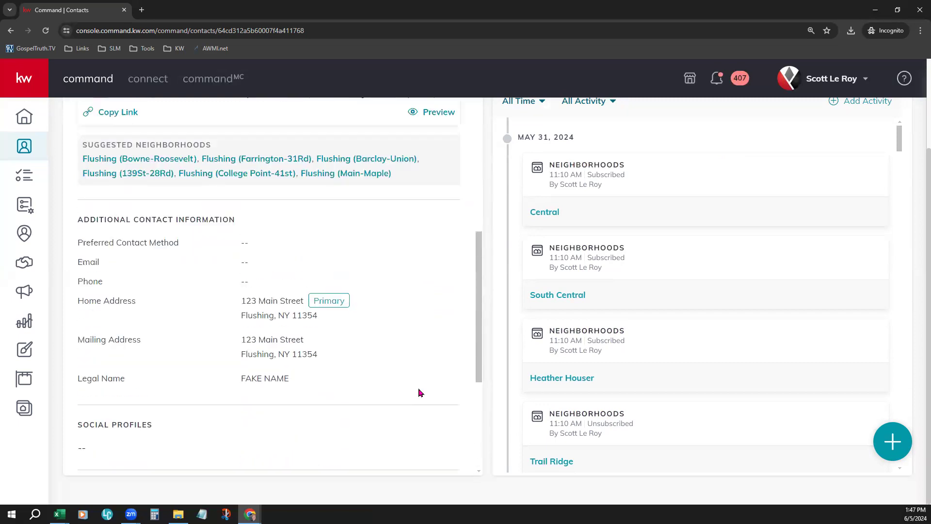
pyautogui.scroll(5, 419, 393)
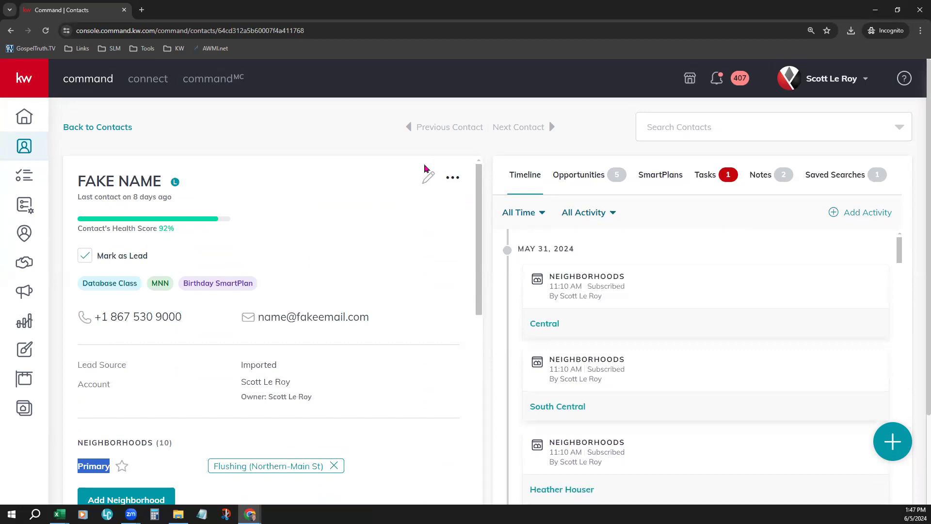
pyautogui.click(449, 176)
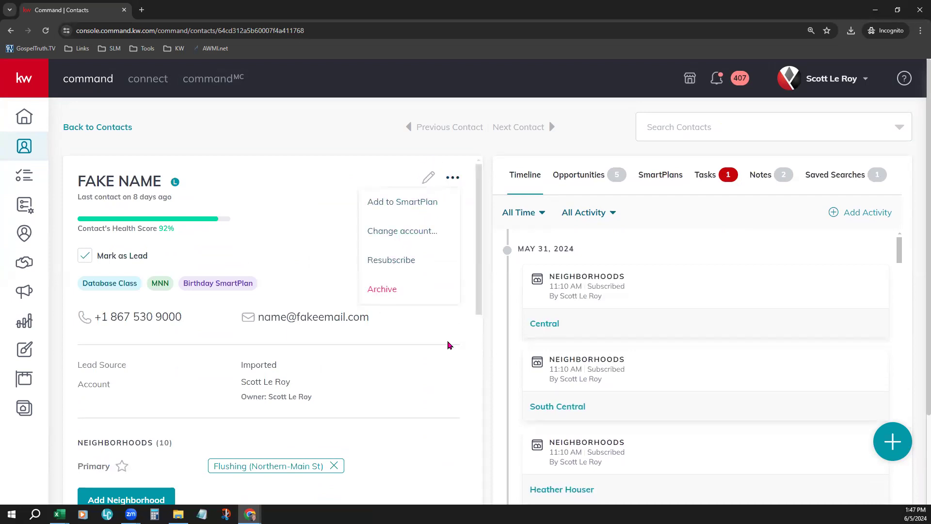
pyautogui.click(448, 343)
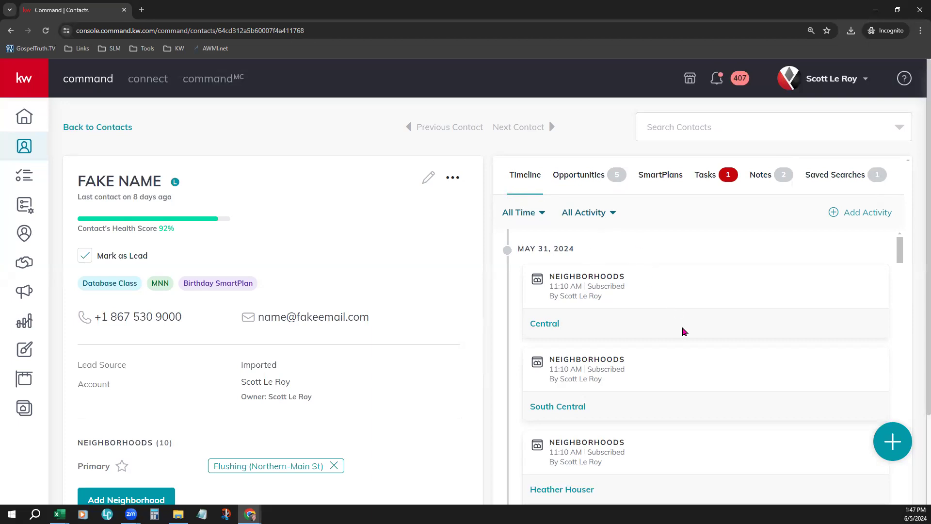
# Step: Examine the contact's timeline history, including its neighborhood, saved search, call, task and note entries
pyautogui.moveTo(562, 274); pyautogui.dragTo(613, 276)
pyautogui.scroll(-5, 694, 347)
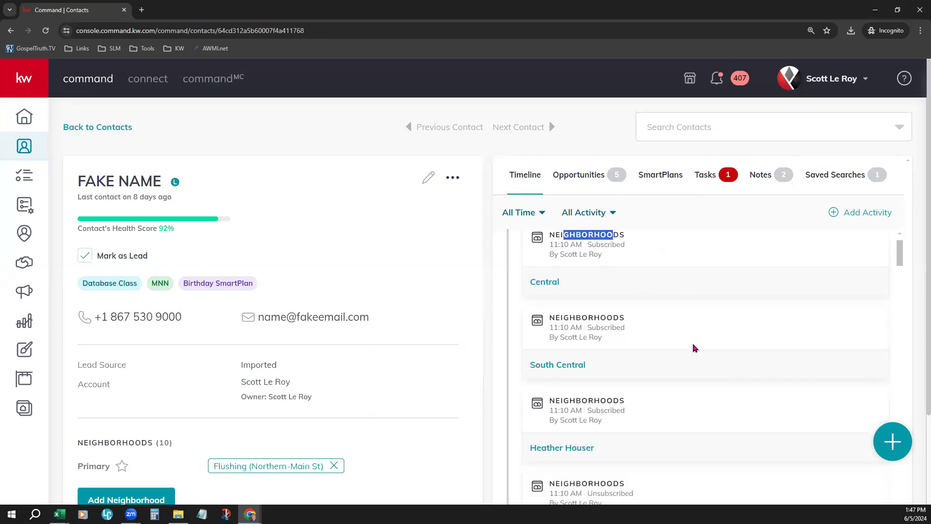
pyautogui.scroll(-15, 694, 348)
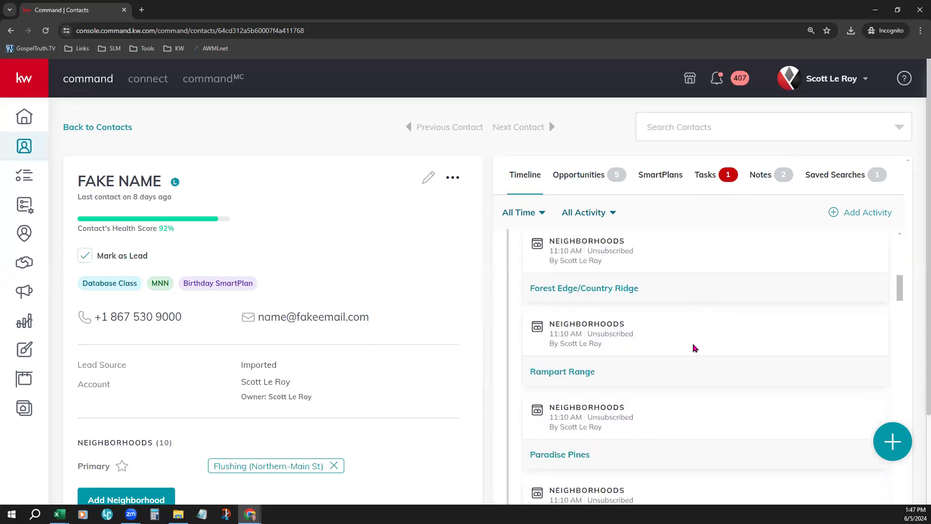
pyautogui.scroll(-4, 694, 347)
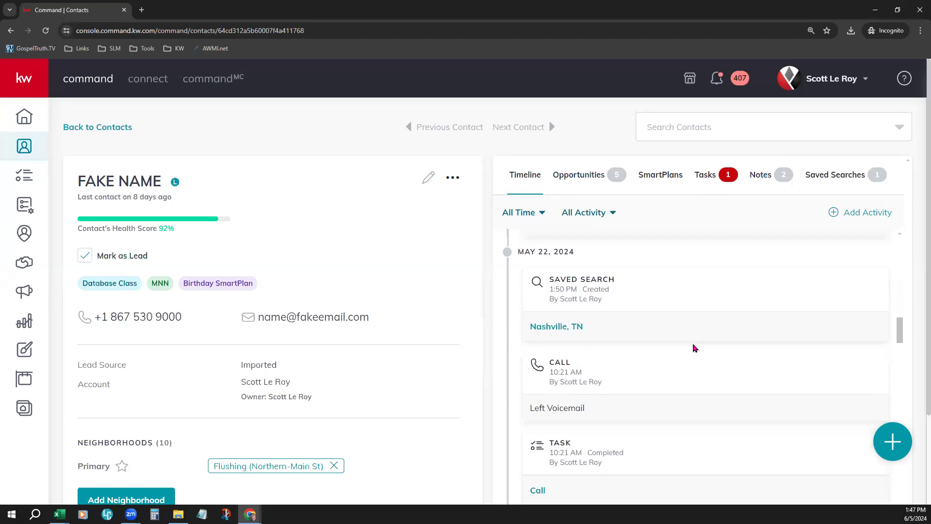
pyautogui.moveTo(550, 280); pyautogui.dragTo(636, 307)
pyautogui.click(639, 309)
pyautogui.scroll(-1, 664, 407)
pyautogui.moveTo(550, 318); pyautogui.dragTo(574, 320)
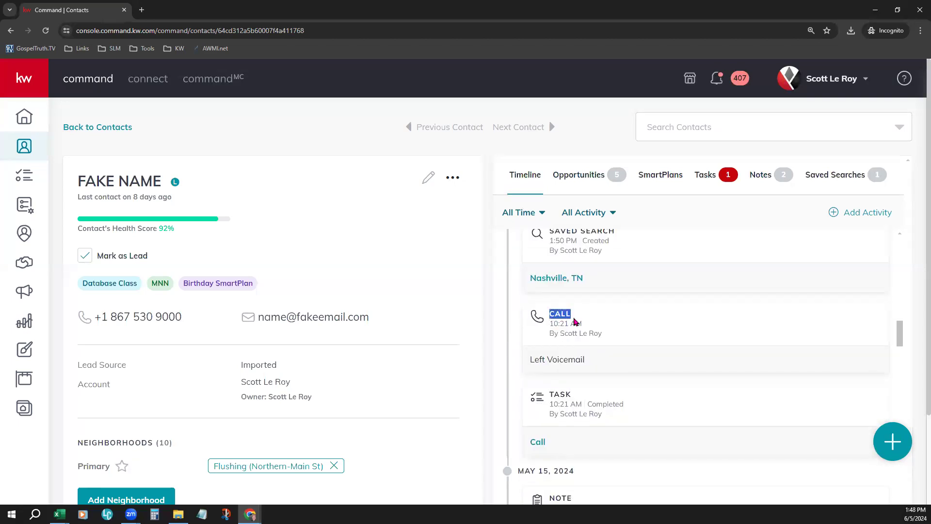
pyautogui.moveTo(531, 359); pyautogui.dragTo(587, 361)
pyautogui.scroll(-3, 692, 397)
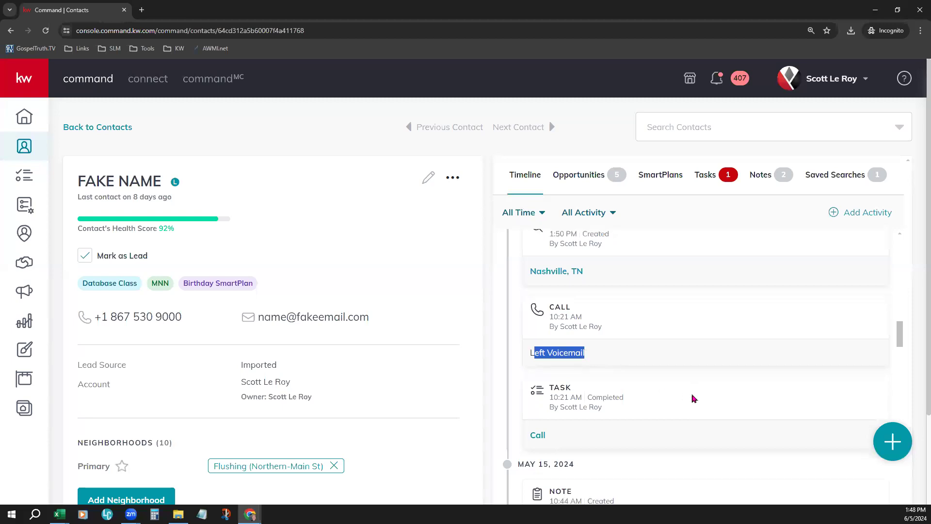
pyautogui.moveTo(544, 254); pyautogui.dragTo(578, 253)
pyautogui.click(568, 283)
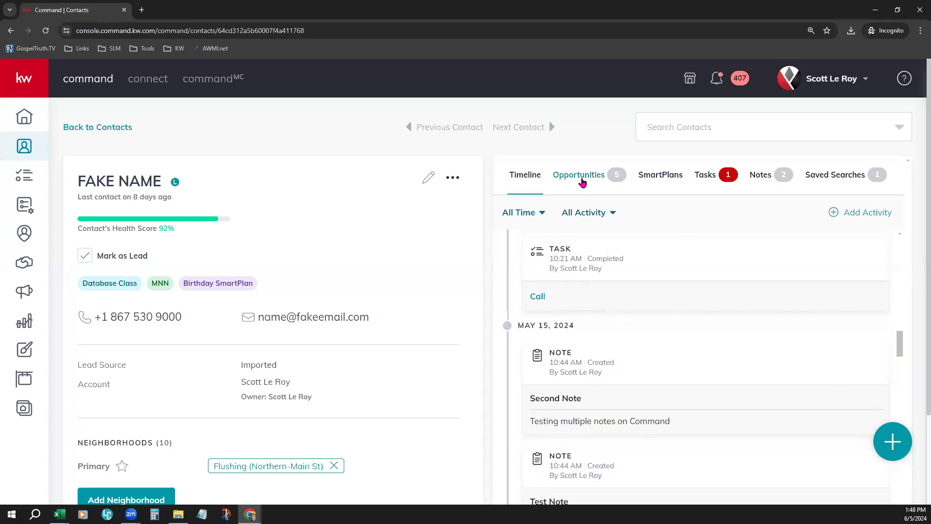
# Step: Review the contact's opportunities, SmartPlans, tasks and notes, and open its saved searches
pyautogui.click(582, 181)
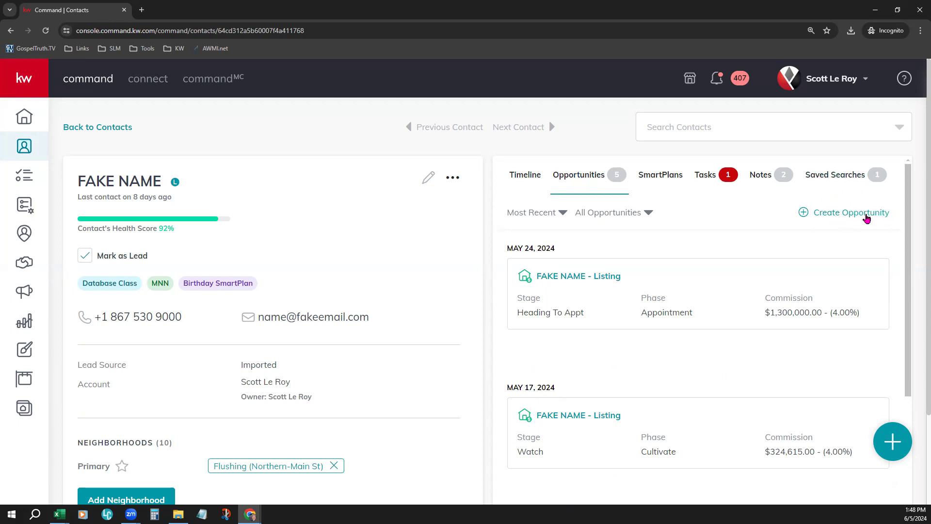
pyautogui.click(662, 180)
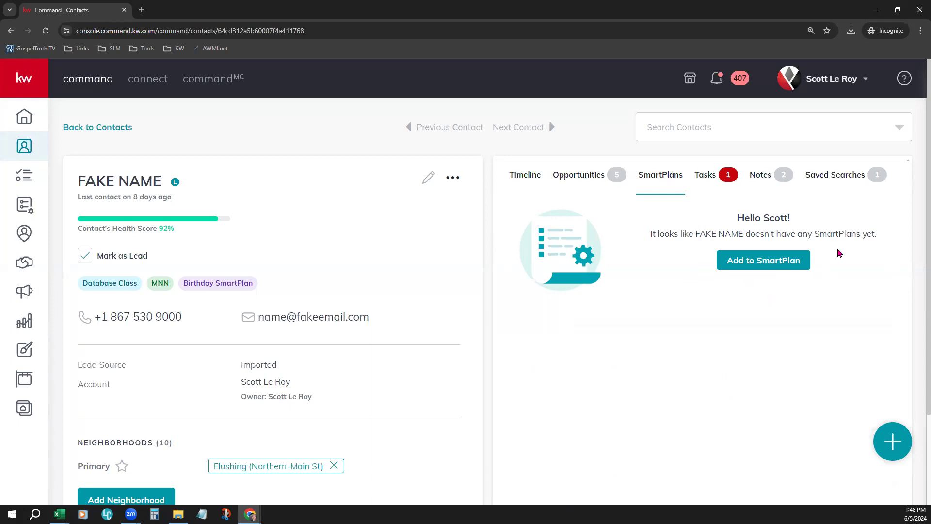
pyautogui.click(712, 180)
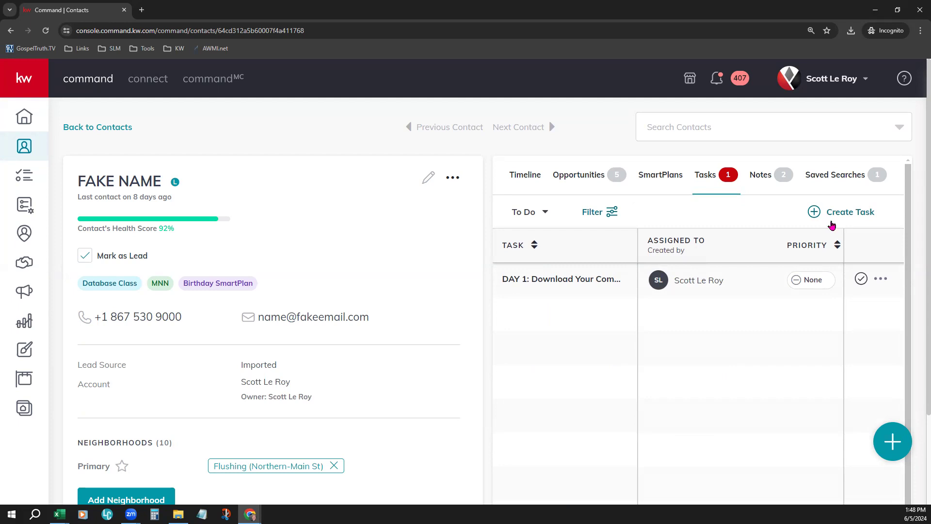
pyautogui.click(768, 175)
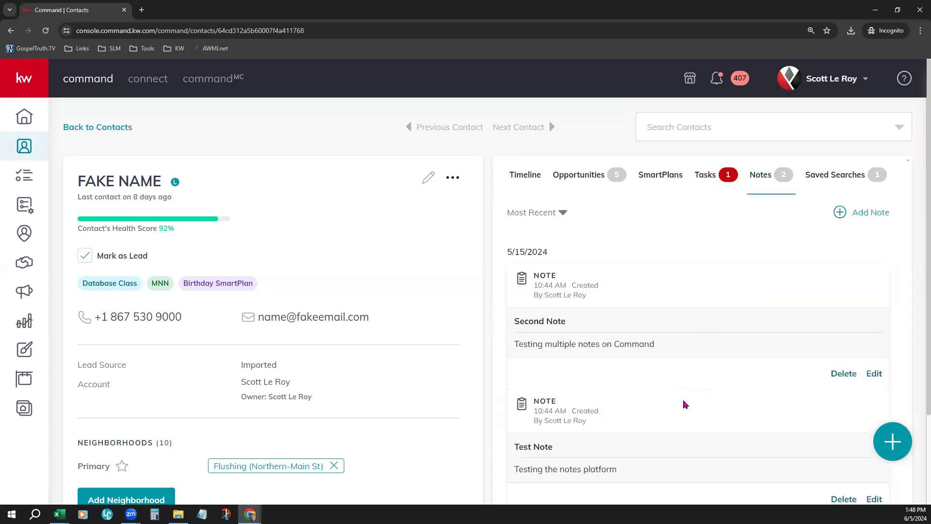
pyautogui.click(831, 187)
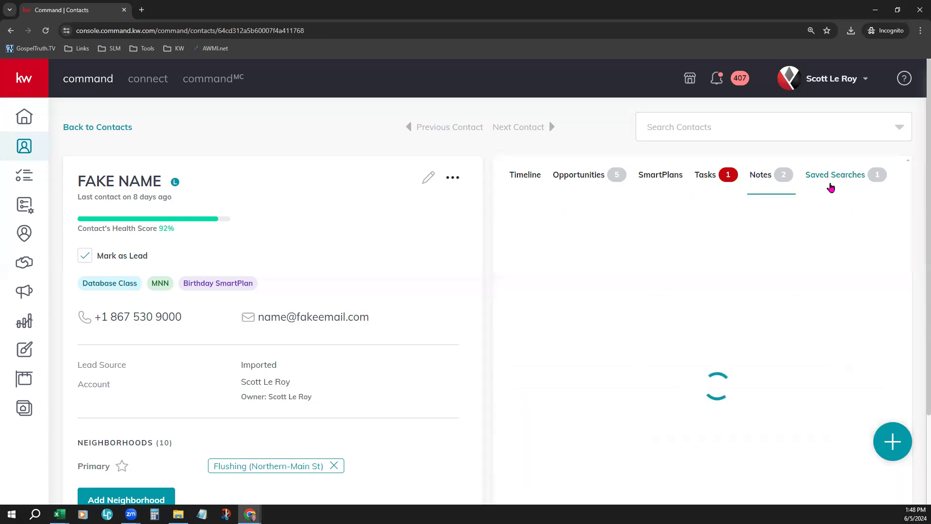
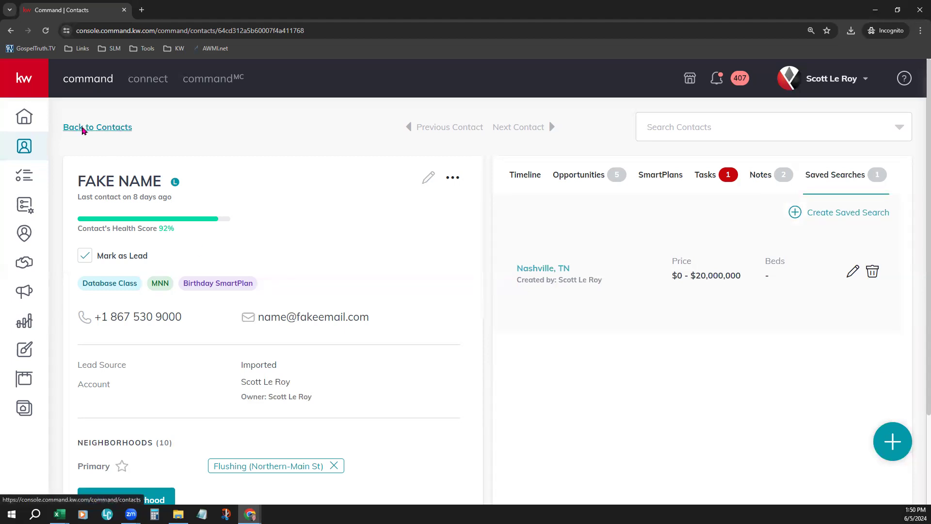
# Step: Return to the contacts list and look over the additional options for duplicate checking, exports and mailing labels
pyautogui.click(80, 129)
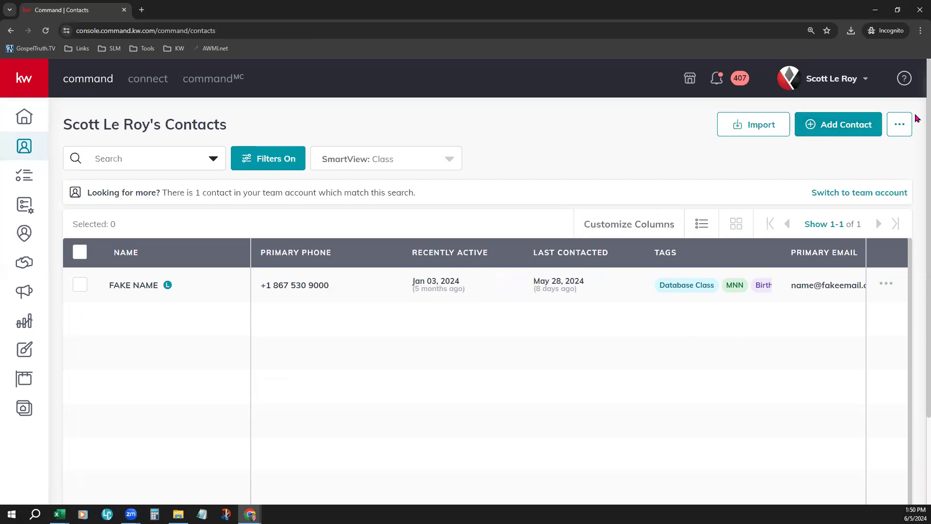
pyautogui.click(905, 131)
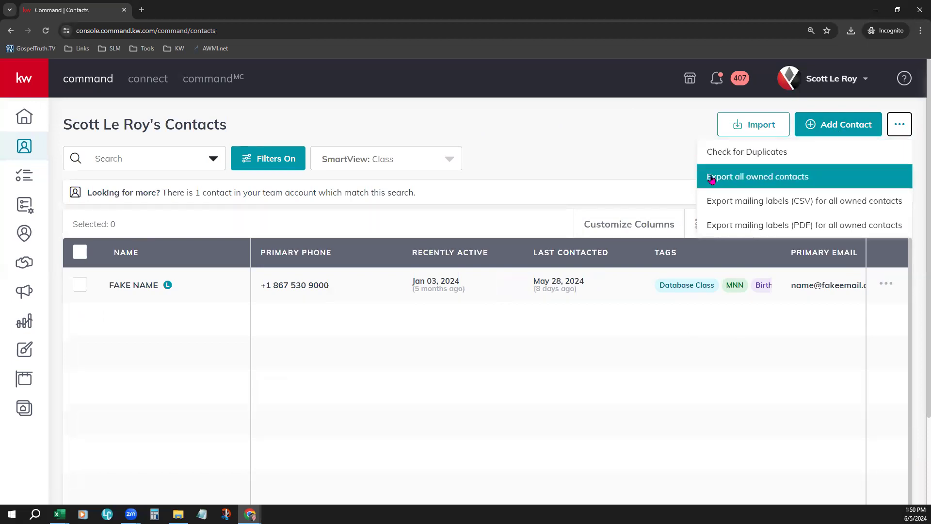
pyautogui.click(594, 171)
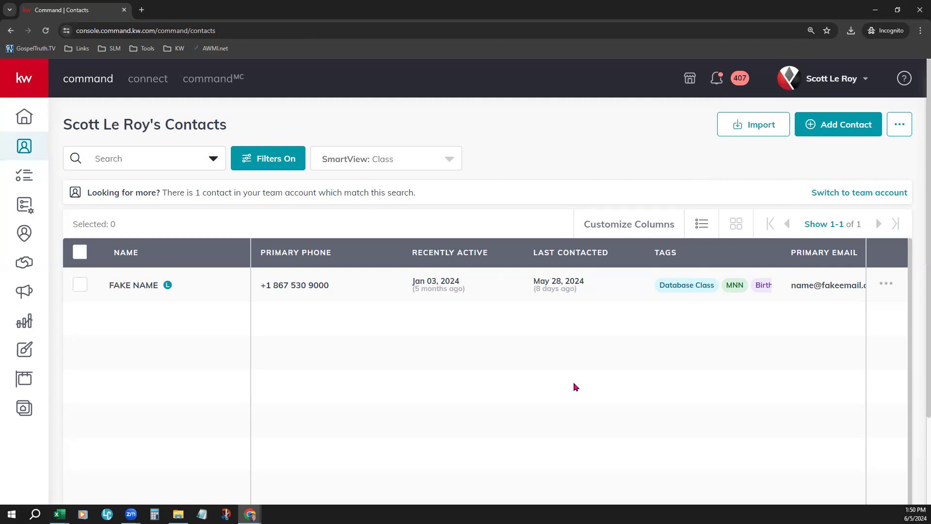
# Step: Review the available contact filter categories with Contact Type, Tags and Agent Site Connection collapsed, leaving the filters as they are
pyautogui.click(268, 168)
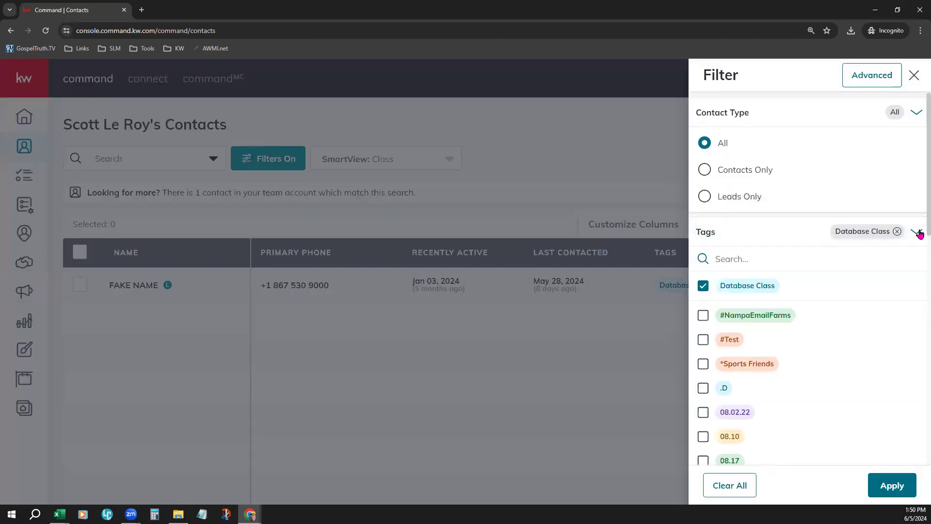
pyautogui.click(917, 232)
pyautogui.click(916, 113)
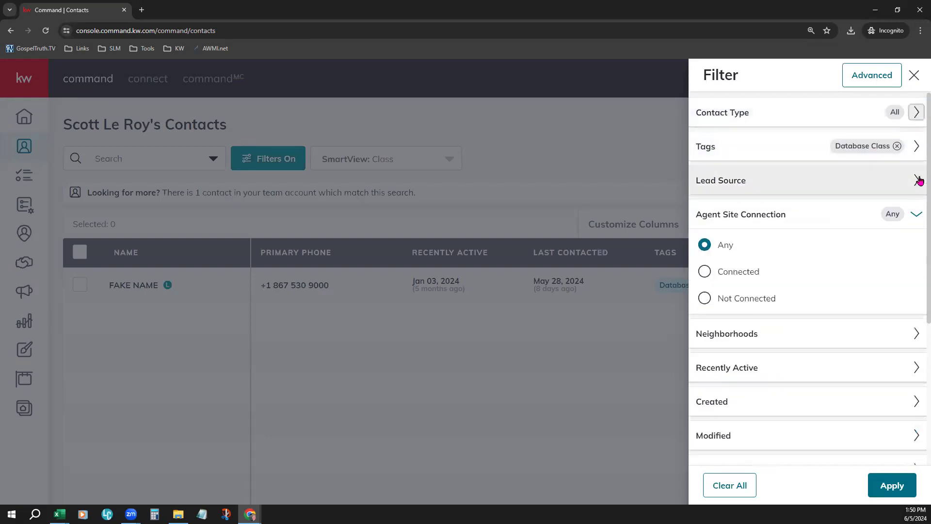
pyautogui.click(916, 214)
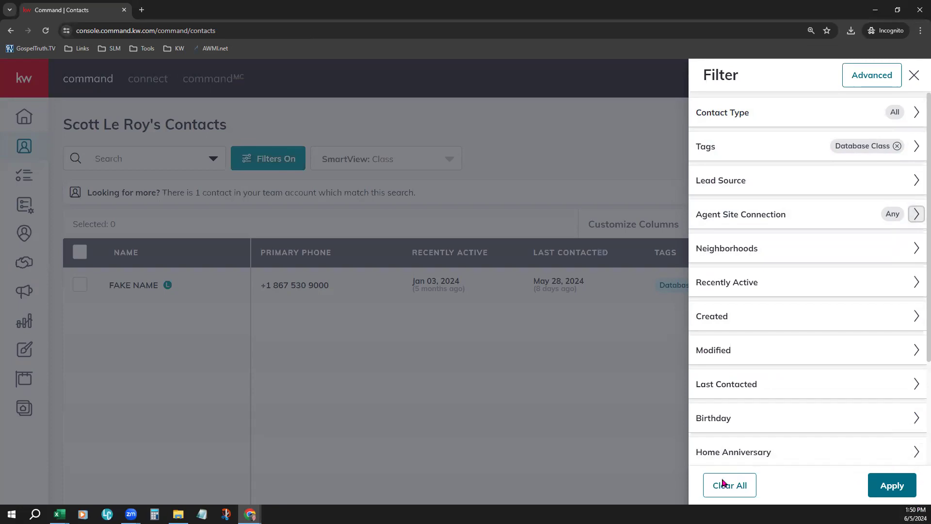
pyautogui.click(610, 438)
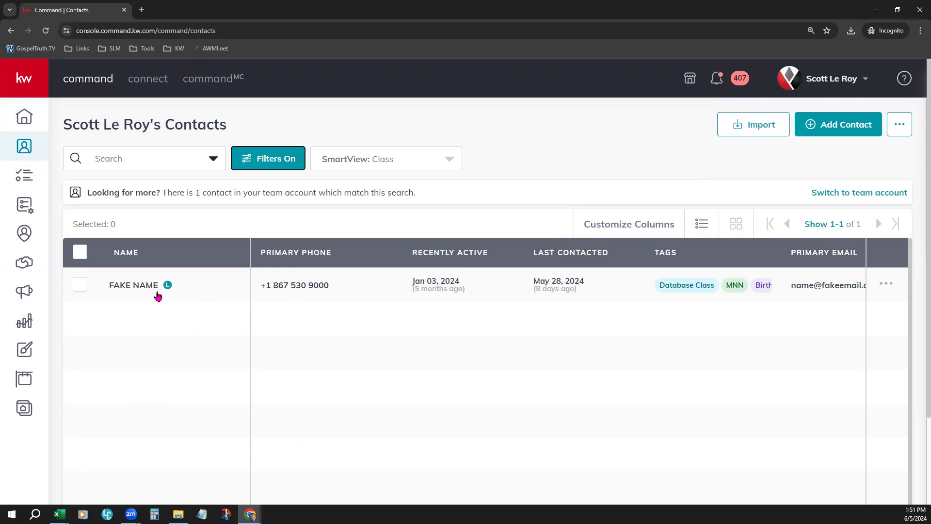
# Step: Select all listed contacts, look through the available bulk actions, and clear the selection
pyautogui.click(81, 255)
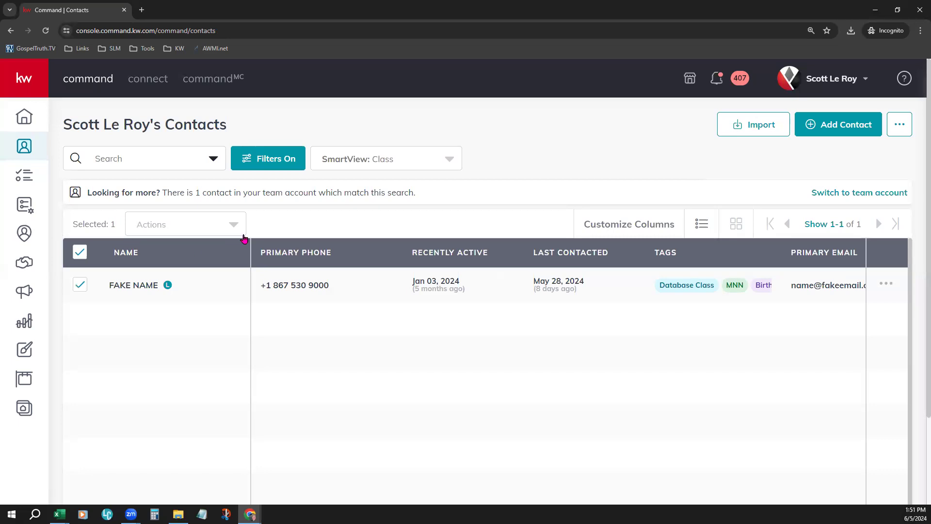
pyautogui.click(175, 231)
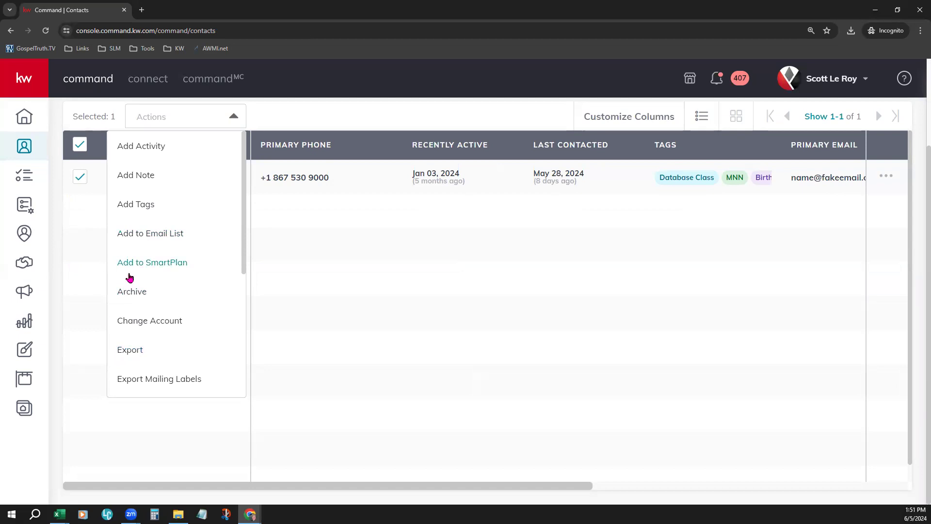
pyautogui.scroll(-1, 178, 348)
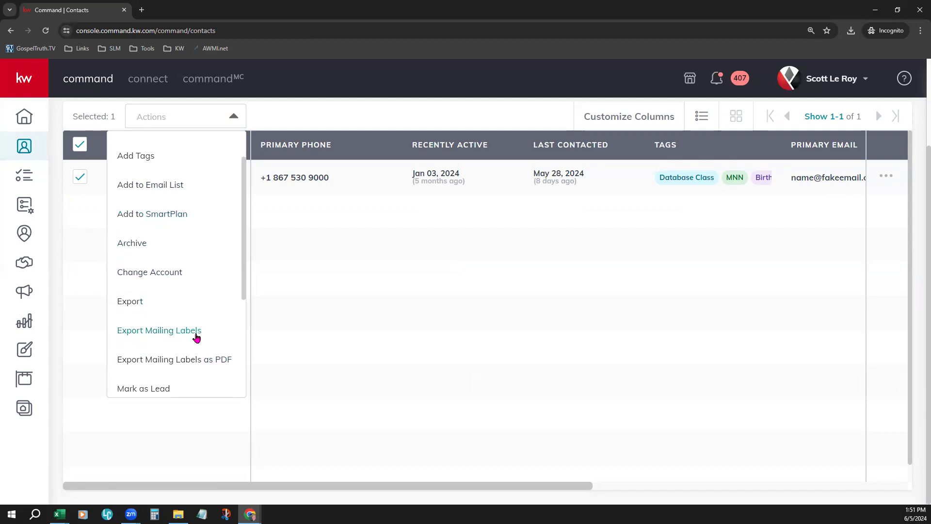
pyautogui.click(324, 363)
pyautogui.scroll(2, 478, 390)
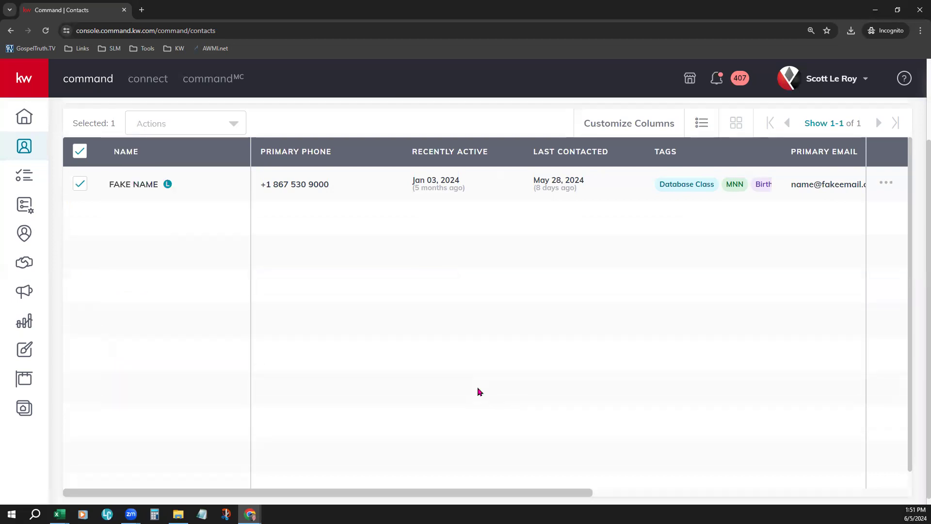
pyautogui.click(81, 252)
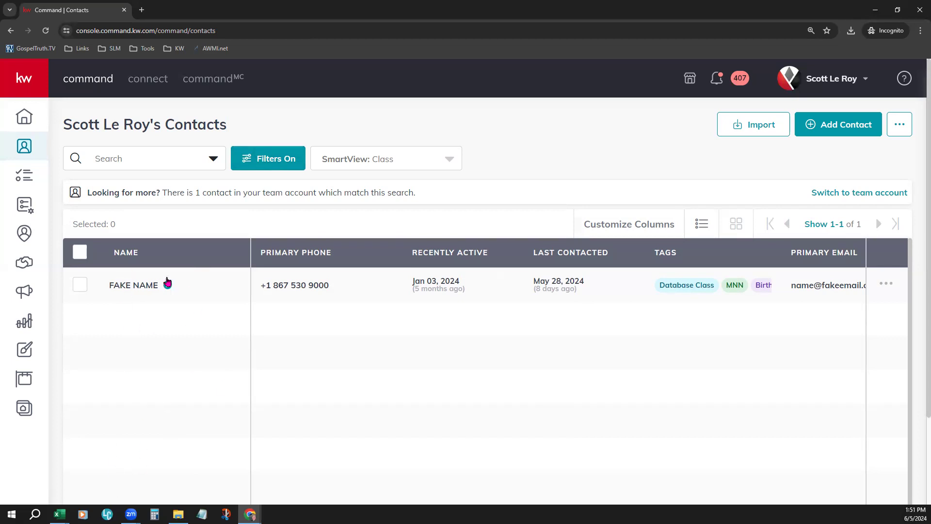
# Step: Select the listed contact, review its bulk actions, and start adding bulk tags to it
pyautogui.click(80, 253)
pyautogui.click(80, 257)
pyautogui.click(80, 285)
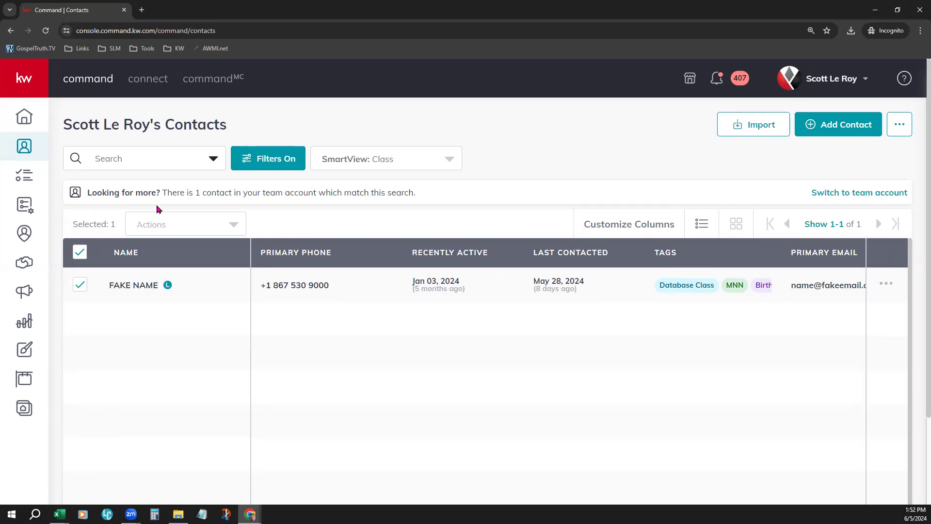
pyautogui.click(156, 230)
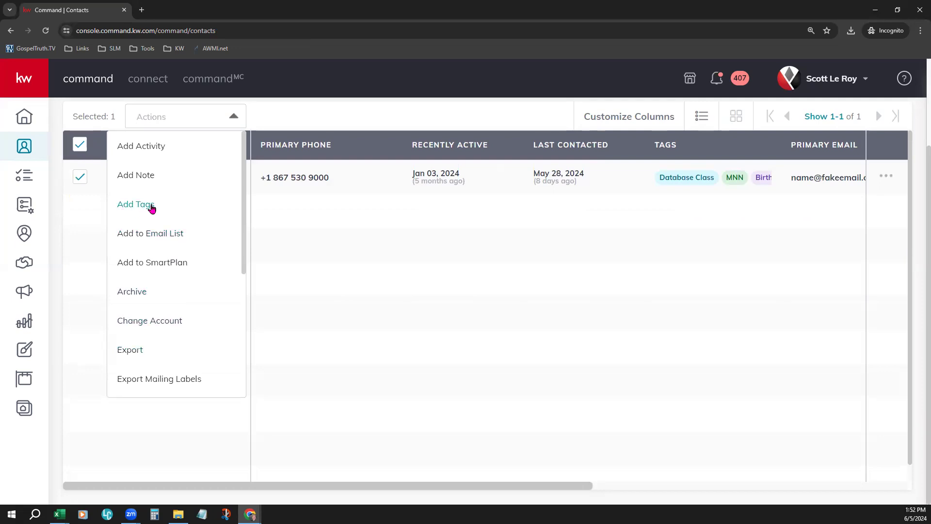
pyautogui.scroll(-3, 175, 371)
pyautogui.scroll(-2, 175, 371)
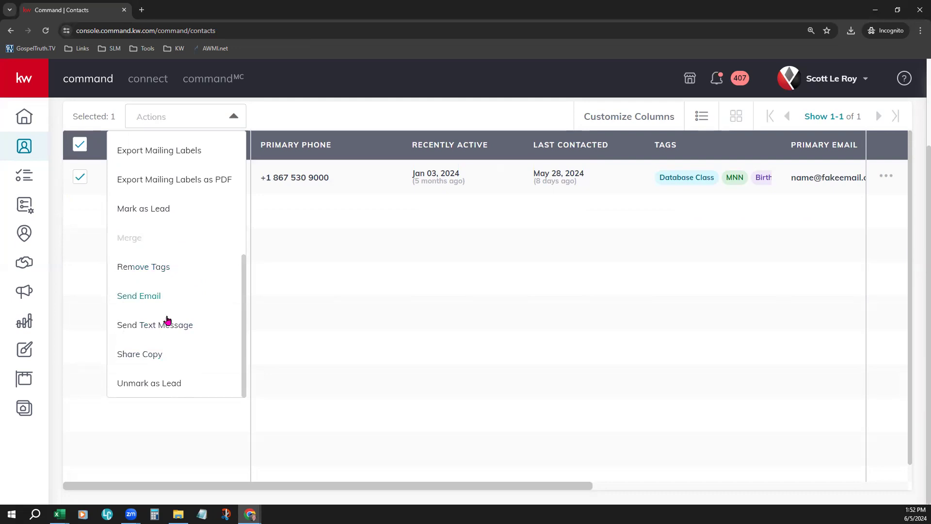
pyautogui.scroll(5, 166, 320)
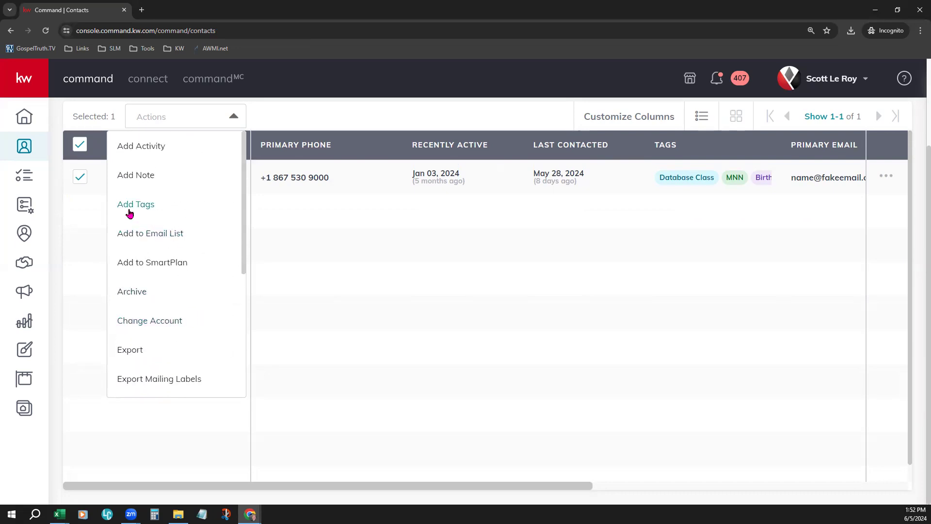
pyautogui.click(131, 209)
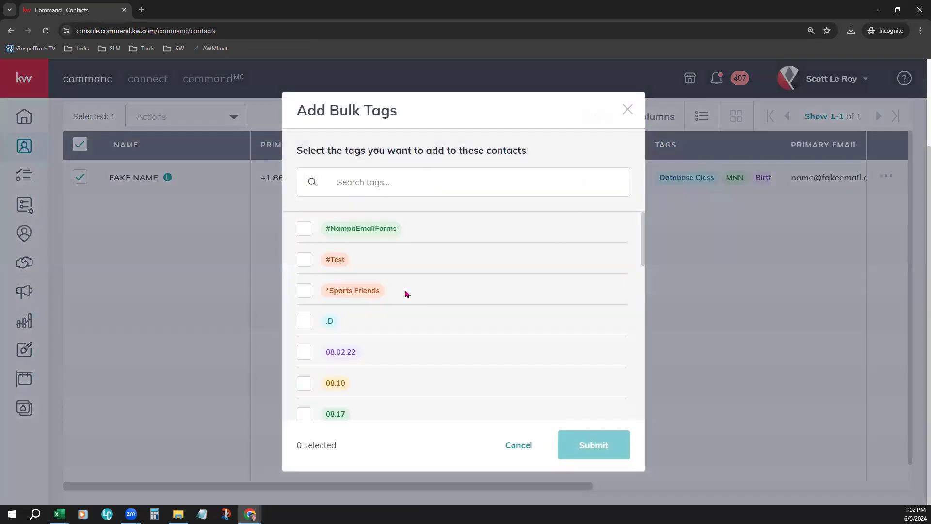
# Step: Browse the tag list, search it for ABC, and choose the ABC tag for the contact
pyautogui.click(428, 174)
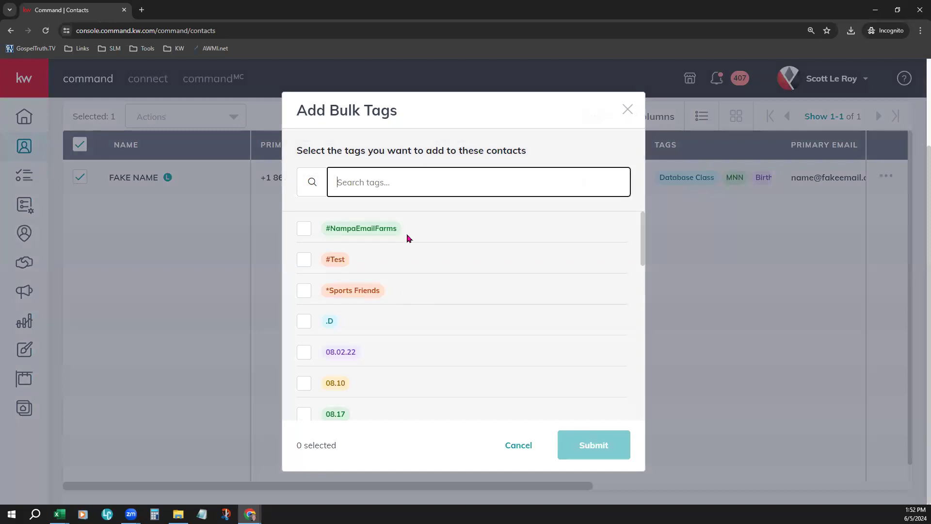
pyautogui.scroll(-6, 439, 349)
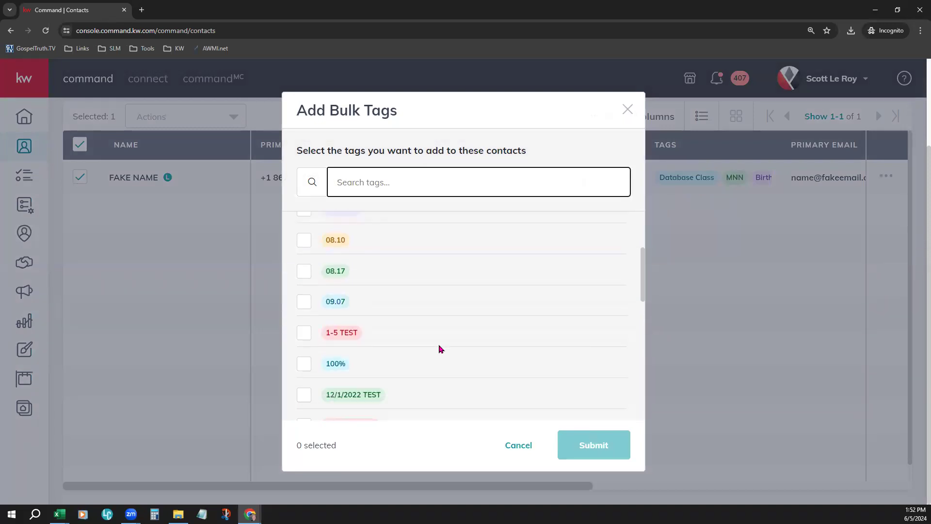
pyautogui.scroll(-2, 440, 349)
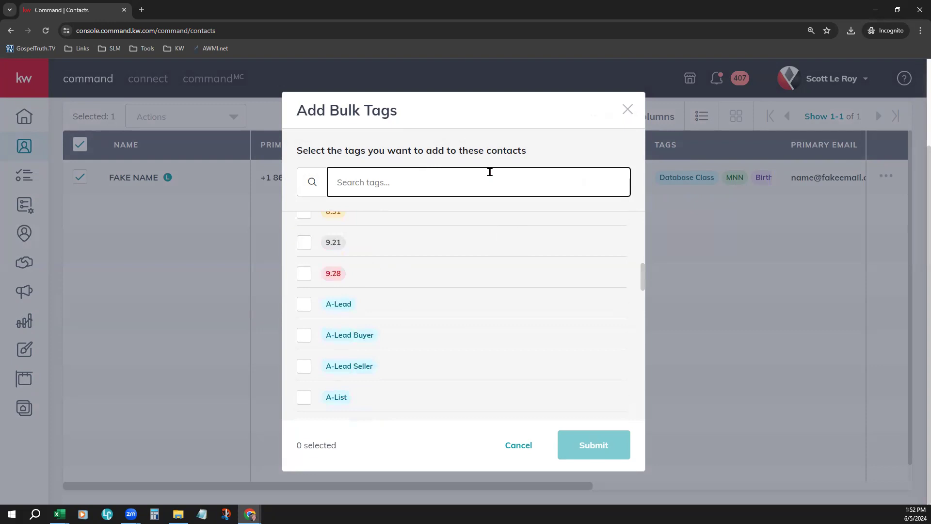
pyautogui.write('ABC')
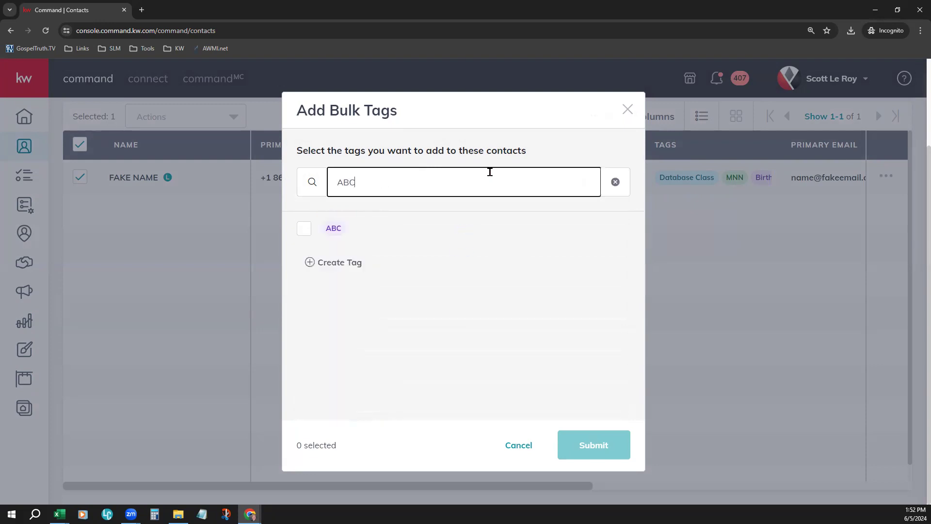
pyautogui.click(304, 230)
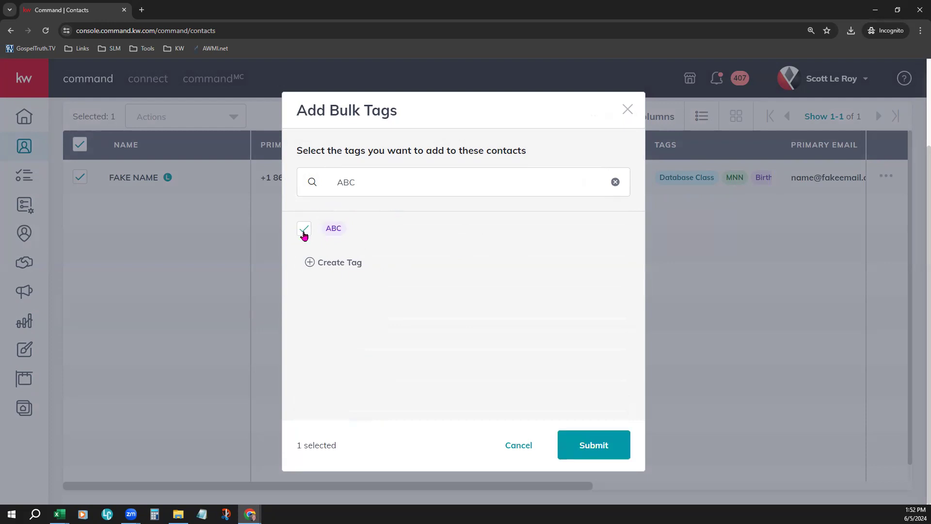
# Step: Create a custom tag named ABCD with the yellow appearance
pyautogui.click(391, 185)
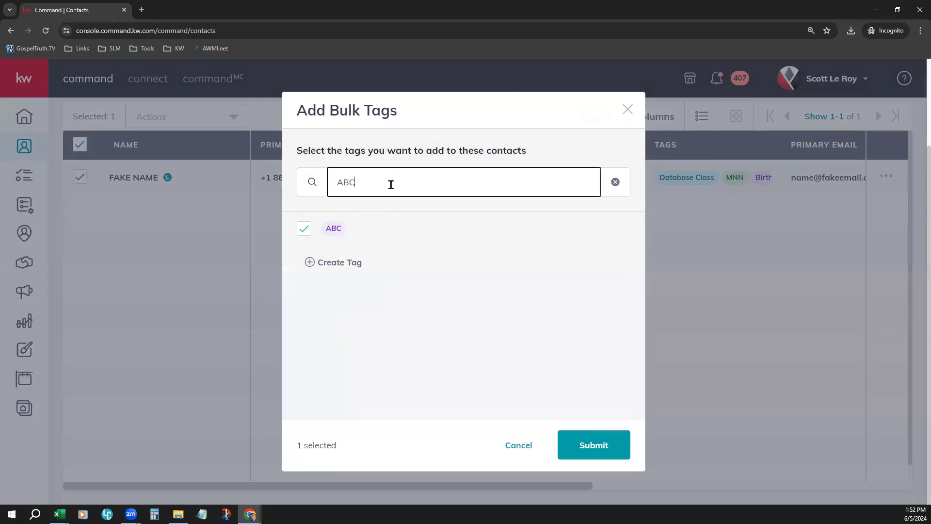
pyautogui.write('D')
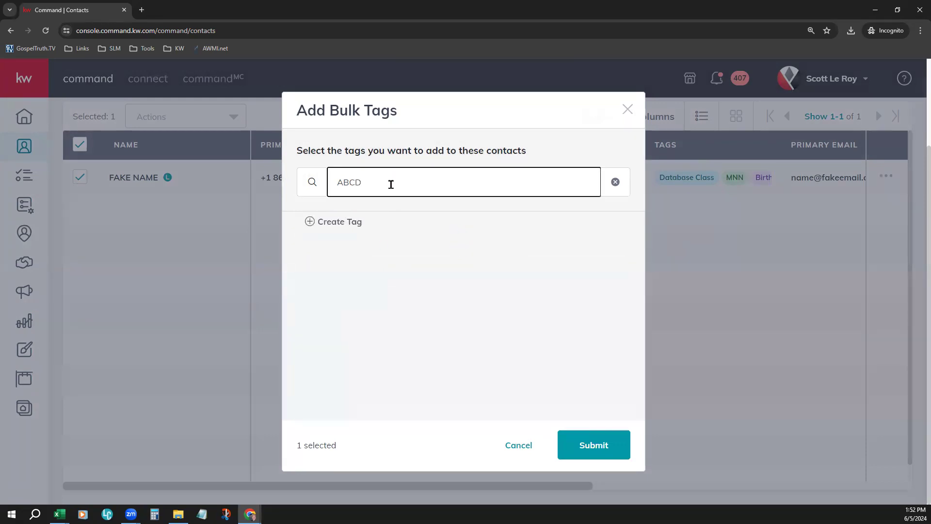
pyautogui.click(332, 223)
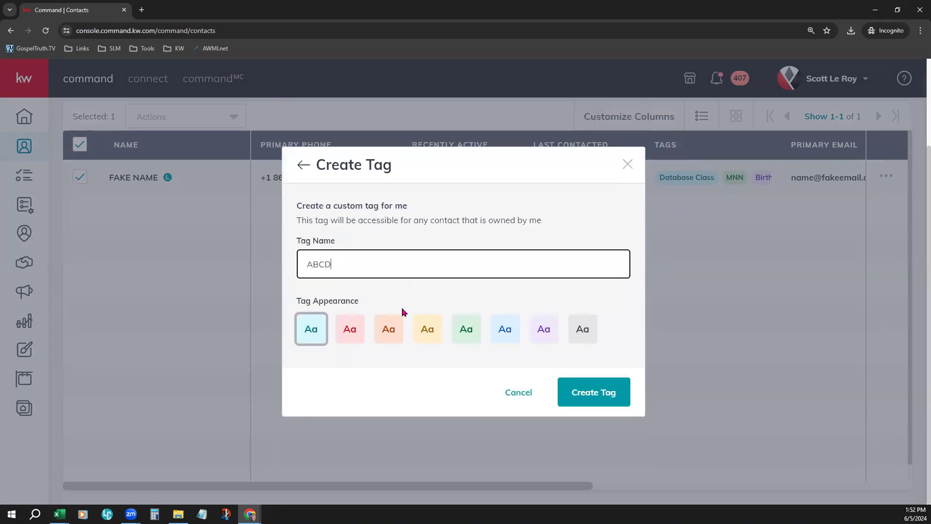
pyautogui.click(437, 328)
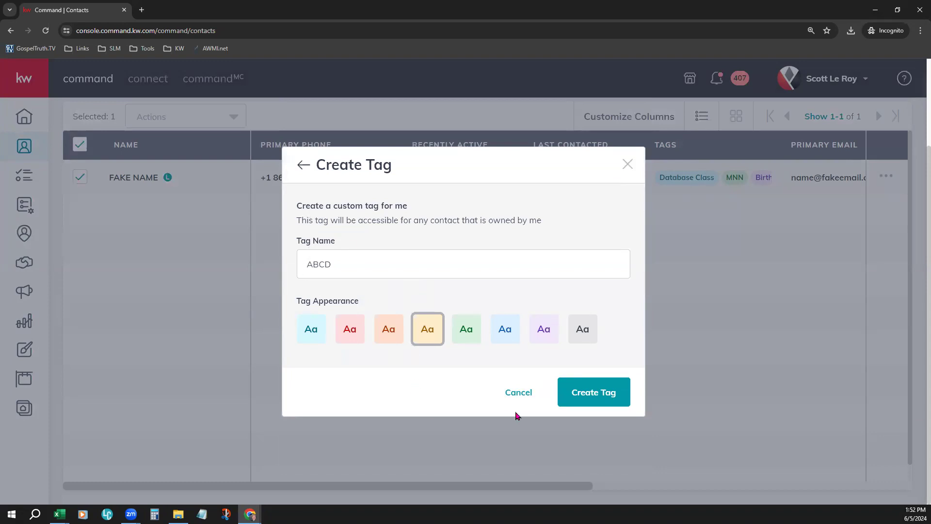
pyautogui.click(597, 385)
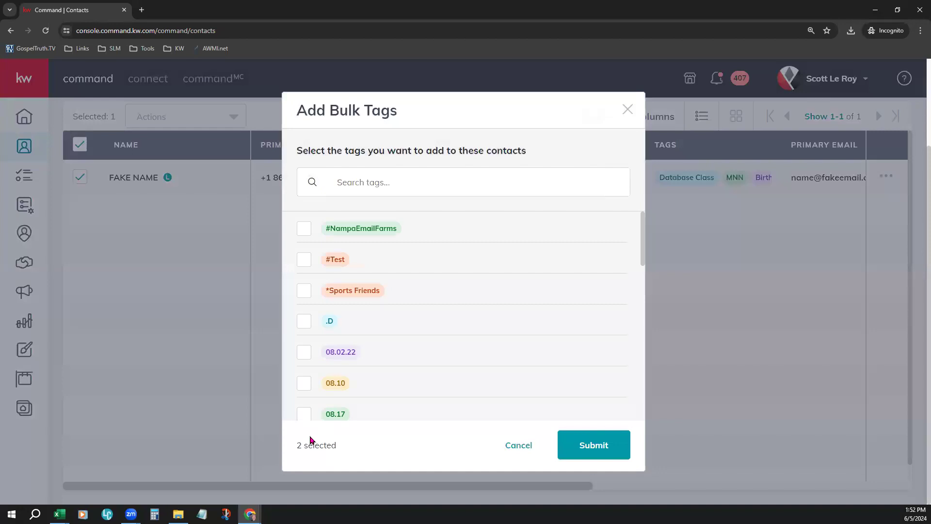
# Step: Include the 09.07 and 1-5 TEST tags as well, and submit the bulk tags for the contact
pyautogui.moveTo(297, 447); pyautogui.dragTo(347, 455)
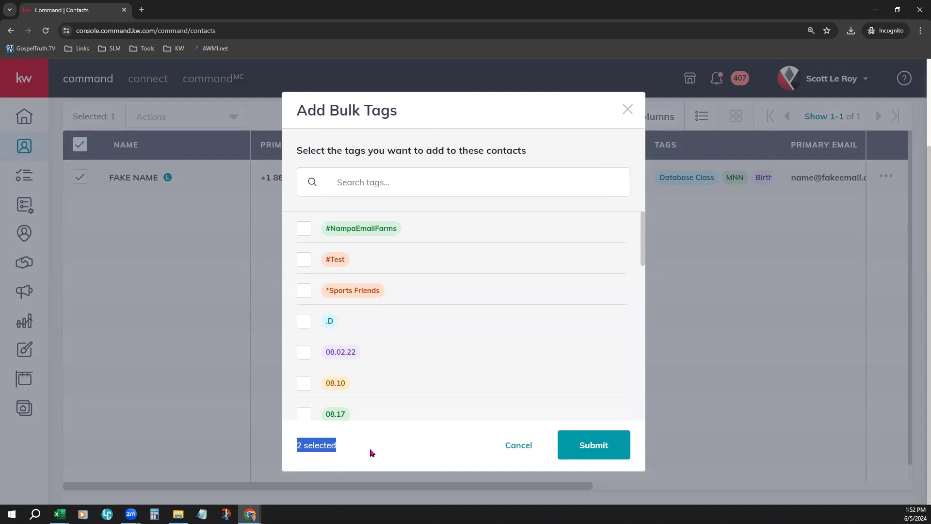
pyautogui.scroll(-2, 394, 352)
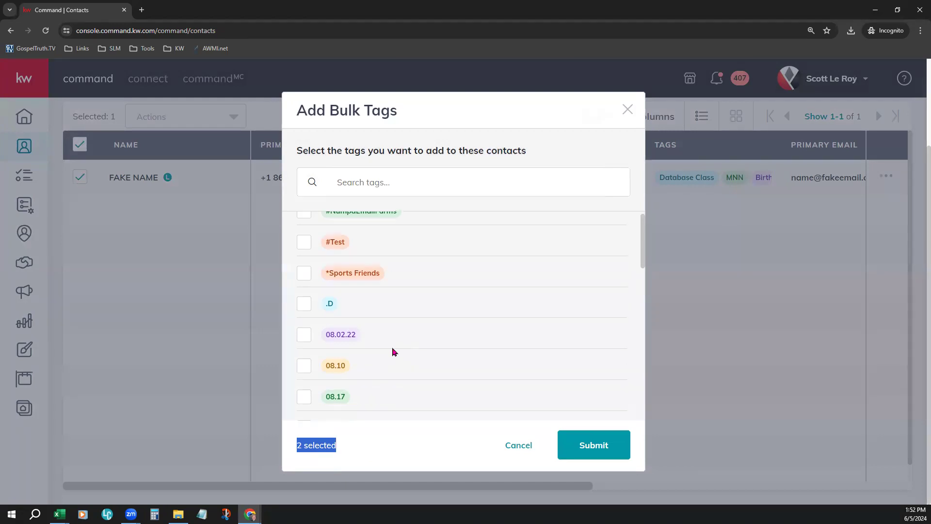
pyautogui.click(304, 348)
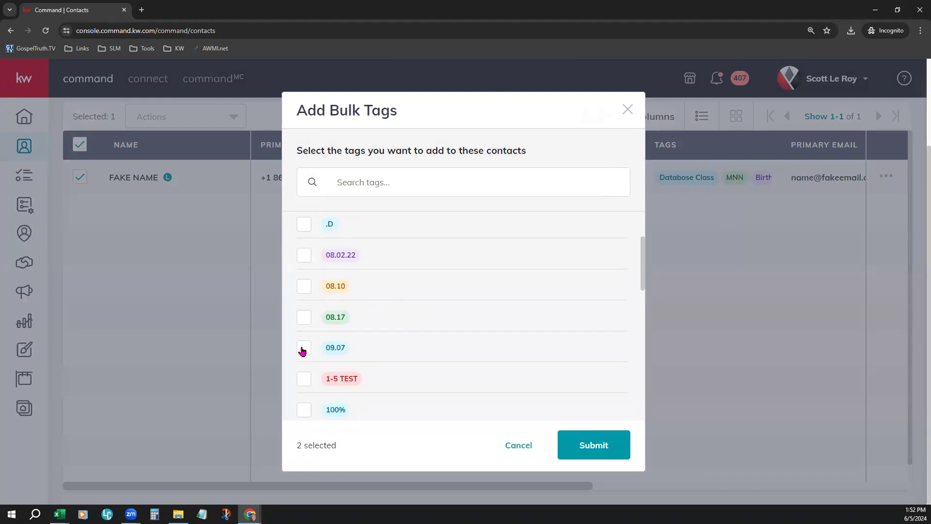
pyautogui.click(303, 383)
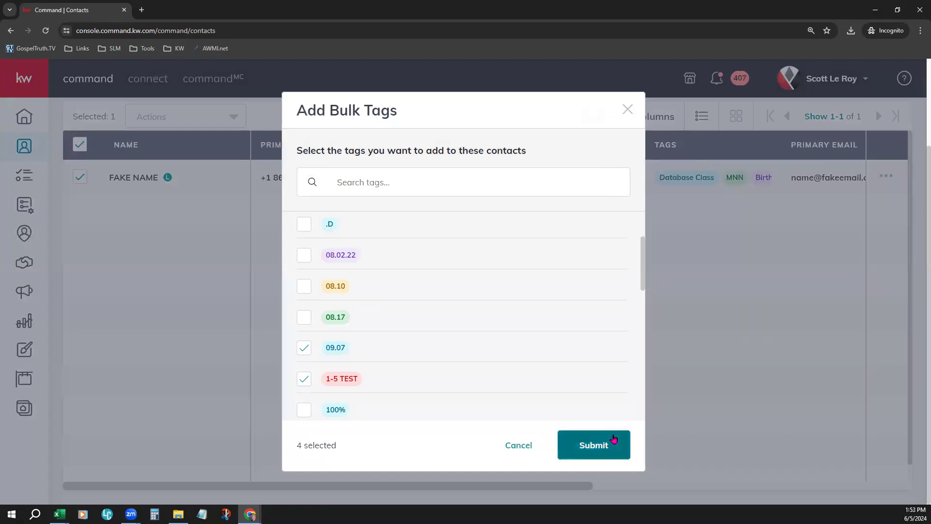
pyautogui.click(596, 447)
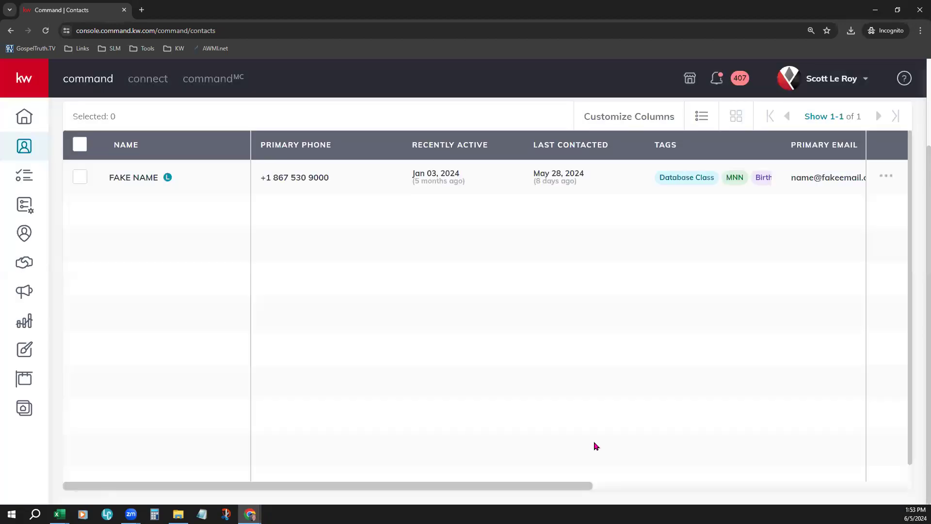
# Step: Widen the Tags column in the contacts table and reload the page
pyautogui.scroll(2, 507, 317)
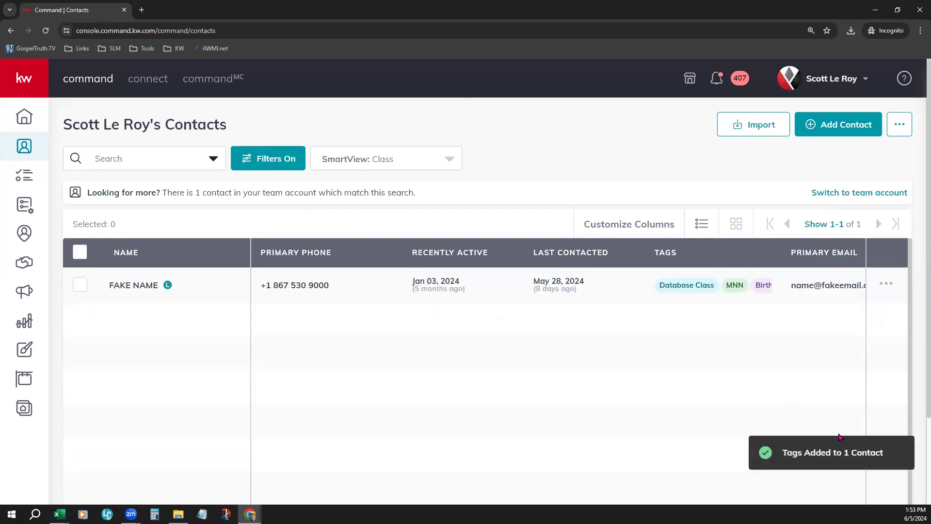
pyautogui.moveTo(776, 253); pyautogui.dragTo(869, 258)
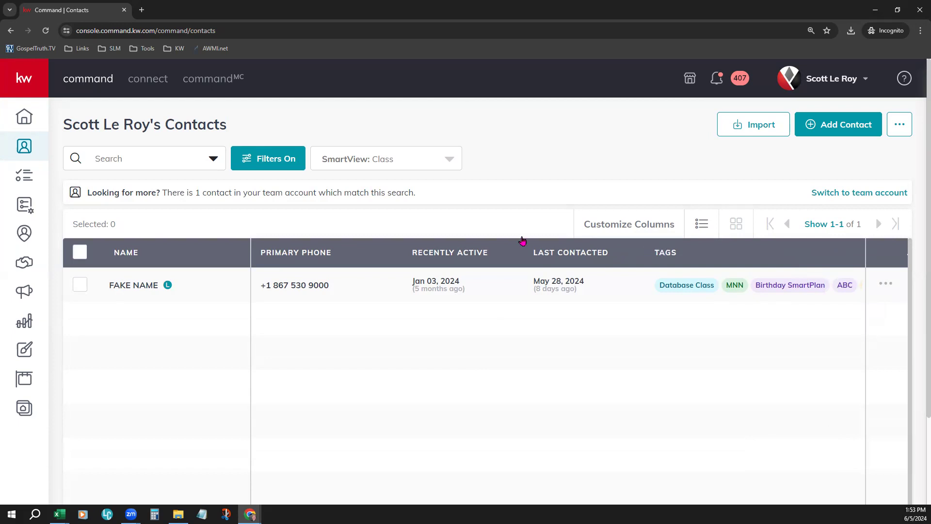
pyautogui.click(45, 30)
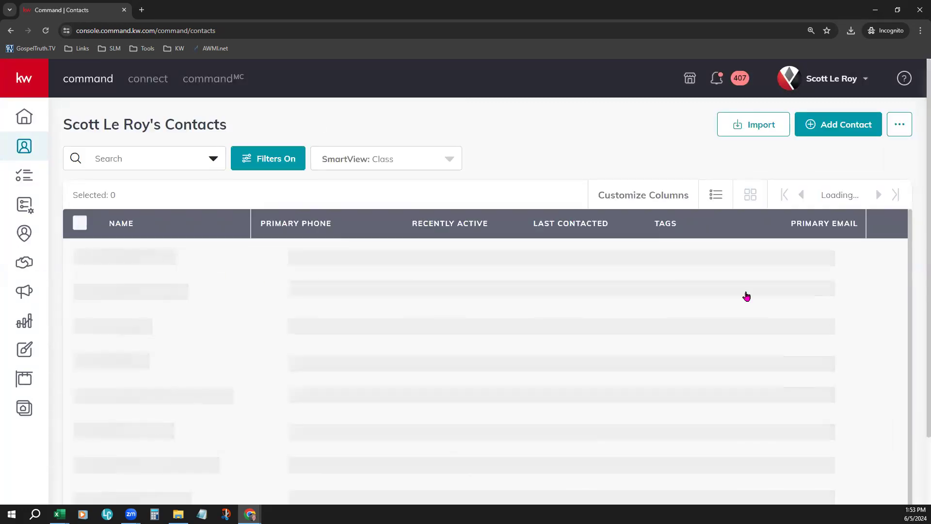
# Step: Widen the Tags column in the contacts table, and open Remove Tags for the listed contact
pyautogui.moveTo(777, 247); pyautogui.dragTo(863, 253)
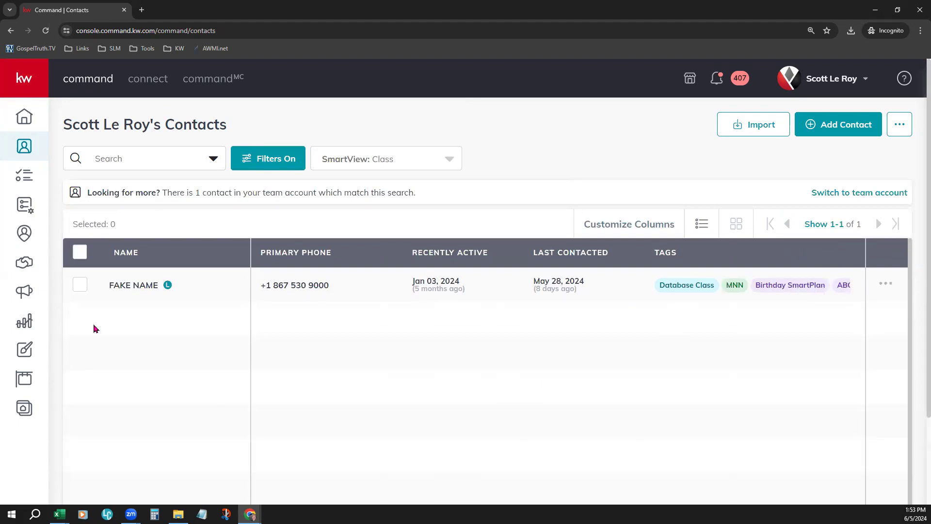
pyautogui.click(80, 252)
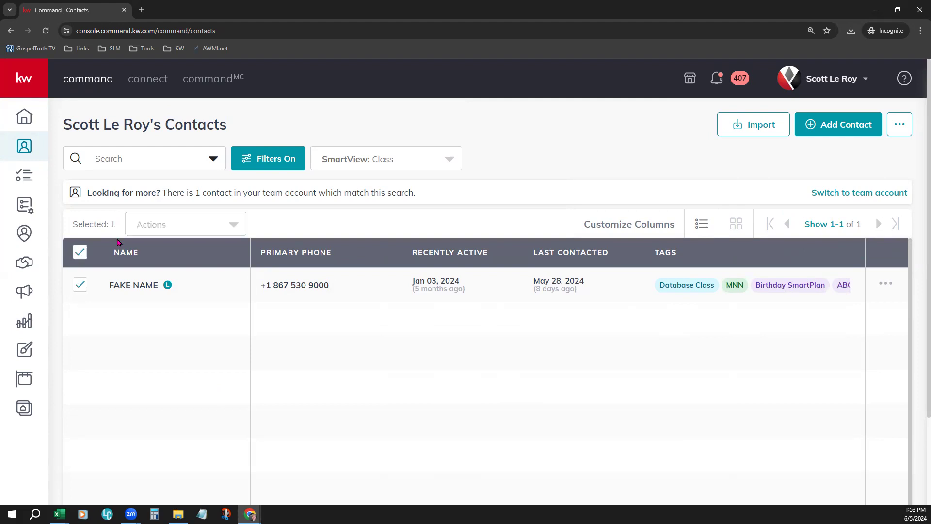
pyautogui.click(167, 223)
pyautogui.scroll(-5, 196, 337)
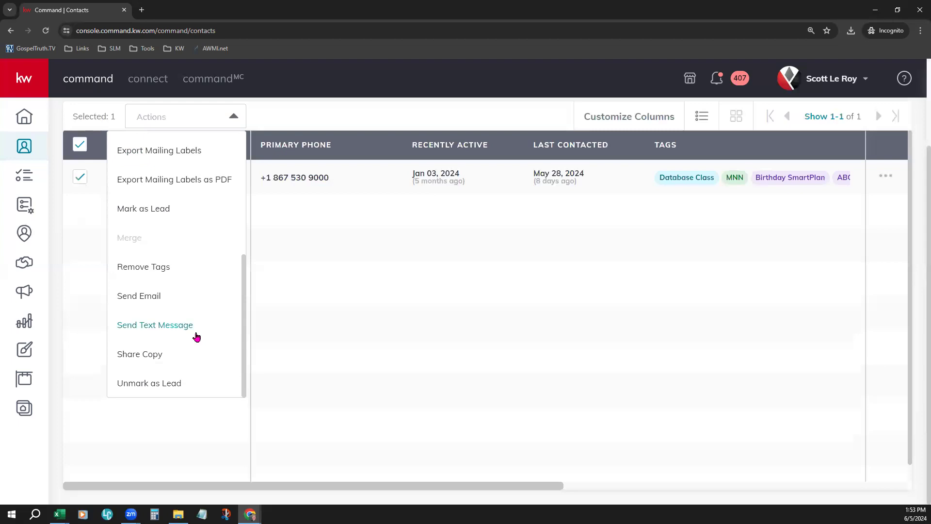
pyautogui.click(125, 270)
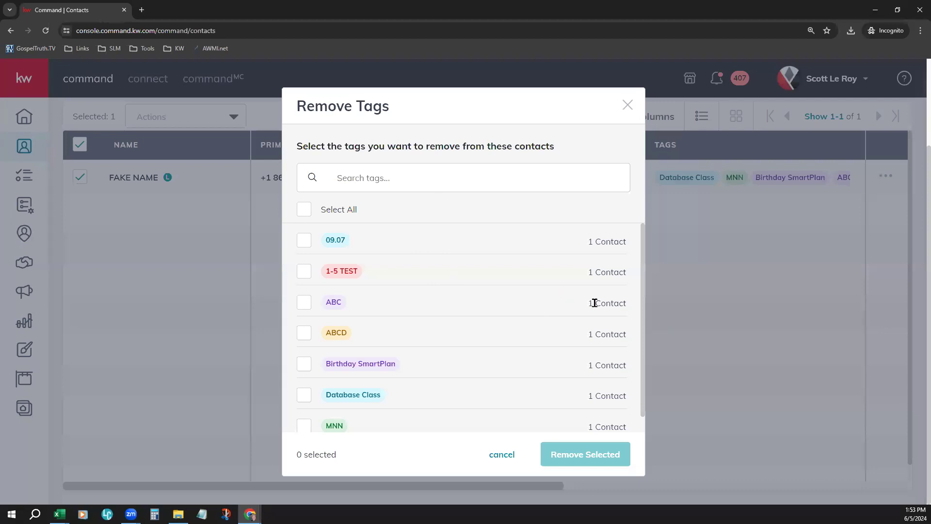
# Step: Remove the 09.07, 1-5 TEST, ABC and ABCD tags from the contact and reload the contacts page
pyautogui.scroll(-1, 594, 303)
pyautogui.scroll(1, 596, 304)
pyautogui.click(303, 240)
pyautogui.click(304, 272)
pyautogui.click(305, 303)
pyautogui.click(304, 333)
pyautogui.scroll(-1, 435, 402)
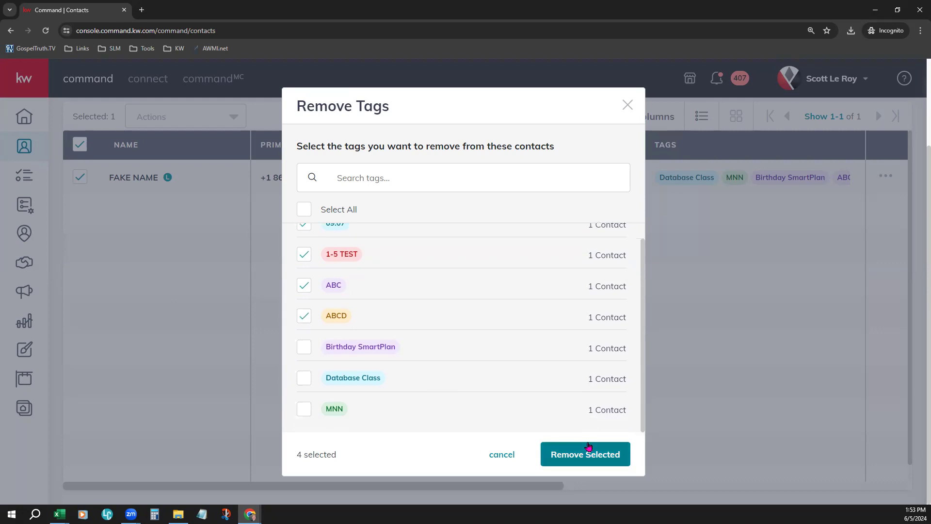
pyautogui.click(610, 459)
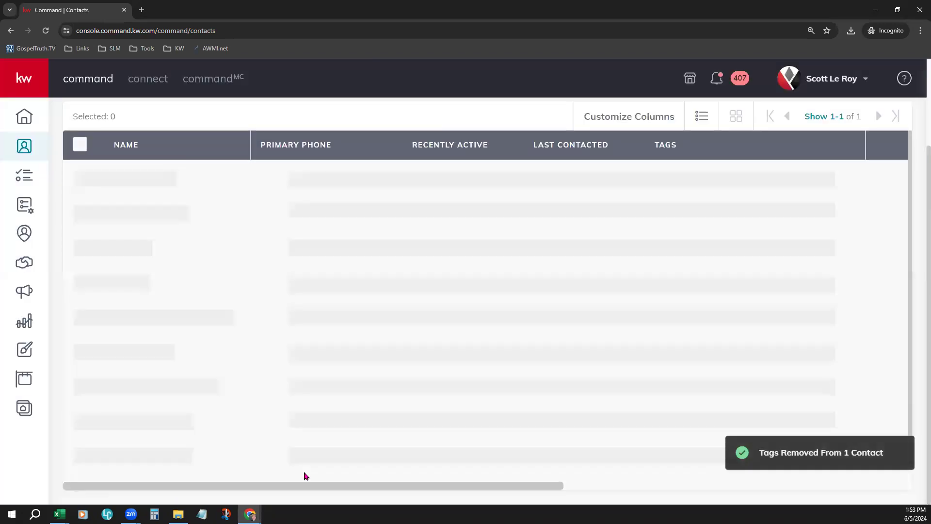
pyautogui.scroll(2, 407, 322)
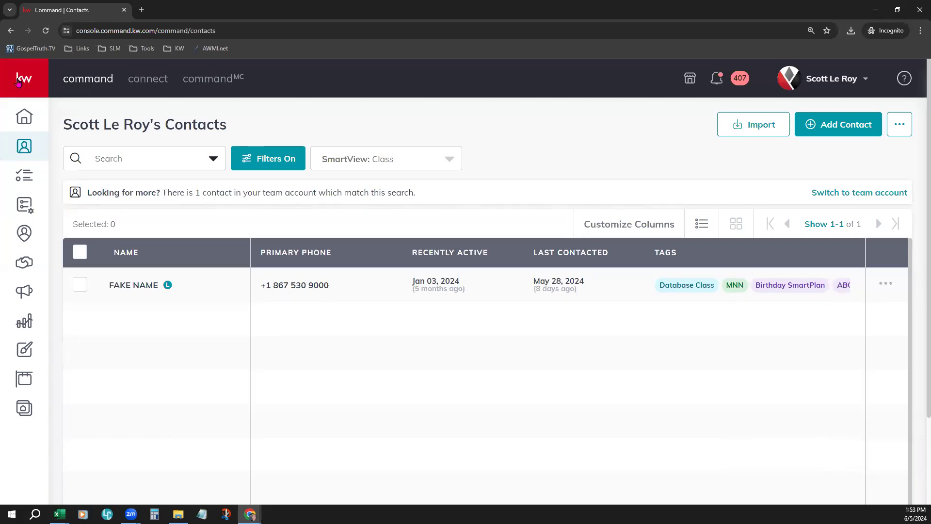
pyautogui.click(46, 32)
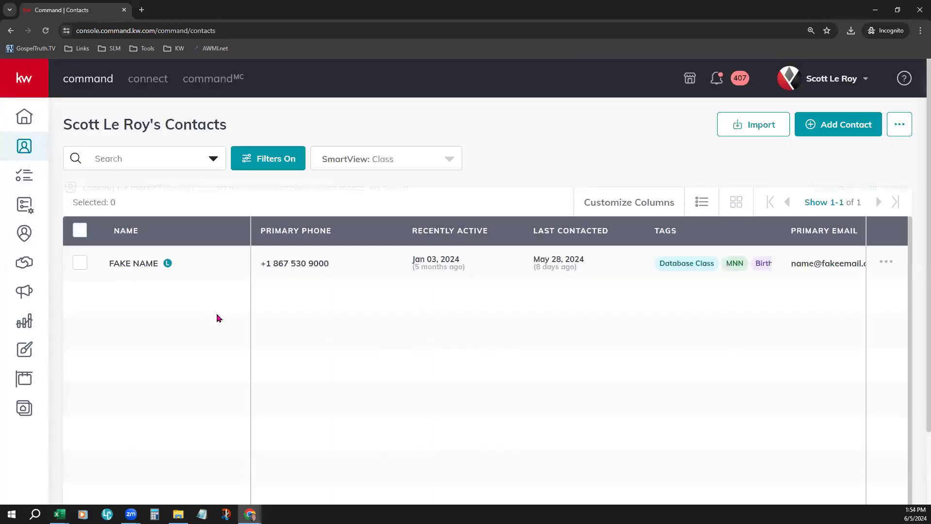
# Step: Select the listed contact and examine the bulk actions offered, including Archive, Change Account, Export, Merge and Share Copy
pyautogui.click(79, 252)
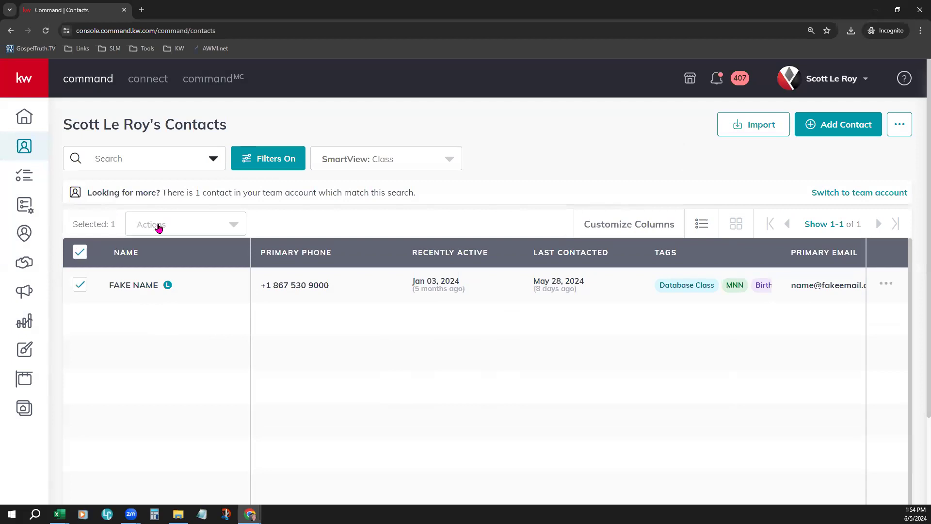
pyautogui.click(159, 228)
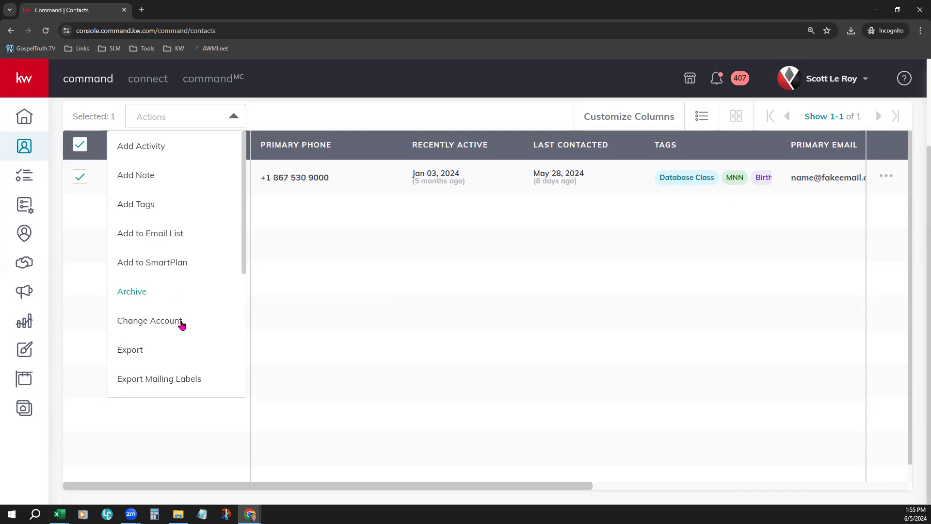
pyautogui.scroll(-2, 177, 322)
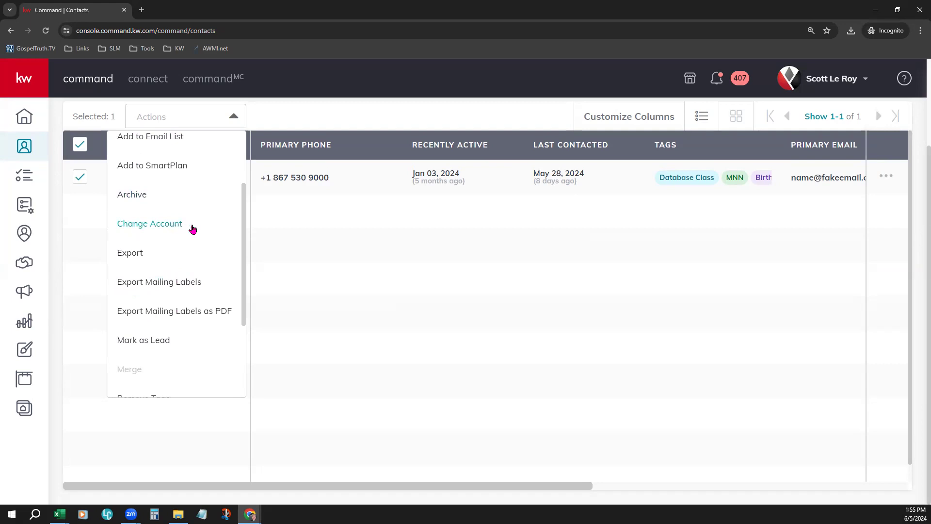
pyautogui.scroll(-2, 198, 250)
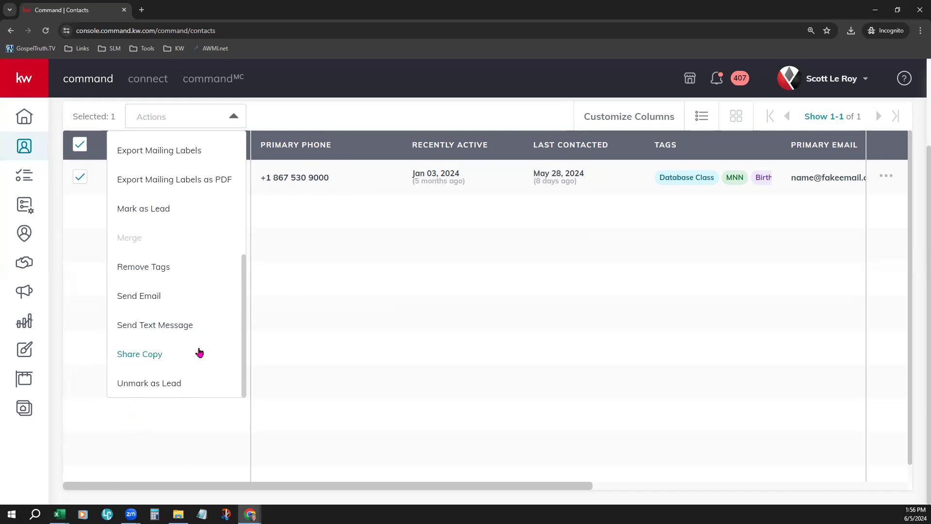
pyautogui.scroll(5, 206, 346)
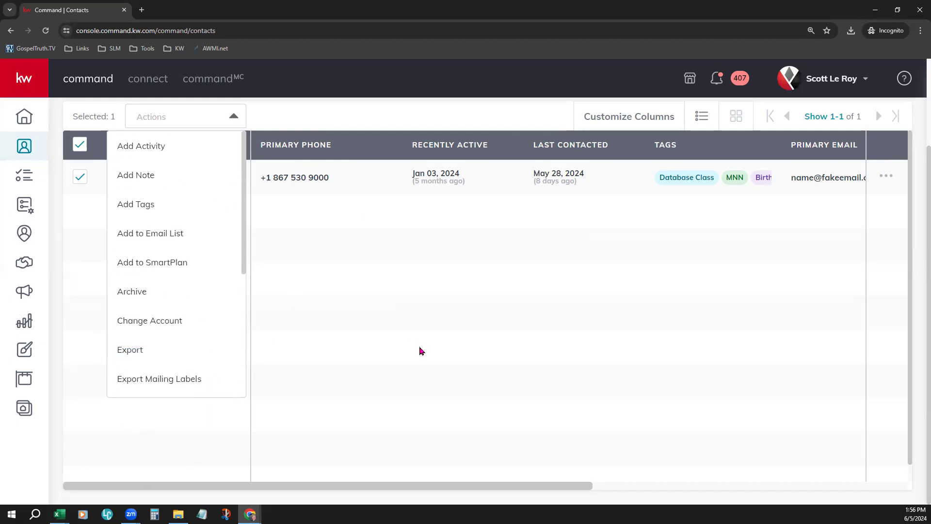
pyautogui.scroll(3, 402, 392)
pyautogui.click(380, 370)
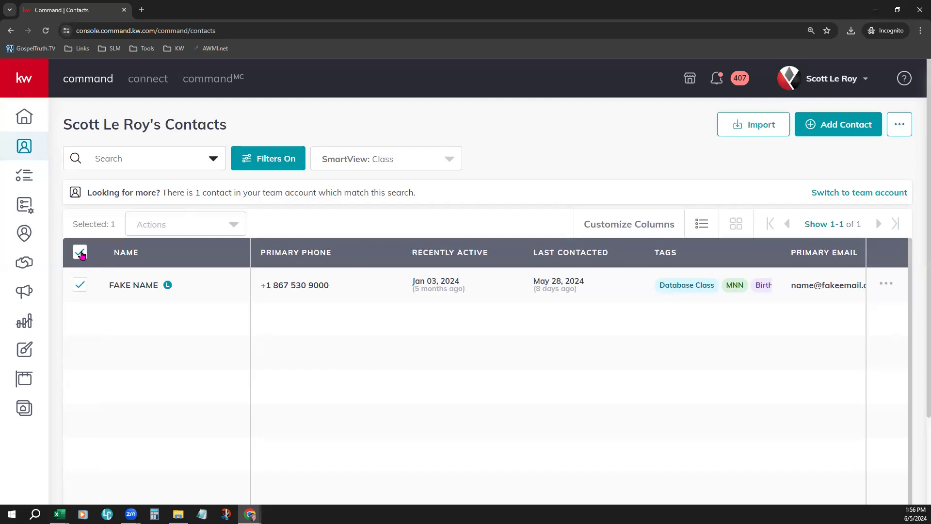
pyautogui.click(184, 226)
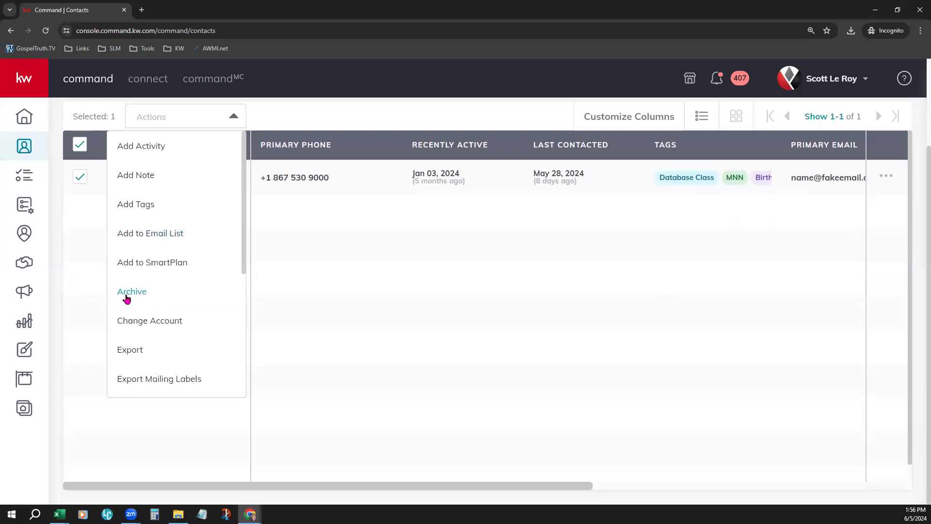
pyautogui.click(302, 301)
pyautogui.scroll(2, 299, 300)
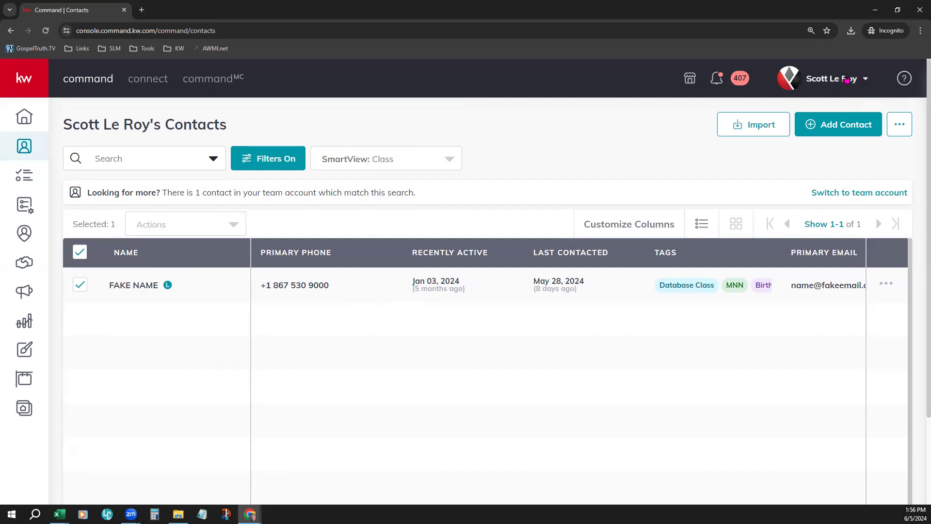
# Step: Open the Contact Archive in the contact section of Command Settings
pyautogui.click(830, 79)
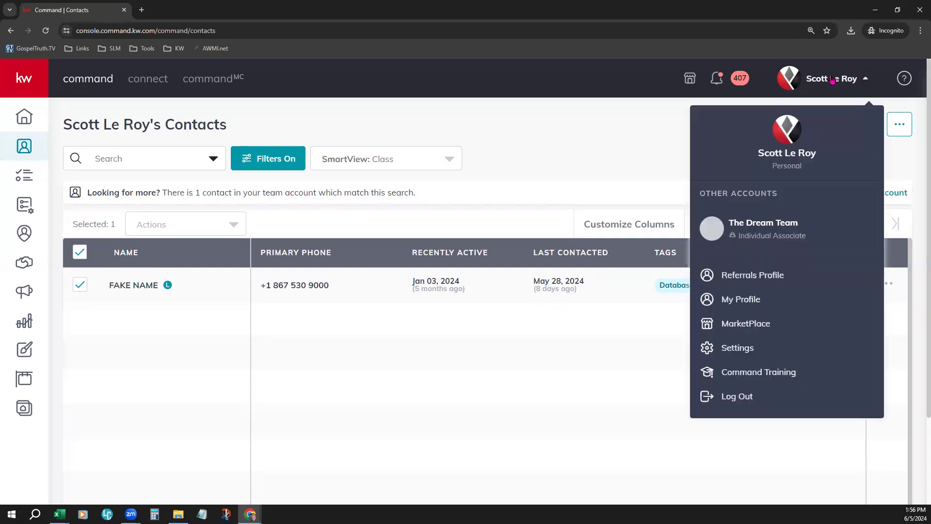
pyautogui.click(726, 349)
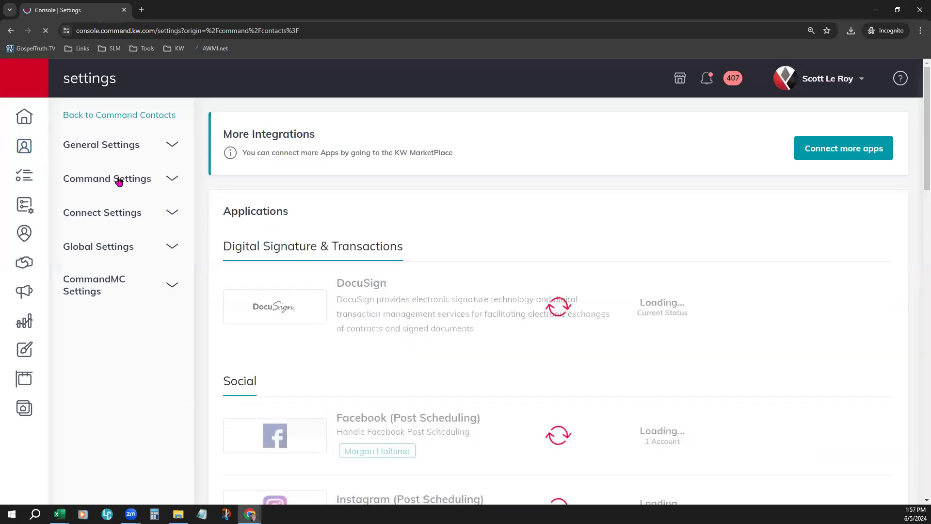
pyautogui.click(145, 180)
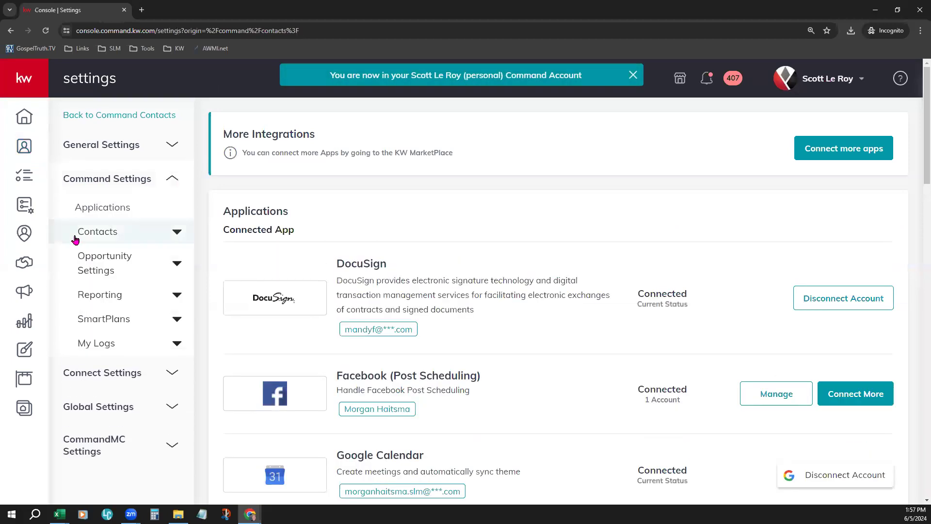
pyautogui.click(145, 232)
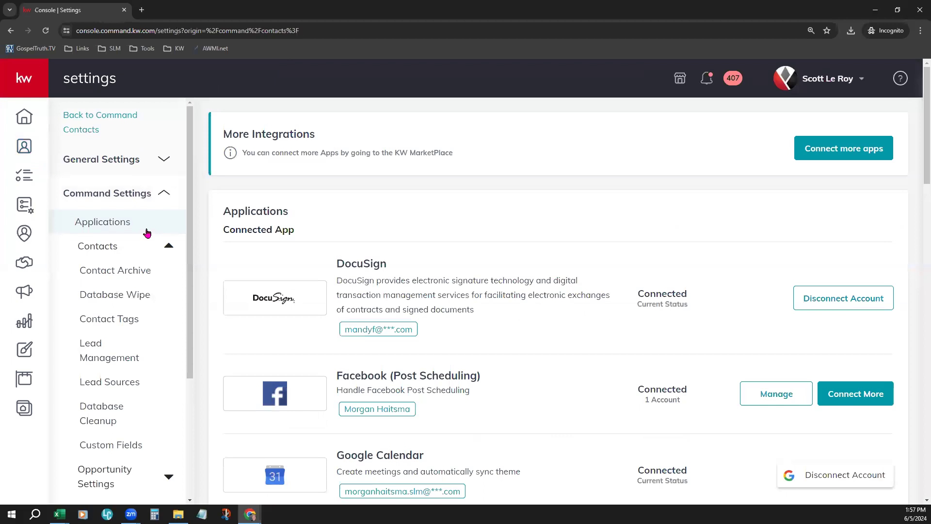
pyautogui.scroll(-1, 157, 295)
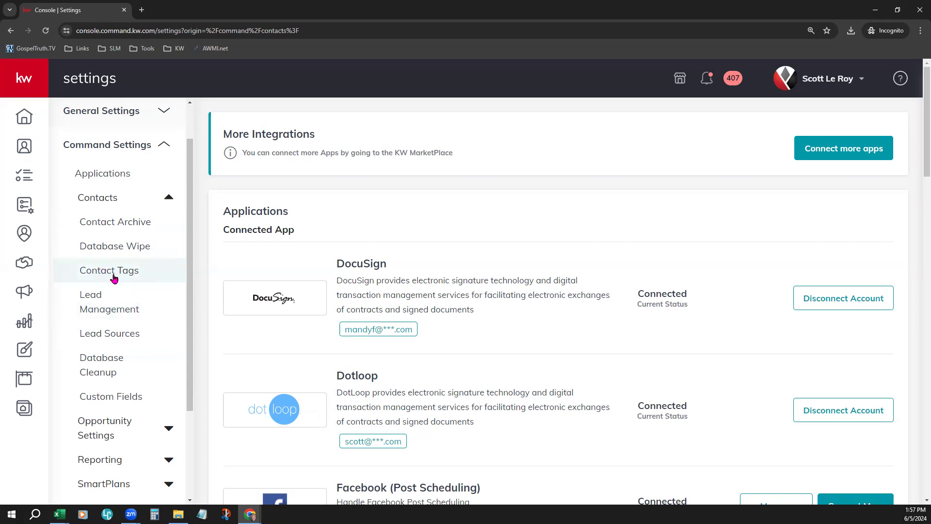
pyautogui.click(129, 227)
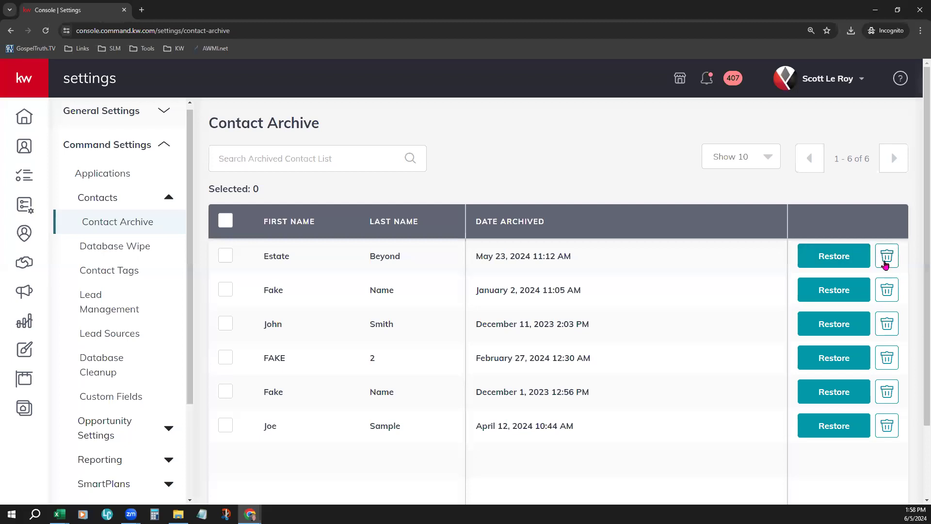
# Step: Select and deselect all archived contacts, and review the Database Wipe options with the note on permanently deleting archived contacts
pyautogui.click(232, 223)
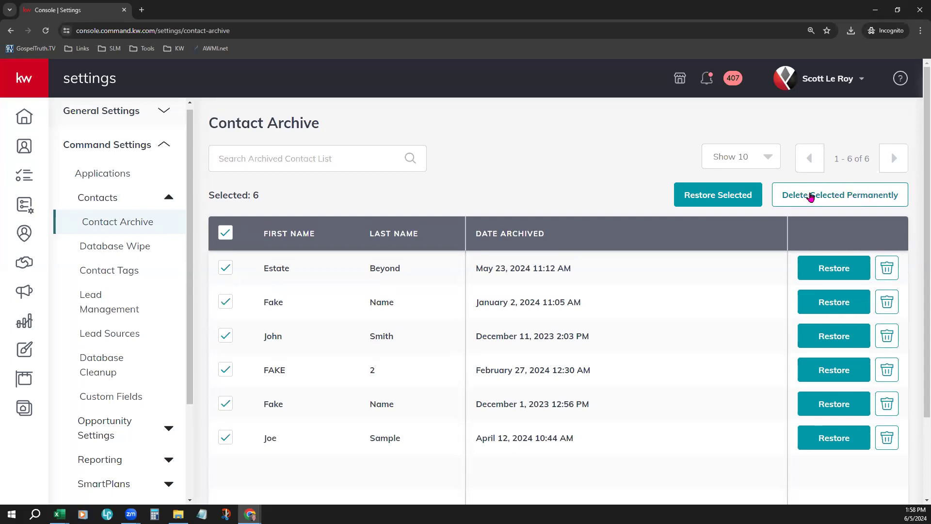
pyautogui.click(225, 233)
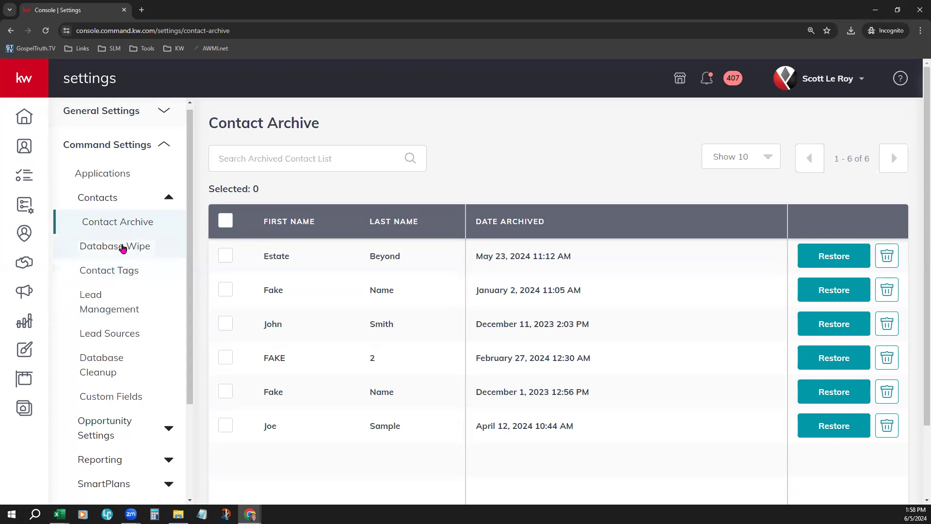
pyautogui.click(122, 248)
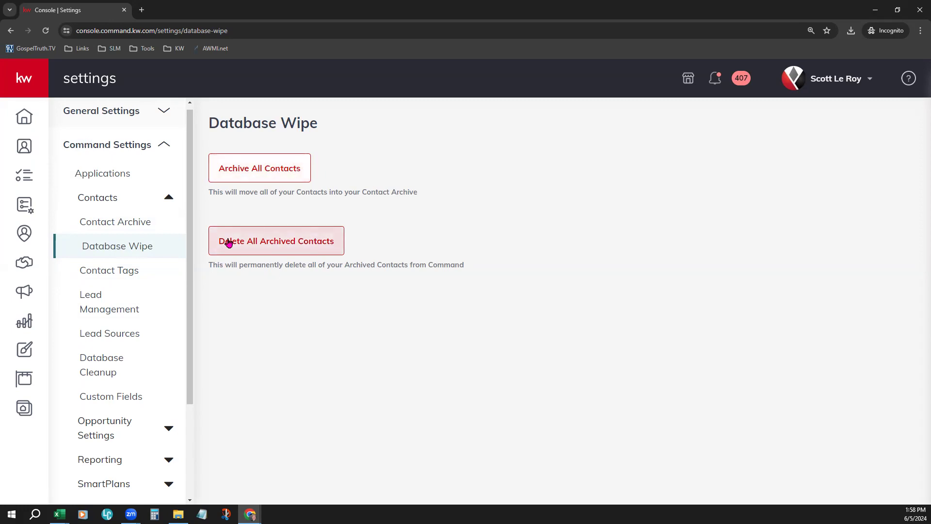
pyautogui.moveTo(210, 266); pyautogui.dragTo(463, 280)
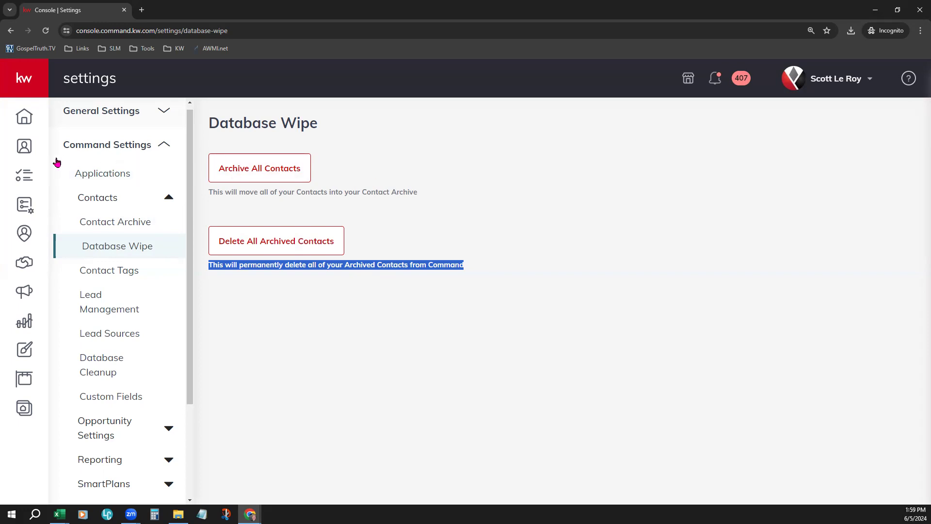
# Step: Return to the contacts list, run a check for duplicates and reload the page
pyautogui.click(28, 151)
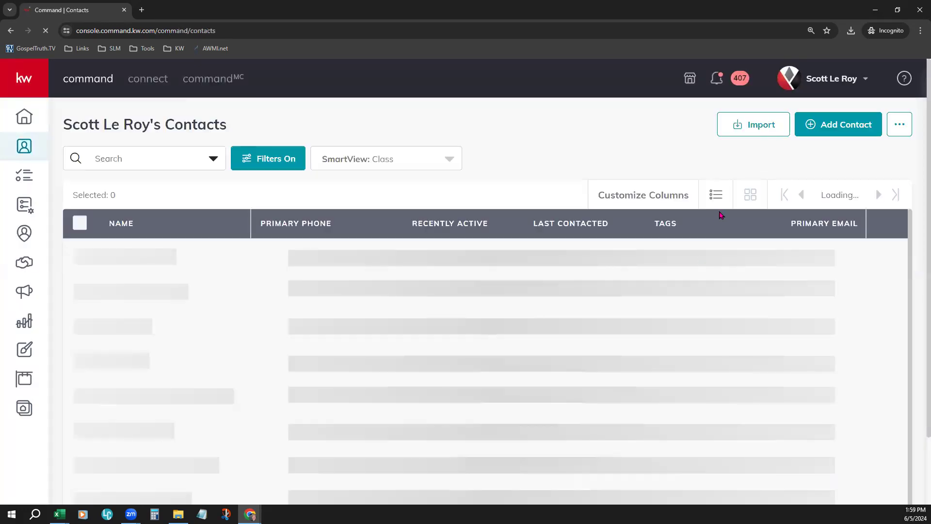
pyautogui.click(901, 127)
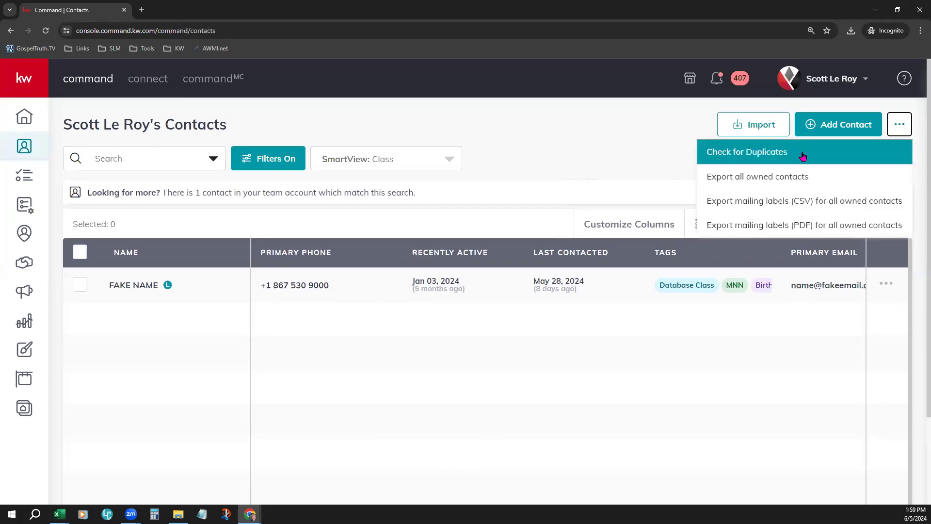
pyautogui.click(752, 161)
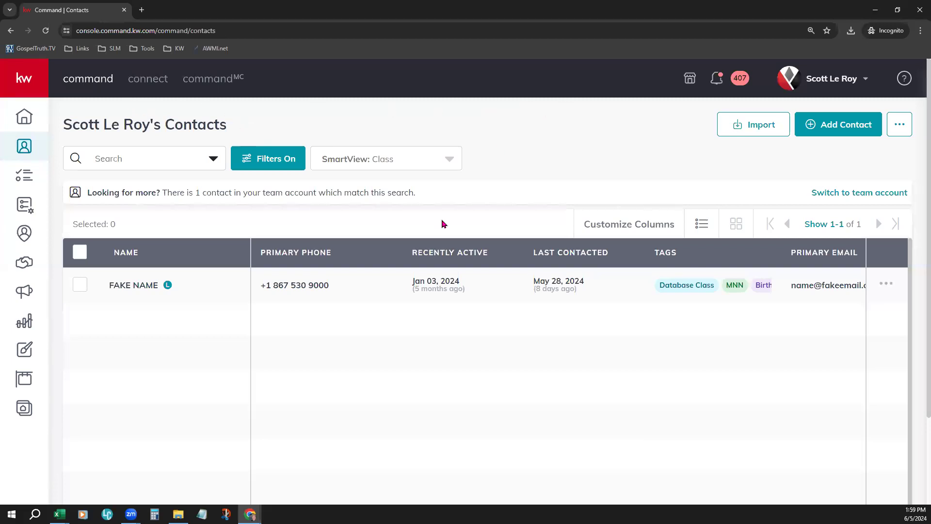
pyautogui.click(46, 30)
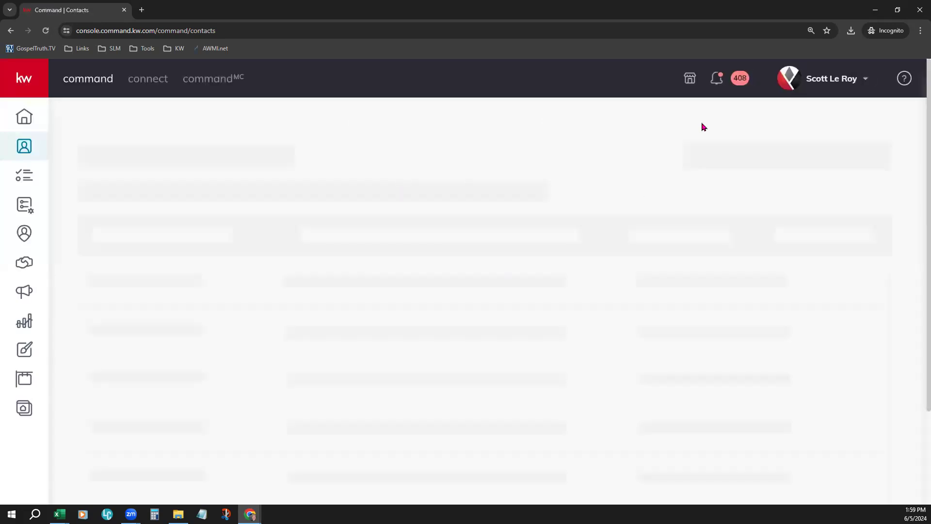
# Step: Open the duplicates review from the Database Scan Completed notification and locate Database Cleanup within the contact section of Command Settings
pyautogui.click(728, 81)
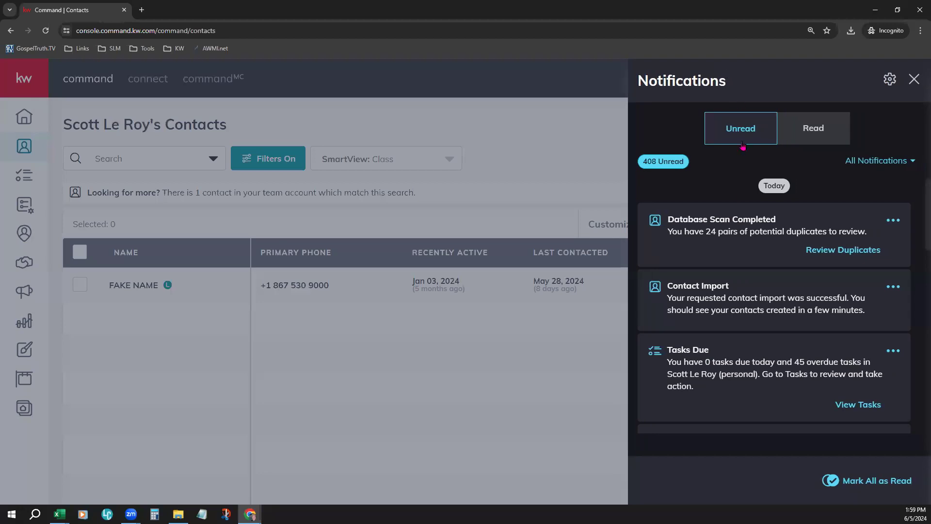
pyautogui.moveTo(669, 221); pyautogui.dragTo(789, 224)
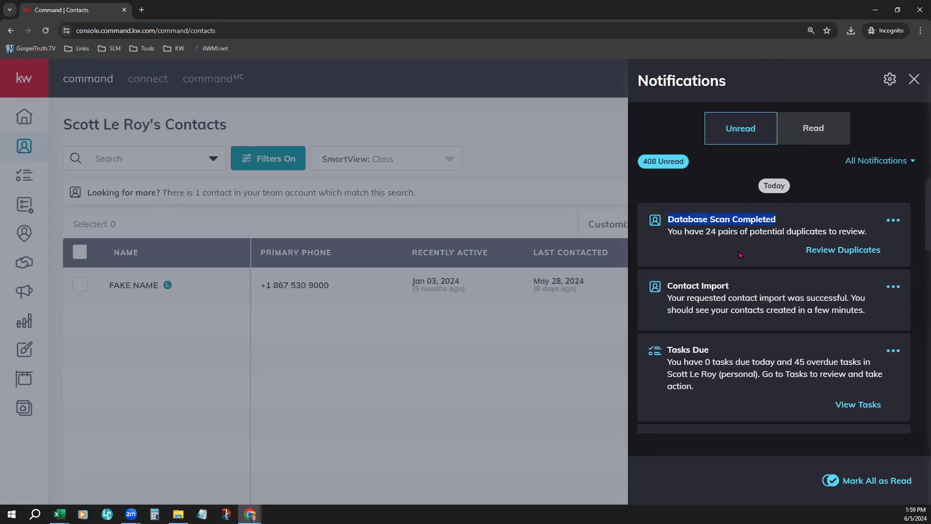
pyautogui.moveTo(706, 231); pyautogui.dragTo(832, 234)
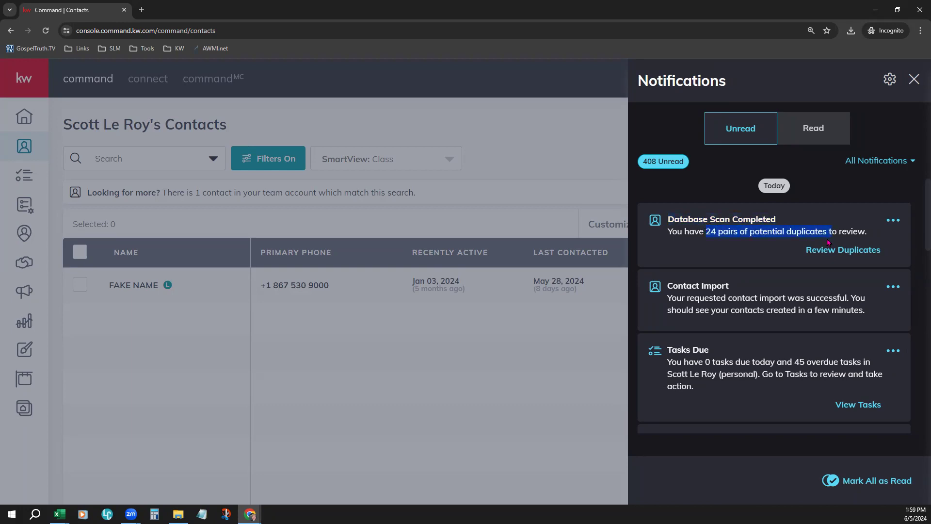
pyautogui.click(867, 253)
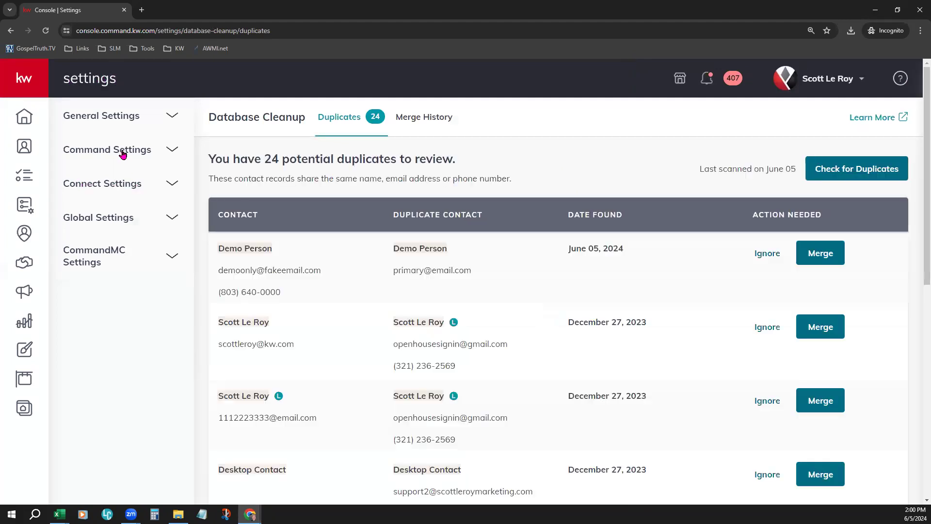
pyautogui.click(123, 150)
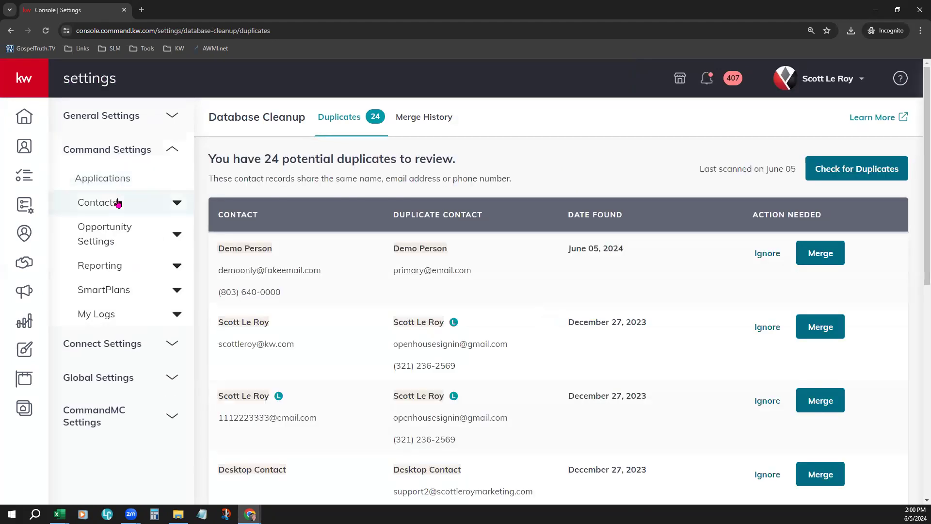
pyautogui.click(119, 202)
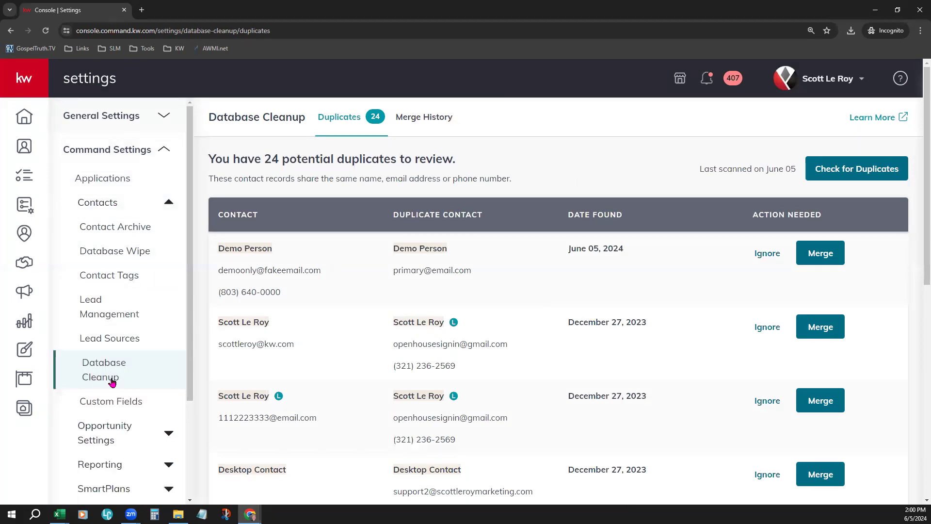